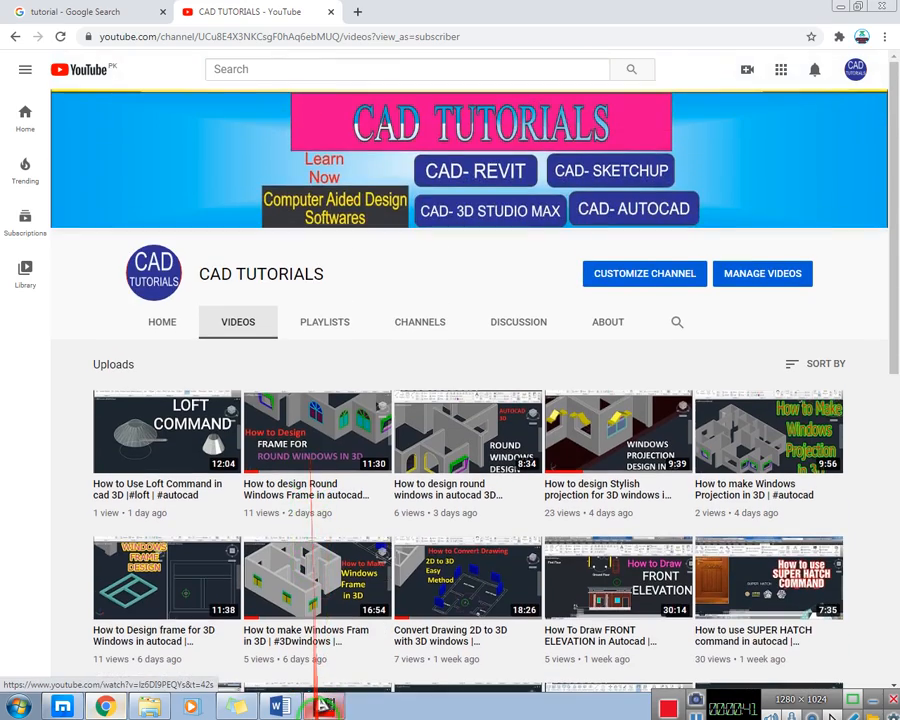
- Switch to the prac.dwg house model in AutoCAD and choose the 3D Modeling workspace
scroll(432, 458, down, 2)
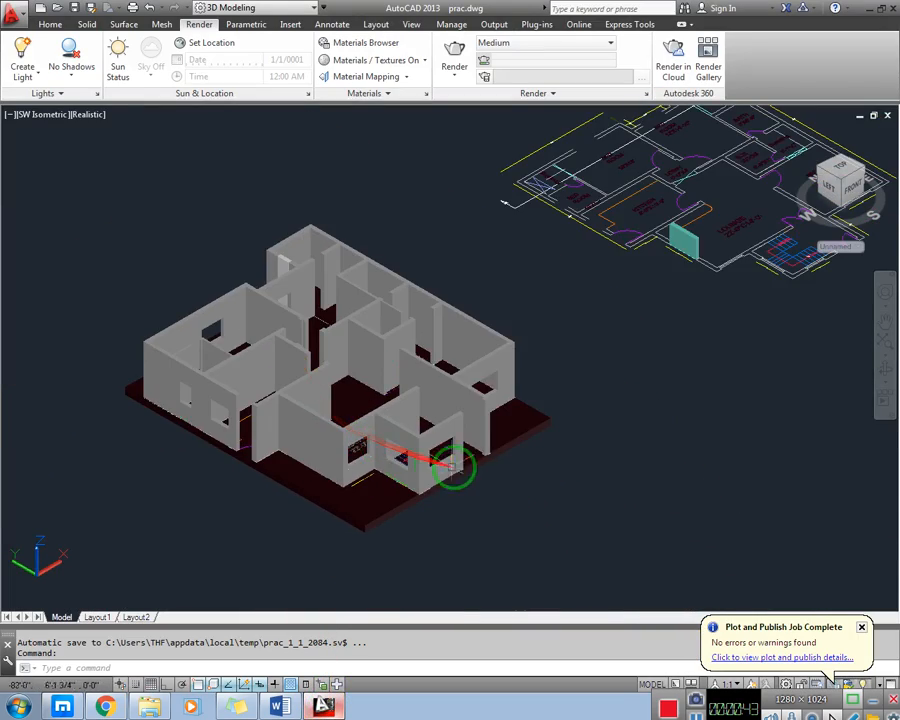
middle_drag(432, 458, 321, 430)
scroll(336, 414, up, 5)
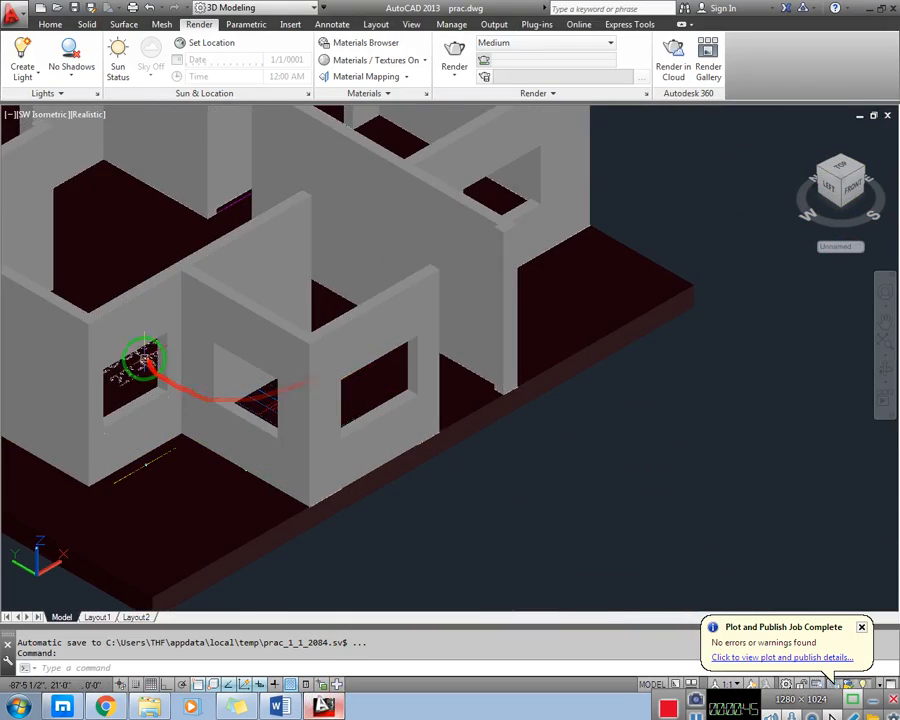
middle_drag(376, 382, 437, 410)
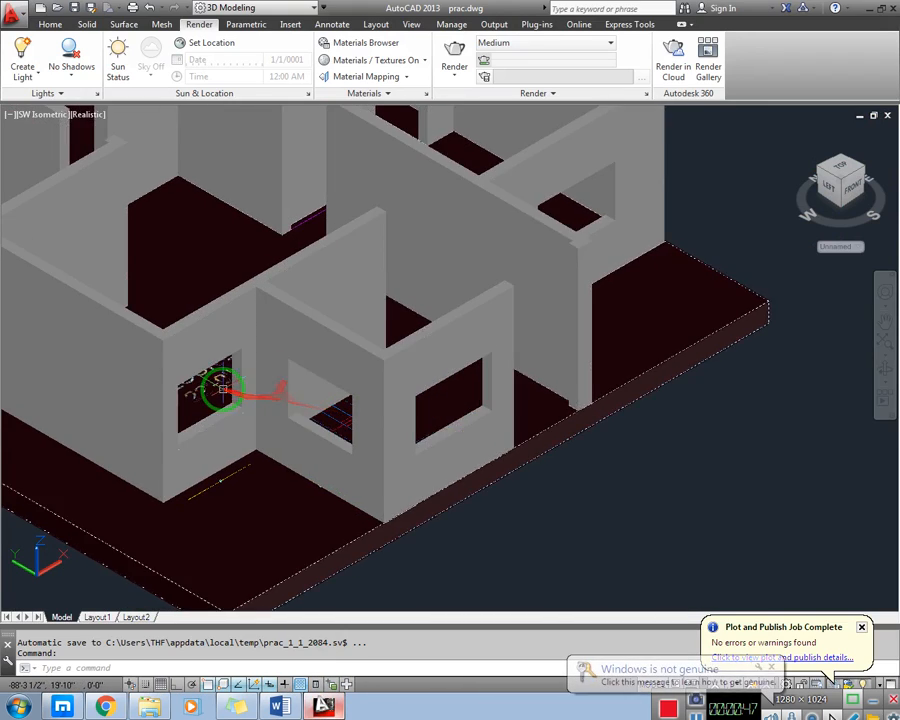
middle_drag(207, 386, 386, 392)
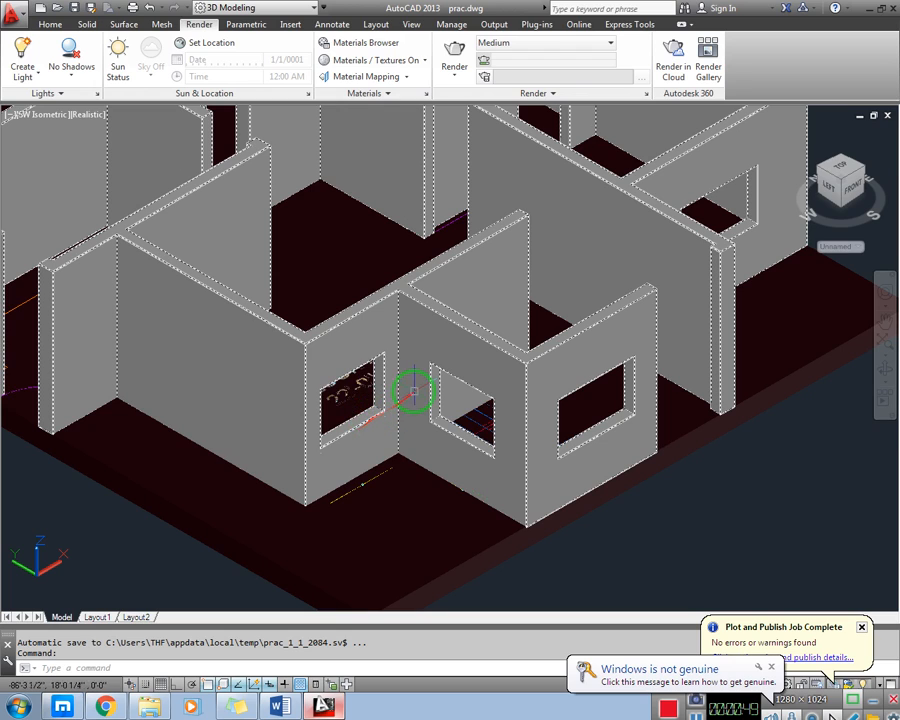
click(48, 24)
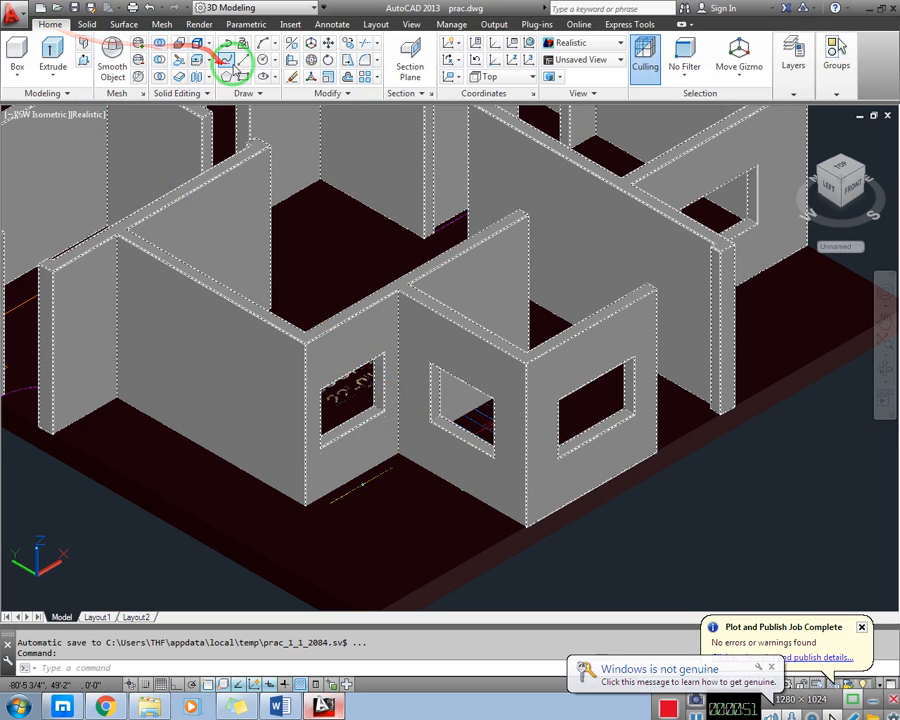
click(300, 9)
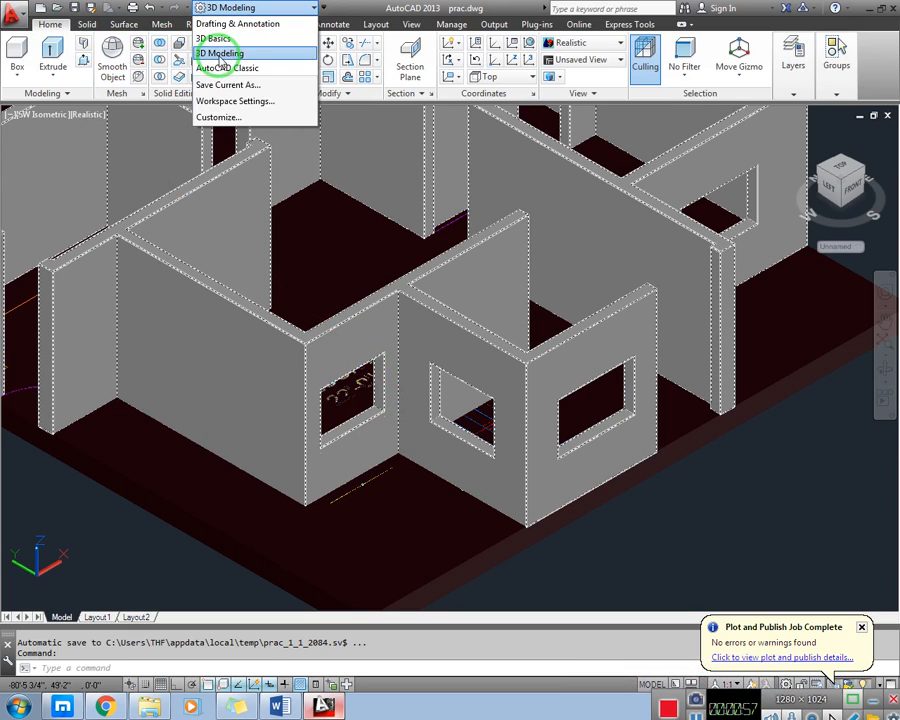
click(238, 54)
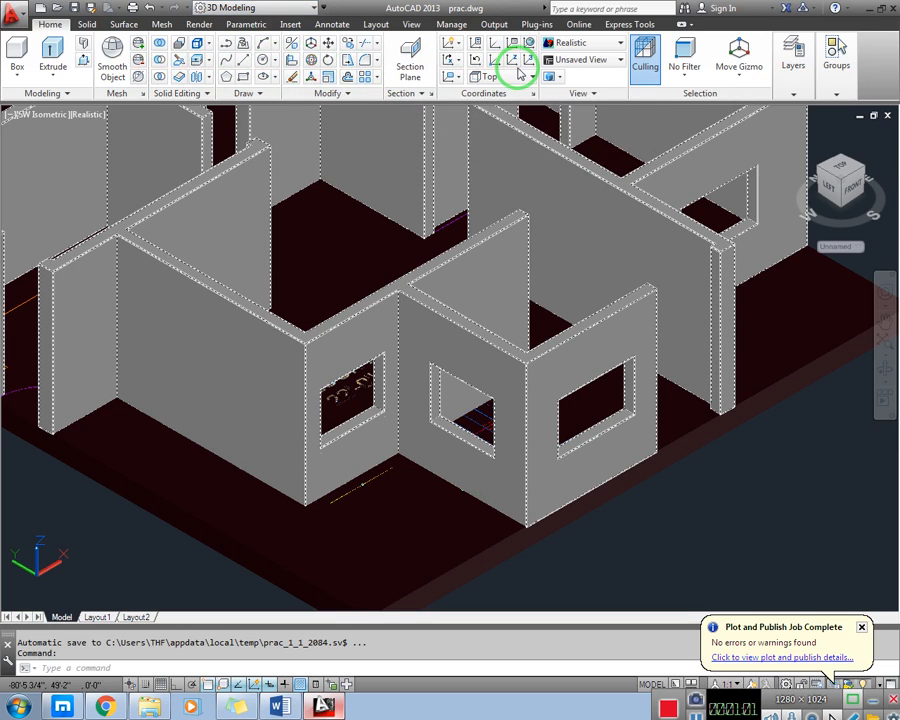
- Show the classic menu bar above the ribbon
middle_drag(363, 418, 289, 398)
middle_drag(451, 388, 406, 380)
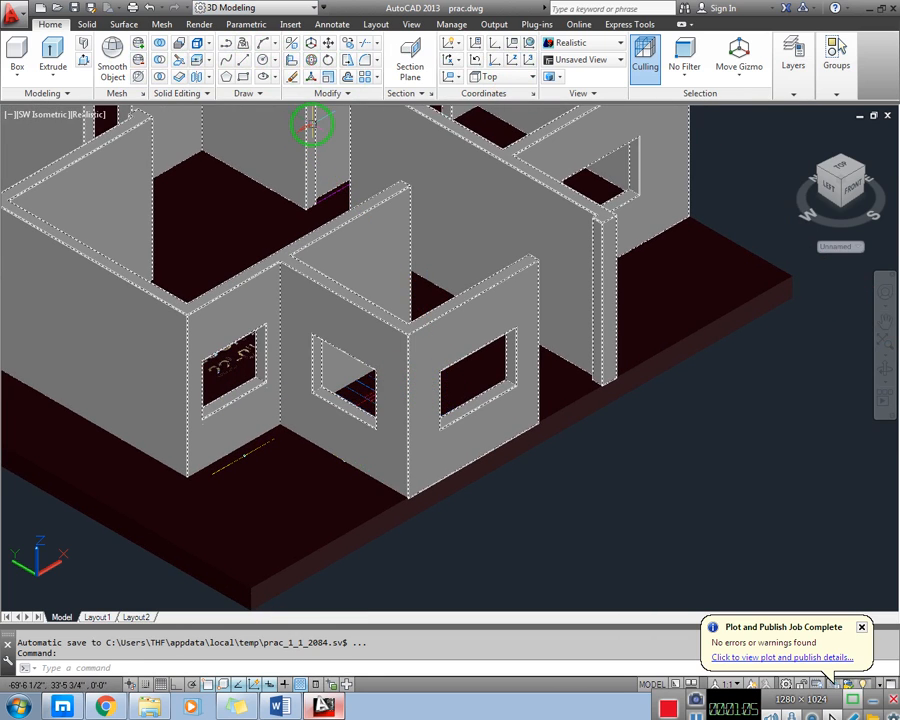
mouse_move(311, 124)
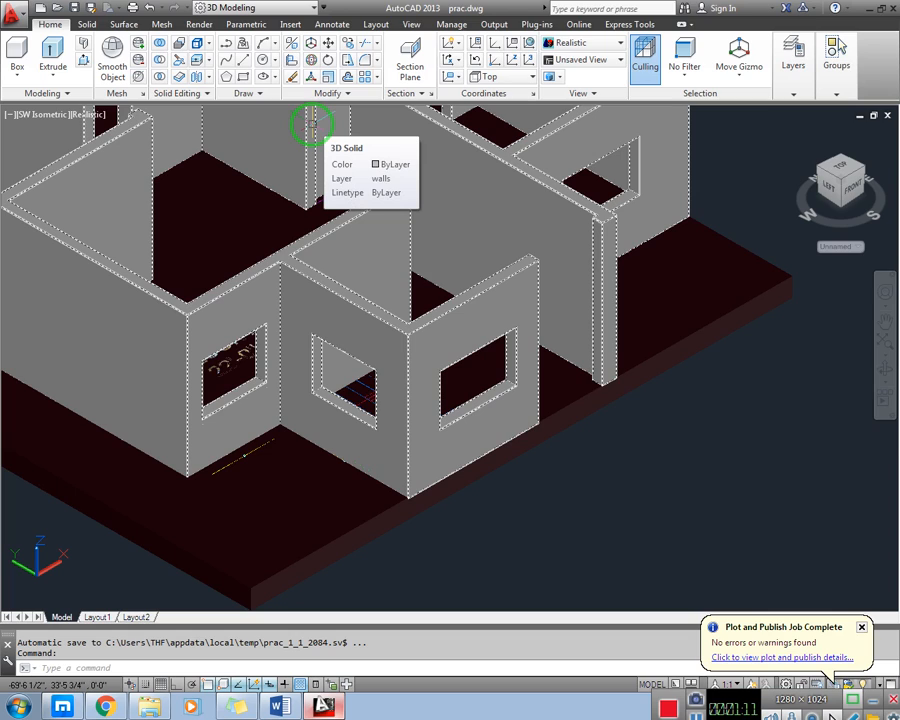
click(325, 9)
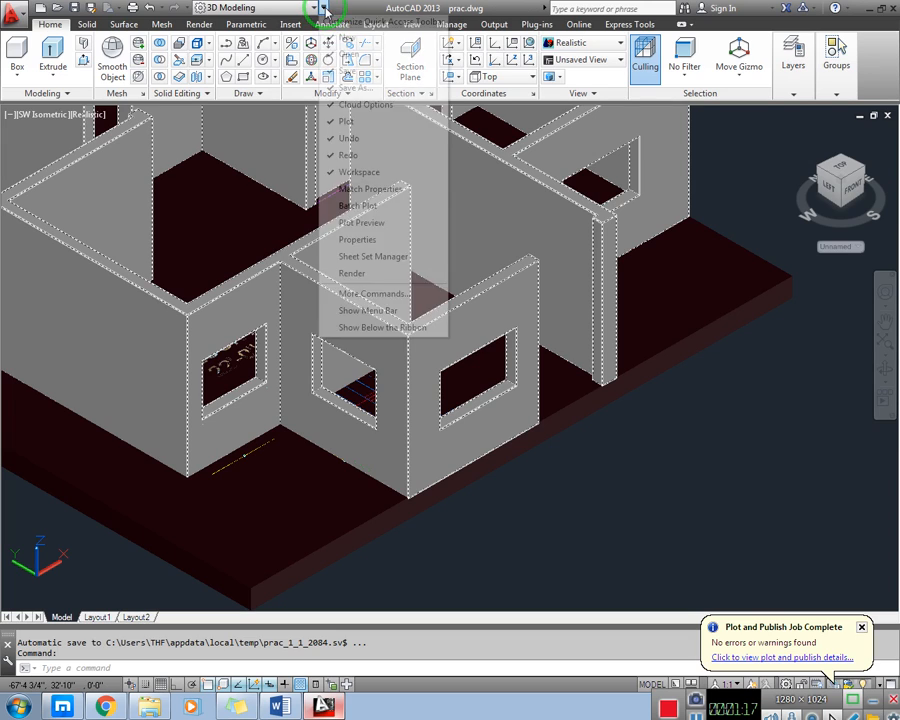
click(375, 313)
key(Escape)
- Display the AutoCAD UCS II toolbar and check its coordinate system list
click(223, 25)
click(222, 28)
click(222, 28)
mouse_move(240, 75)
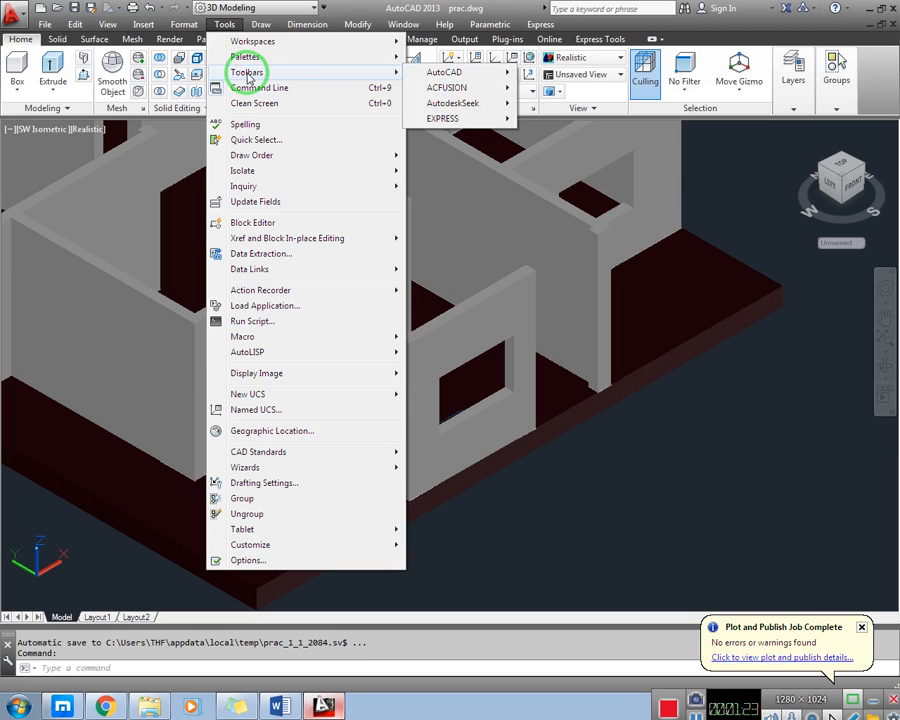
mouse_move(451, 78)
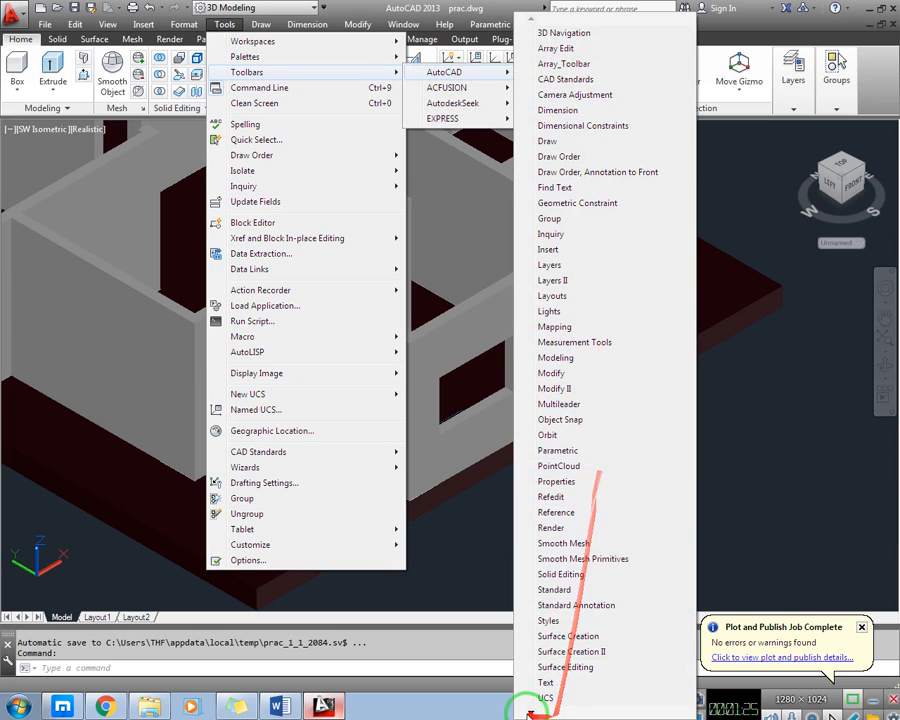
mouse_move(531, 712)
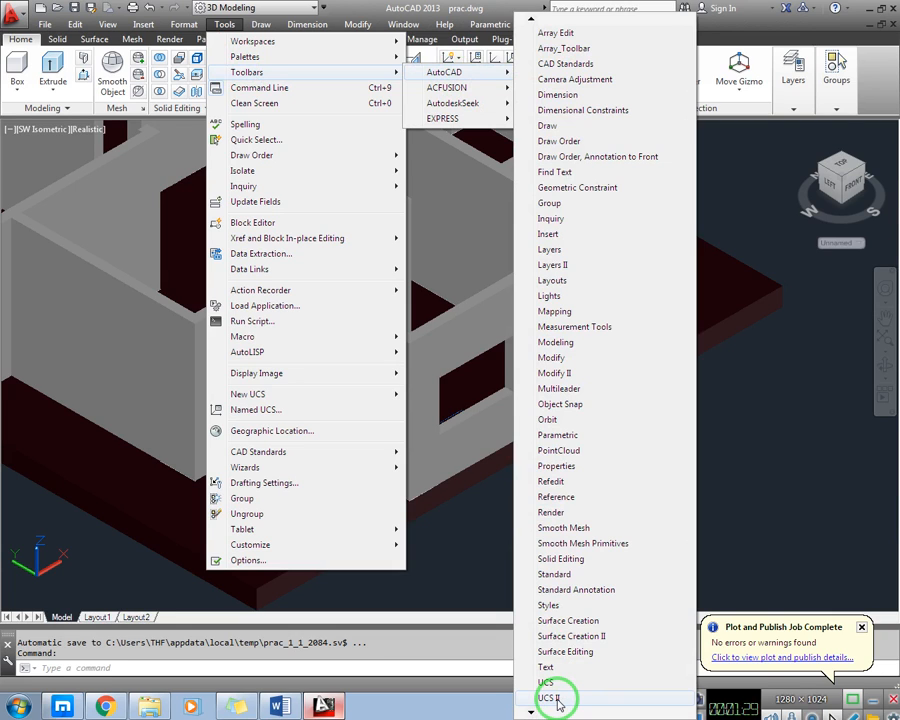
click(552, 698)
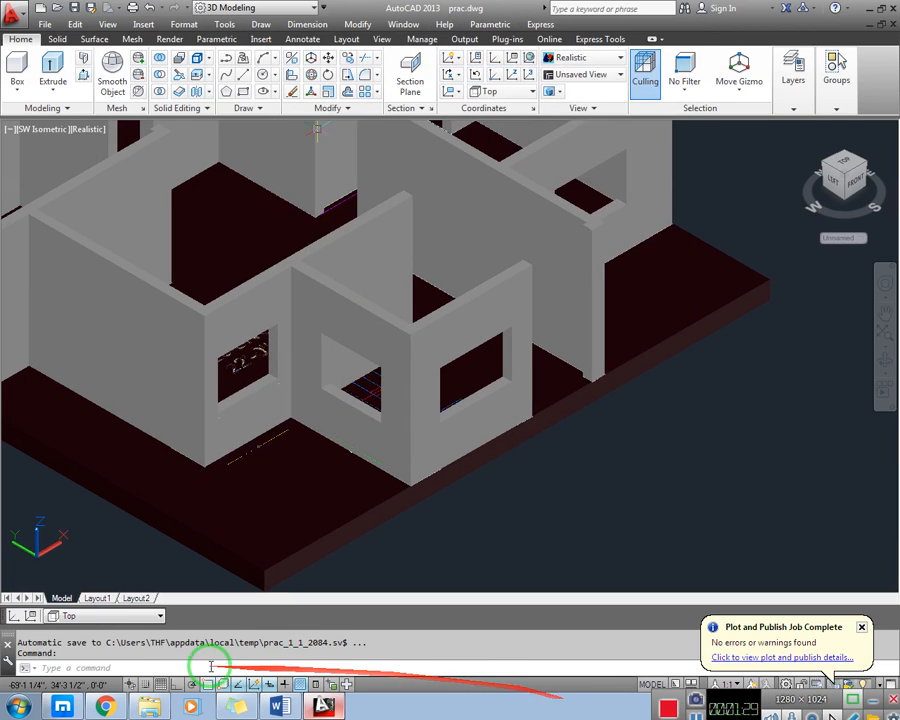
click(81, 616)
click(83, 620)
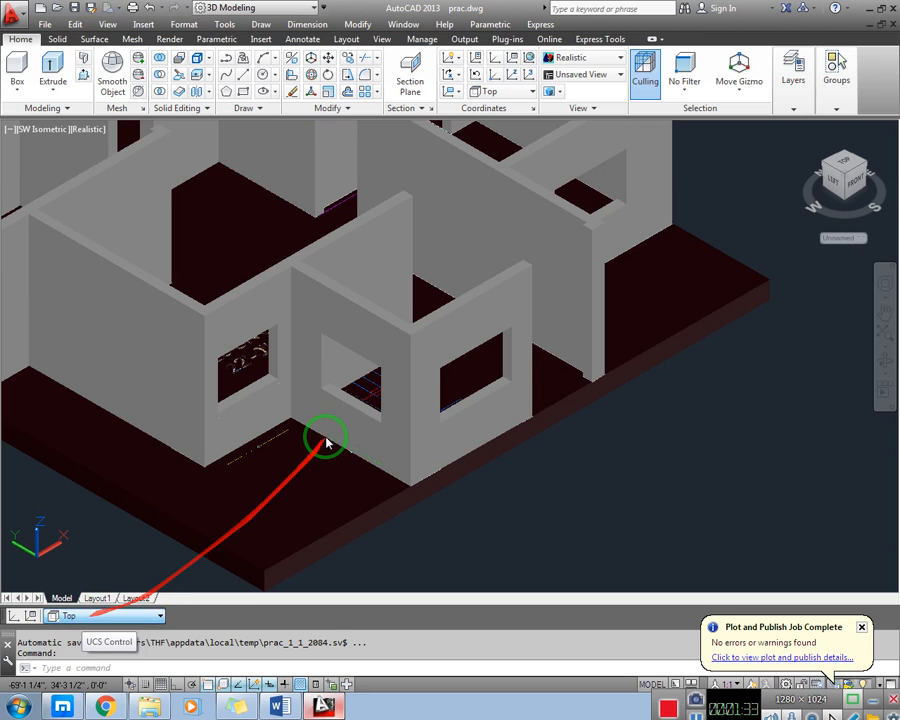
- Look through the preset views and UCS orientations, keeping the UCS set to Top
scroll(327, 440, down, 7)
scroll(331, 450, up, 4)
middle_drag(390, 444, 458, 428)
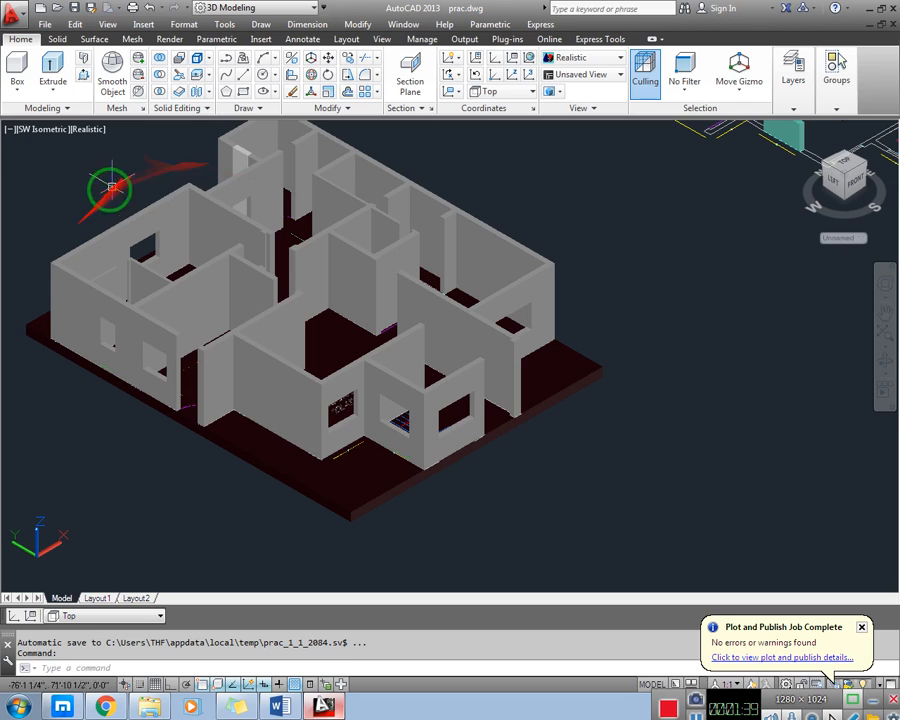
click(358, 188)
key(Escape)
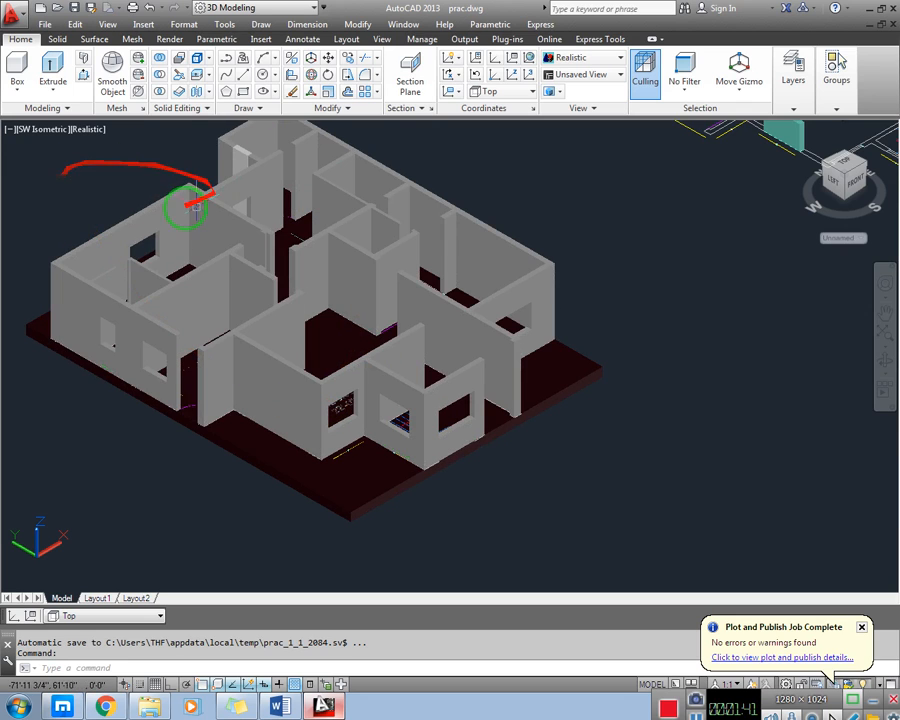
click(40, 129)
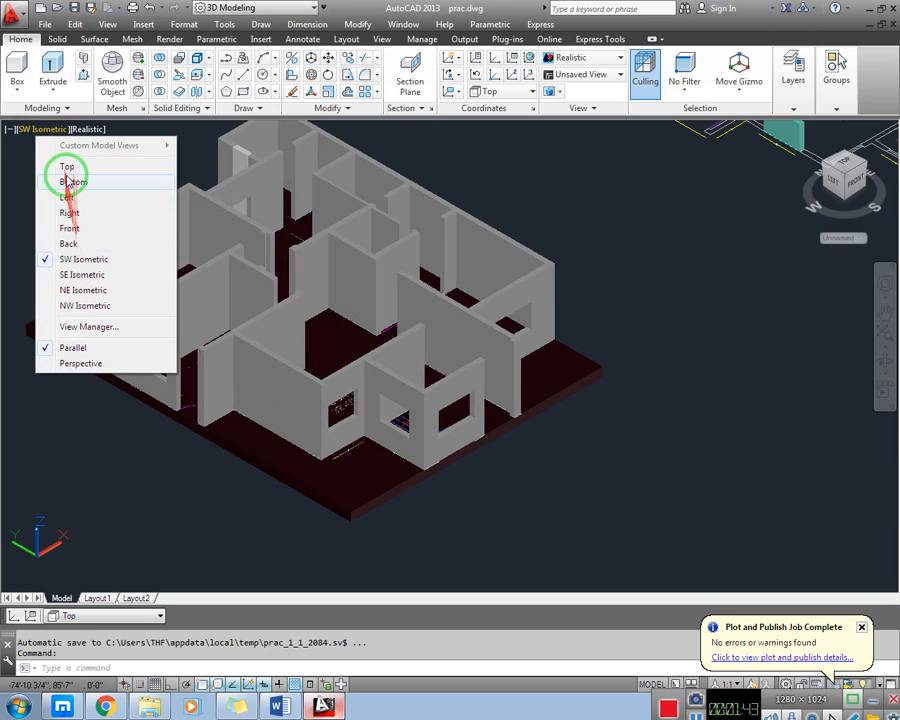
click(114, 616)
click(97, 543)
- Examine the window openings in the outer walls of the house model, especially around the projecting corner room
middle_drag(368, 434, 326, 425)
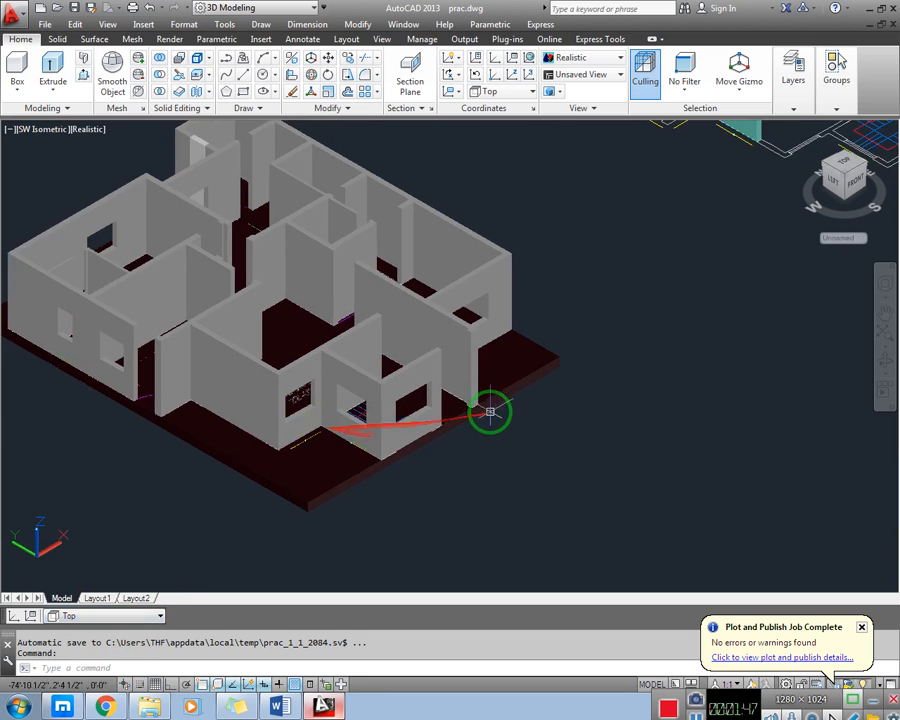
scroll(490, 412, up, 2)
scroll(404, 422, up, 2)
middle_drag(404, 422, 452, 406)
scroll(300, 409, up, 3)
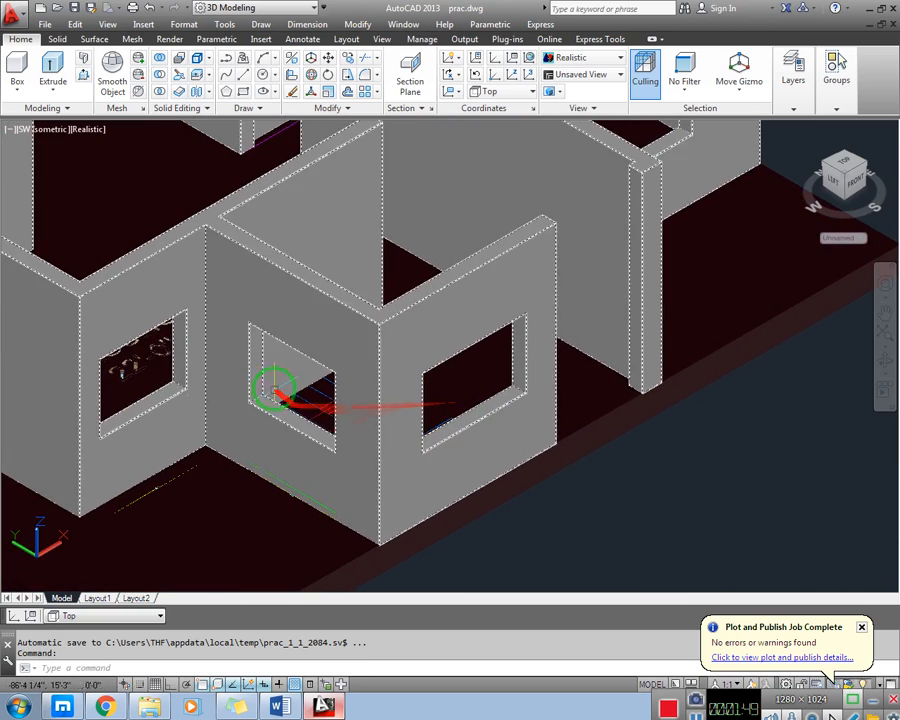
scroll(275, 390, up, 3)
scroll(350, 364, down, 4)
middle_drag(350, 364, 456, 337)
scroll(426, 346, up, 2)
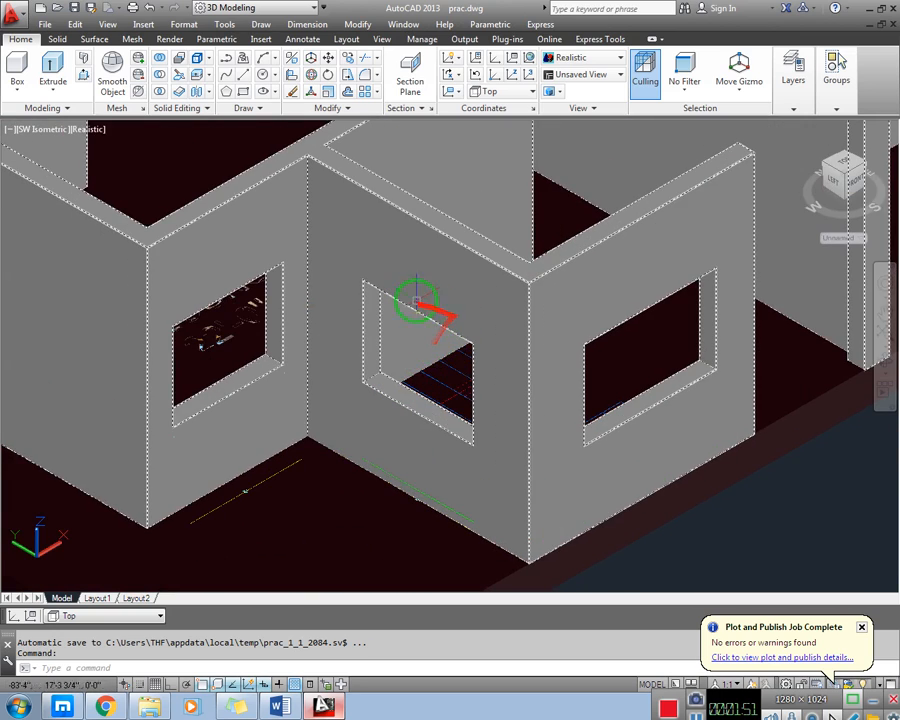
scroll(400, 370, down, 4)
scroll(110, 350, down, 1)
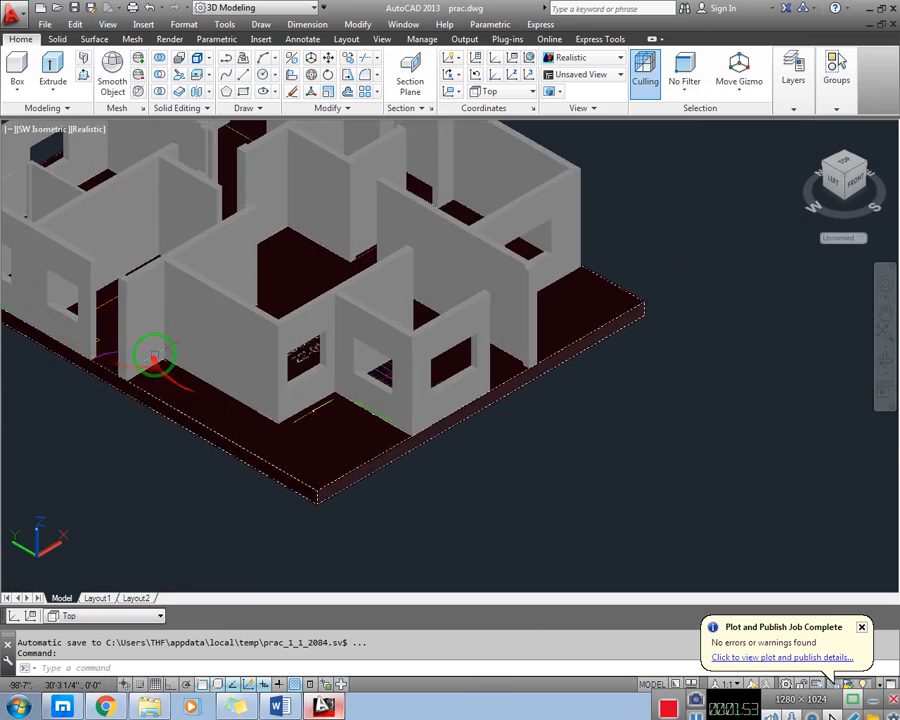
middle_drag(161, 370, 255, 381)
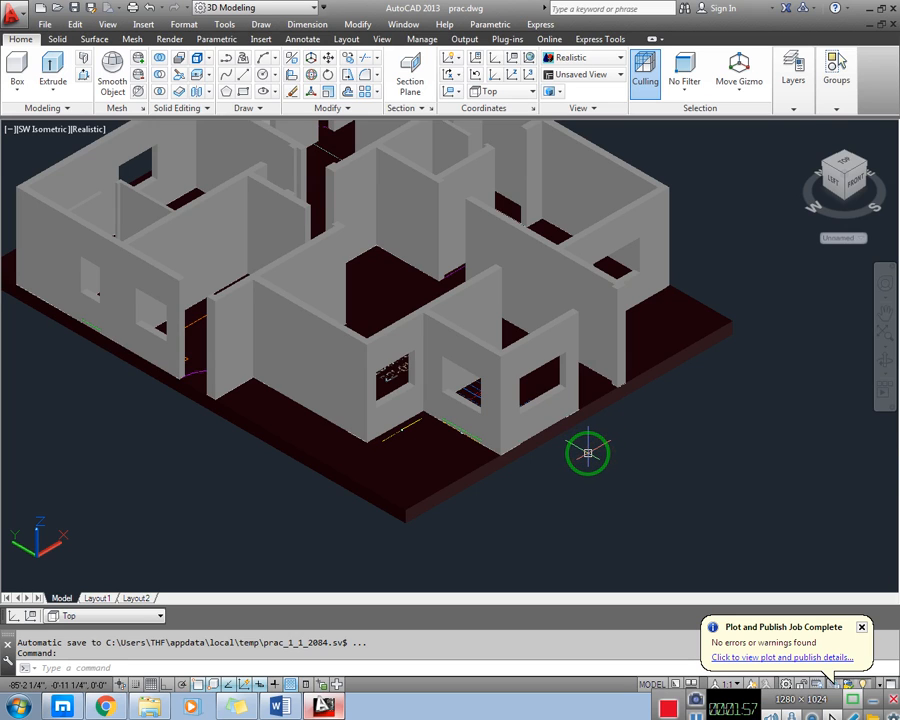
middle_drag(349, 422, 419, 432)
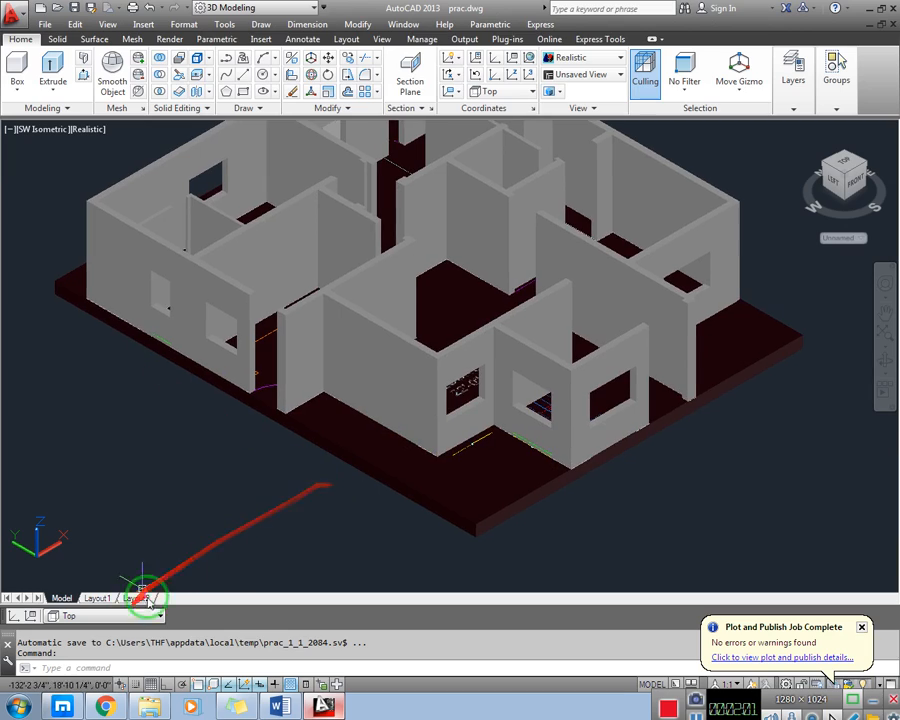
scroll(545, 394, up, 2)
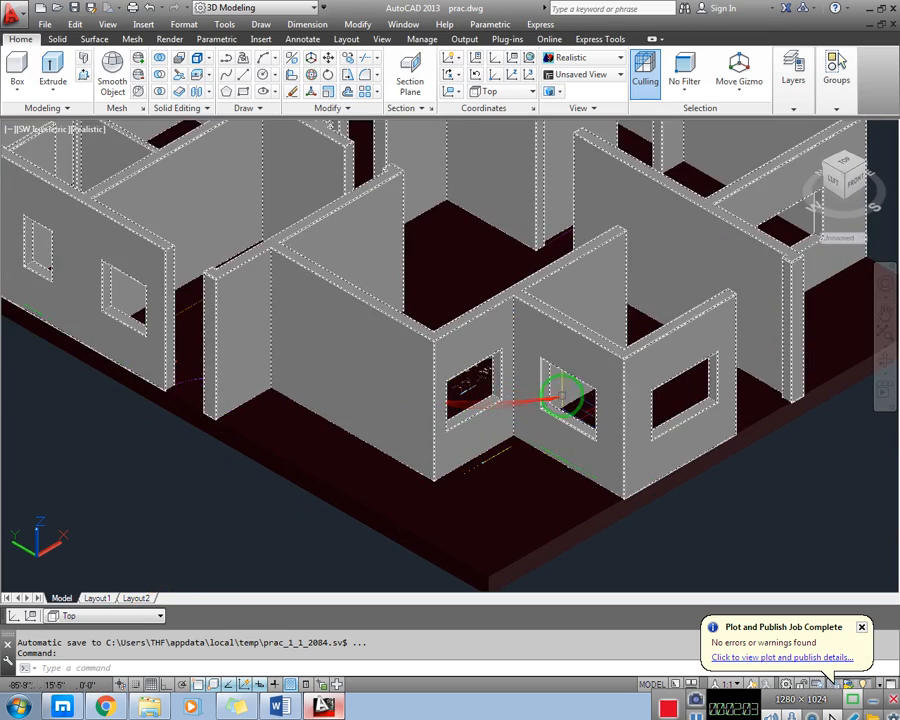
middle_drag(566, 394, 362, 372)
scroll(362, 372, up, 3)
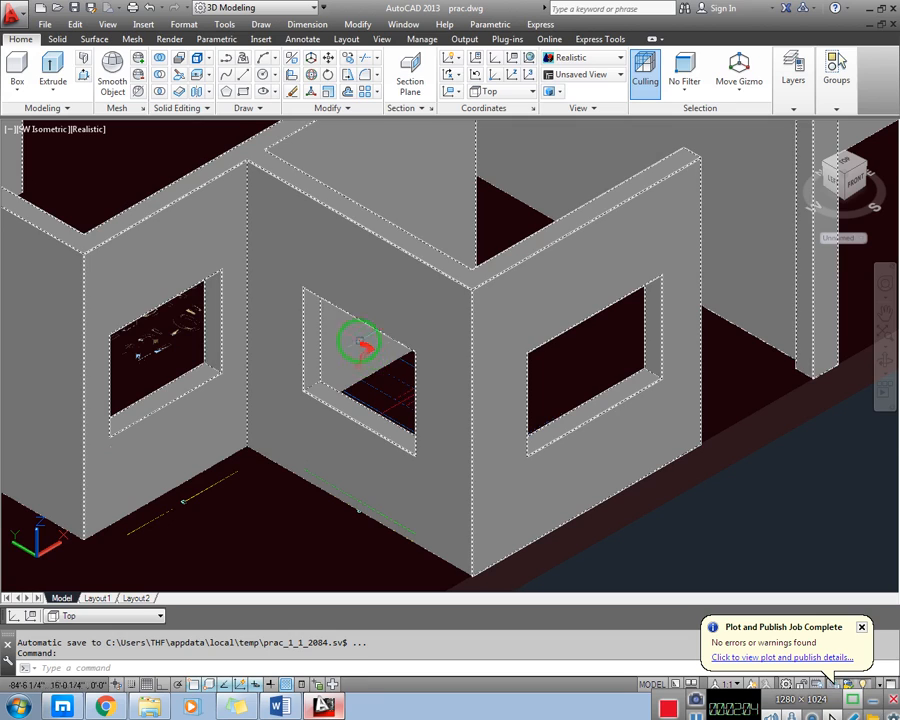
- Set the UCS orientation to Left and save the drawing
click(90, 616)
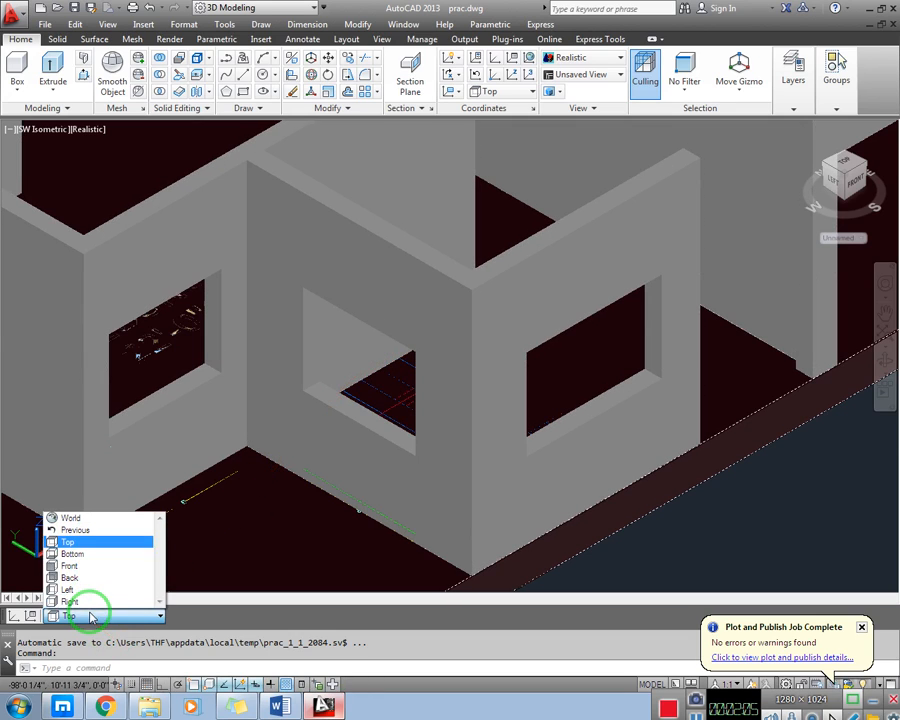
click(92, 594)
click(232, 583)
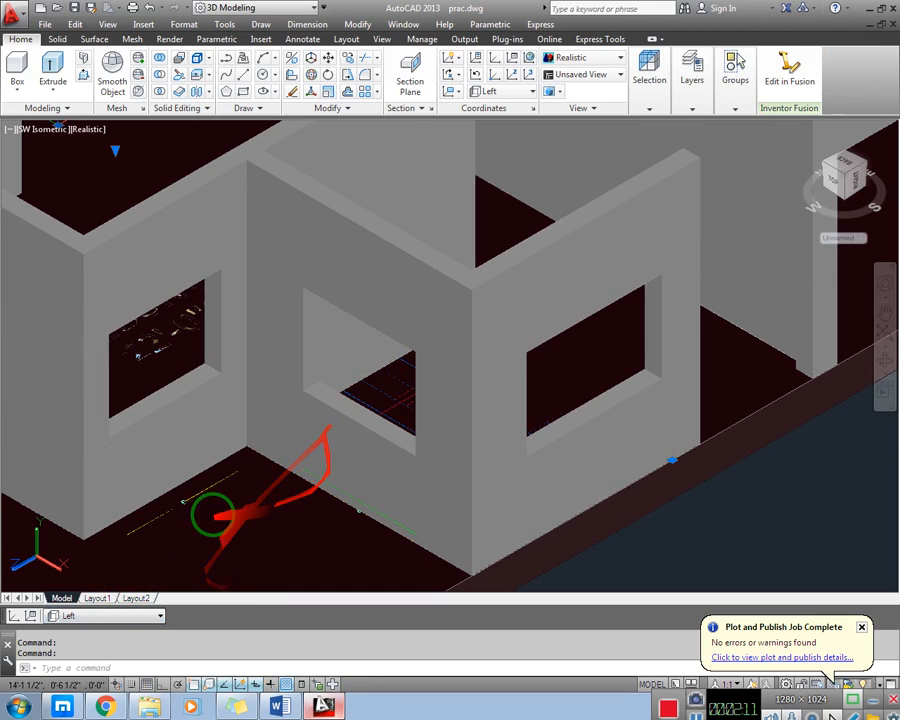
middle_drag(273, 487, 295, 472)
scroll(295, 472, down, 3)
scroll(193, 513, up, 2)
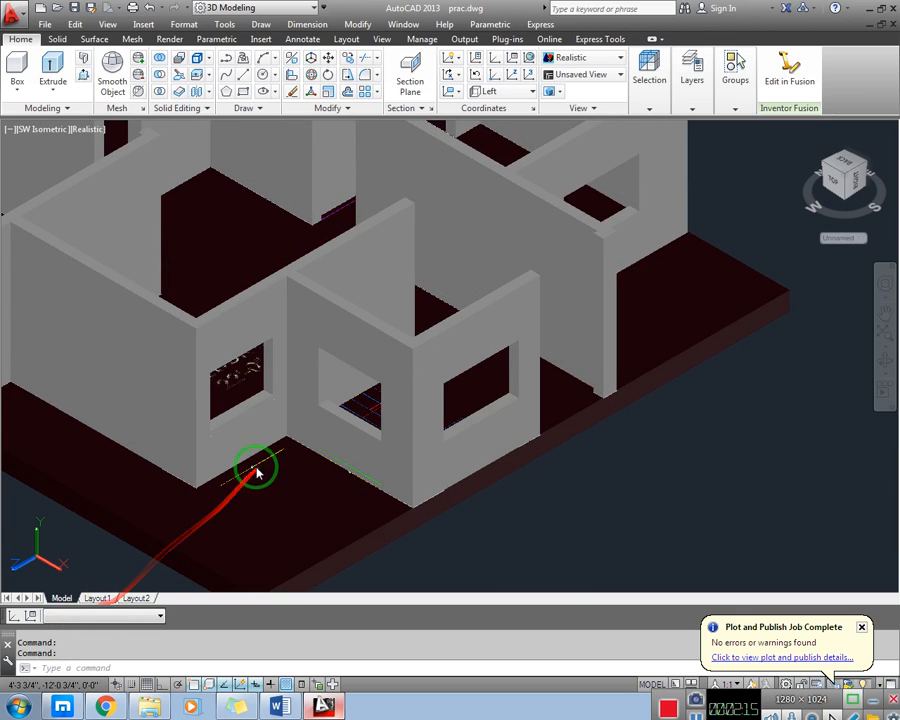
key(ctrl+s)
- Change the visual style to Wireframe with the corner room's window openings in view
click(337, 402)
scroll(337, 402, up, 3)
middle_drag(332, 418, 245, 342)
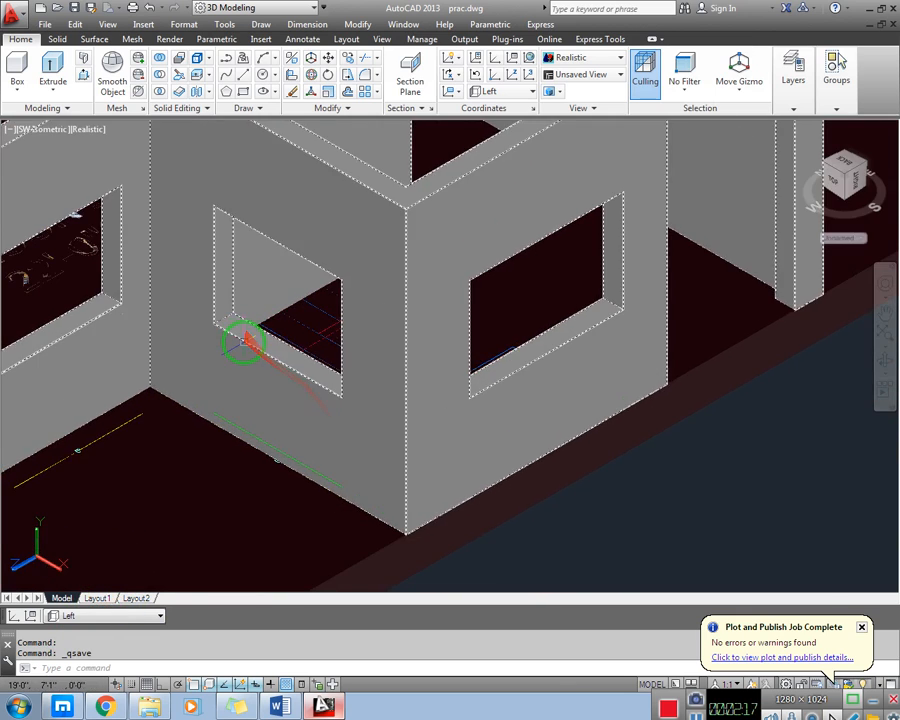
click(88, 130)
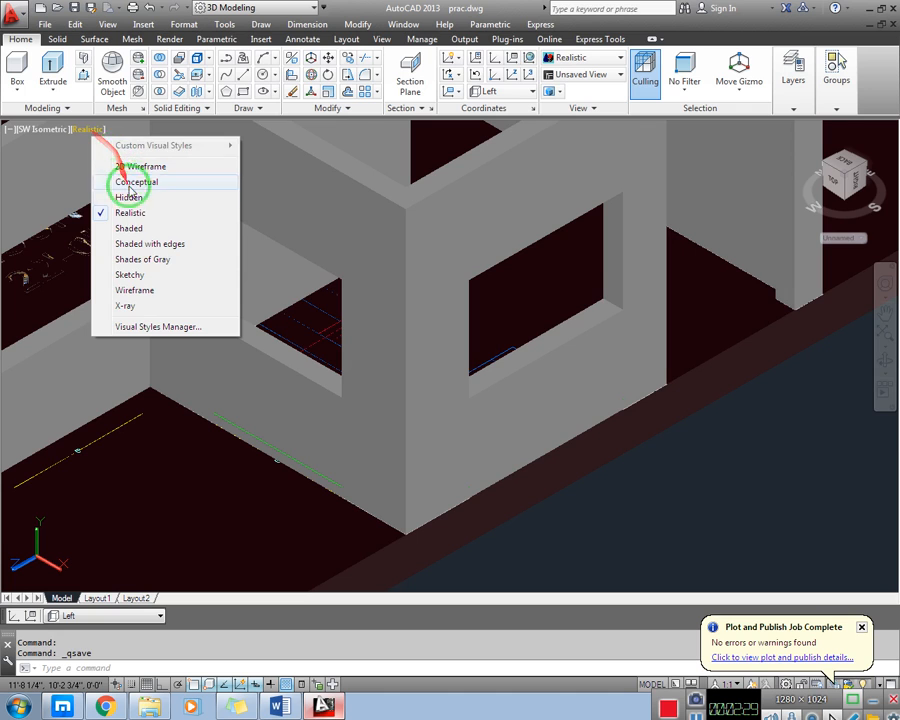
click(141, 293)
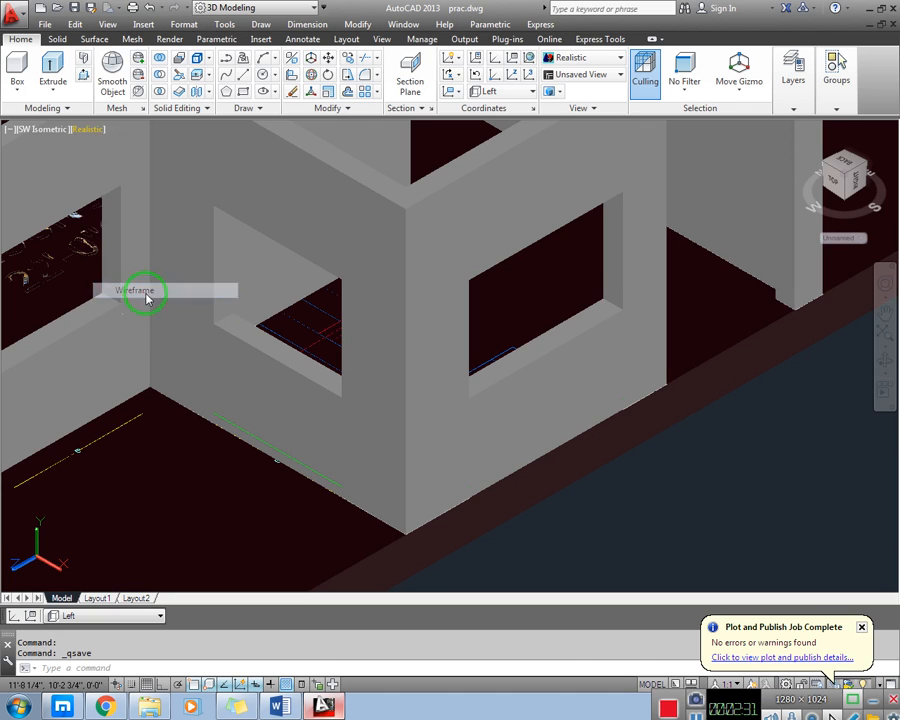
- Draw a rectangle about 5' by 4' between opposite outer corners of the window opening in the corner room's left-facing wall
scroll(292, 392, up, 4)
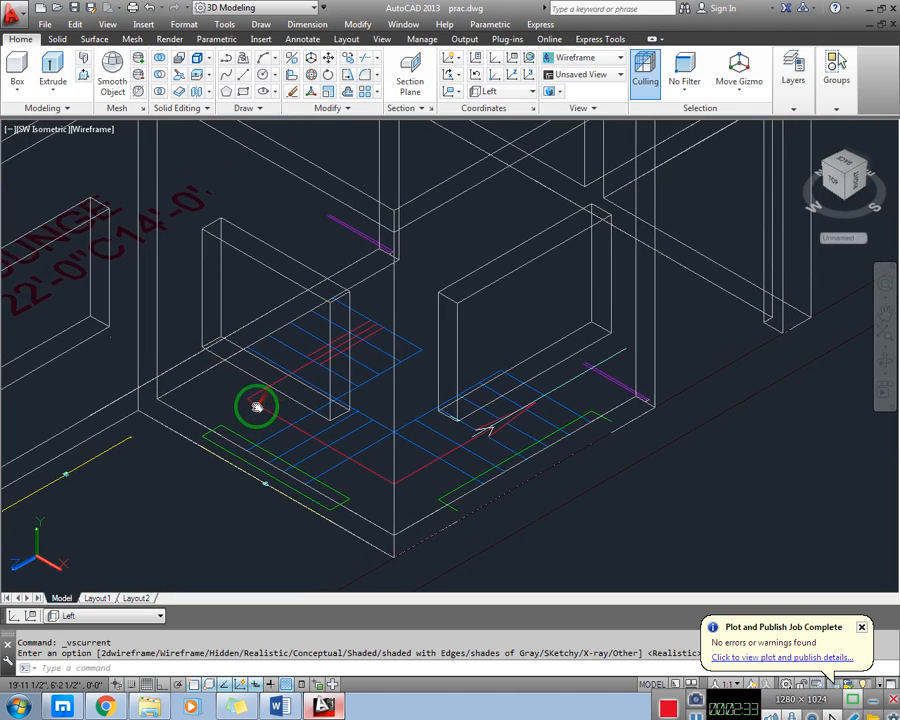
text(REC)
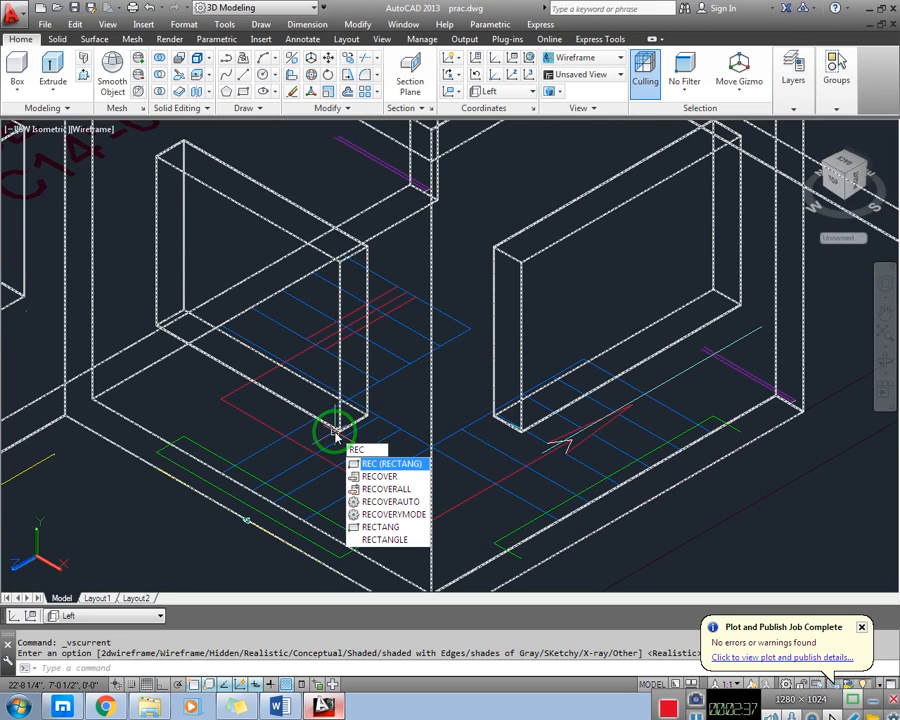
key(Return)
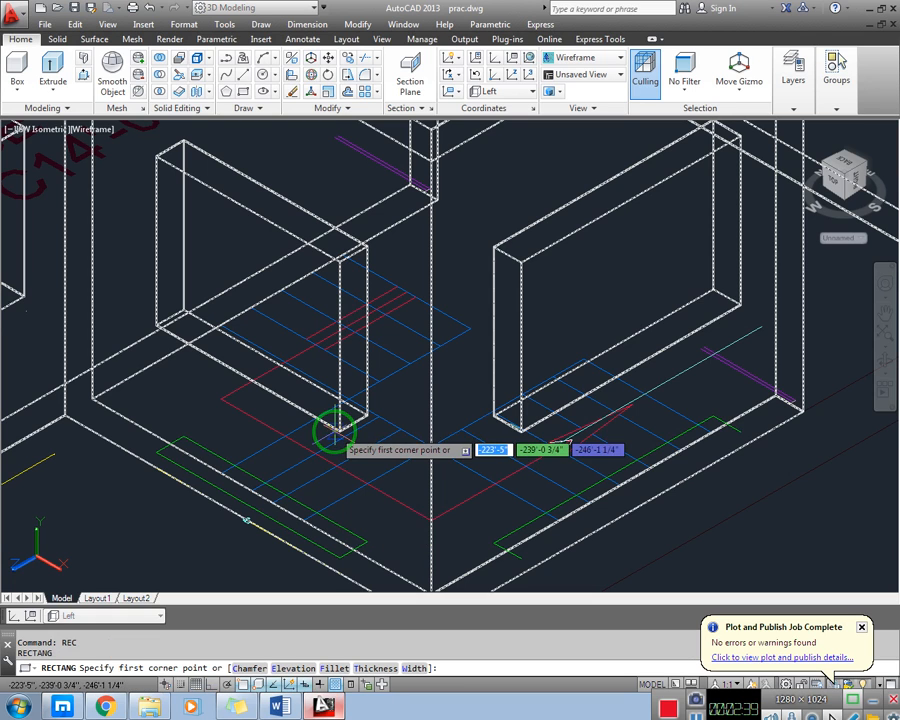
click(331, 428)
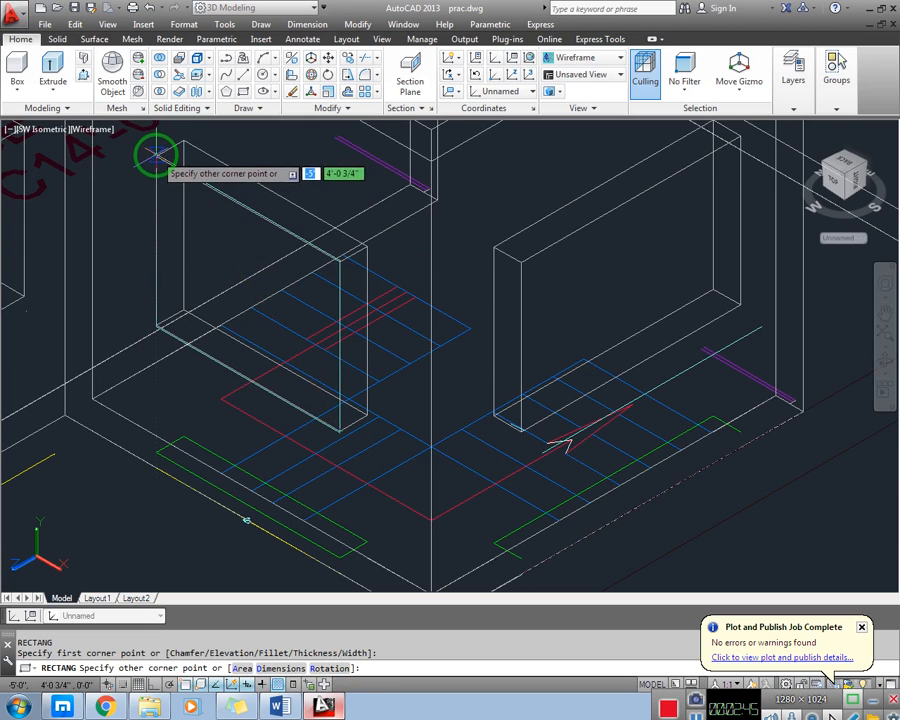
click(157, 157)
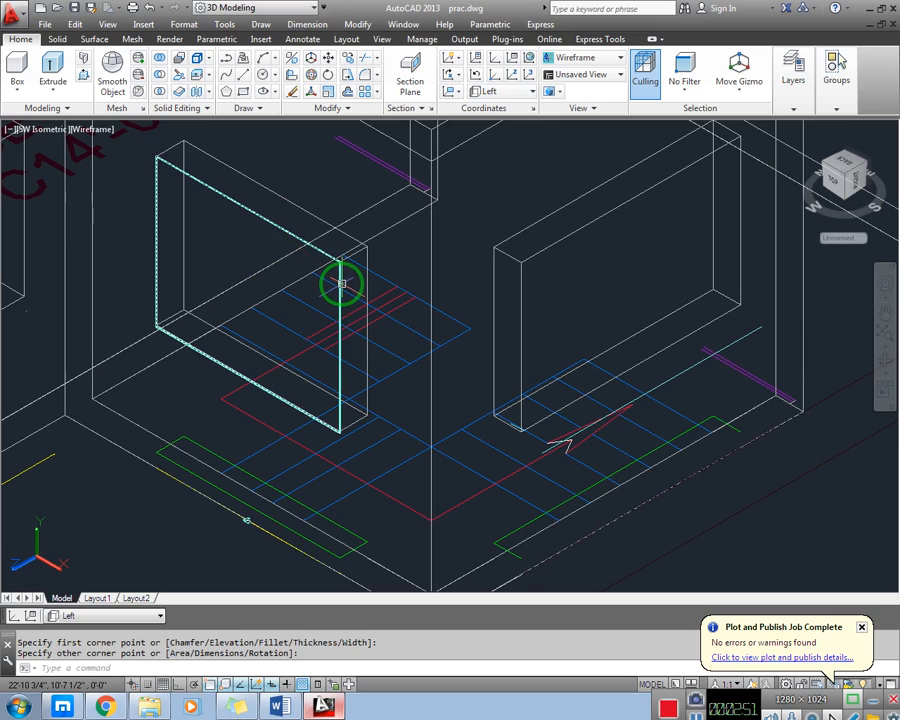
- Extrude the rectangle on the corner room's window opening by 1 inch
click(341, 284)
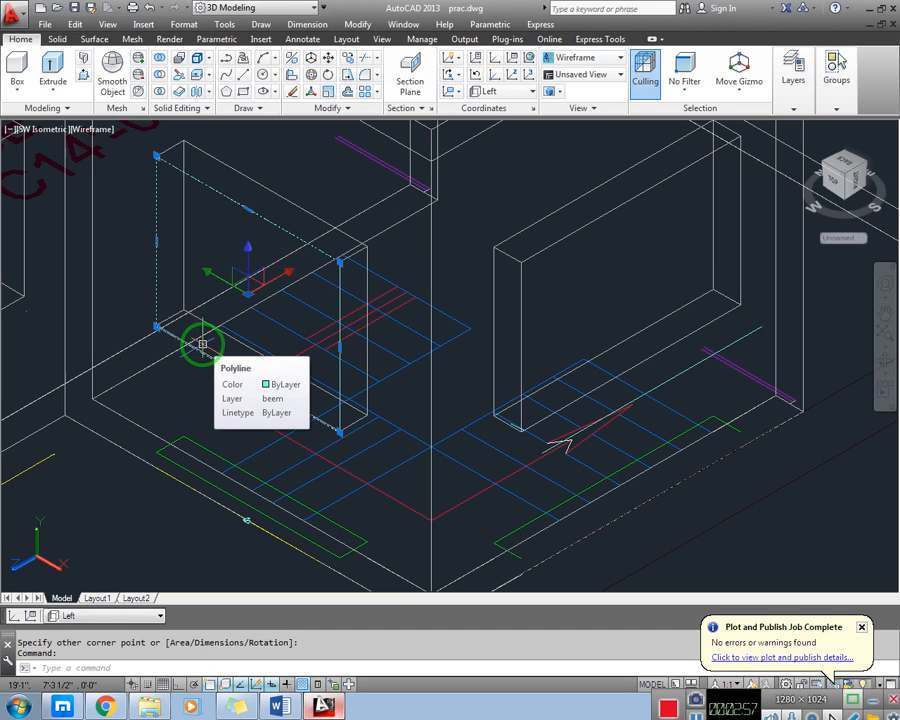
text(ext)
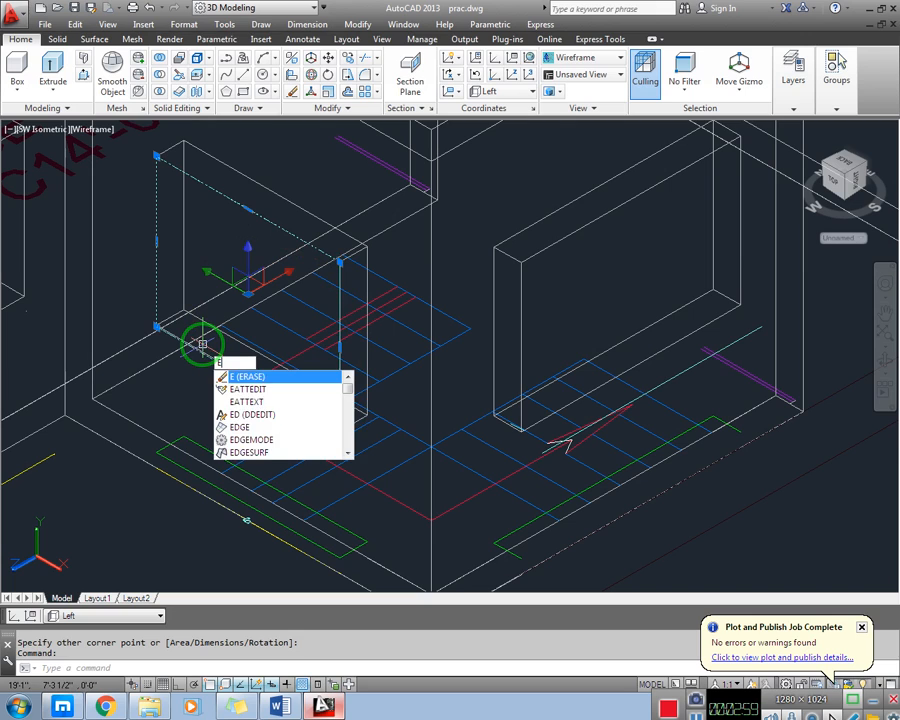
key(Return)
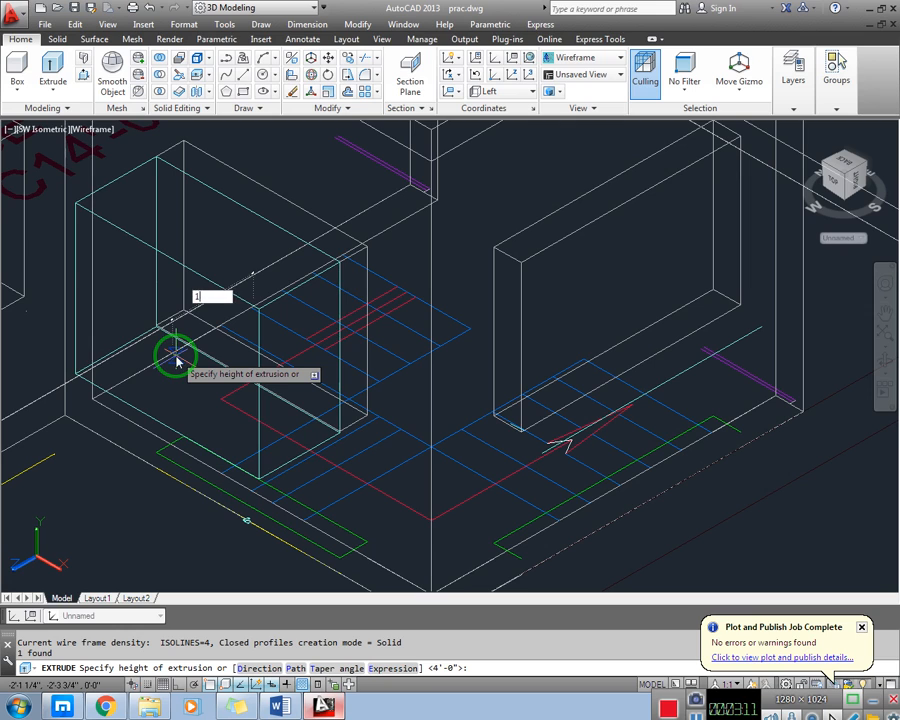
key(Return)
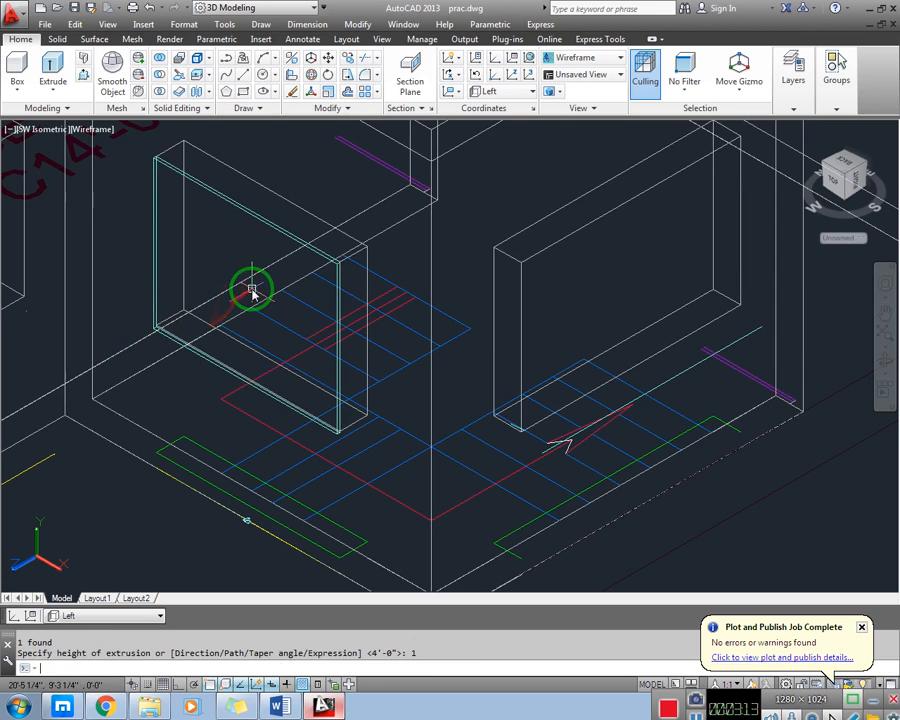
key(Escape)
key(Escape)
- Change the visual style to Shaded with the new window panel in view
scroll(270, 280, up, 5)
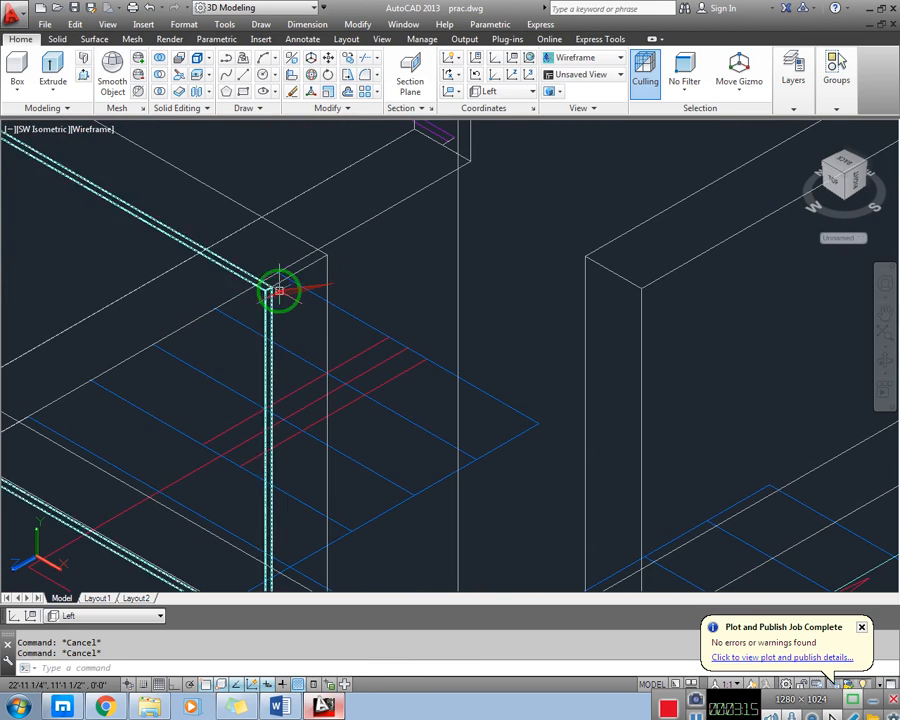
scroll(266, 300, up, 3)
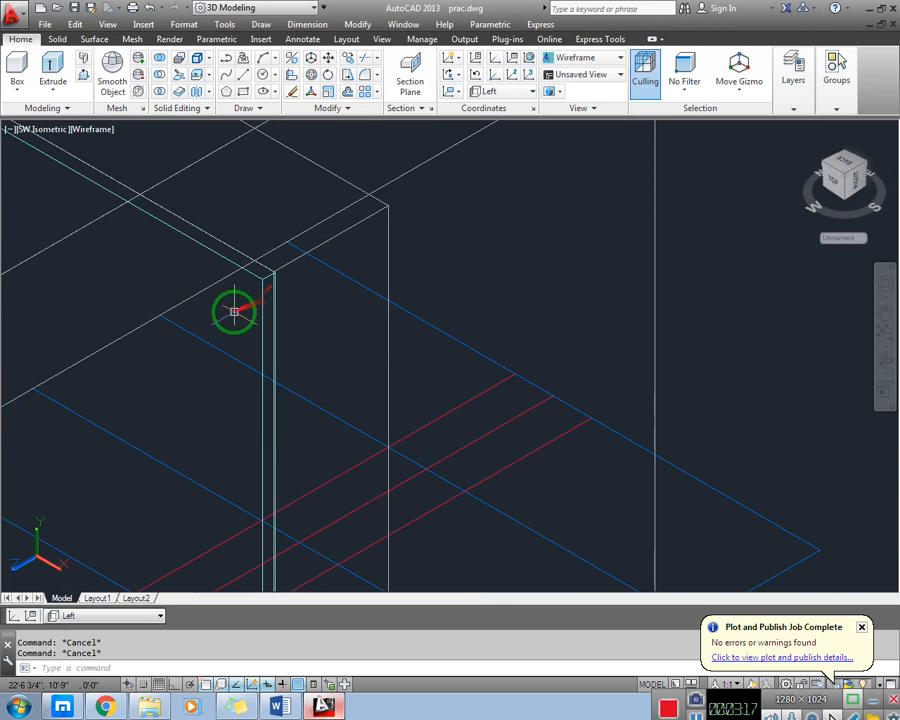
scroll(245, 312, down, 2)
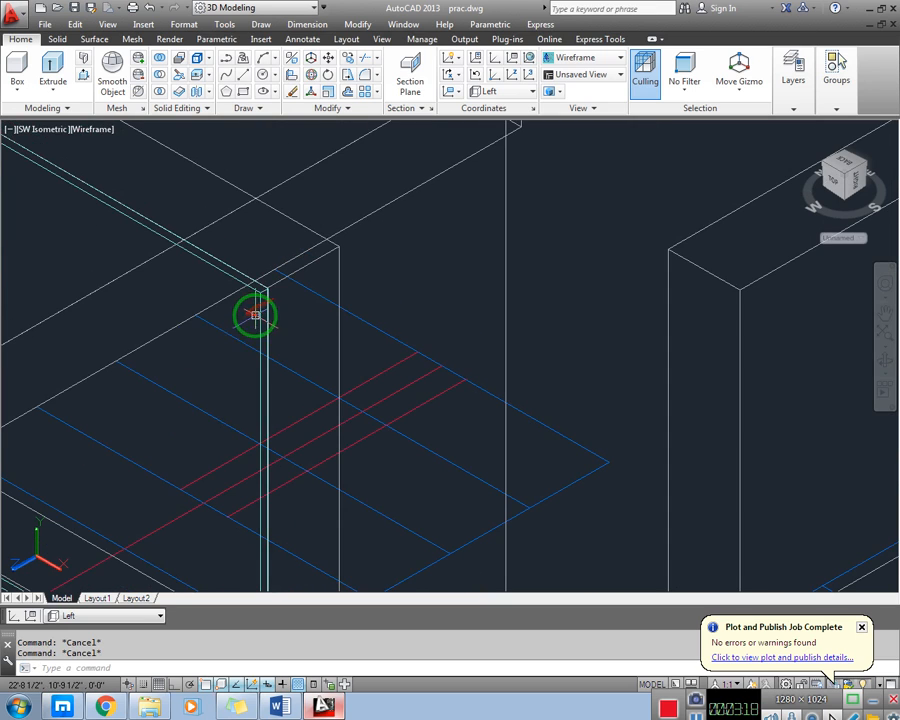
click(38, 135)
click(90, 130)
click(90, 130)
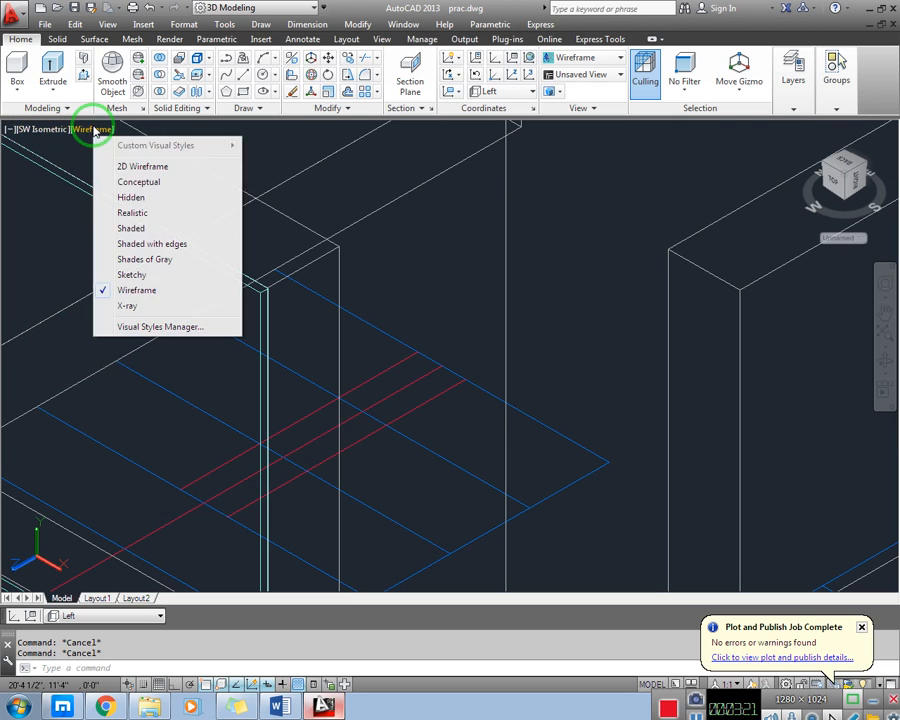
click(140, 229)
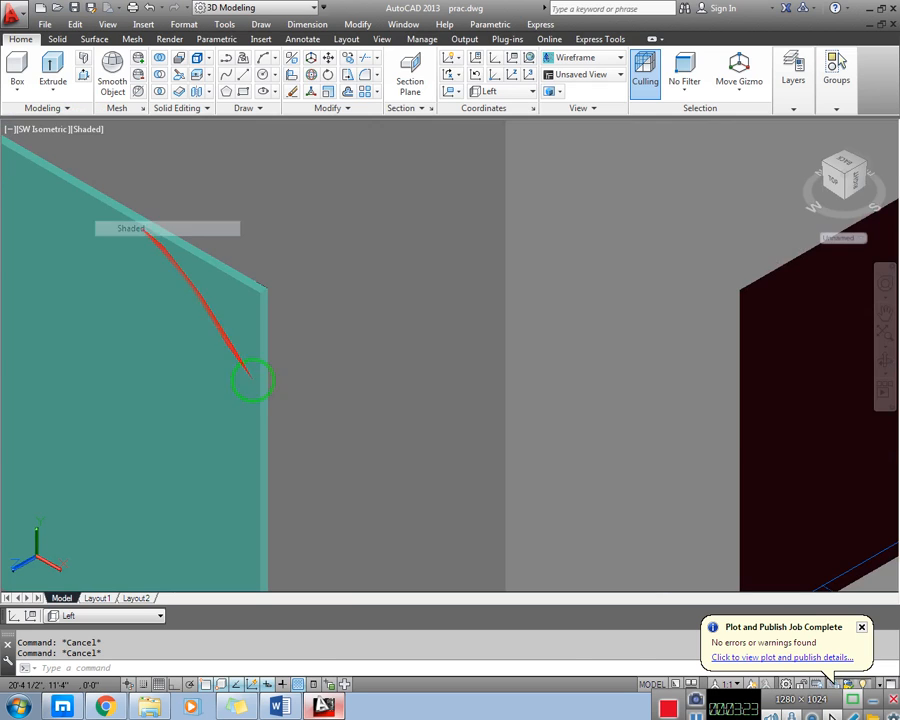
mouse_move(258, 303)
middle_down()
mouse_move(338, 228)
mouse_move(376, 243)
mouse_move(231, 317)
mouse_move(197, 358)
mouse_move(172, 302)
middle_up()
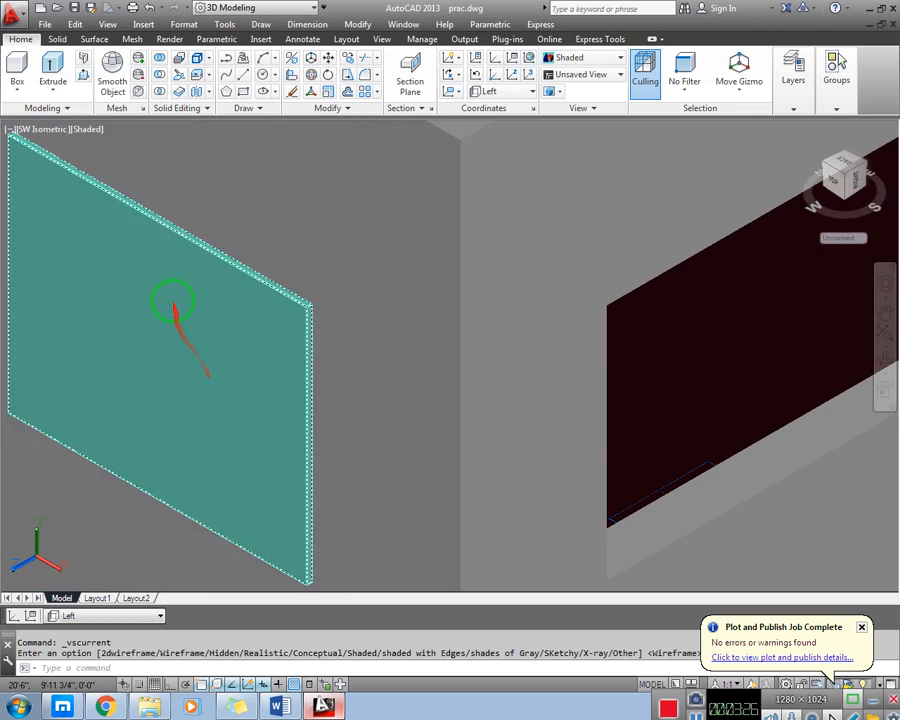
- Move the window panel 1 inch into the wall opening, along the gizmo's red axis
click(225, 255)
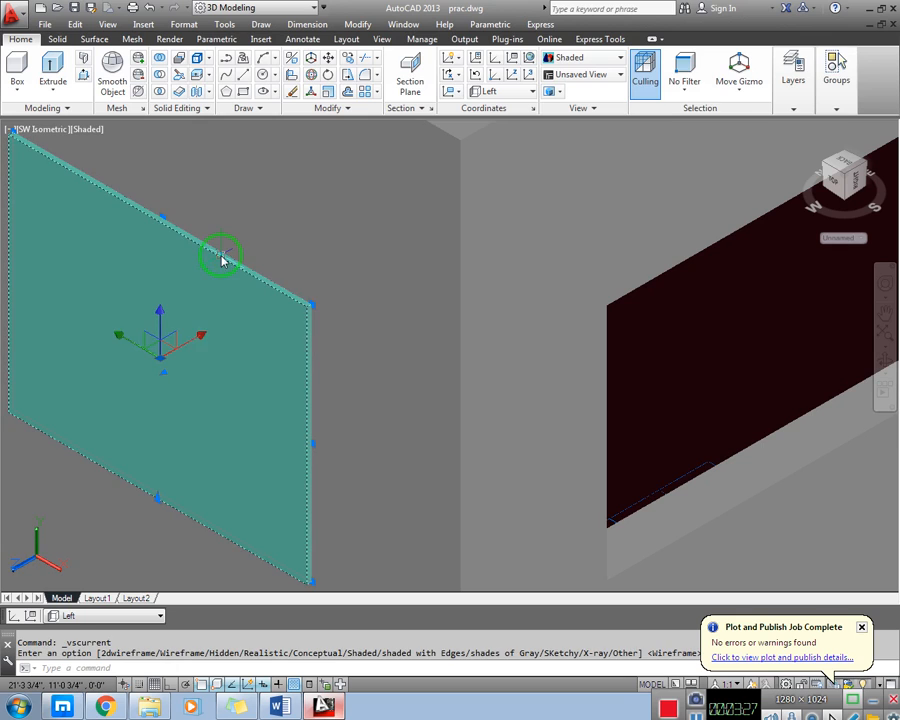
click(195, 347)
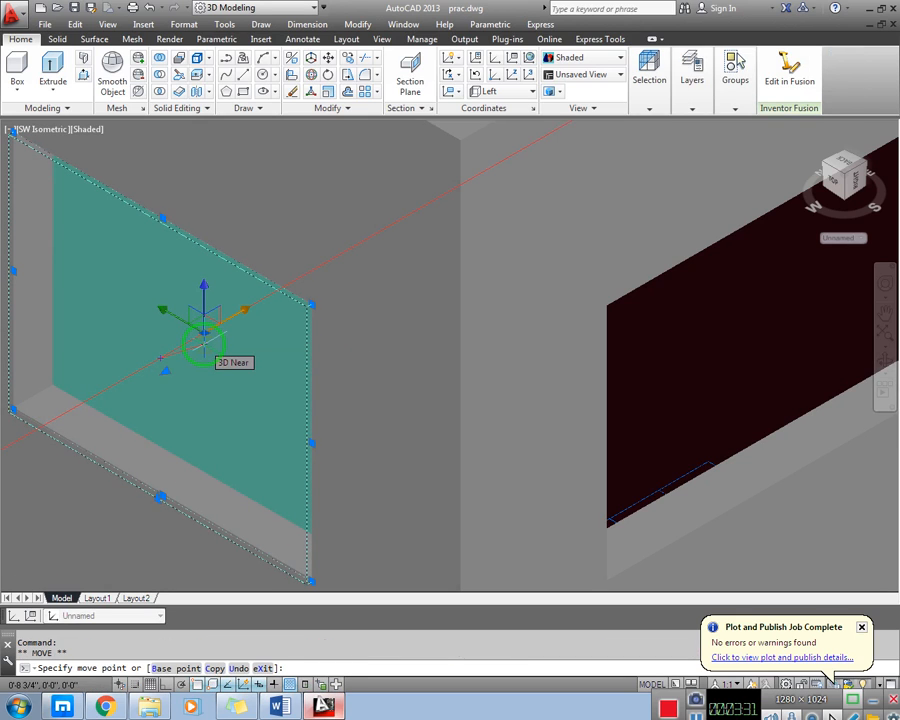
text(1)
key(Return)
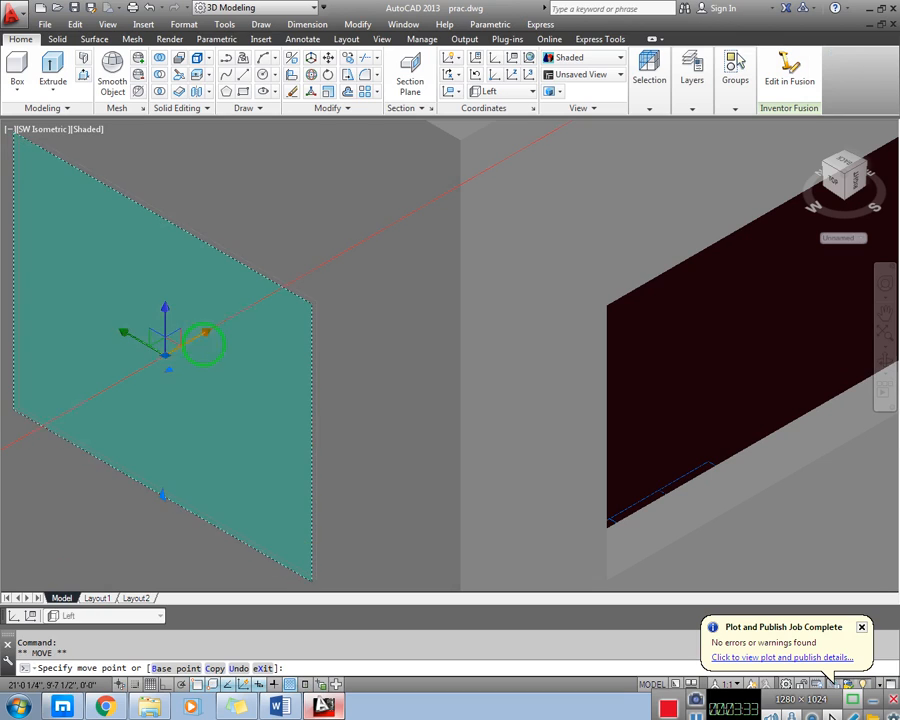
key(Escape)
- Change the visual style to Wireframe with the lounge window opening beside the finished panel in view
middle_drag(197, 368, 277, 355)
scroll(262, 356, down, 2)
middle_drag(226, 372, 380, 290)
click(306, 323)
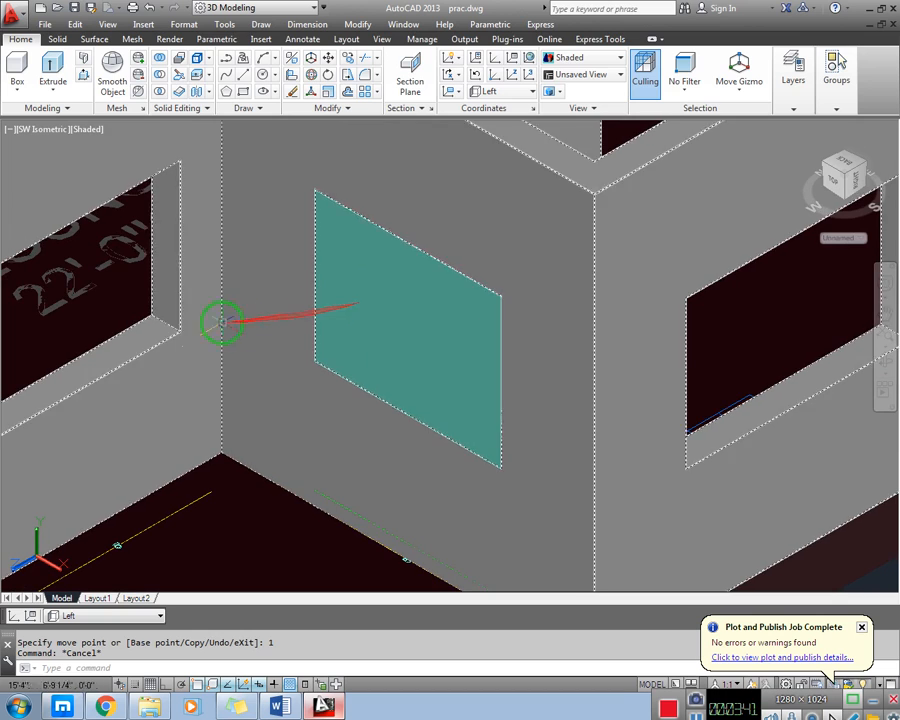
middle_drag(188, 324, 295, 316)
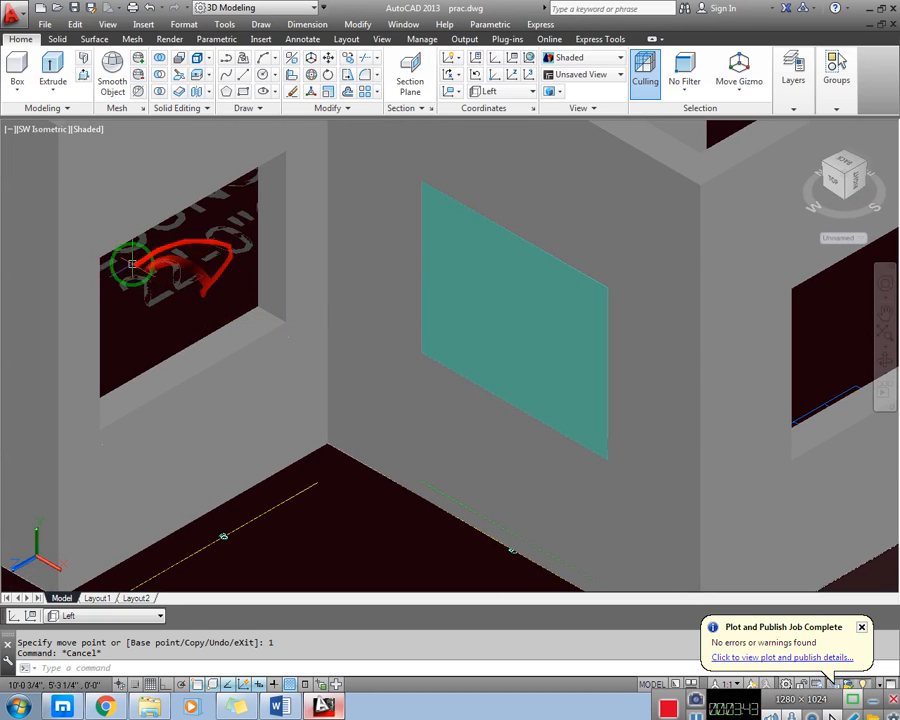
middle_drag(193, 269, 209, 300)
click(84, 129)
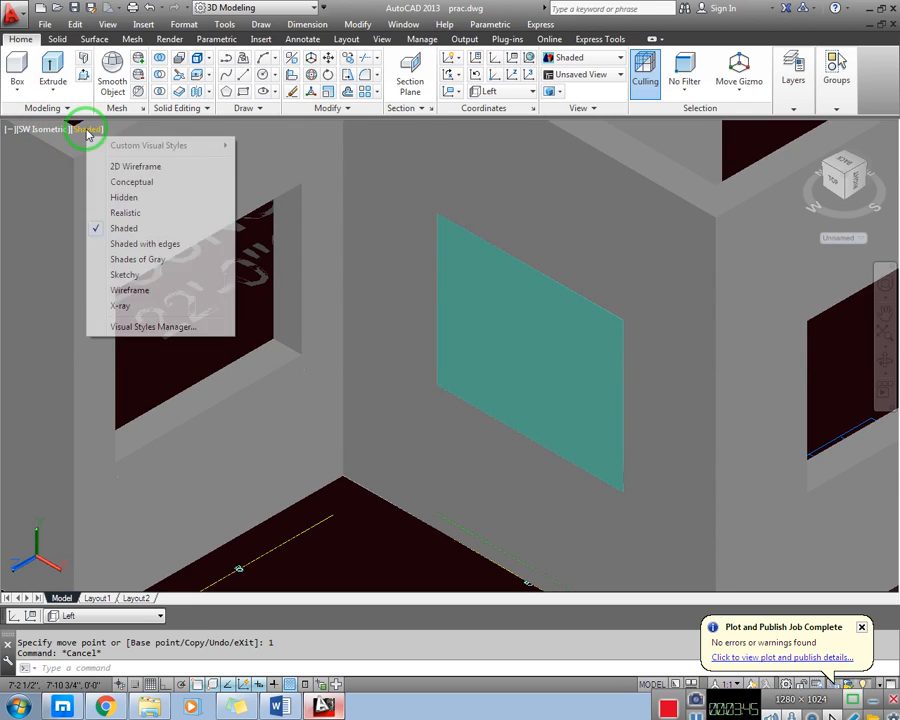
click(128, 291)
scroll(187, 342, down, 4)
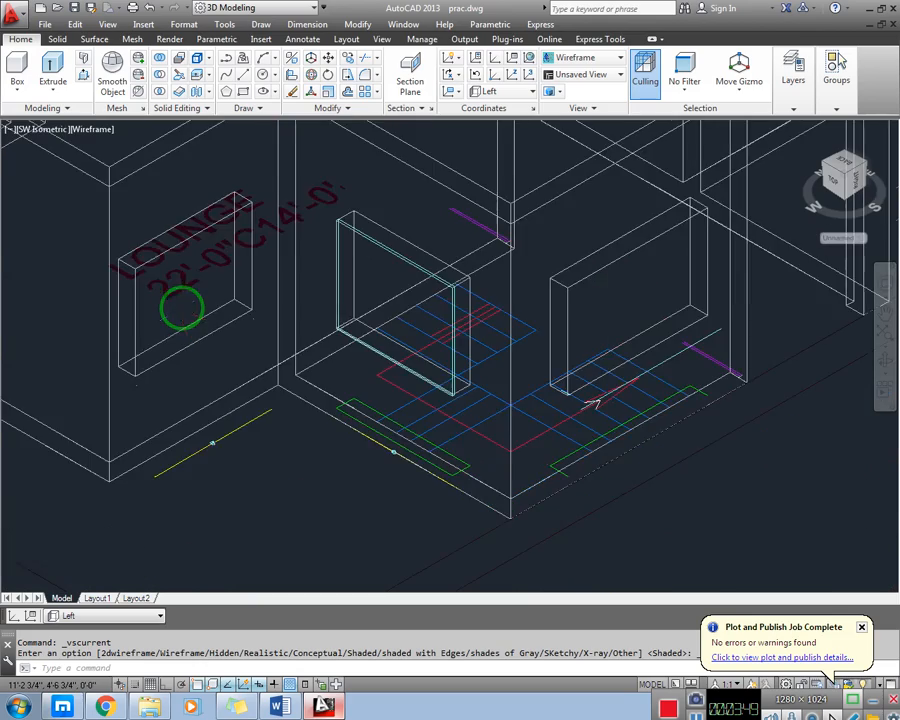
- Set the UCS orientation to Front for the lounge window wall and save the drawing
scroll(193, 314, up, 2)
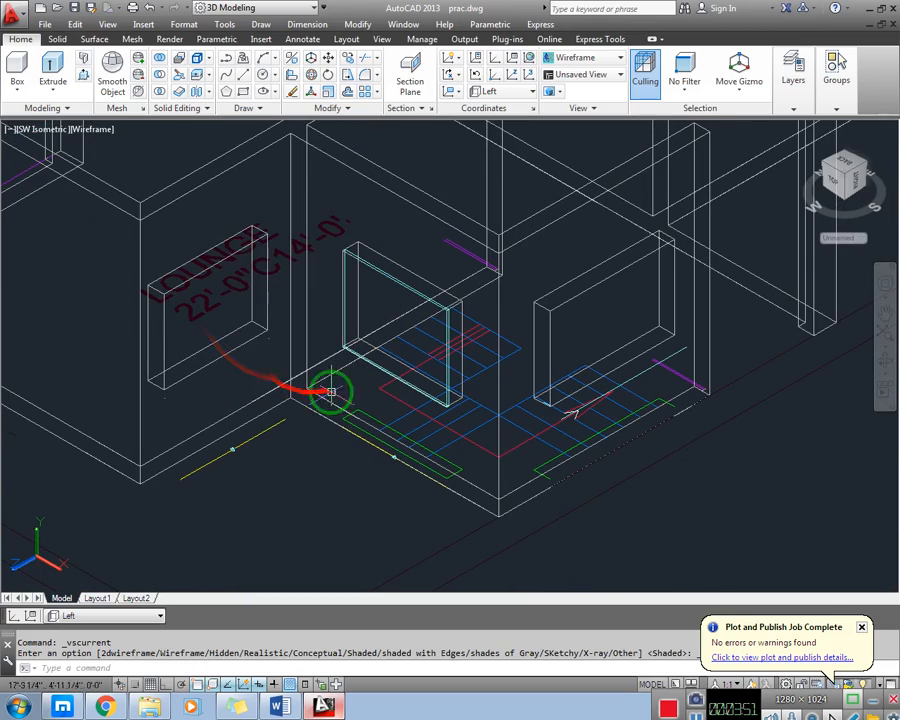
scroll(264, 244, up, 2)
scroll(170, 416, up, 2)
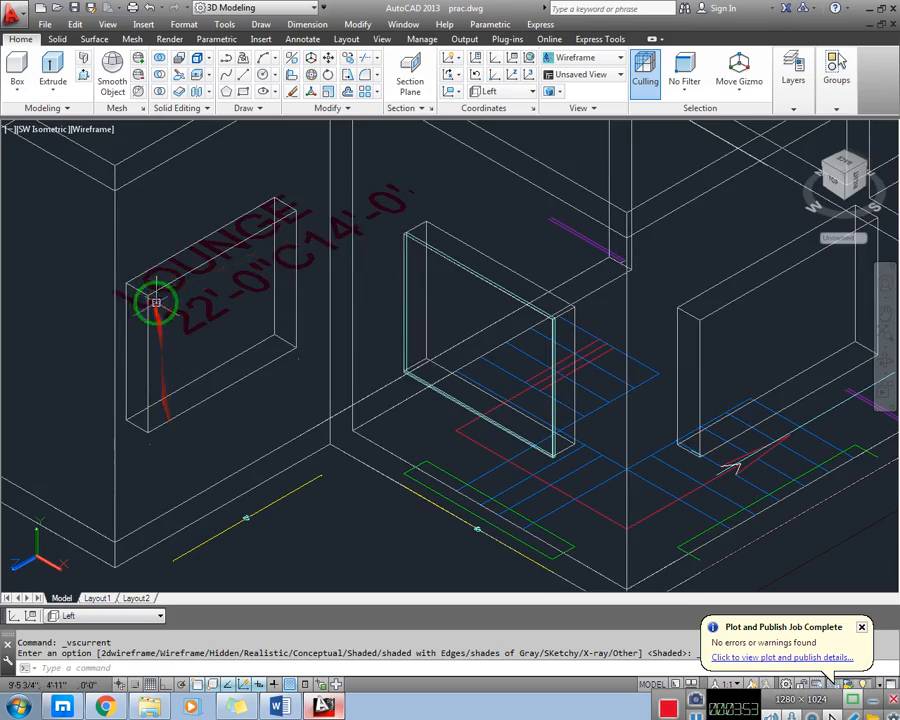
scroll(264, 362, down, 3)
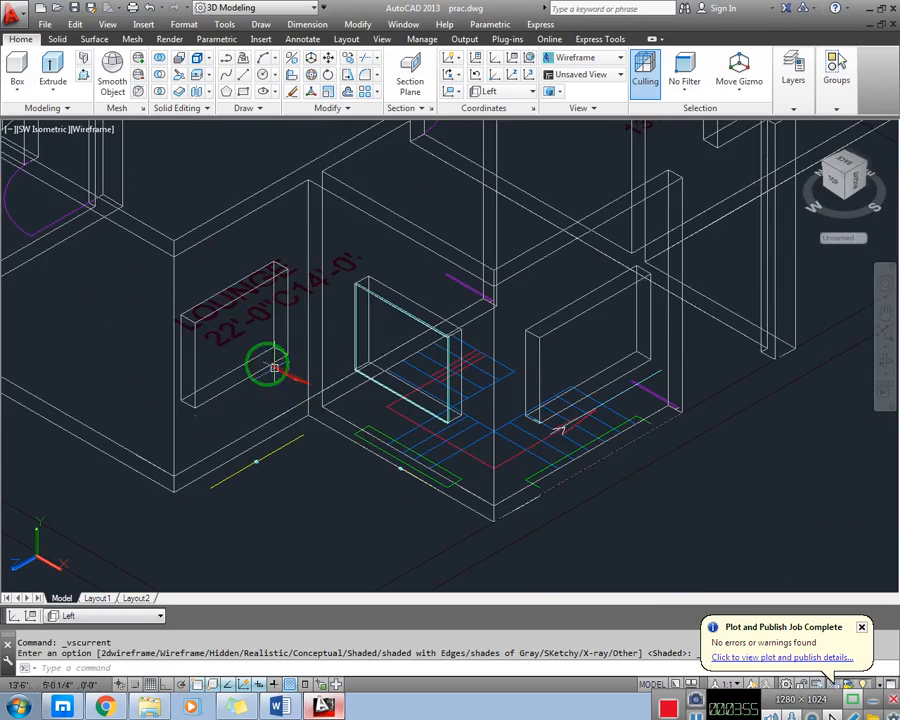
scroll(220, 390, up, 3)
click(91, 617)
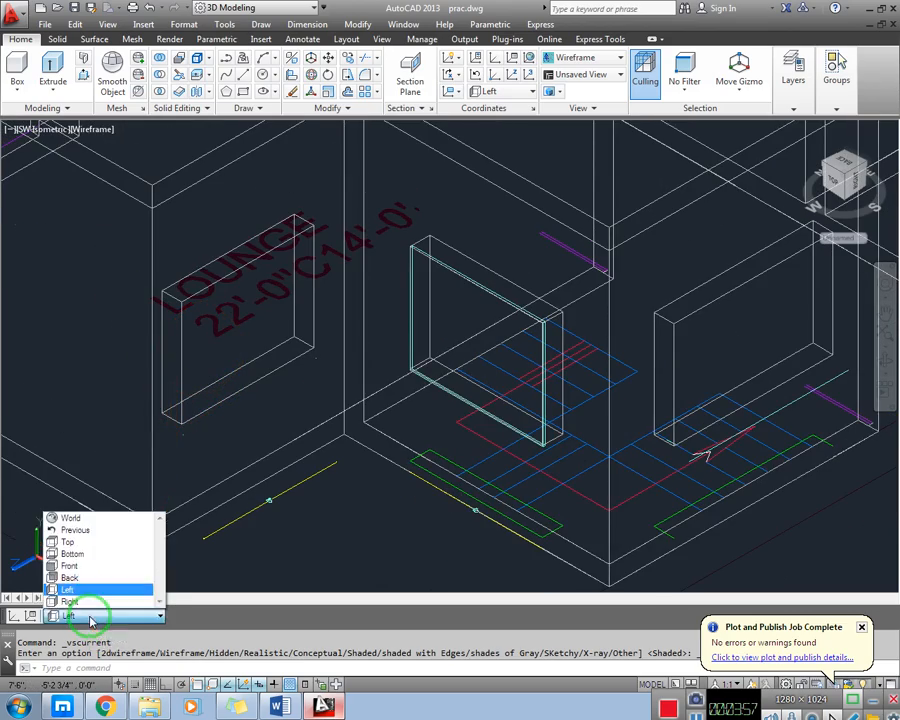
click(55, 565)
click(69, 563)
key(Escape)
scroll(237, 394, up, 3)
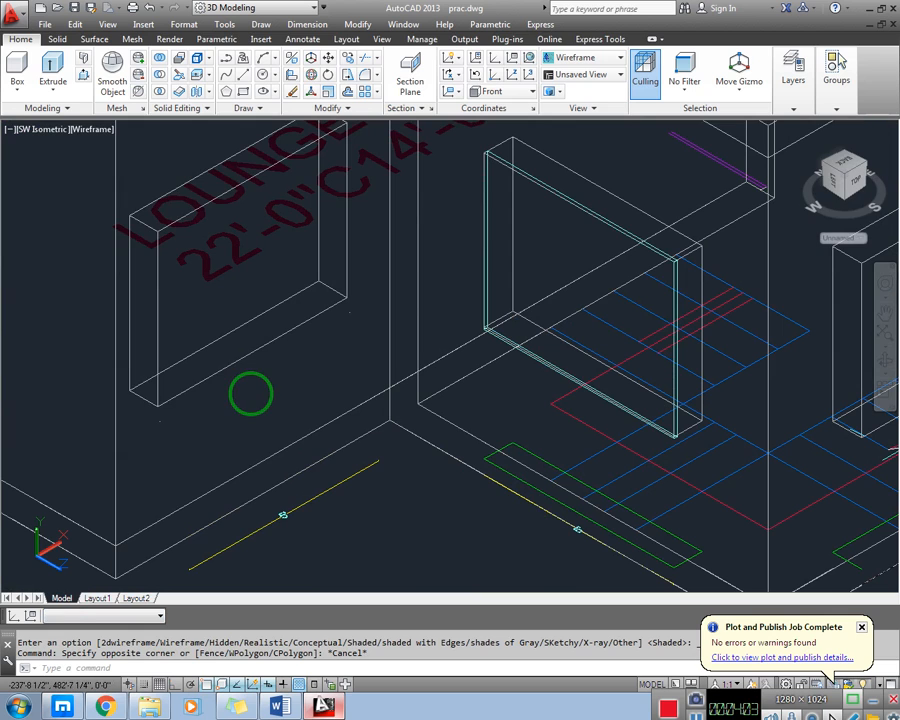
key(ctrl+s)
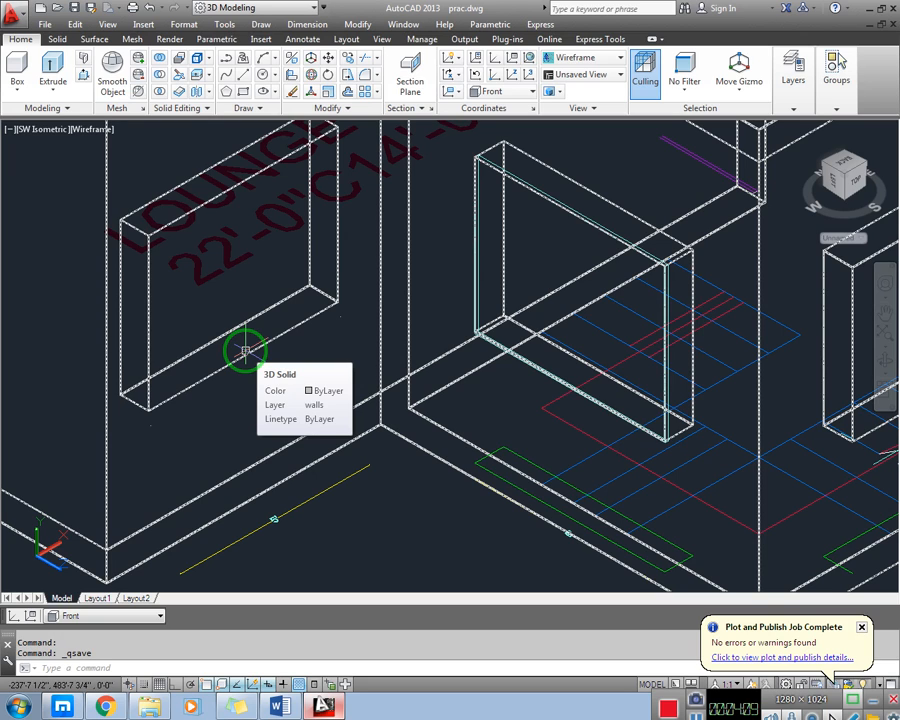
- Draw a rectangle about 5' by 4' between opposite outer corners of the lounge window opening
text(rec)
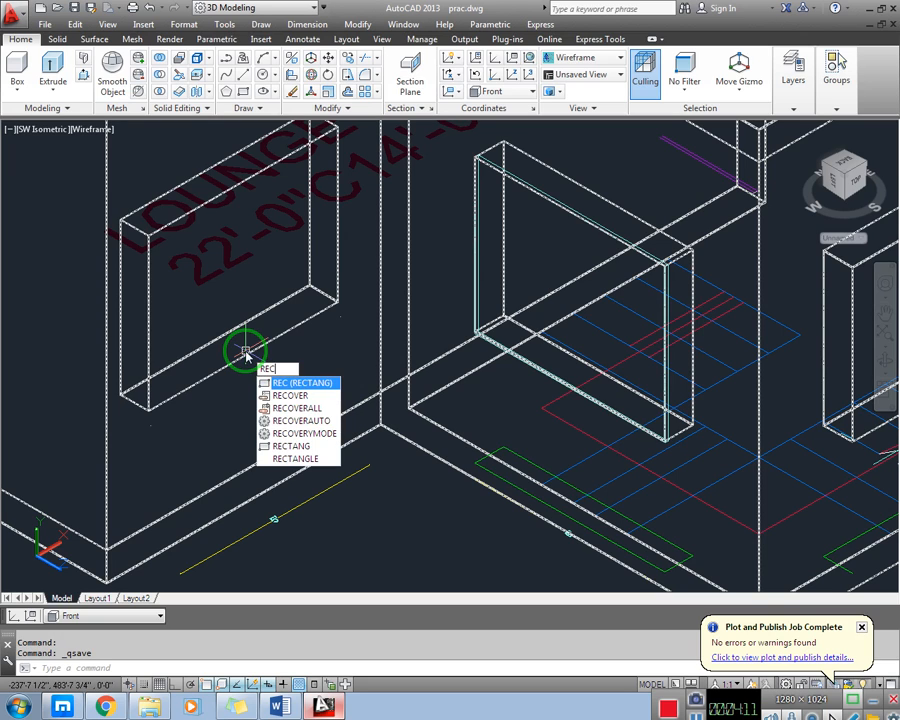
key(Return)
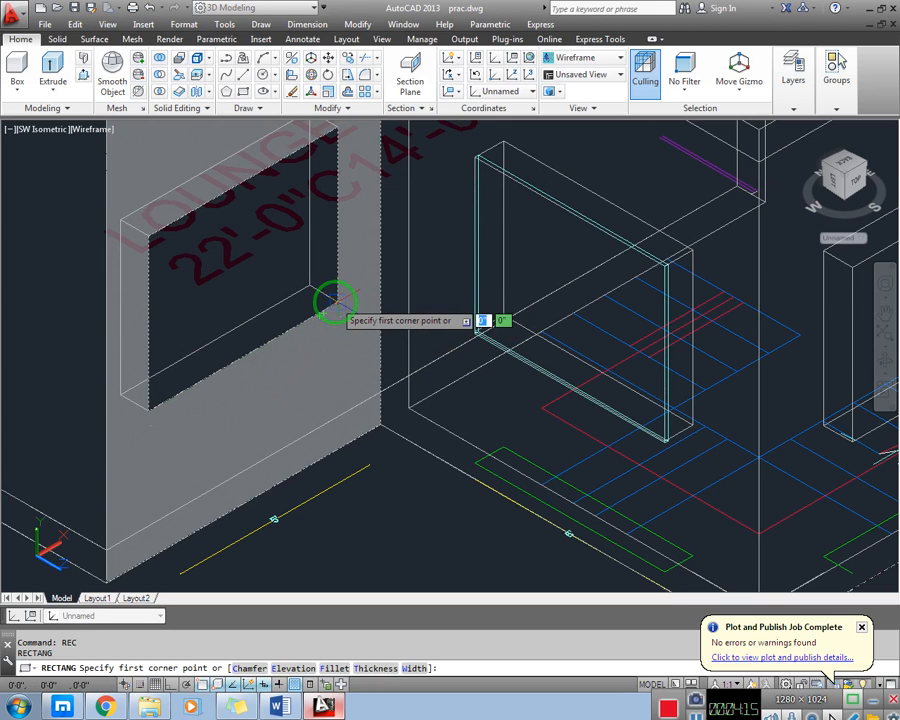
click(337, 300)
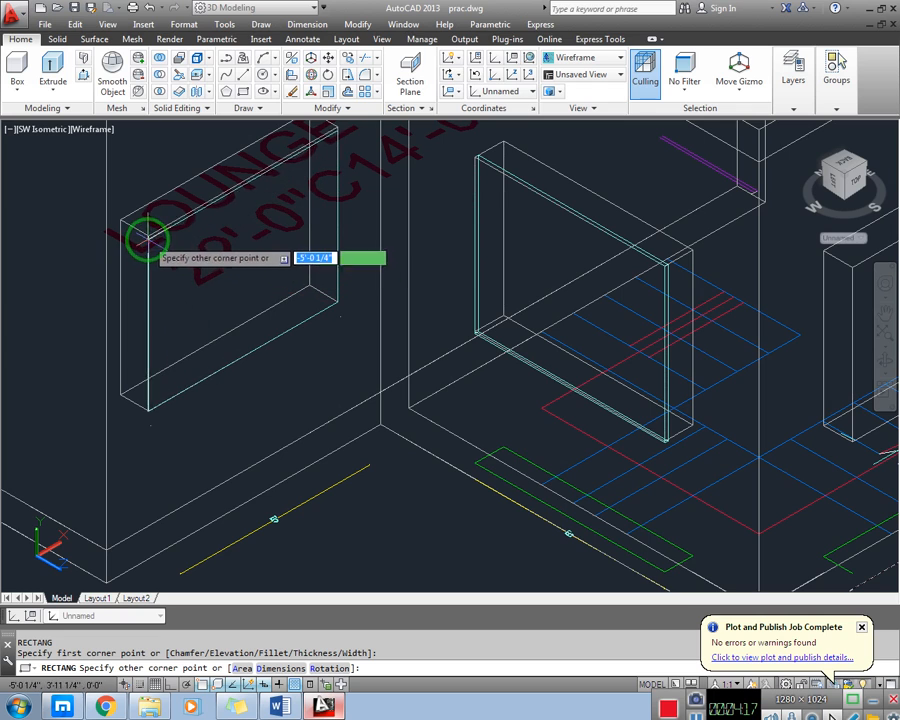
scroll(145, 237, up, 4)
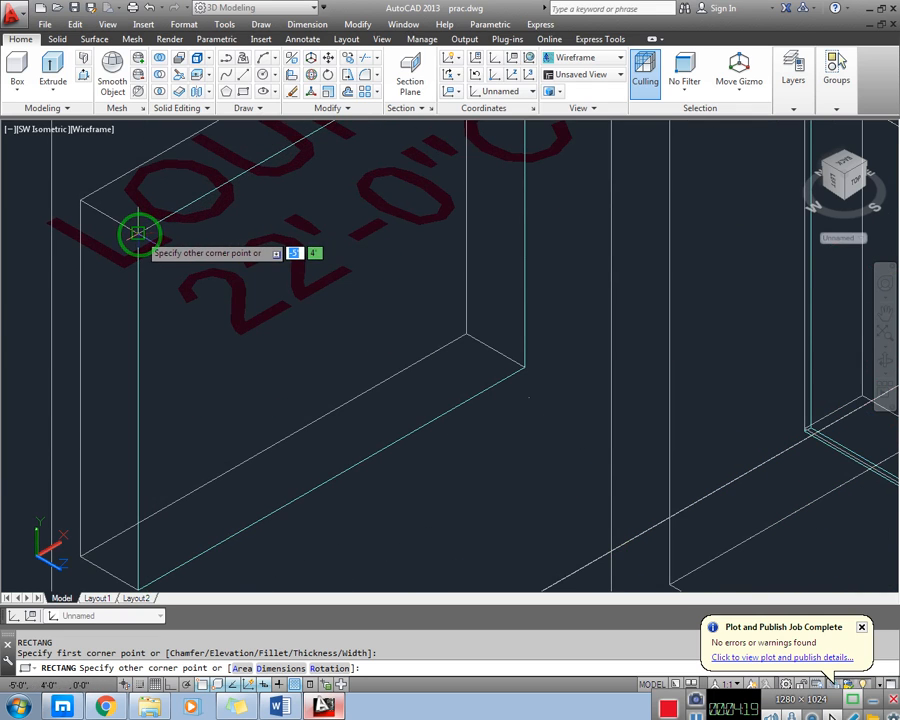
click(140, 236)
scroll(221, 324, down, 2)
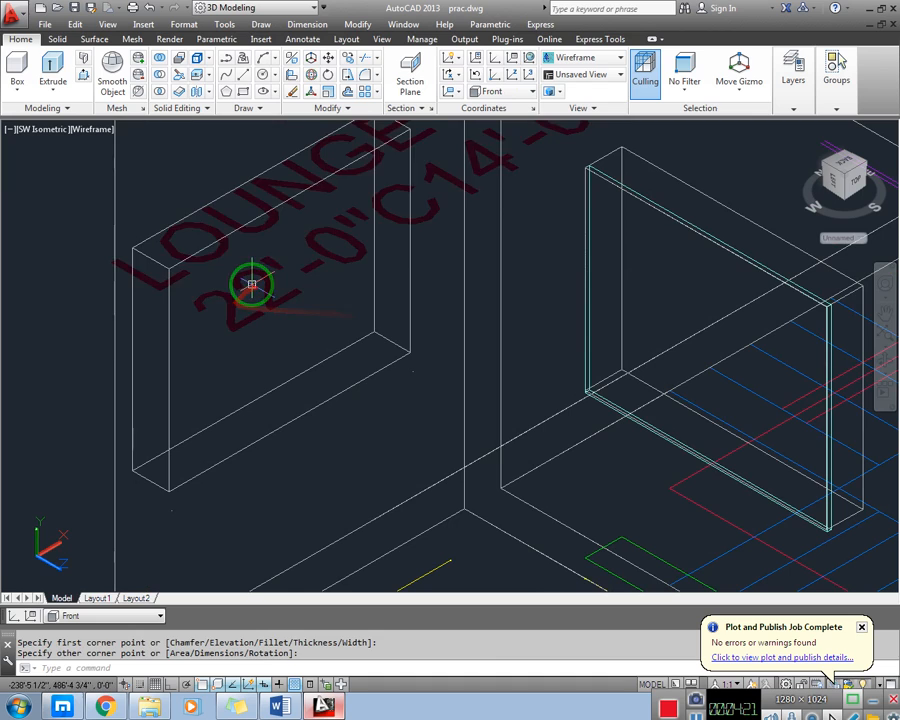
double_click(188, 253)
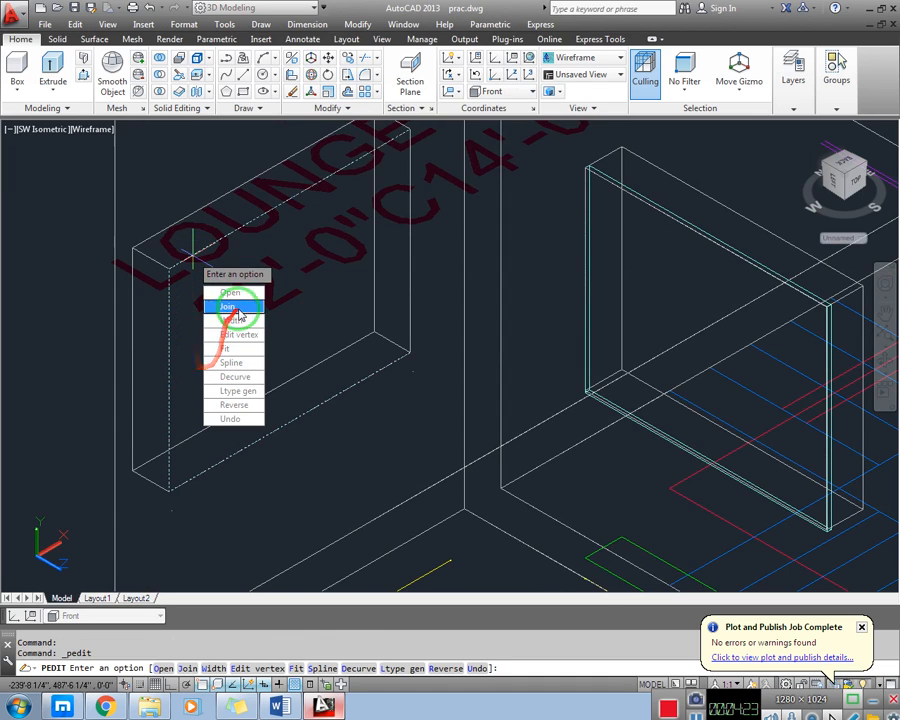
key(Escape)
click(167, 371)
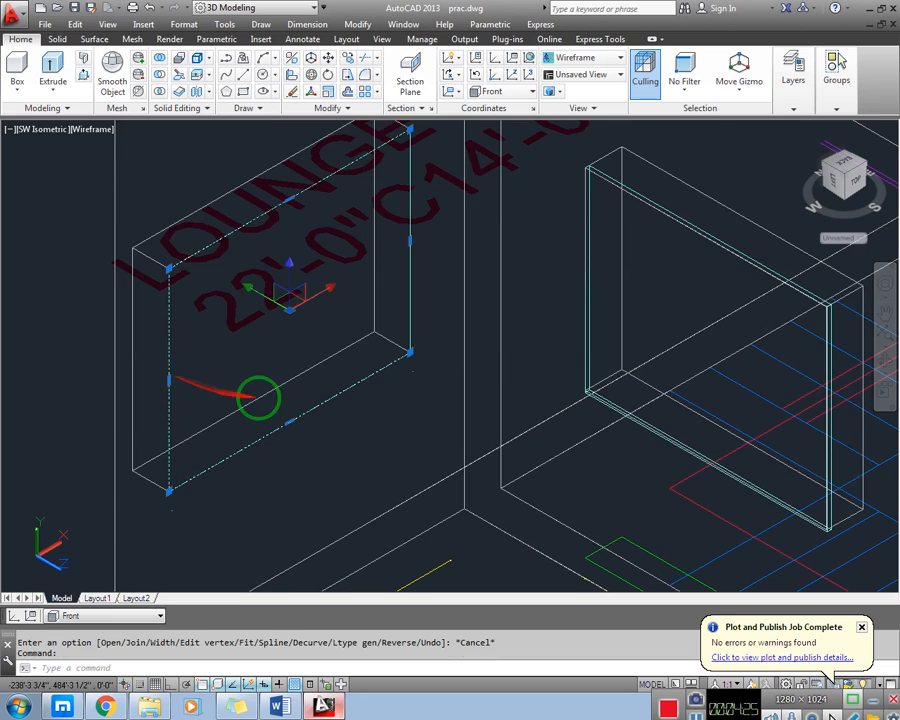
scroll(333, 362, down, 2)
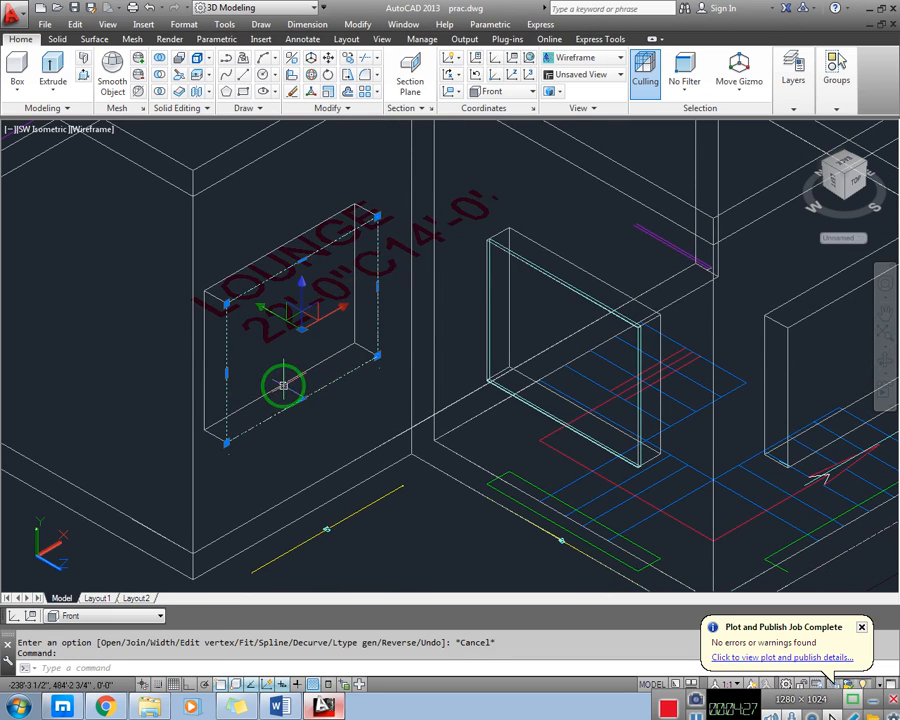
key(Escape)
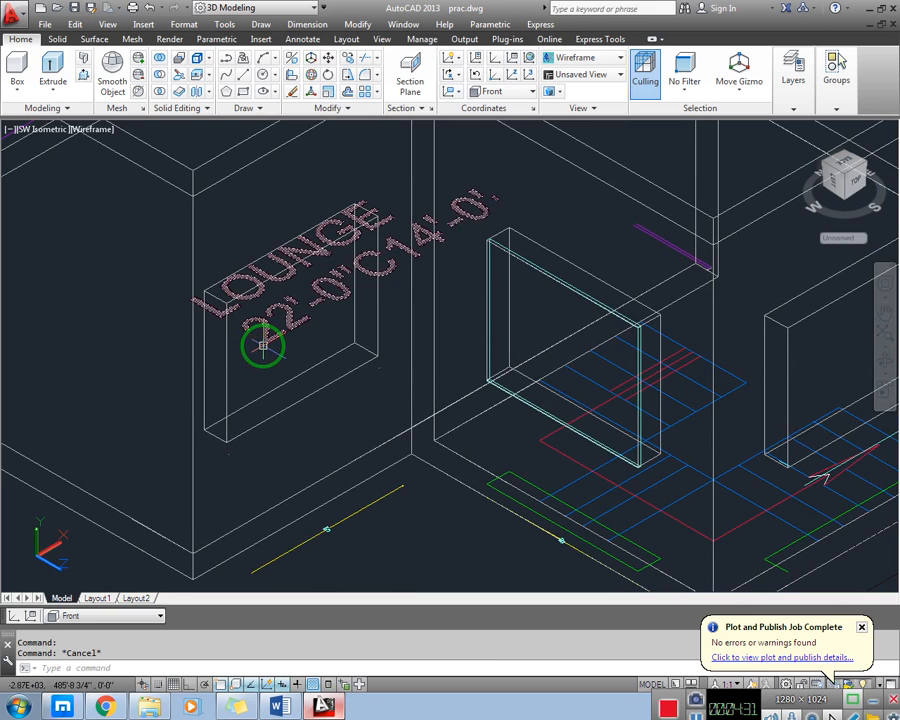
- Turn on selection cycling and extrude the lounge window rectangle 1 inch into the wall opening
click(344, 685)
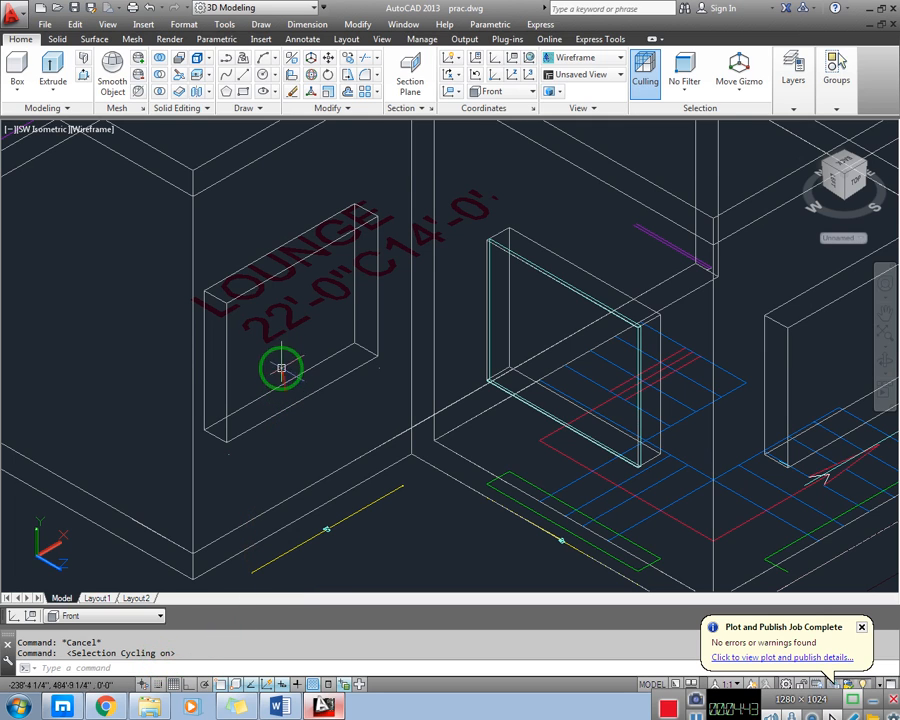
click(228, 374)
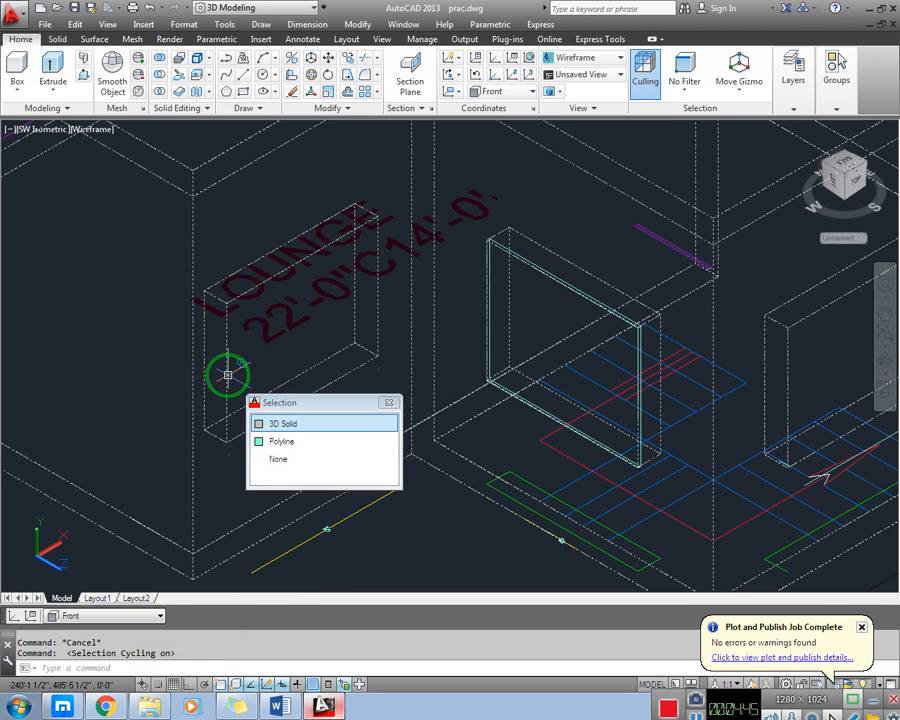
click(281, 443)
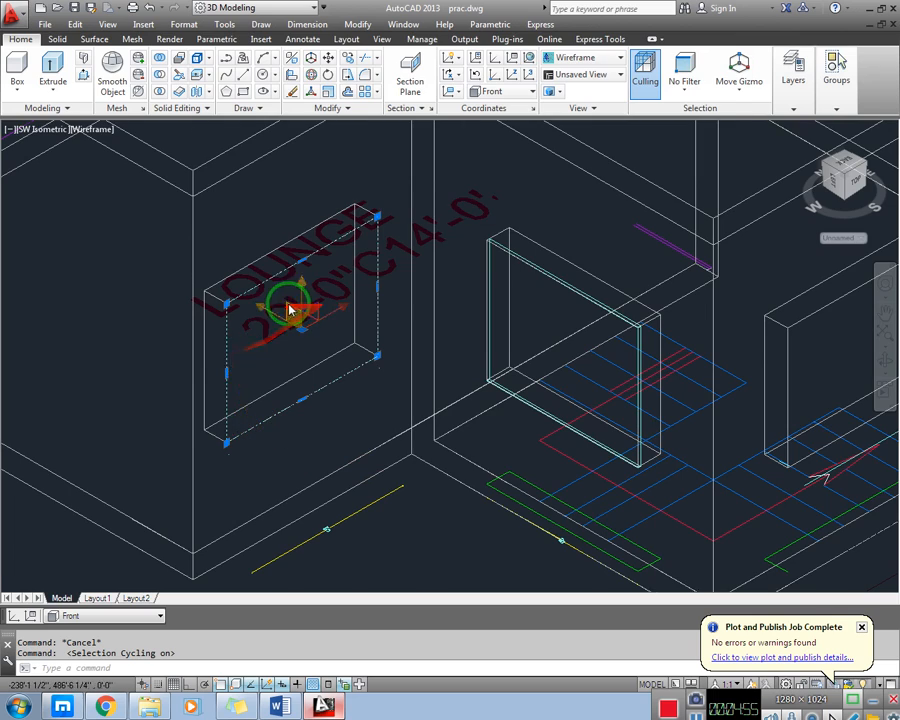
scroll(240, 275, up, 2)
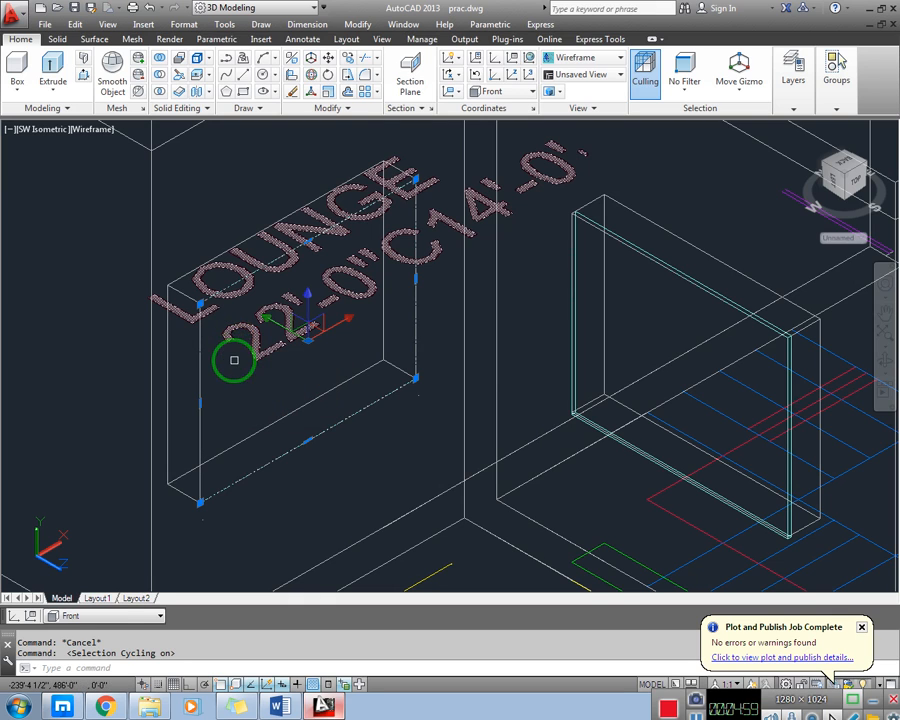
middle_drag(241, 368, 258, 346)
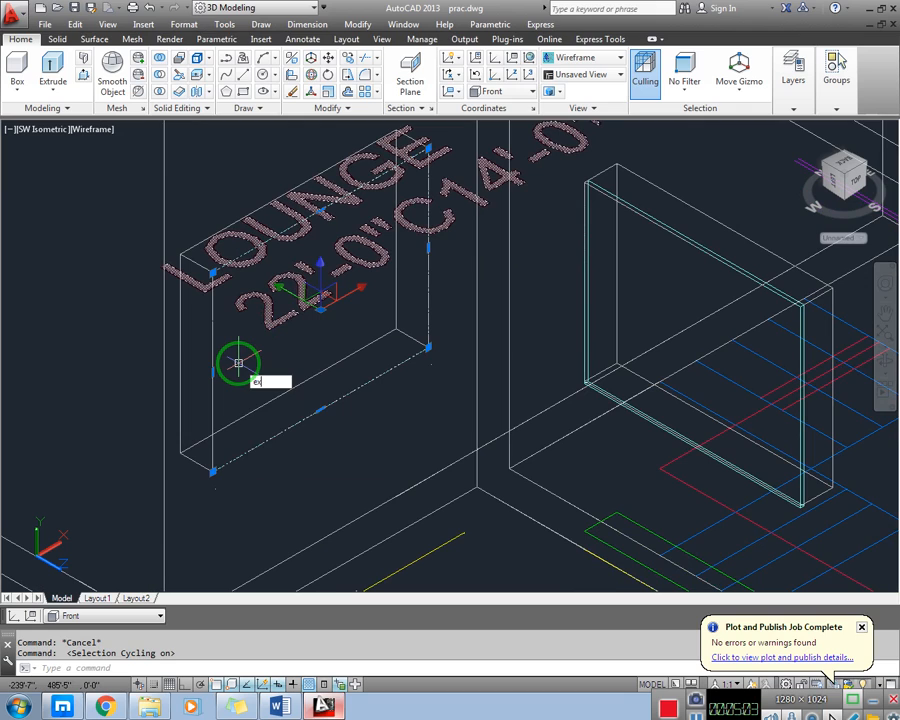
text(t)
key(Return)
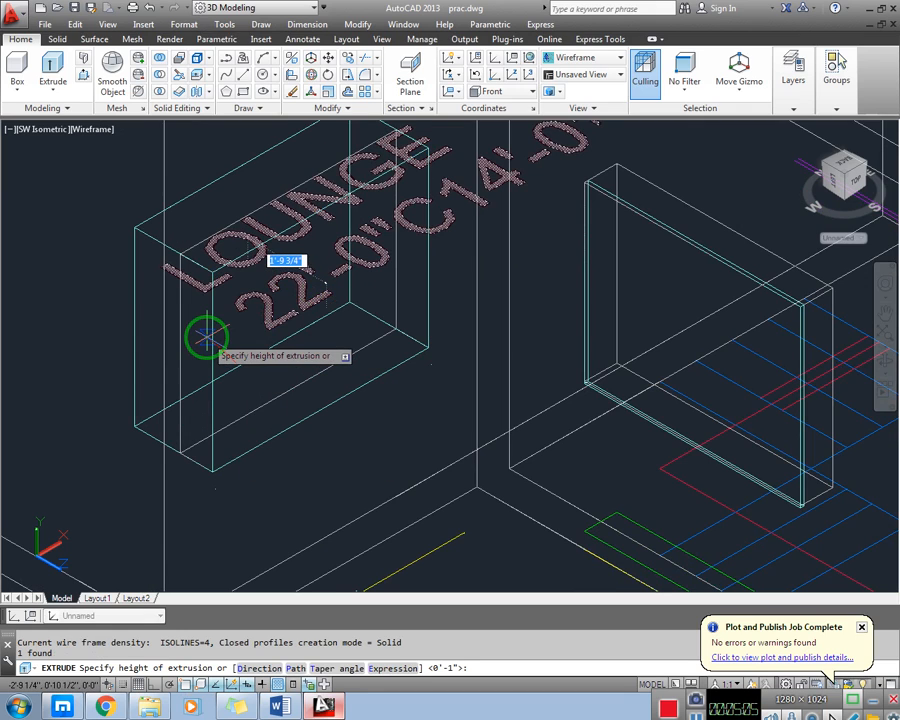
text(1)
key(Return)
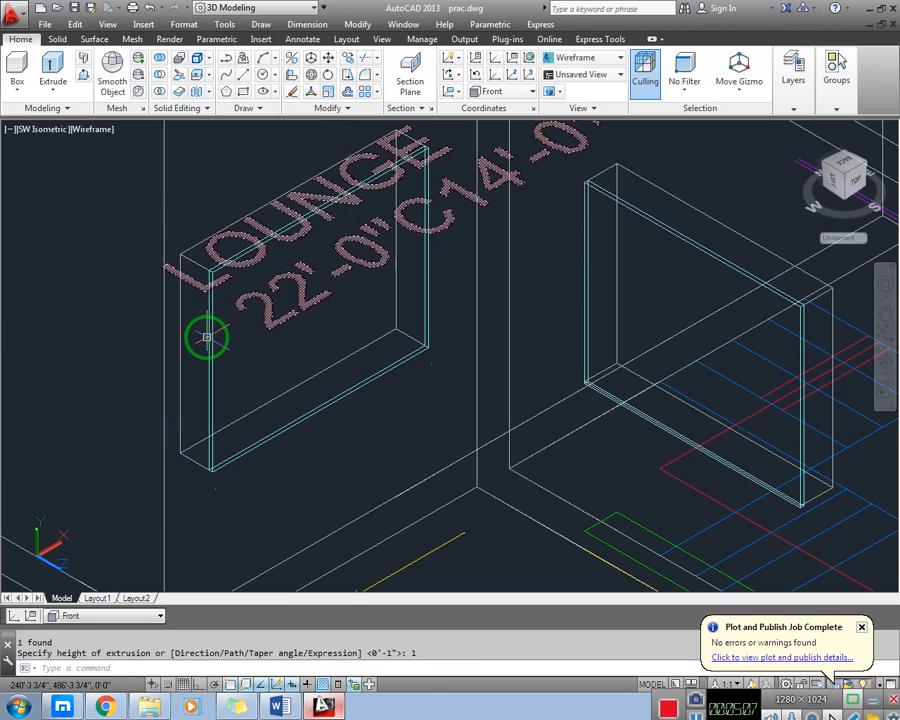
- Switch to the Shaded visual style and examine the two window panels and the open window around the corner
click(96, 131)
click(128, 227)
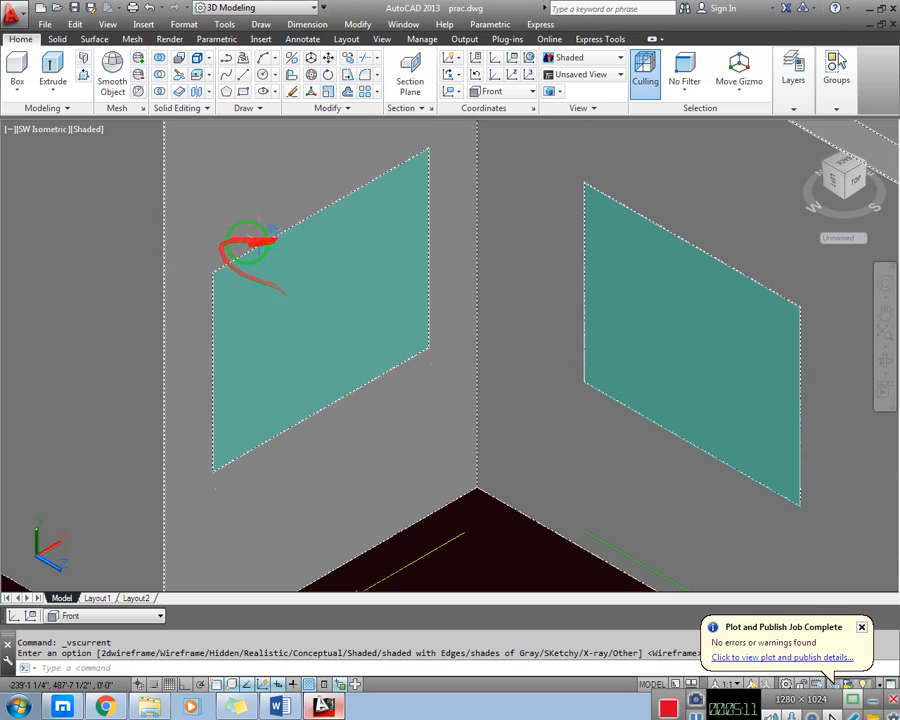
scroll(222, 313, down, 5)
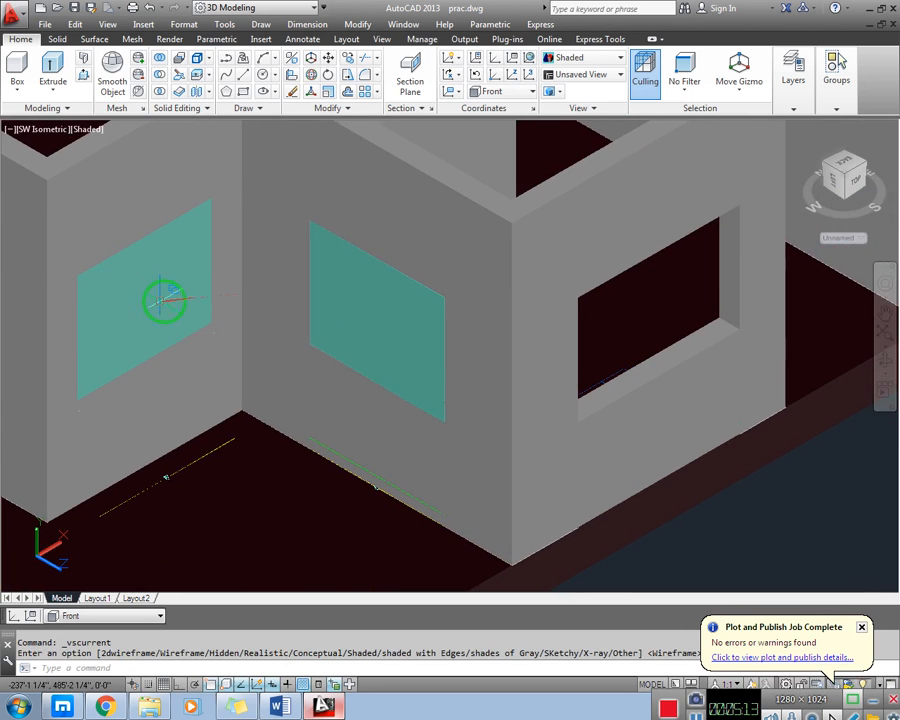
middle_drag(213, 305, 110, 310)
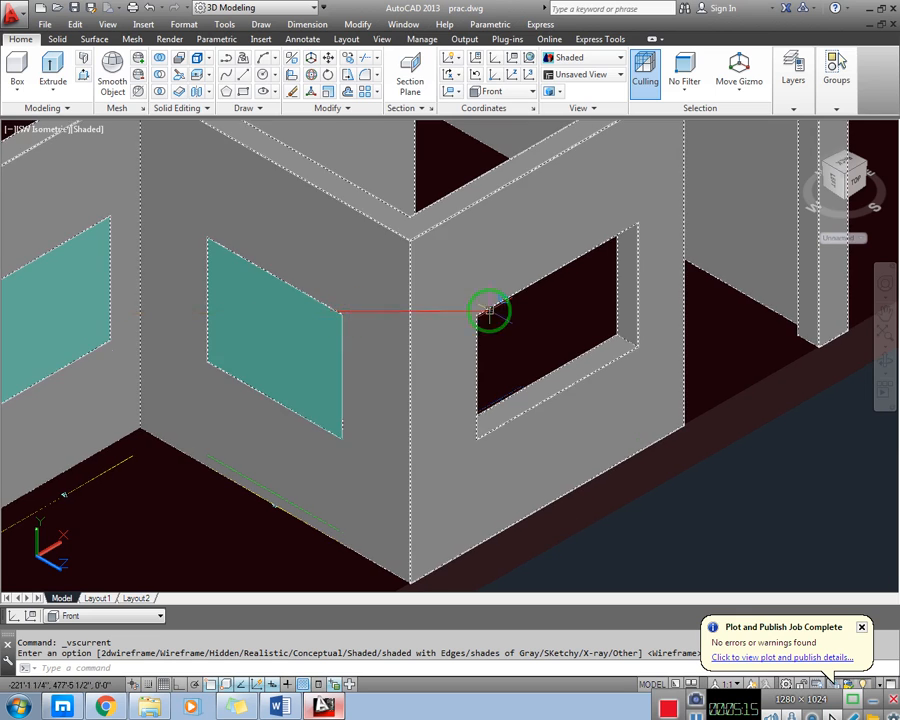
middle_drag(503, 309, 323, 308)
scroll(365, 263, up, 2)
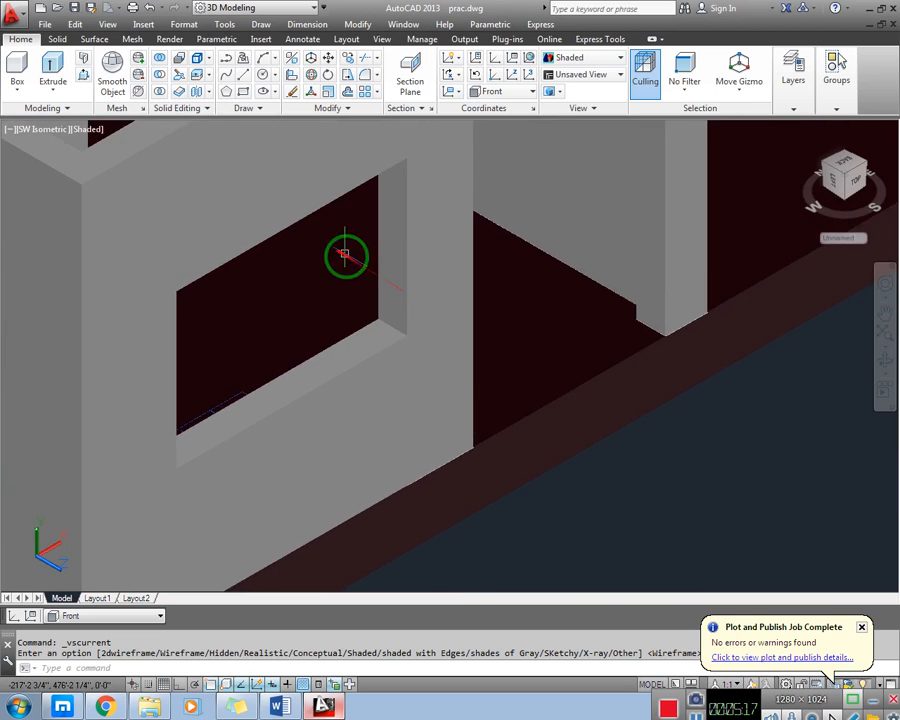
scroll(350, 290, down, 3)
scroll(326, 300, down, 2)
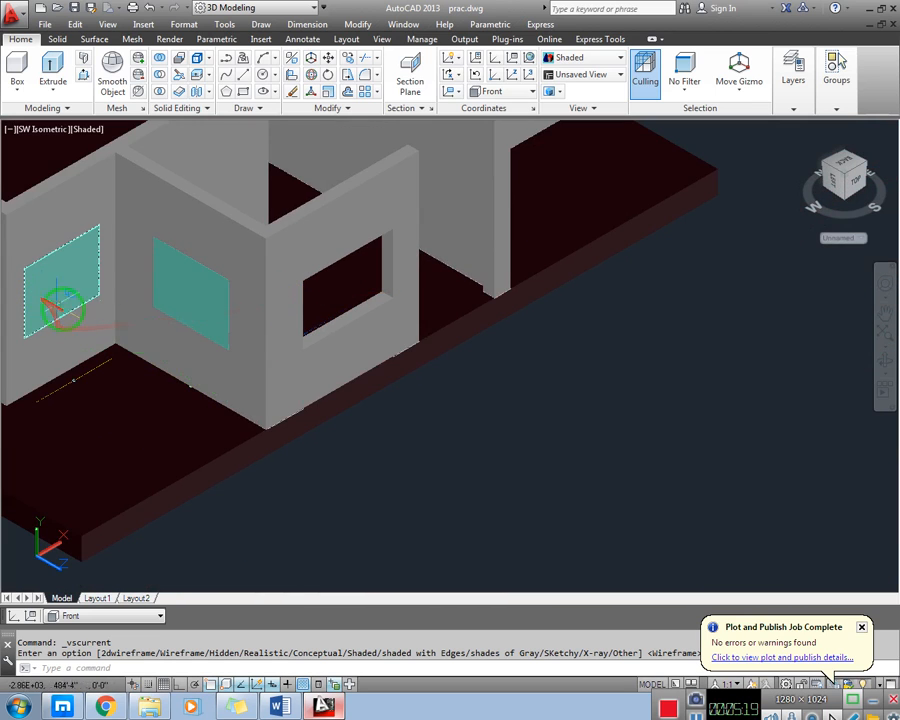
scroll(321, 311, up, 4)
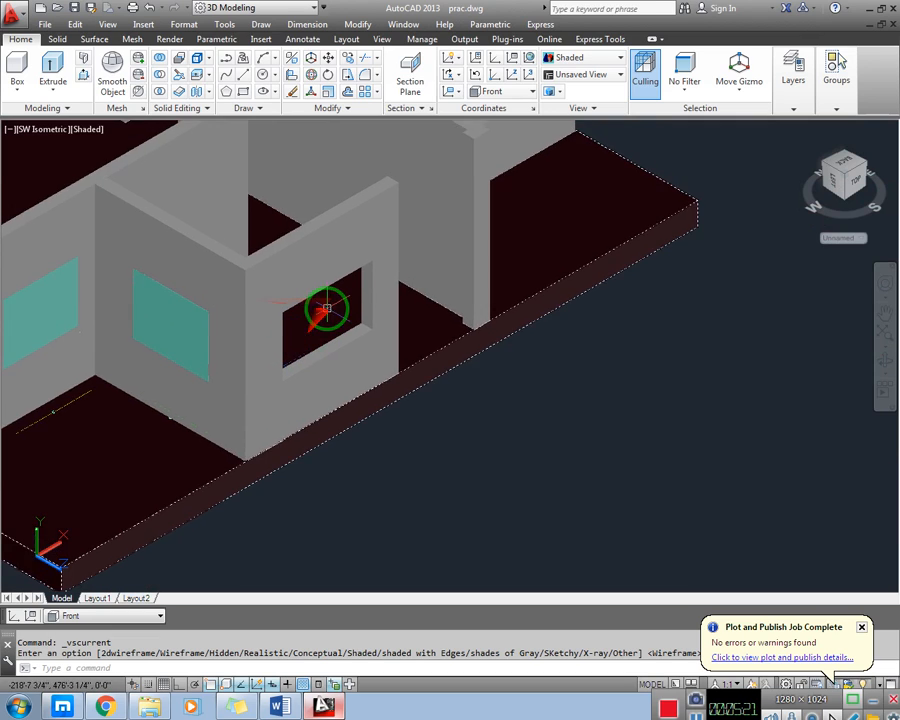
- Change the visual style to Wireframe with the remaining window opening around the corner in view
click(89, 130)
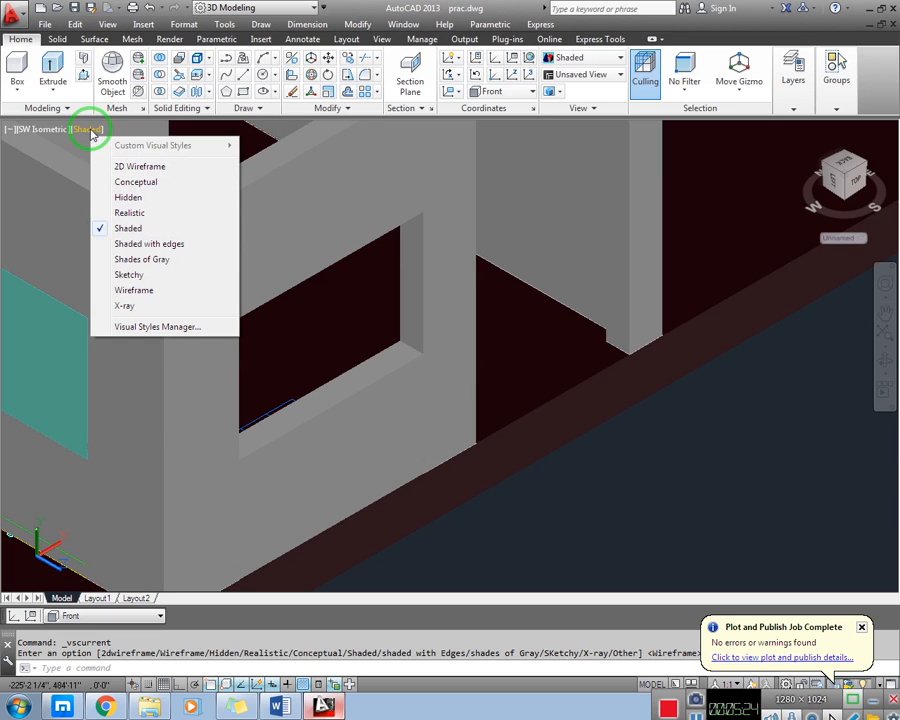
click(135, 290)
scroll(280, 305, up, 2)
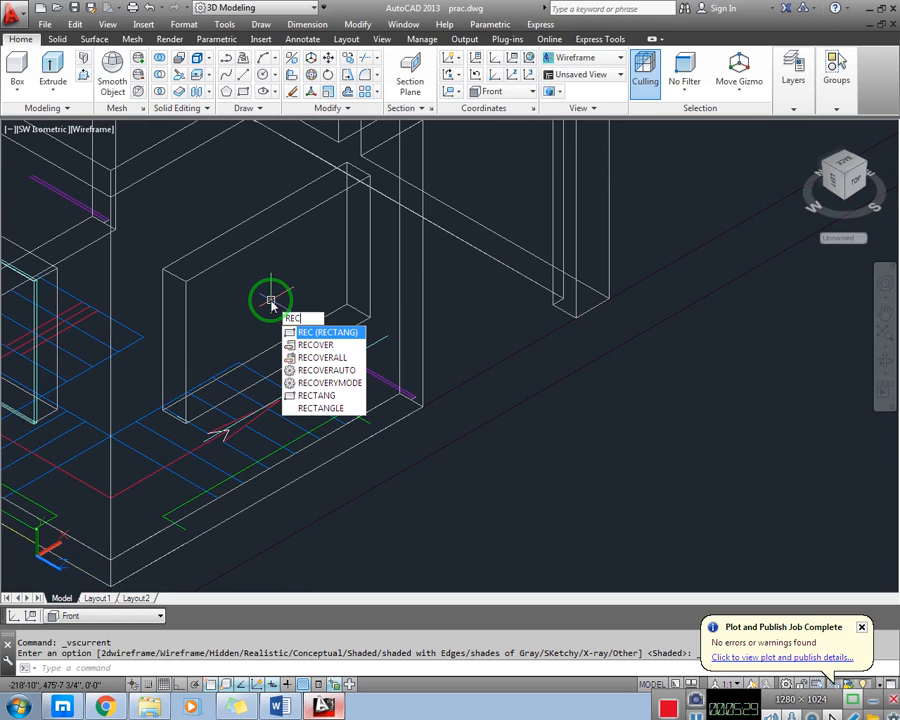
- Try to draw a rectangle across the open window around the corner, and delete it
key(Return)
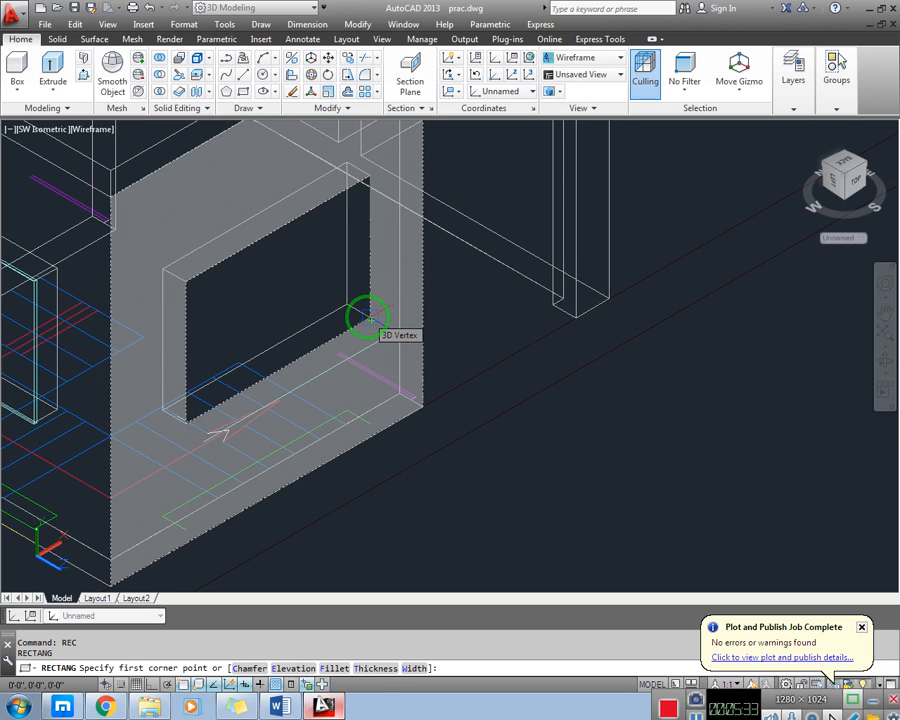
click(364, 315)
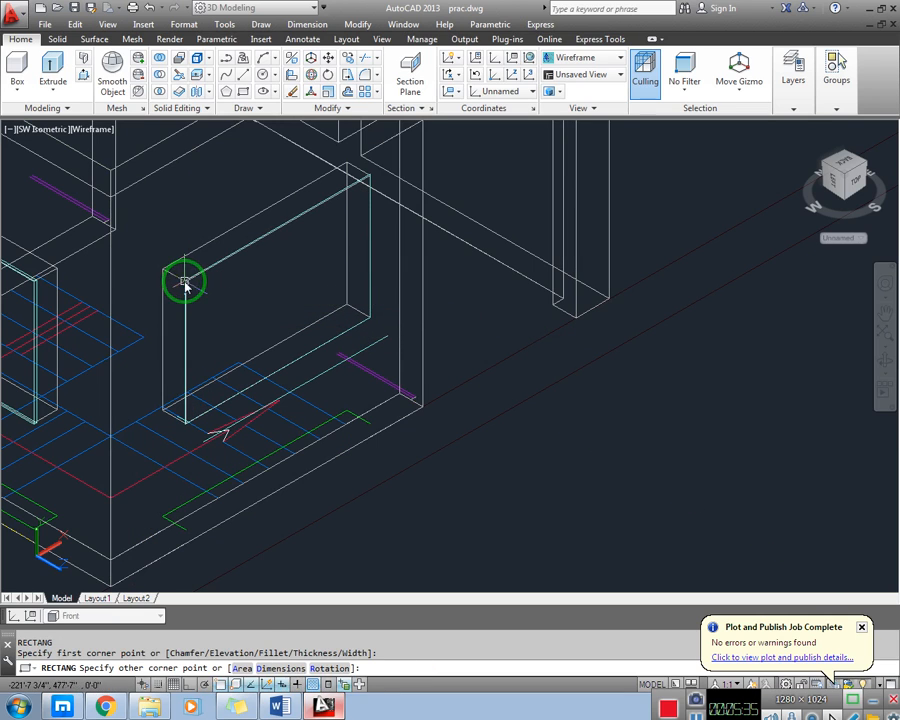
click(342, 314)
scroll(188, 286, up, 5)
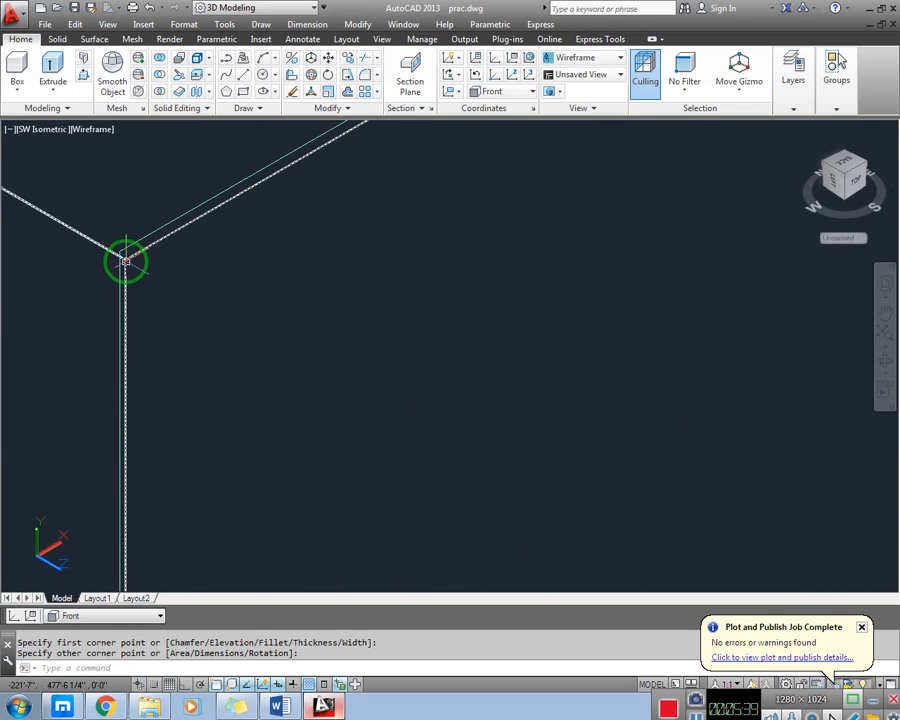
double_click(127, 245)
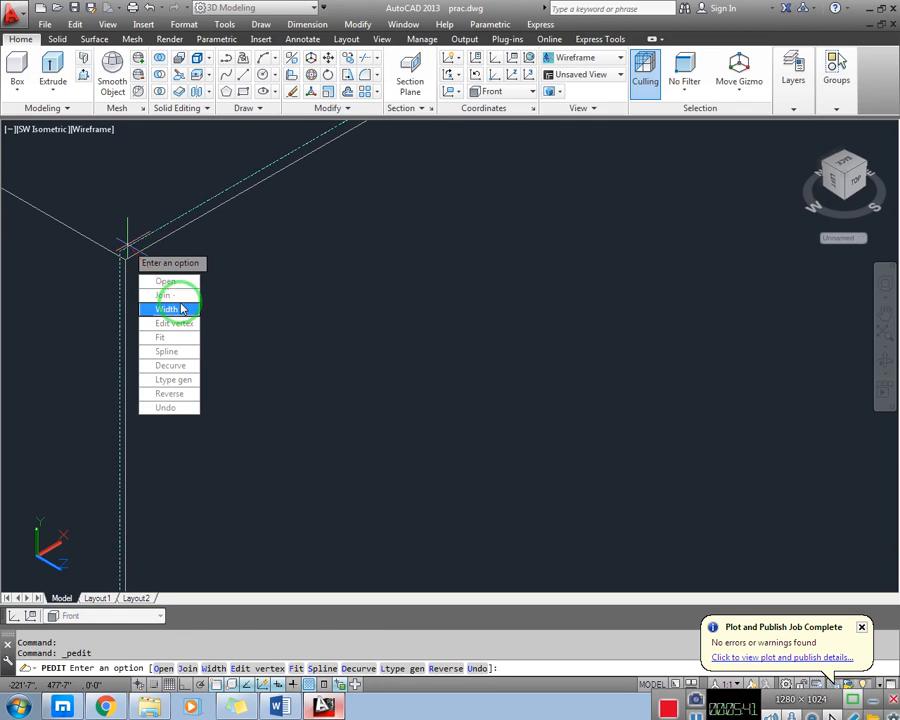
key(Escape)
click(147, 234)
key(Delete)
- Draw a rectangle between opposite outer corners of the window opening around the corner from the finished panels
scroll(311, 397, down, 3)
middle_drag(311, 397, 268, 368)
key(Return)
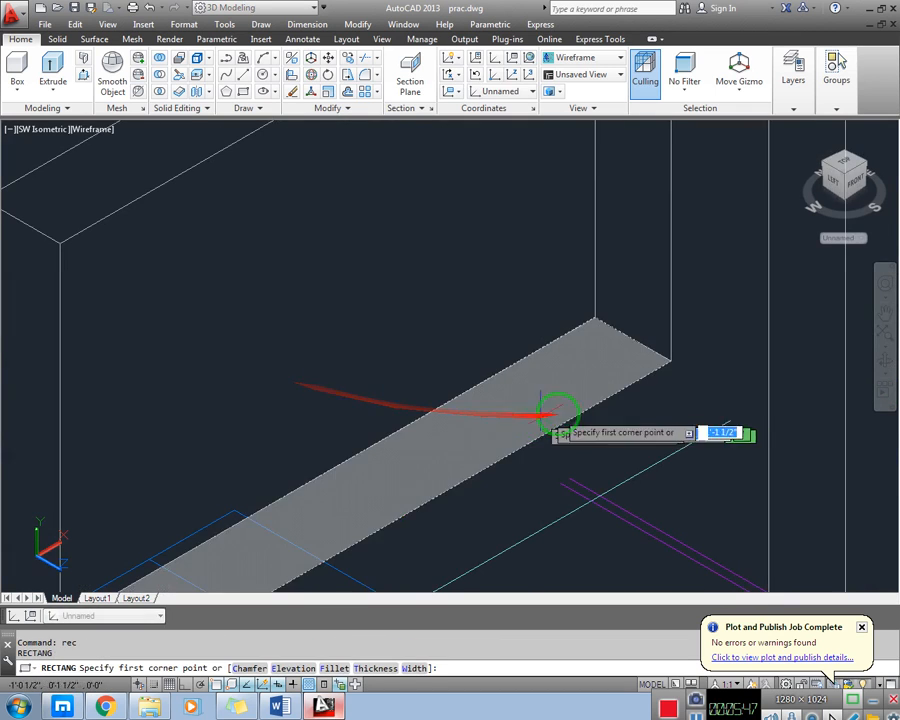
click(670, 358)
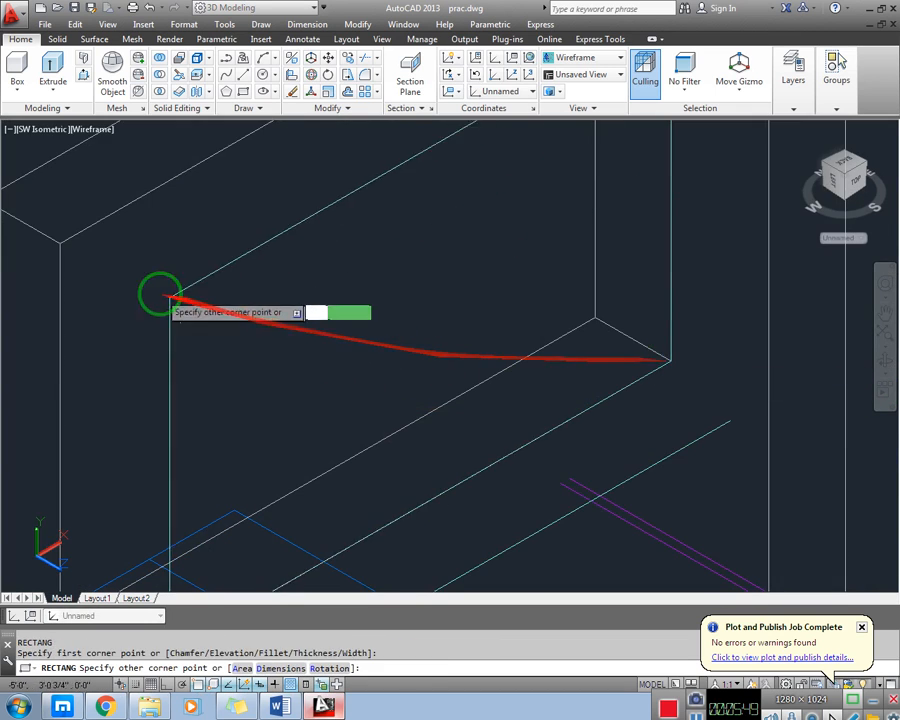
click(60, 244)
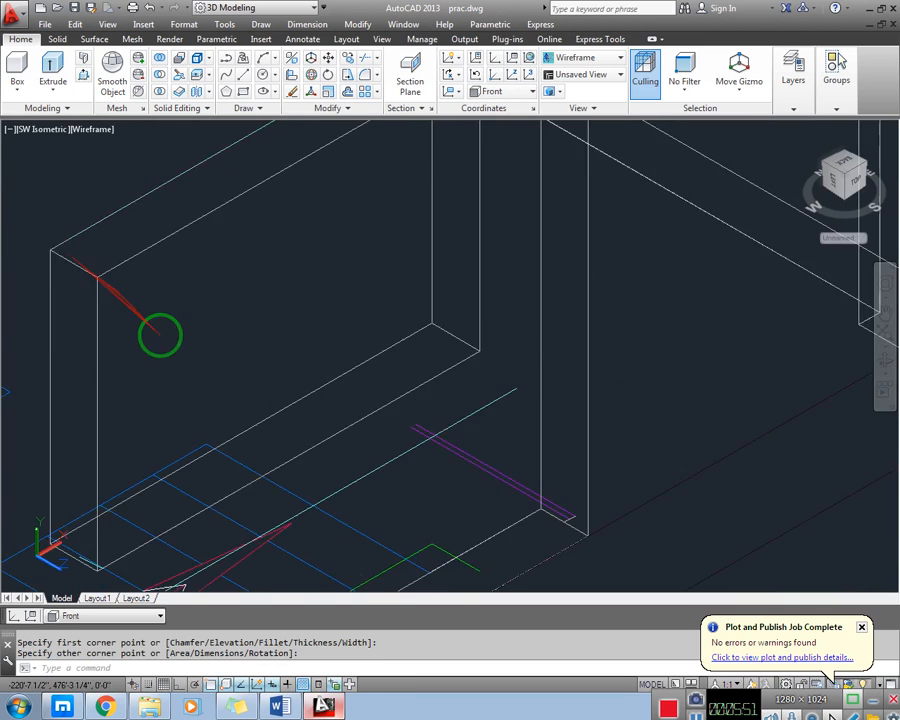
- Extrude the new window rectangle 1 inch into the wall opening
scroll(160, 333, down, 5)
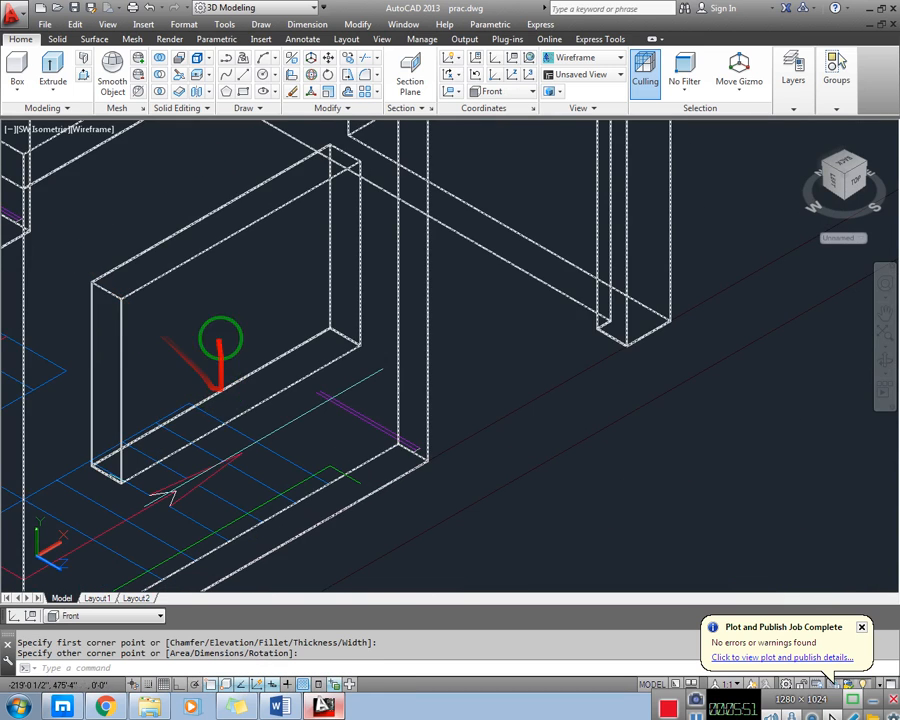
click(156, 280)
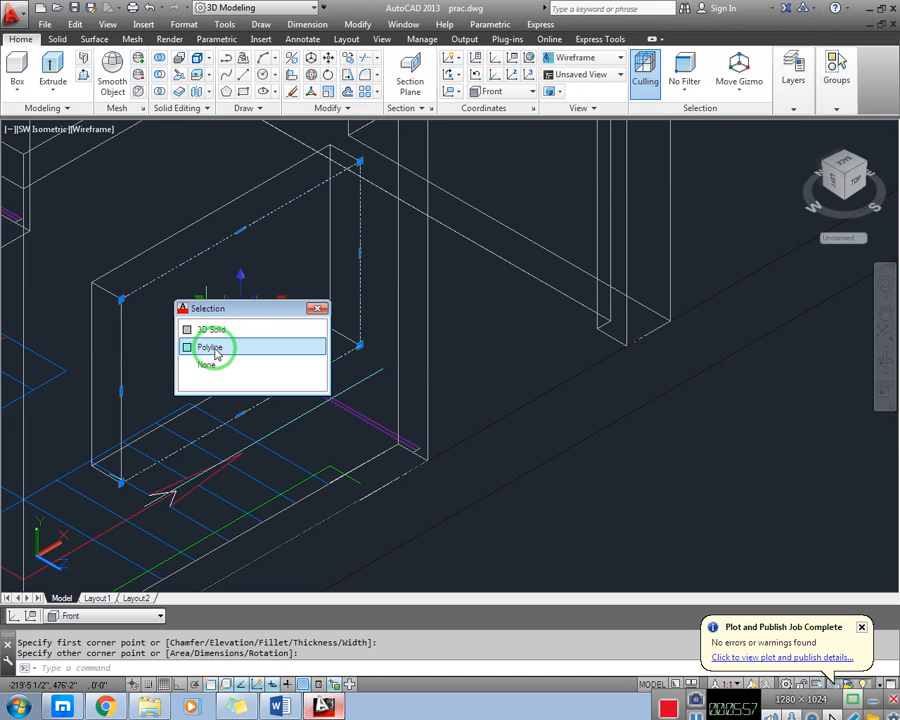
click(215, 347)
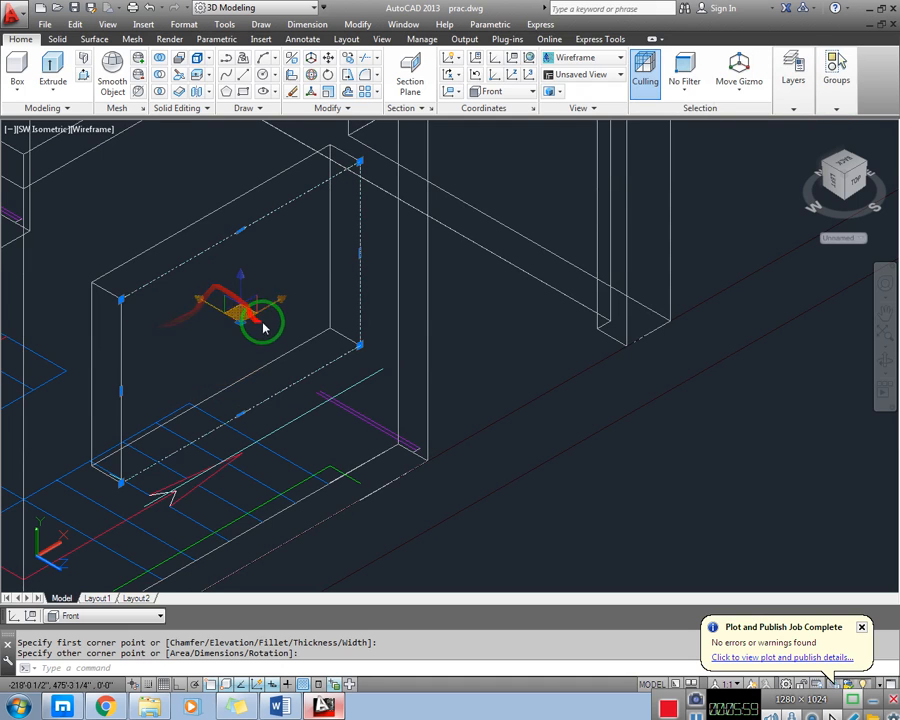
text(ext)
key(Return)
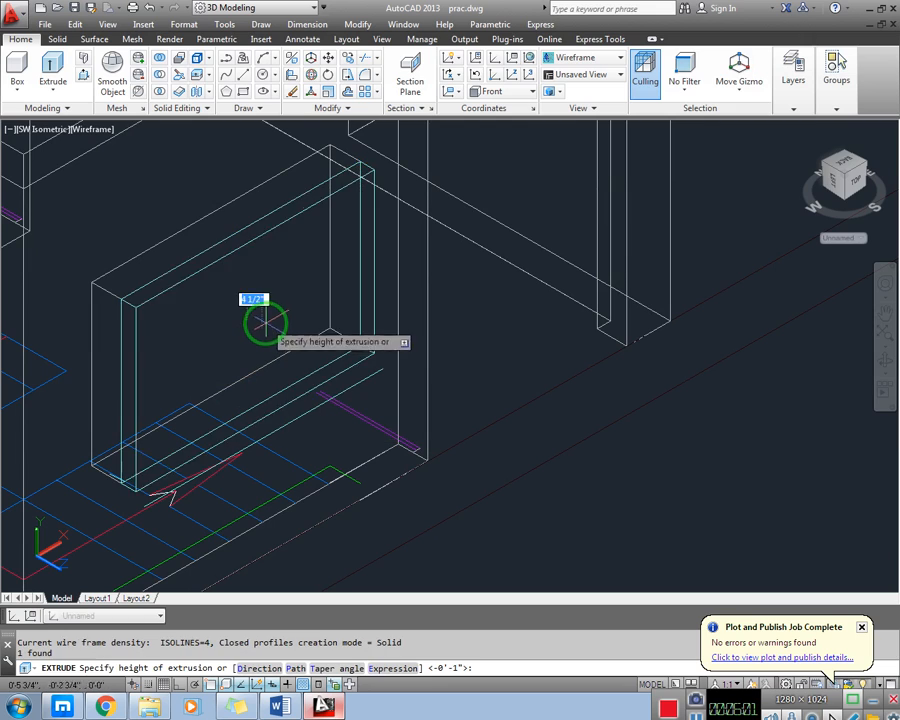
key(Return)
key(Escape)
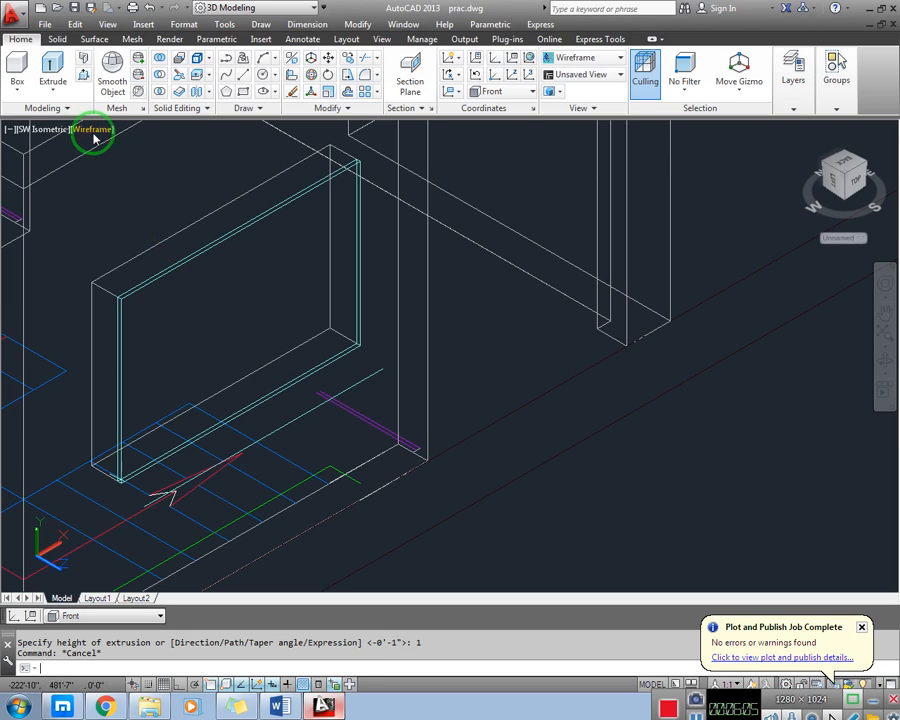
key(Escape)
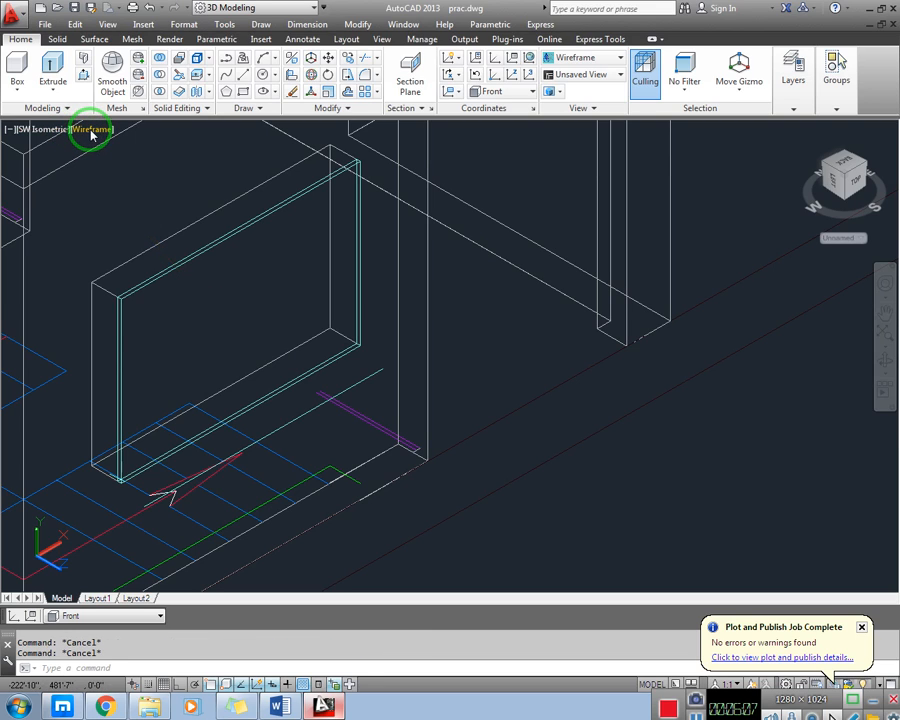
- Change the visual style to Shaded with all three window panels in view and save the drawing
click(90, 130)
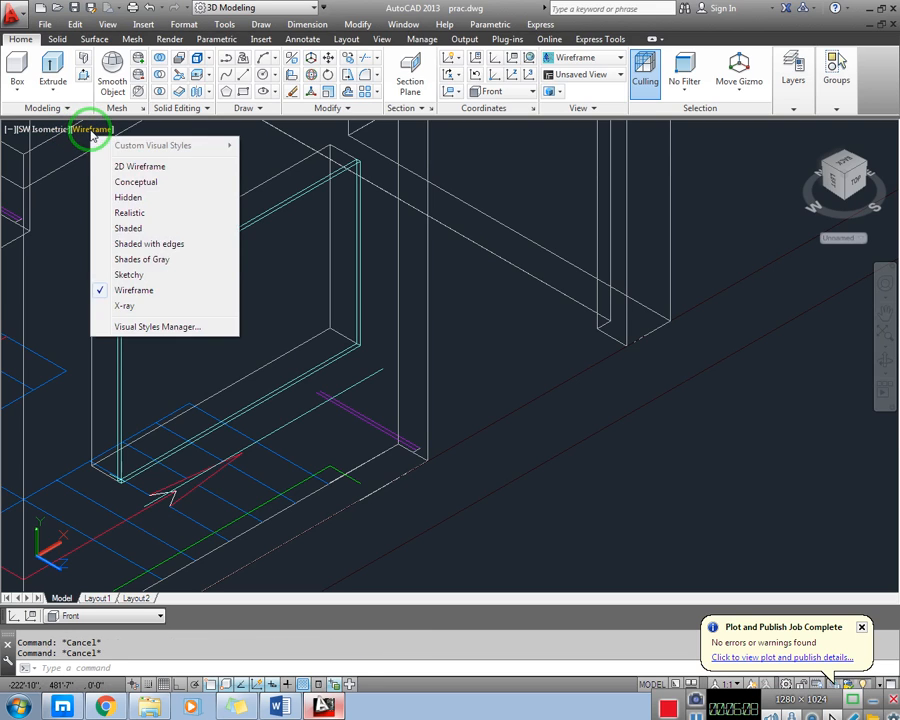
click(140, 229)
shift+middle_drag(187, 307, 427, 349)
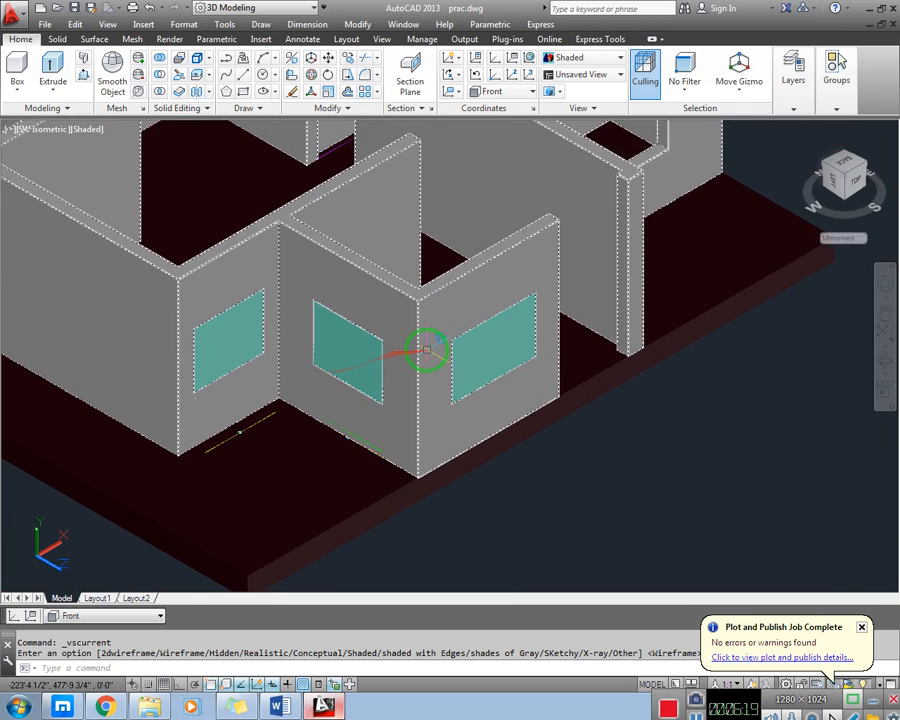
key(Escape)
key(ctrl+s)
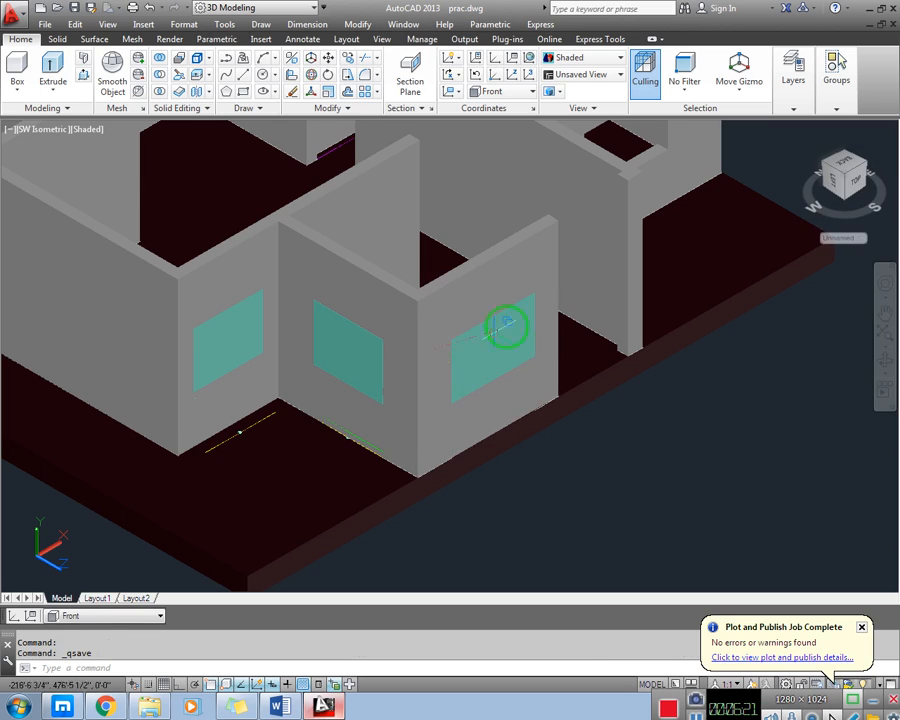
- Open the Materials Browser, close it, and reopen it with the MAT command
shift+middle_drag(571, 173, 313, 331)
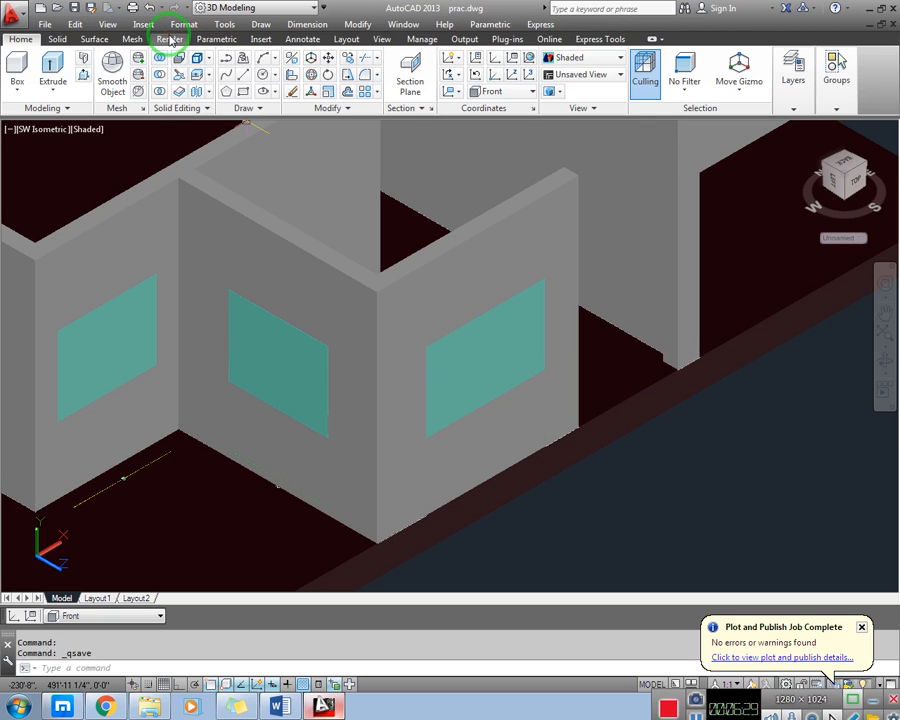
click(170, 39)
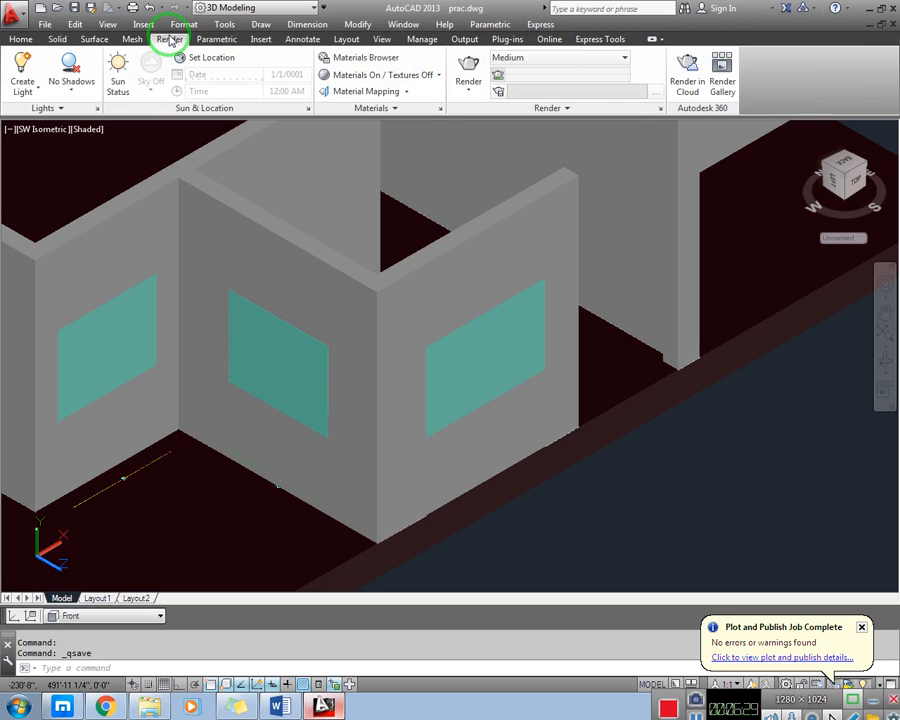
click(349, 66)
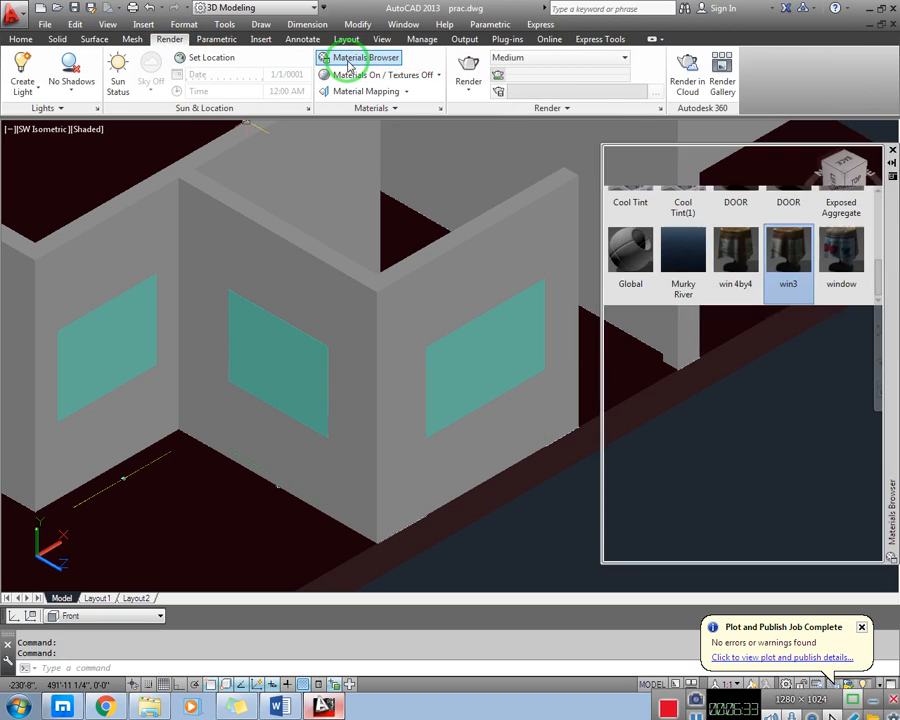
key(ctrl+a)
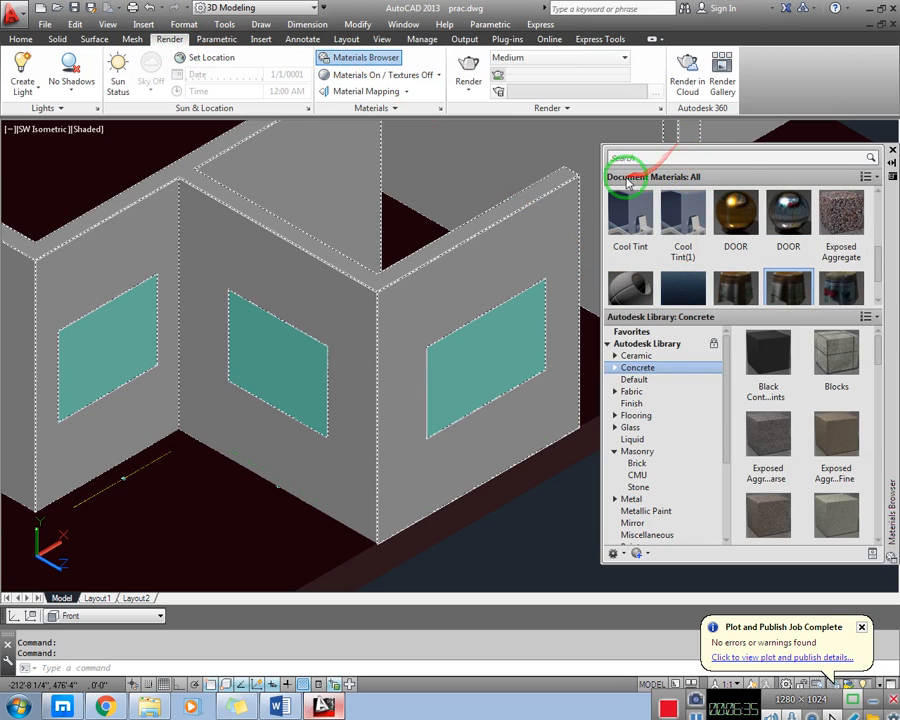
key(Escape)
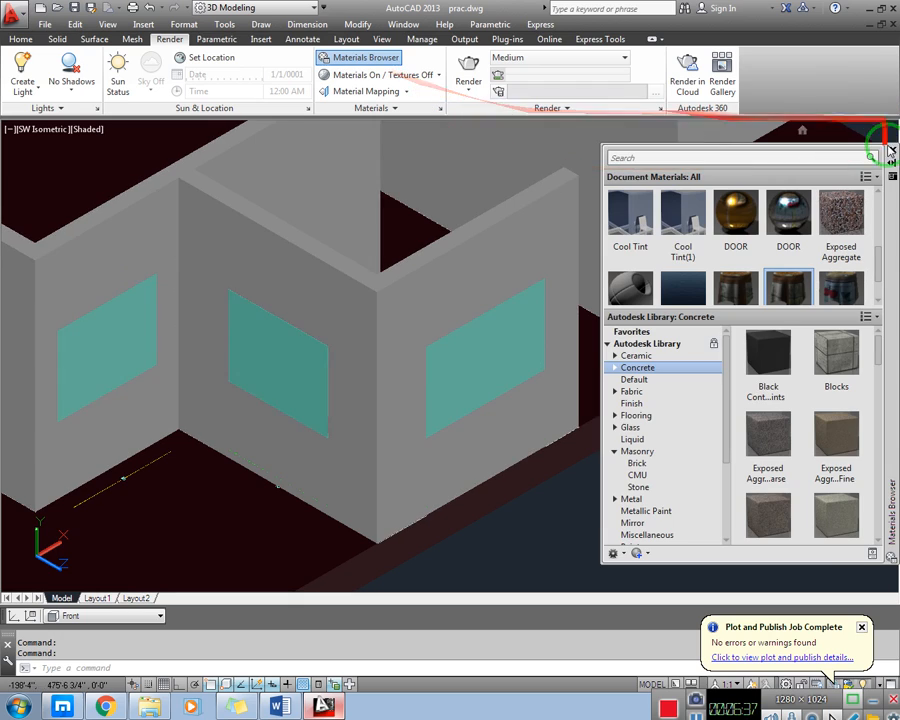
click(891, 150)
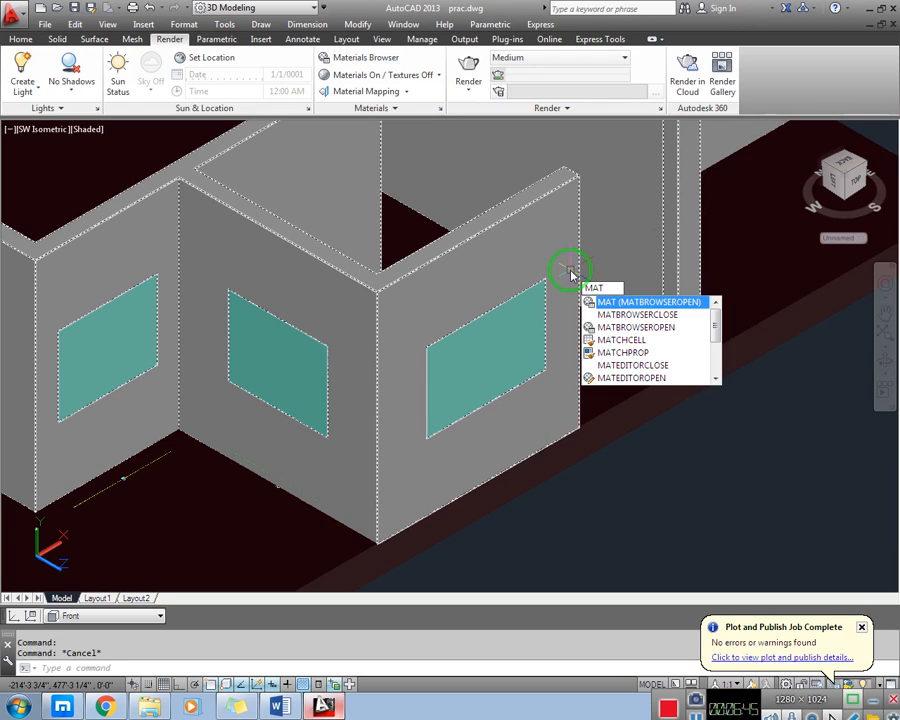
key(Return)
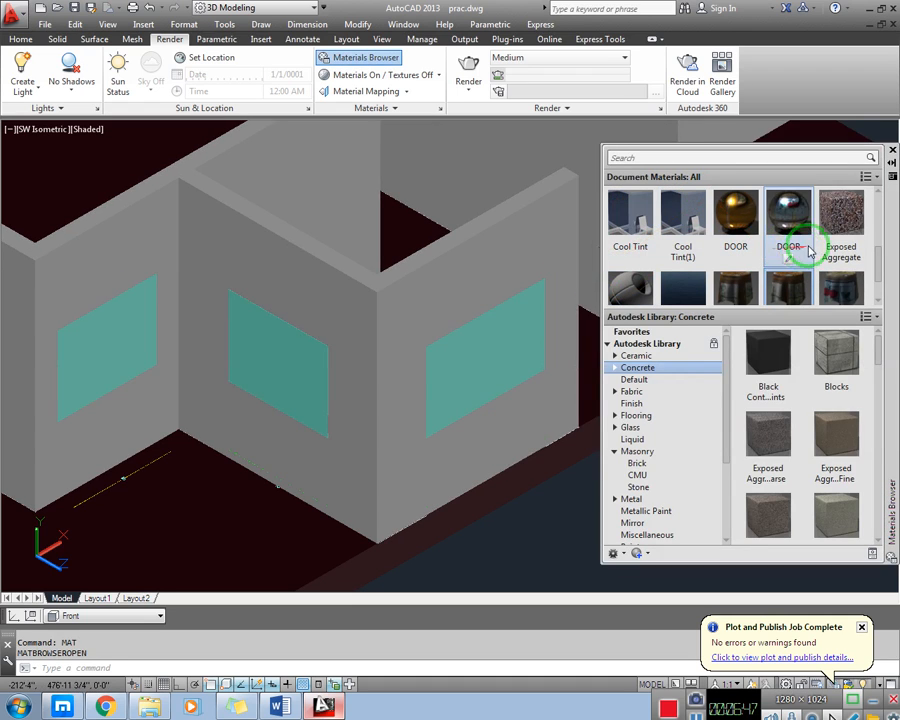
- Switch the document materials to List View and return them to Thumbnail View
click(866, 176)
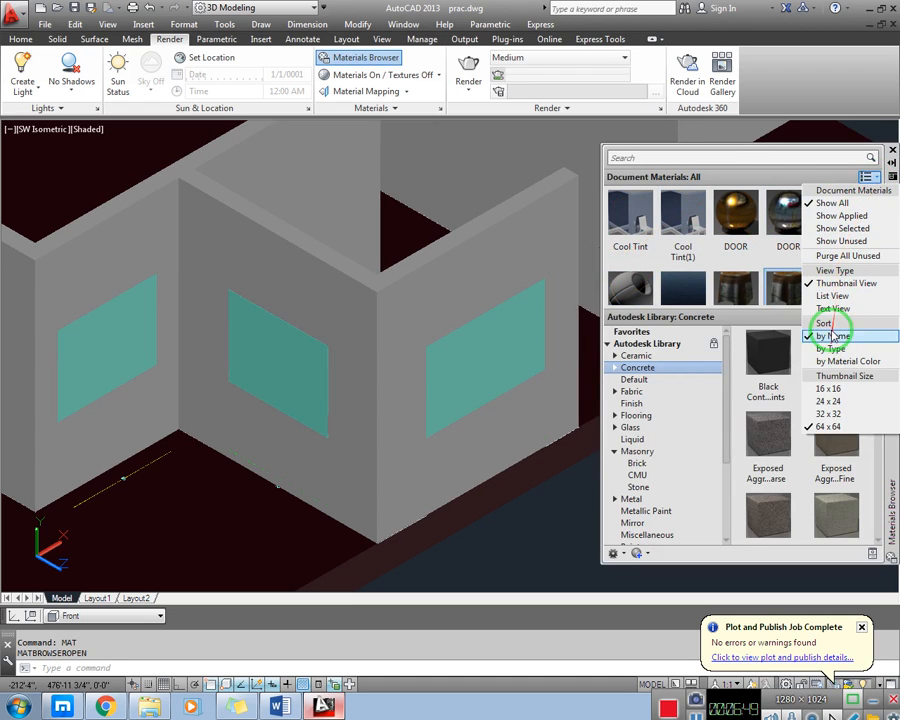
click(833, 296)
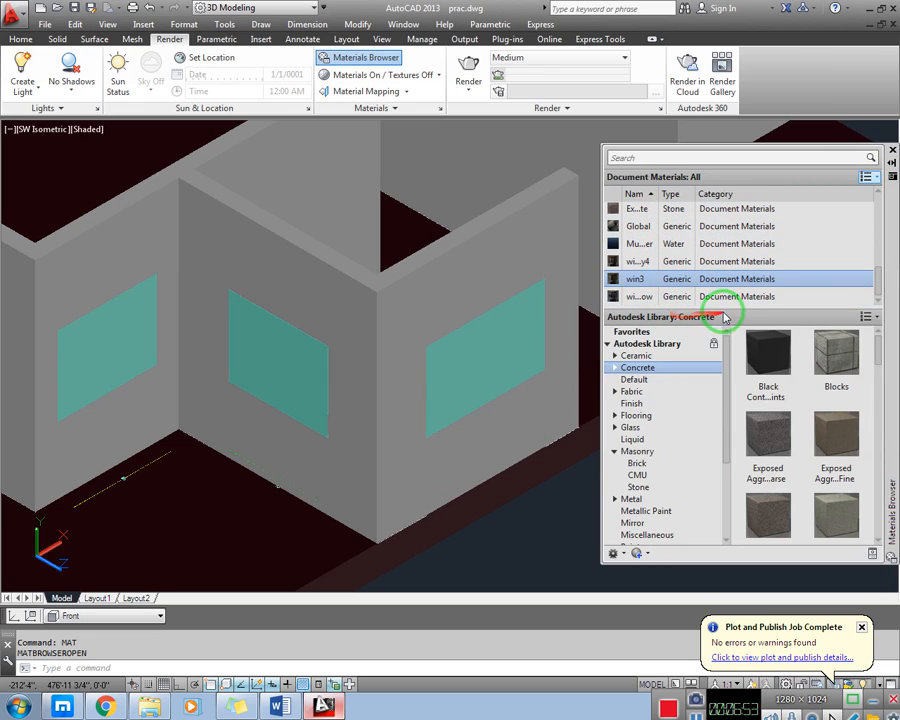
mouse_move(727, 307)
mouse_down()
mouse_move(728, 240)
mouse_move(739, 290)
mouse_up()
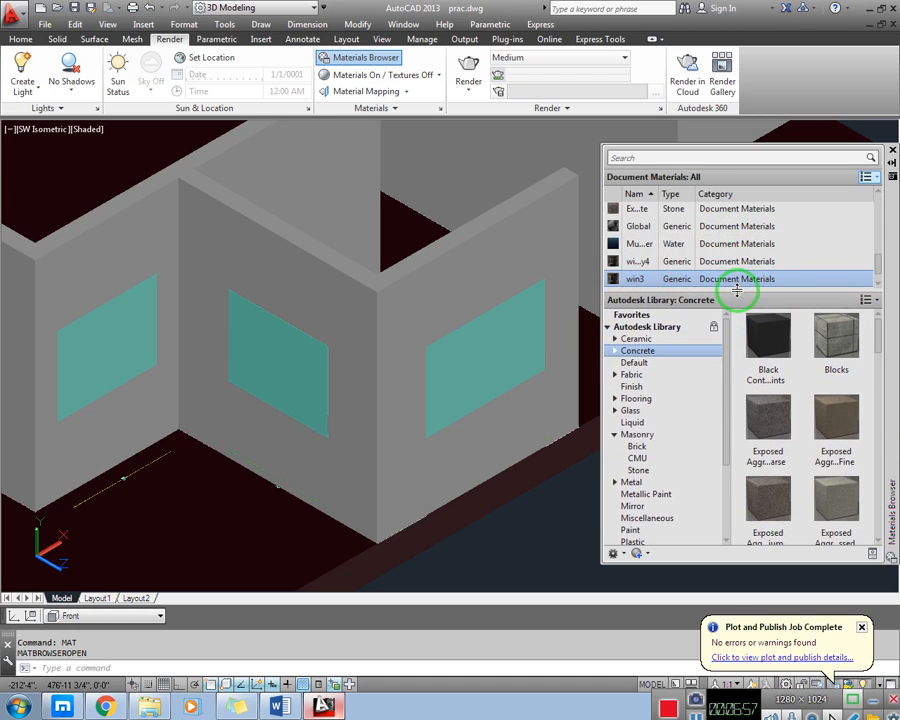
click(872, 177)
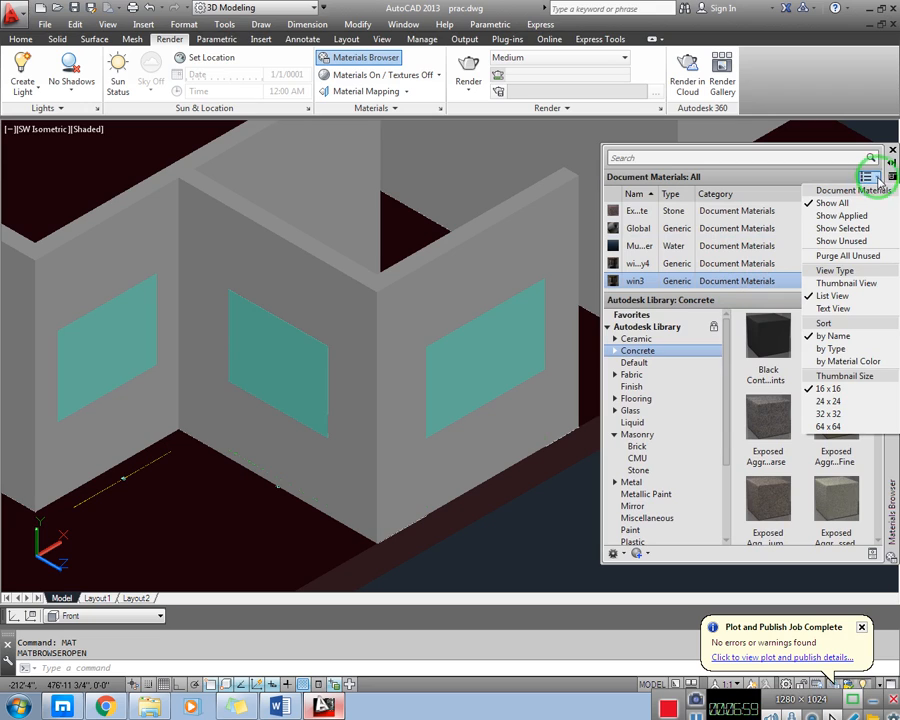
click(855, 284)
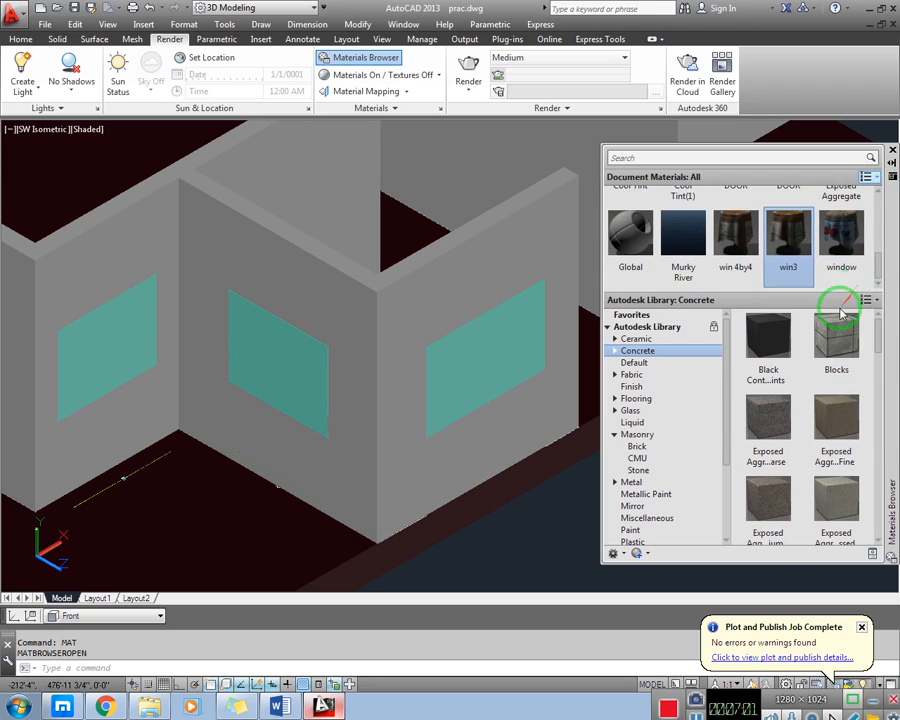
- Display the Brick materials from the Masonry category of the Autodesk Library
click(869, 300)
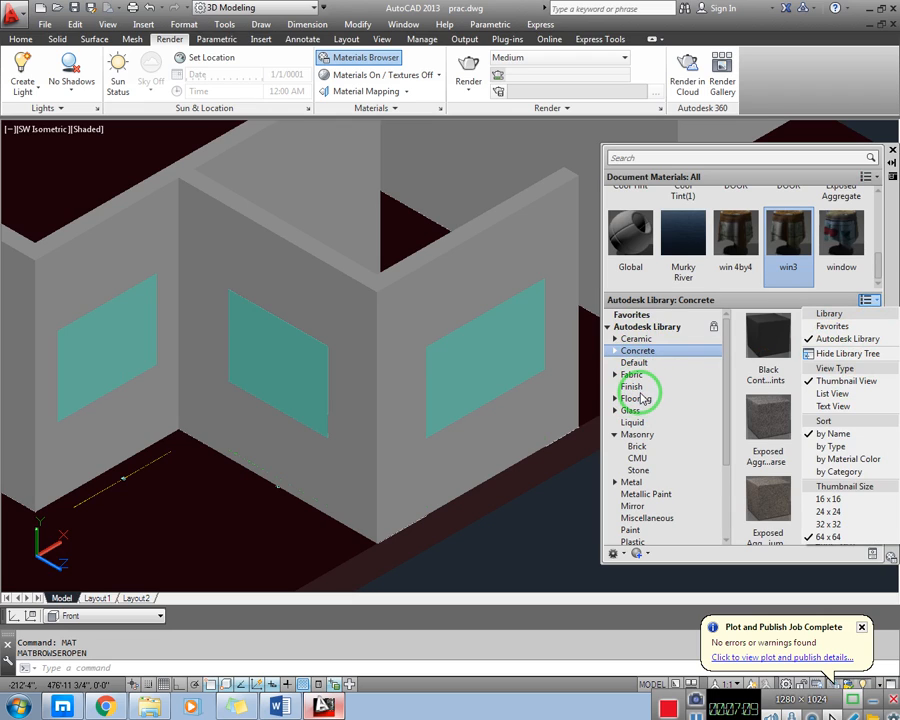
scroll(724, 345, down, 3)
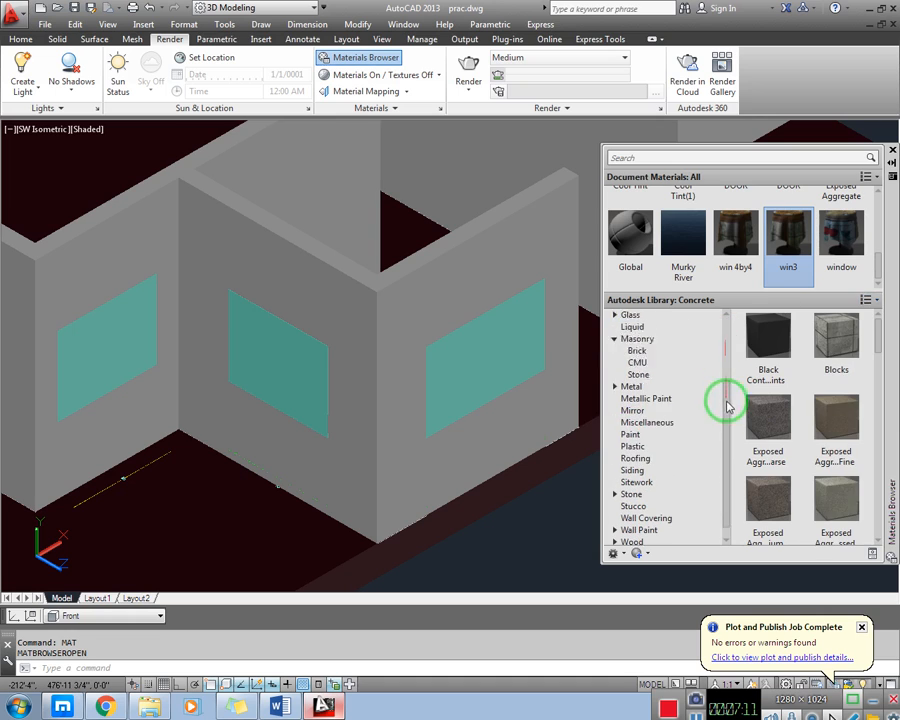
click(637, 350)
click(645, 410)
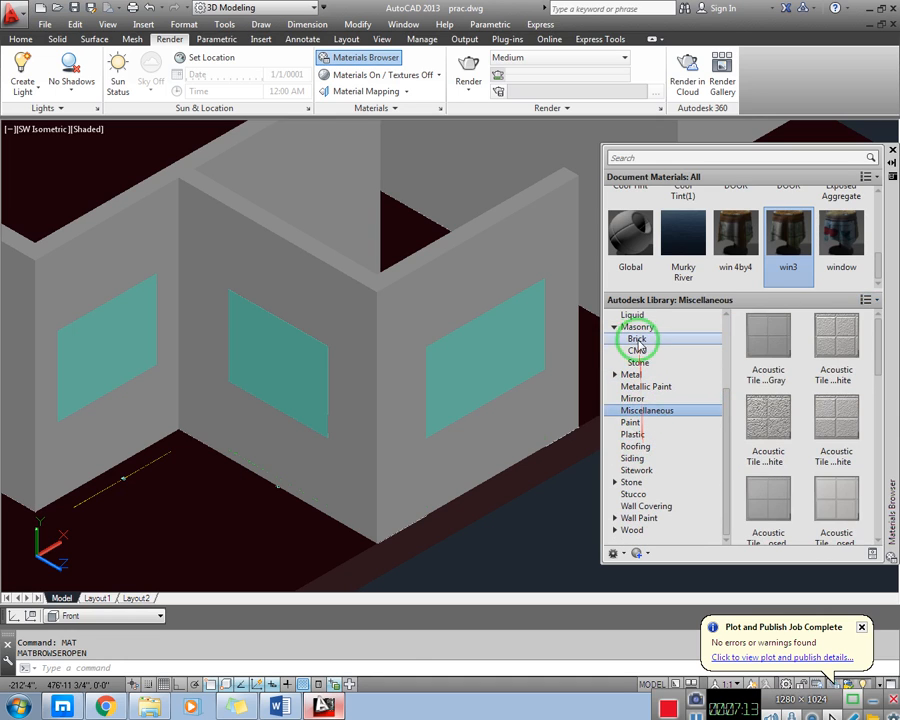
click(637, 338)
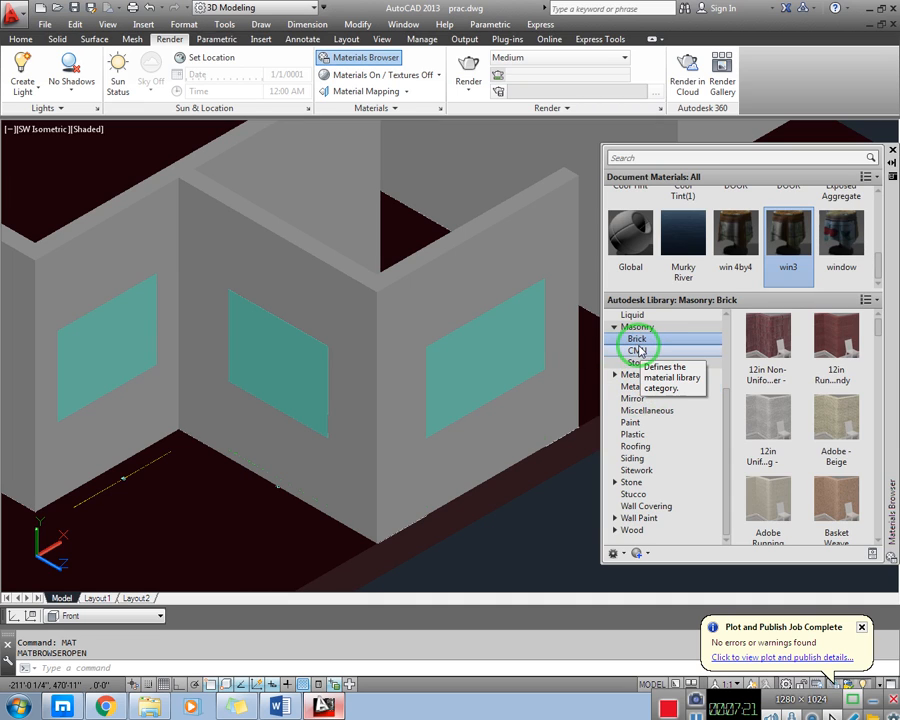
- Apply the 12in Non-Uniform Soldier - Burgundy brick material to the house walls
shift+middle_drag(446, 311, 510, 258)
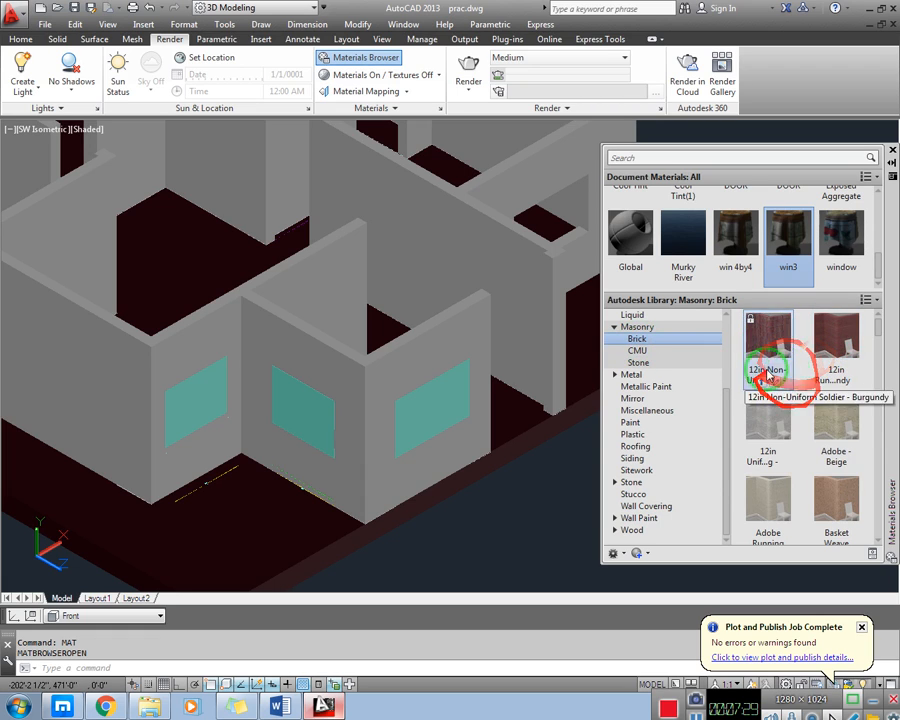
drag(789, 452, 775, 370)
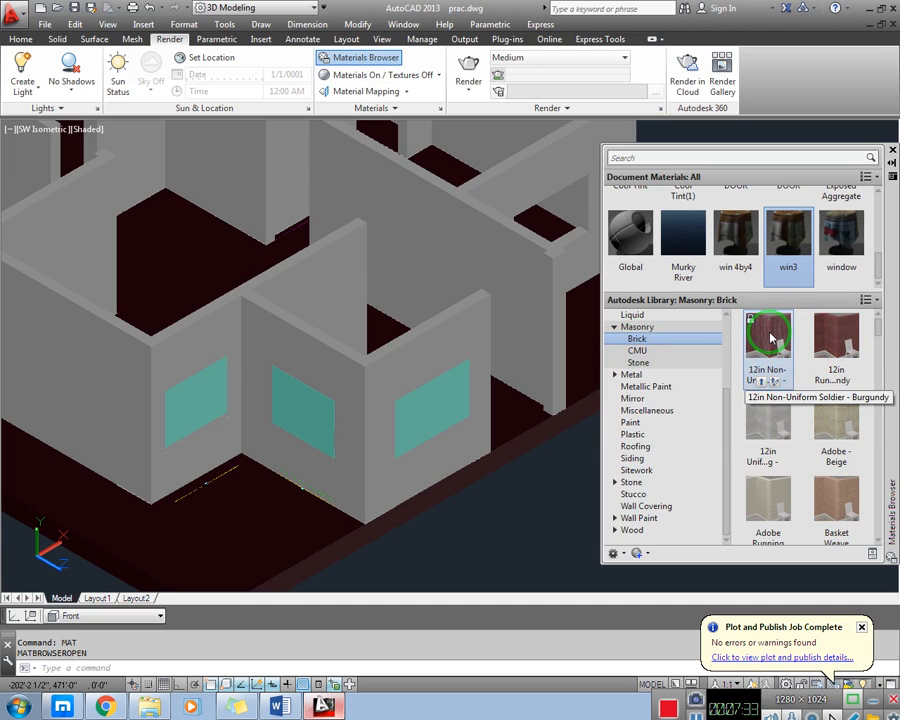
drag(771, 338, 455, 322)
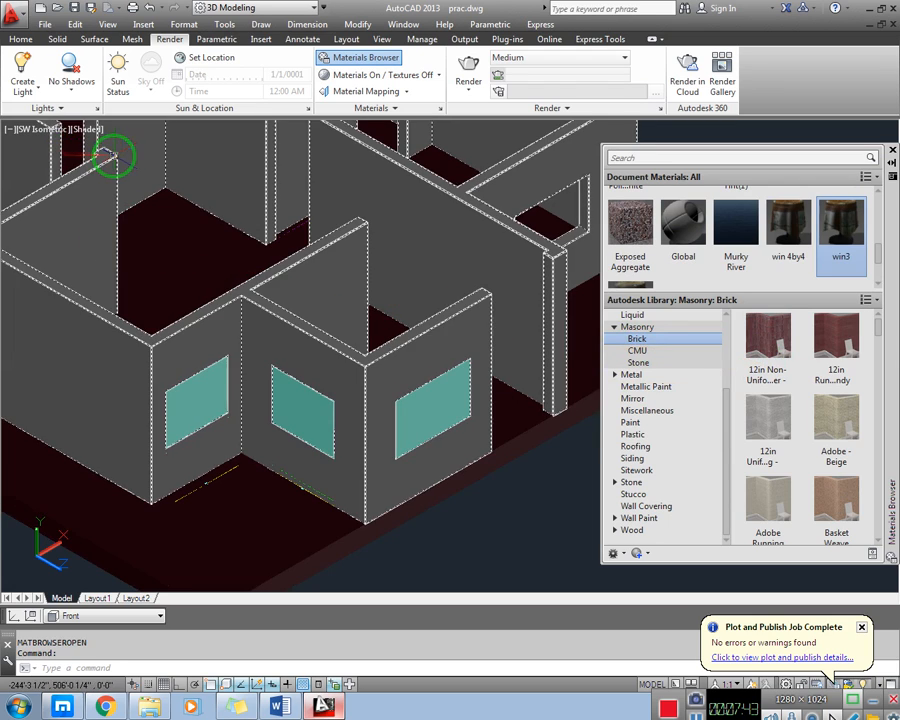
- Change the visual style to Realistic and inspect the brick texture on the walls up close
scroll(88, 124, up, 3)
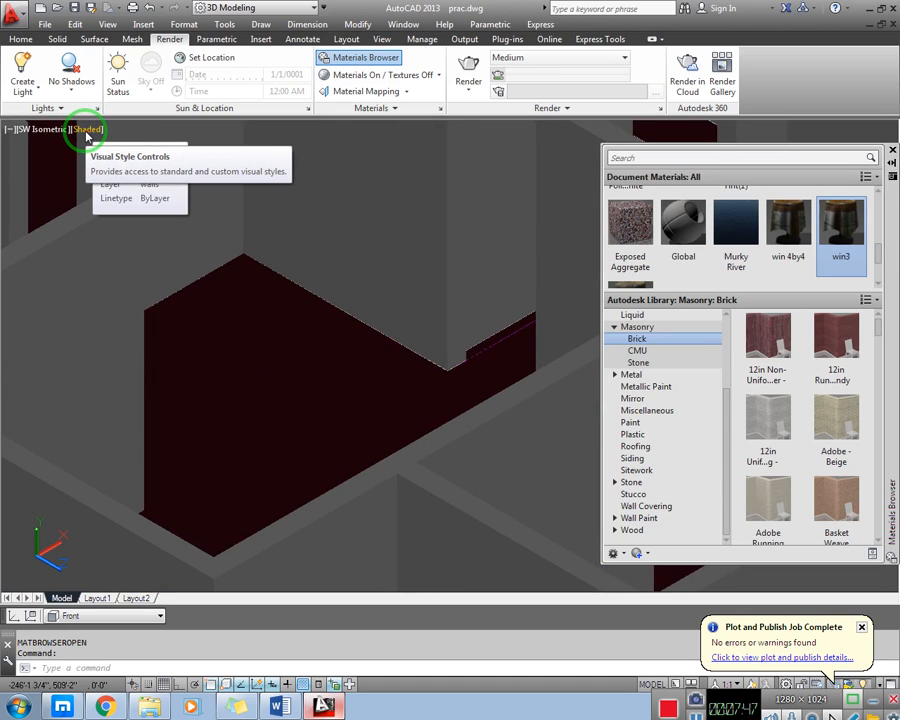
click(87, 131)
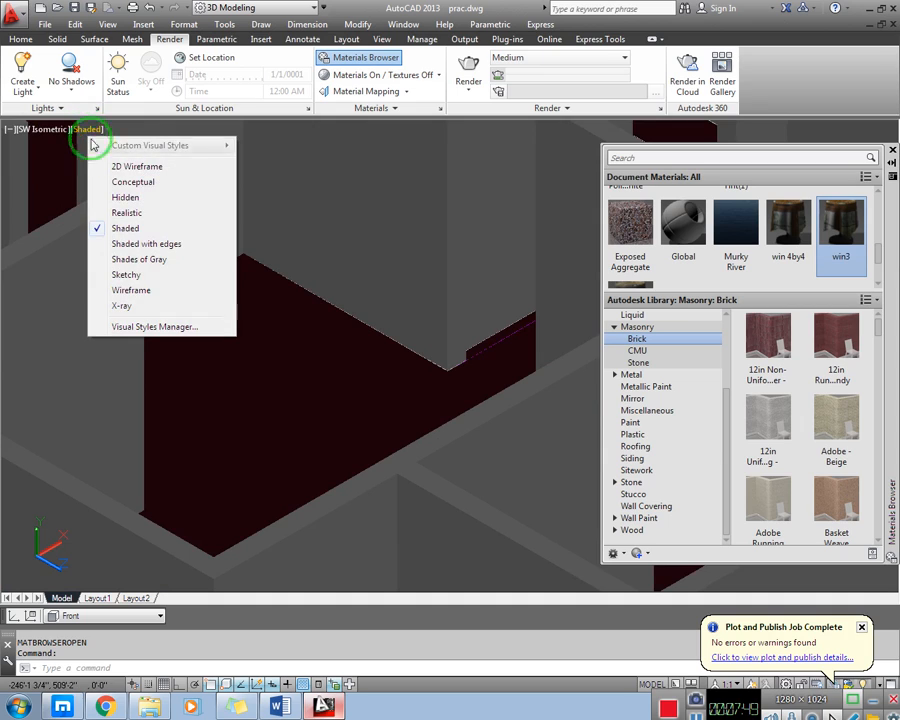
click(128, 216)
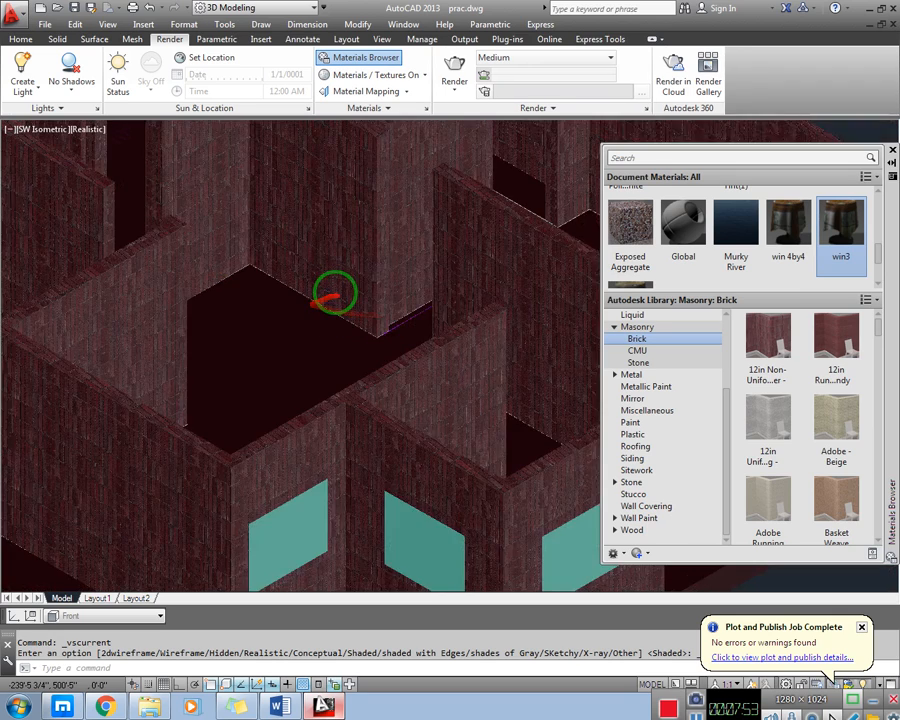
scroll(334, 292, down, 3)
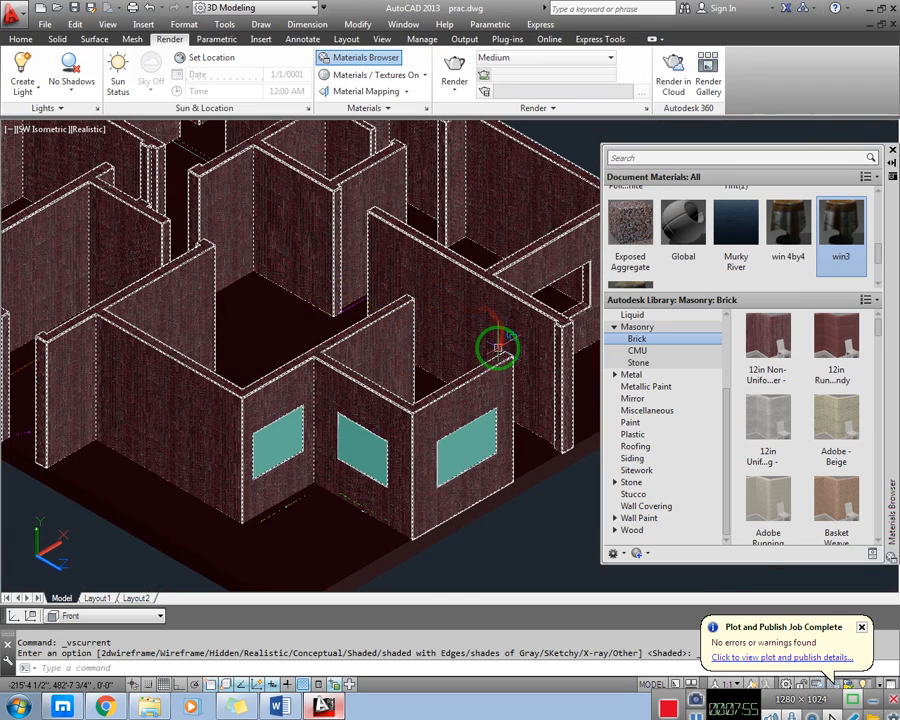
scroll(472, 317, up, 3)
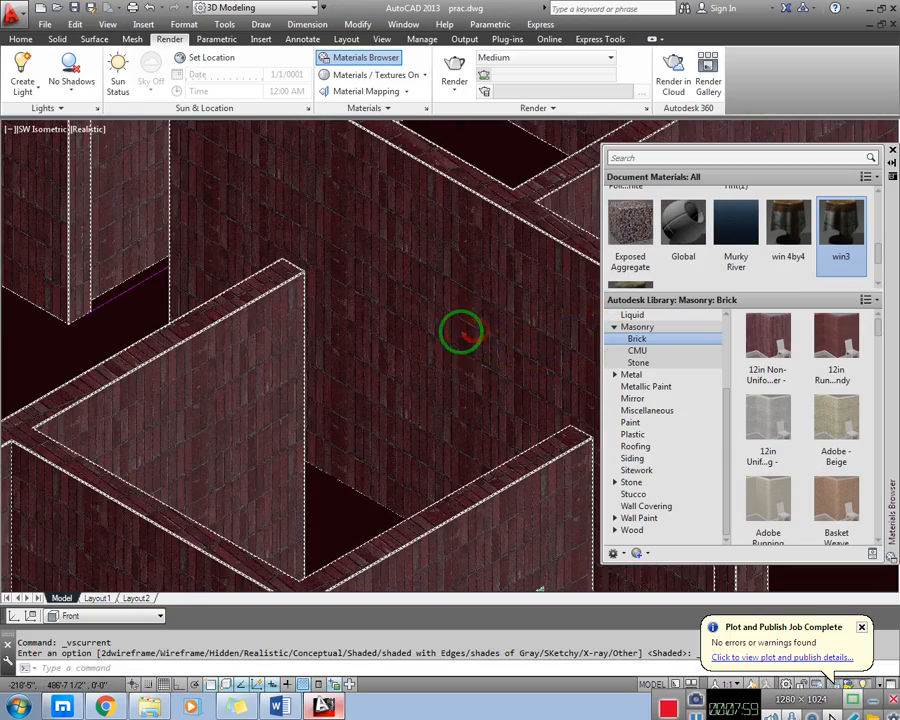
scroll(462, 330, up, 3)
scroll(471, 345, down, 5)
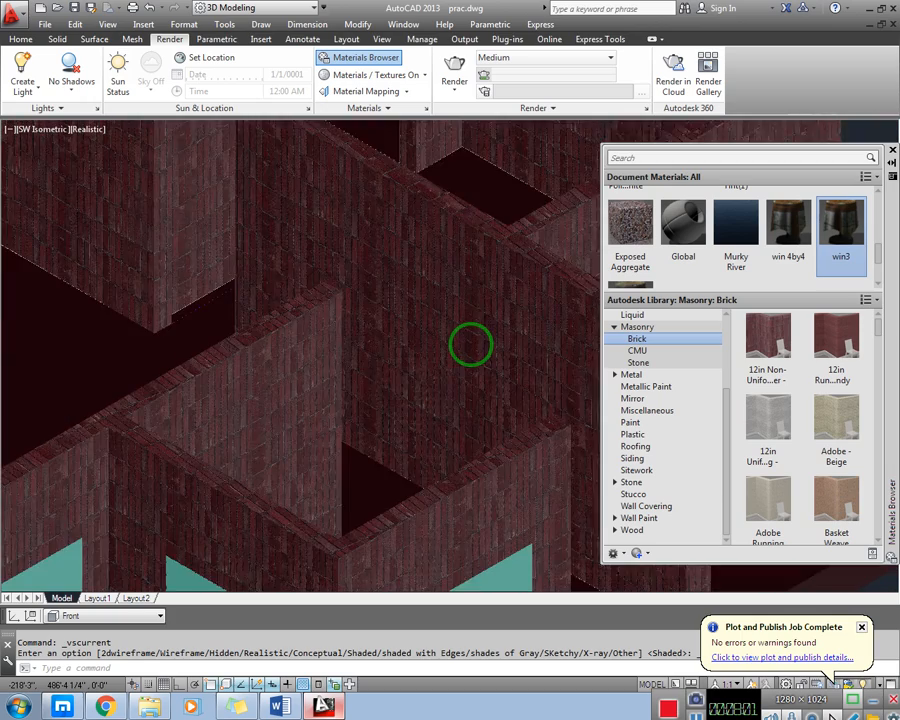
- Apply the 12in Uniform Running - Gray brick material to the walls and check its texture
key(ctrl+a)
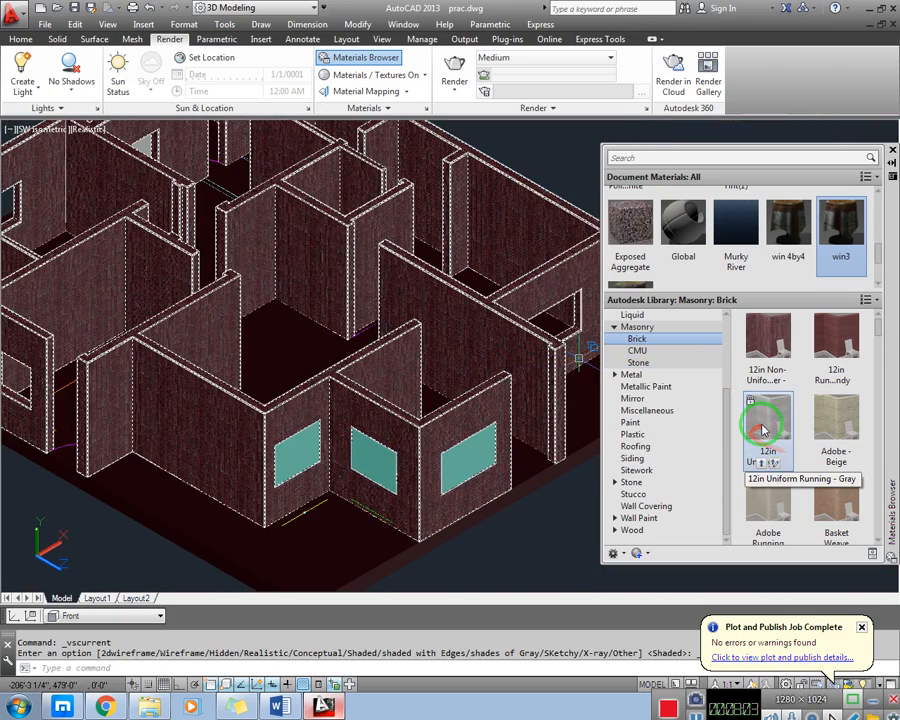
drag(762, 430, 460, 313)
scroll(516, 358, up, 3)
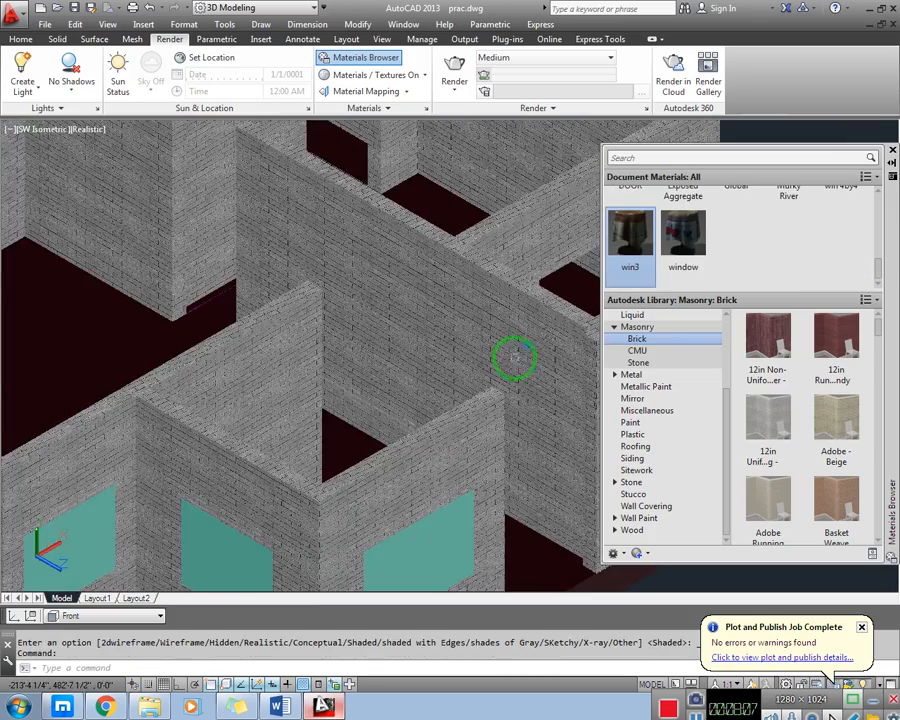
scroll(550, 378, down, 2)
scroll(558, 383, down, 2)
- Select the wall solid and assign the Flemish Diagonal brick material to it
key(ctrl+a)
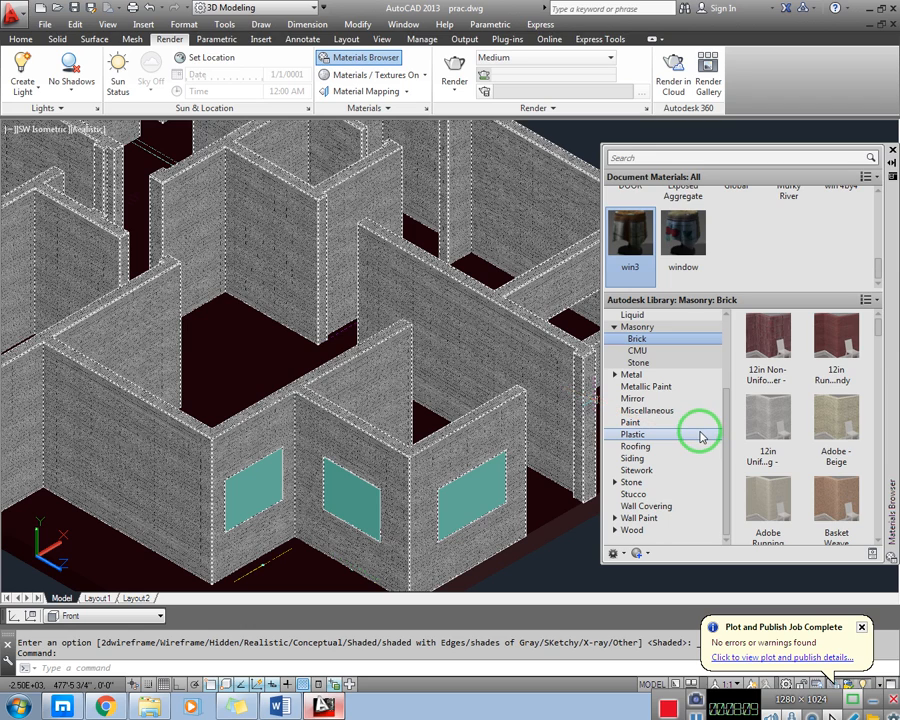
click(477, 421)
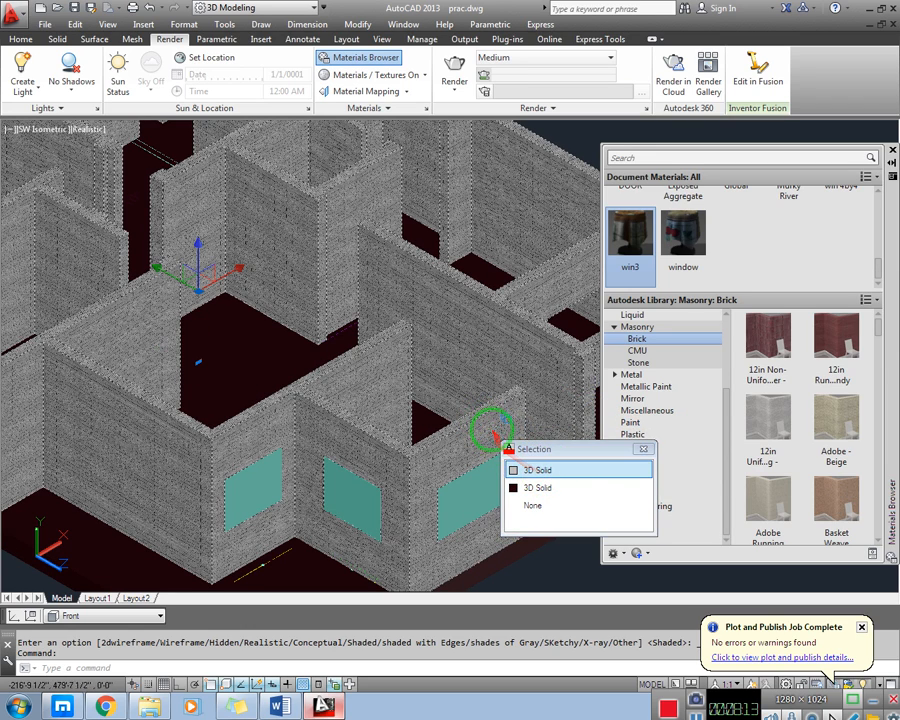
click(541, 474)
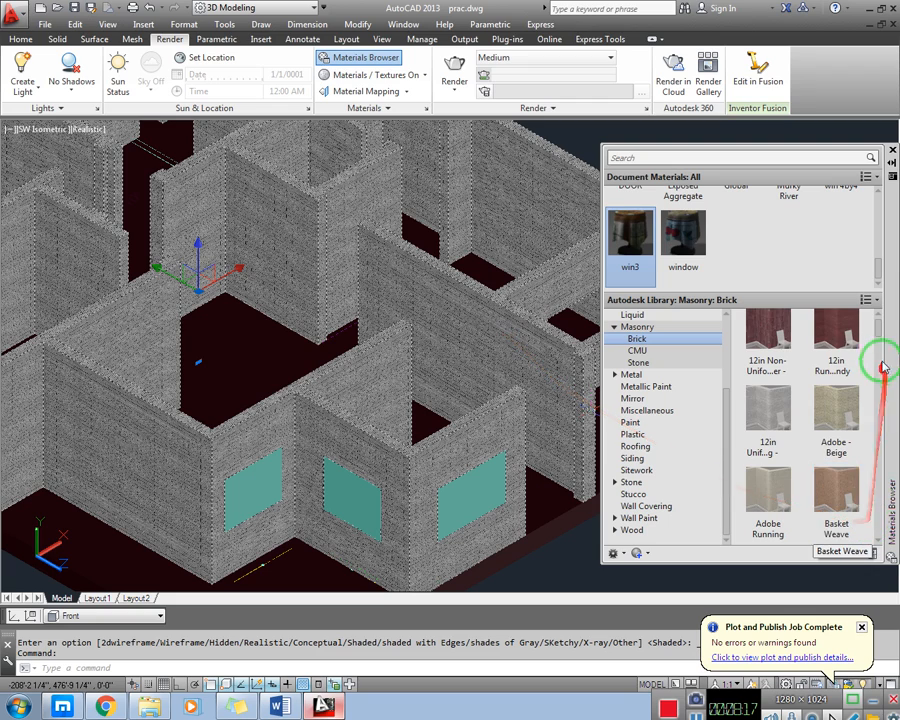
drag(880, 322, 878, 370)
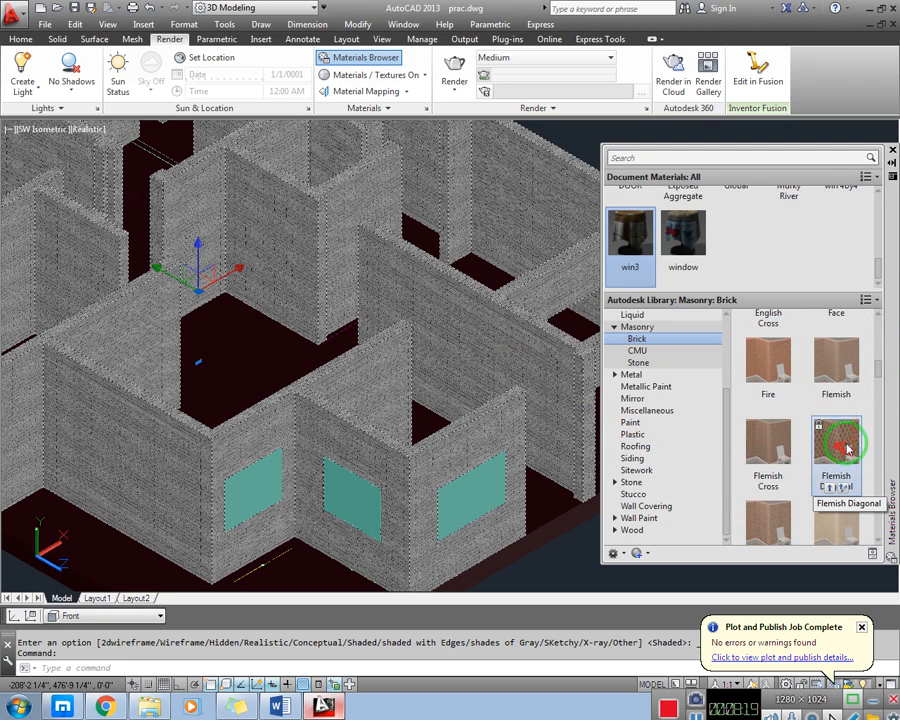
right_click(830, 443)
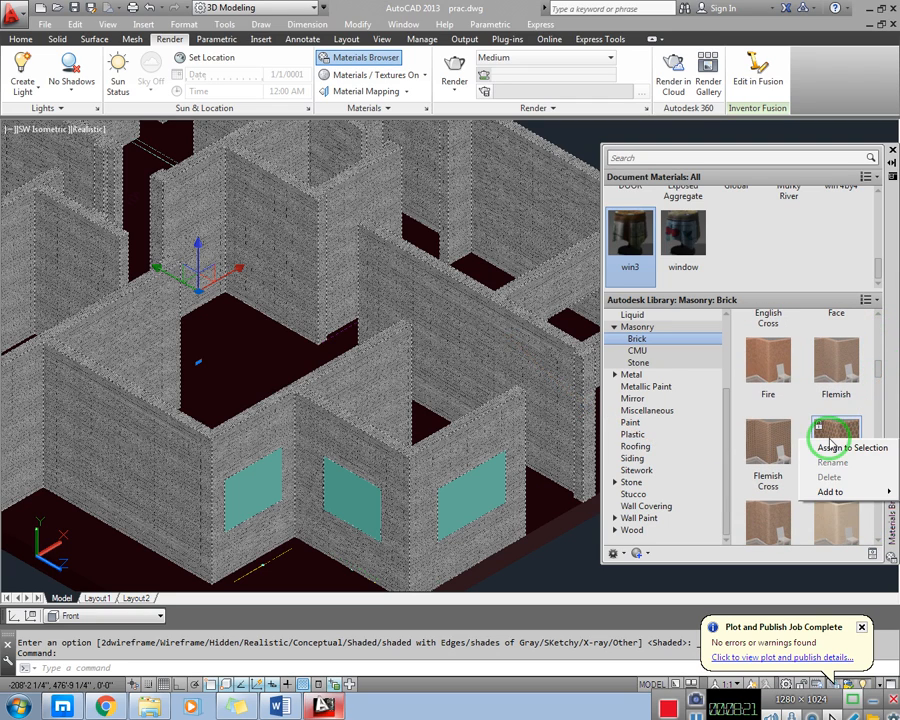
click(832, 450)
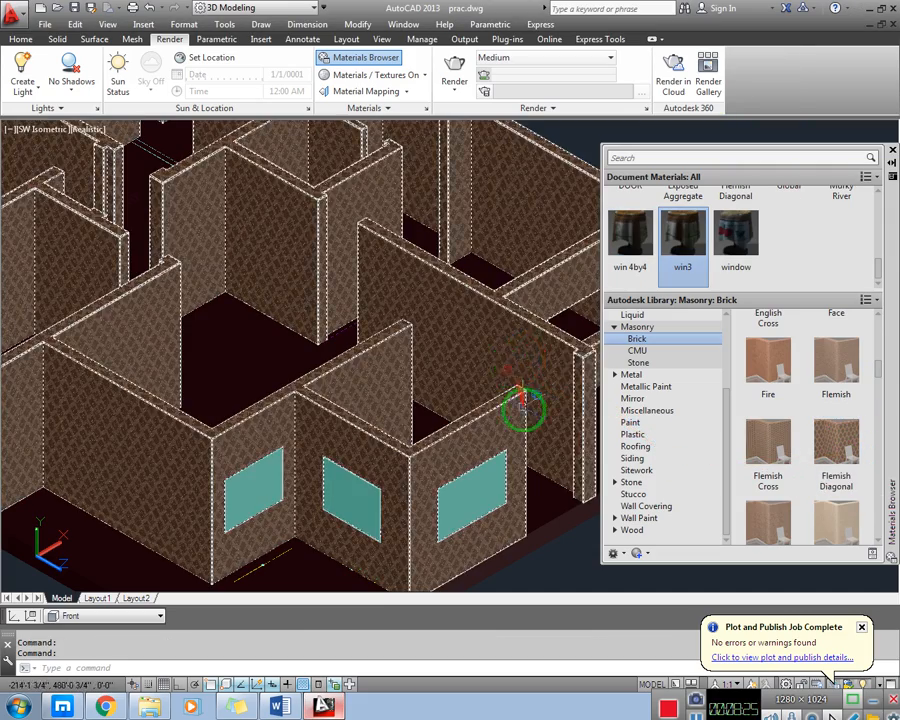
drag(874, 368, 874, 344)
click(640, 438)
scroll(428, 410, up, 5)
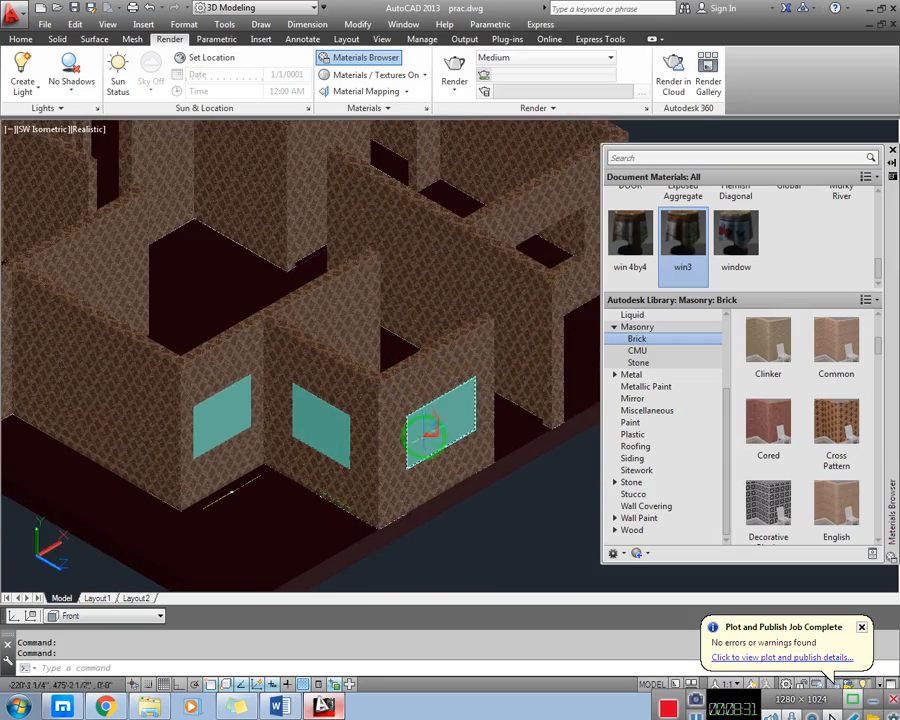
scroll(453, 440, down, 5)
scroll(445, 437, up, 3)
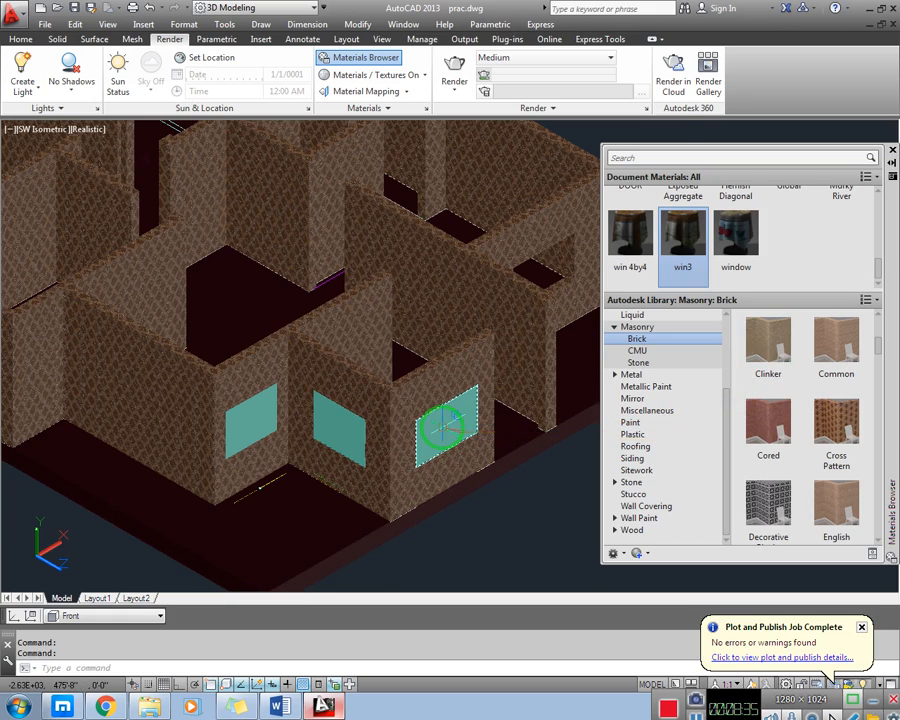
- Examine the window panels on the brick walls and the matching window openings and dimensions in the flat floor plan
scroll(447, 427, up, 2)
middle_drag(301, 428, 304, 387)
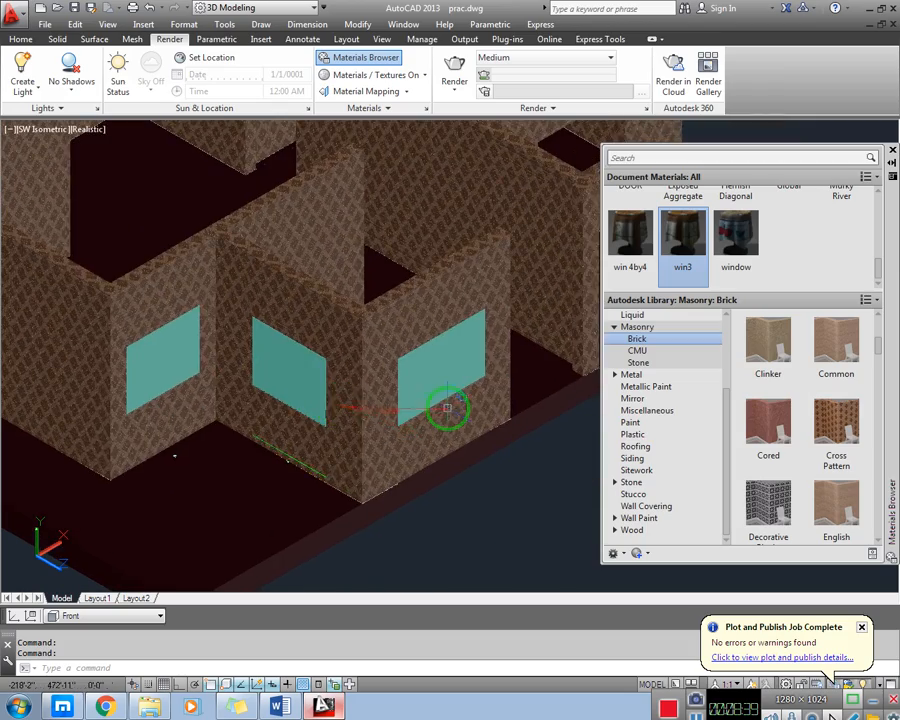
scroll(446, 410, down, 2)
middle_drag(420, 380, 382, 318)
scroll(380, 318, up, 5)
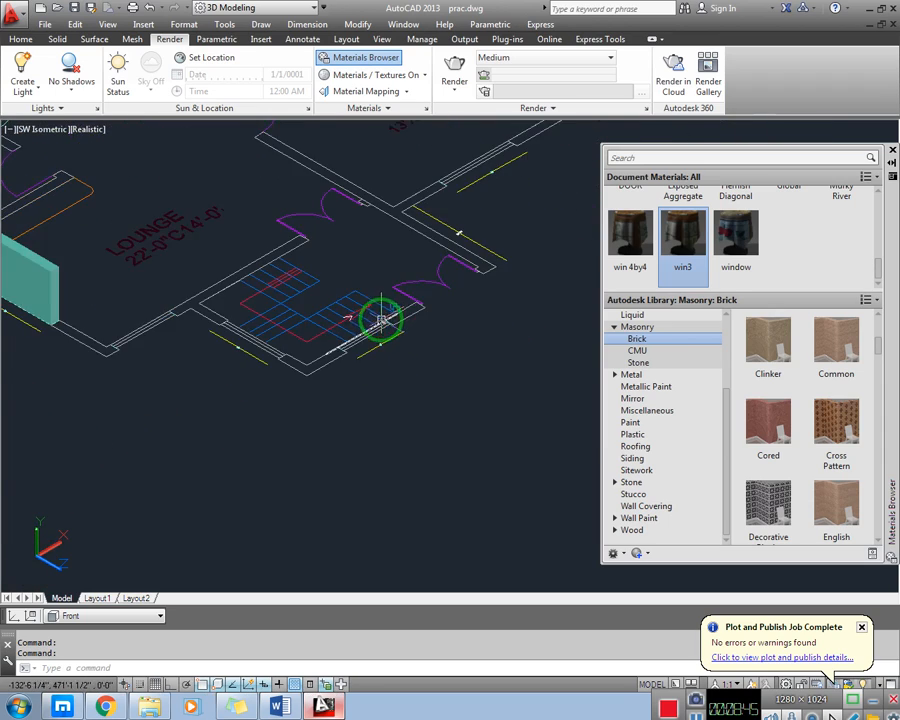
scroll(374, 328, up, 3)
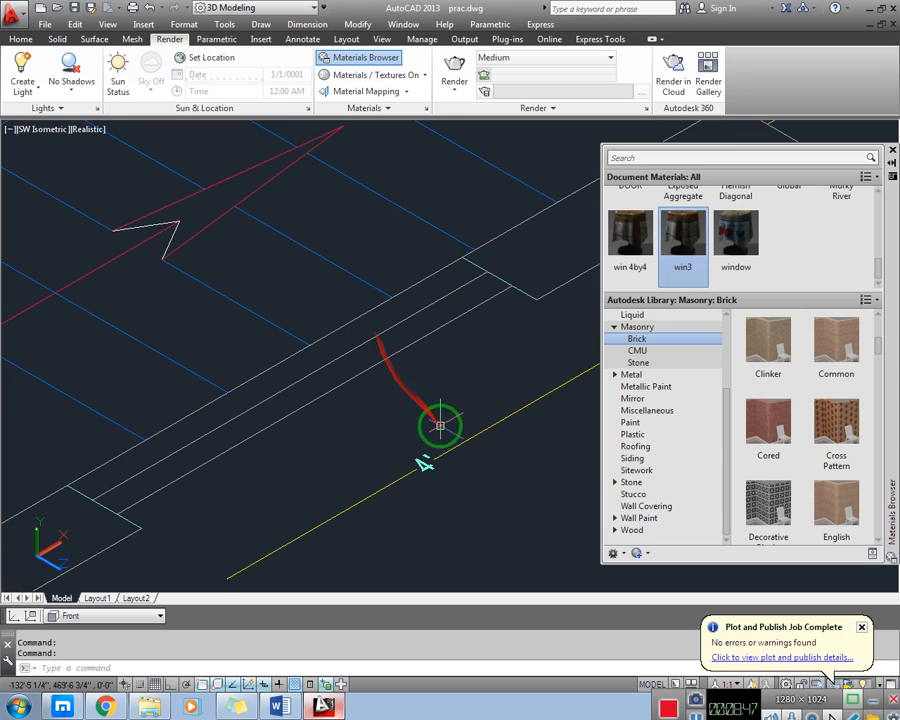
scroll(437, 430, down, 2)
scroll(343, 456, down, 5)
mouse_move(331, 472)
middle_down()
mouse_move(609, 307)
mouse_move(508, 350)
middle_up()
middle_drag(281, 422, 542, 285)
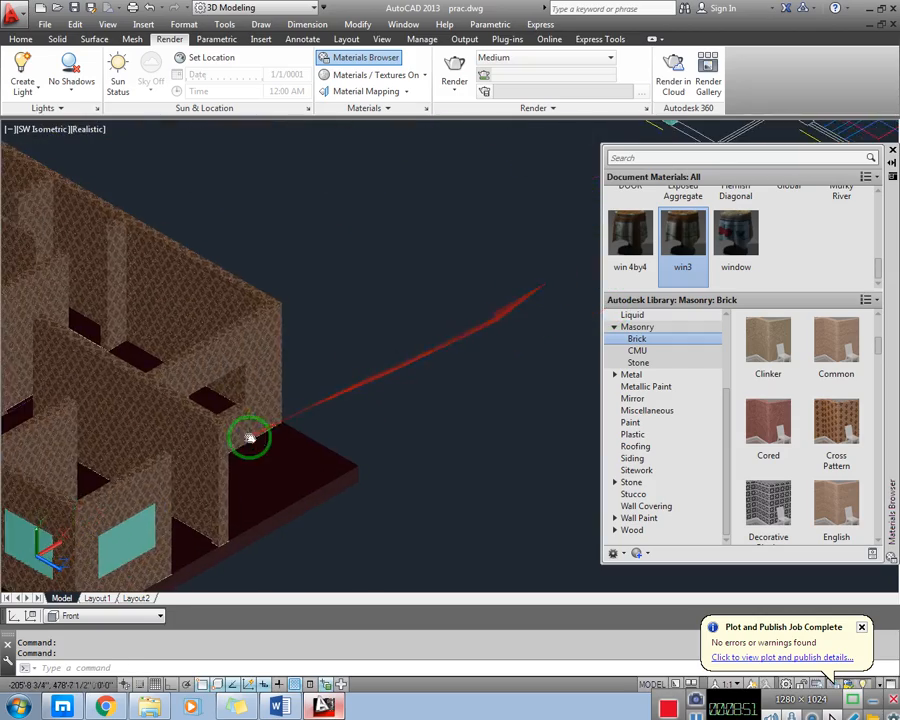
- Measure the distance along the bottom edge of the window panel on the wall right of the projecting house corner
middle_drag(249, 436, 458, 295)
scroll(263, 421, up, 5)
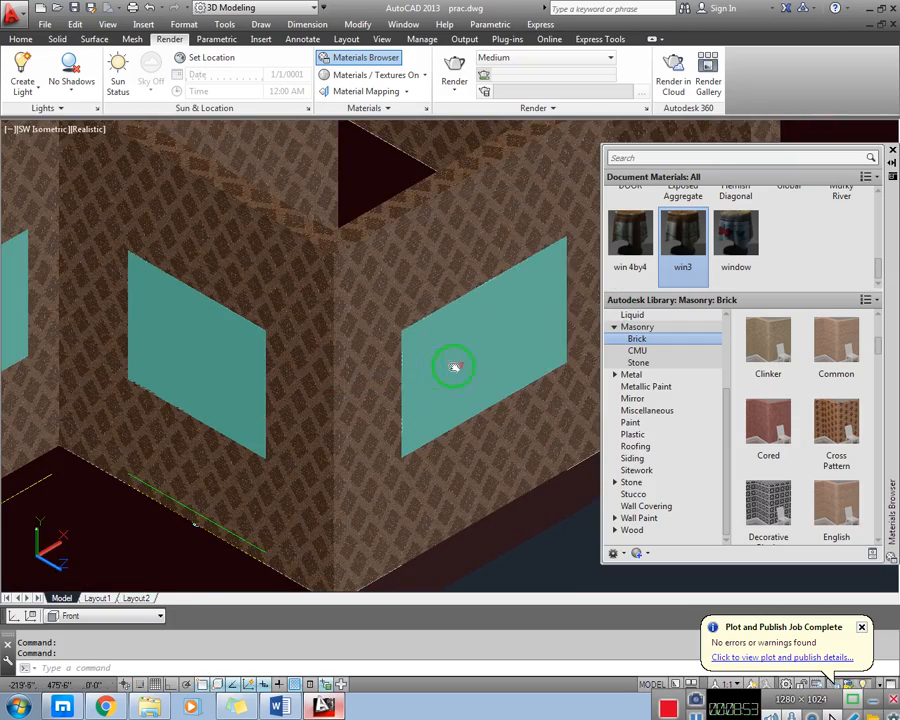
middle_drag(454, 368, 314, 380)
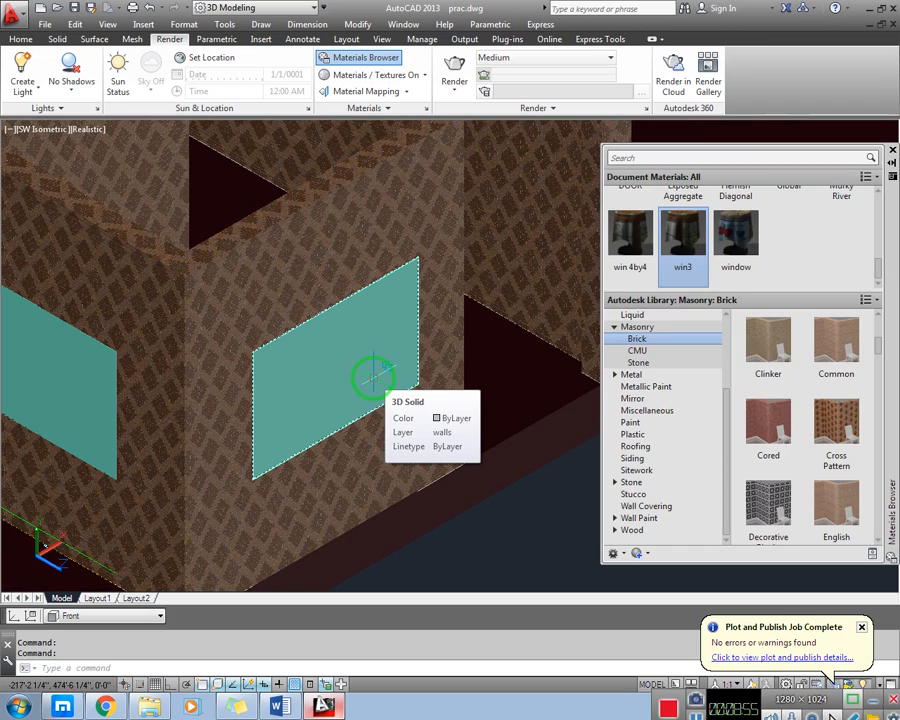
text(DI)
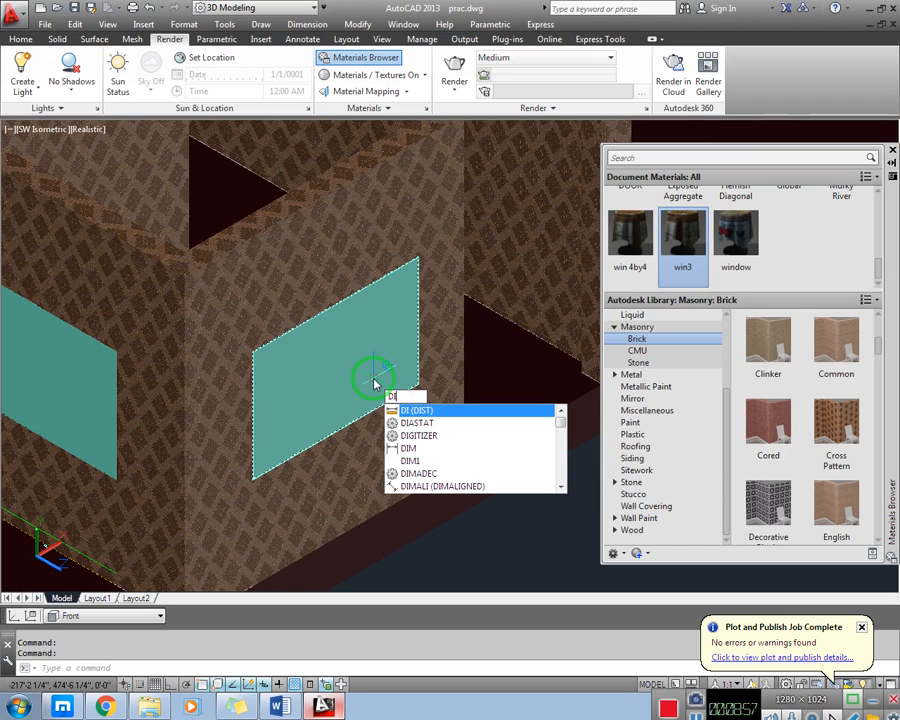
key(Return)
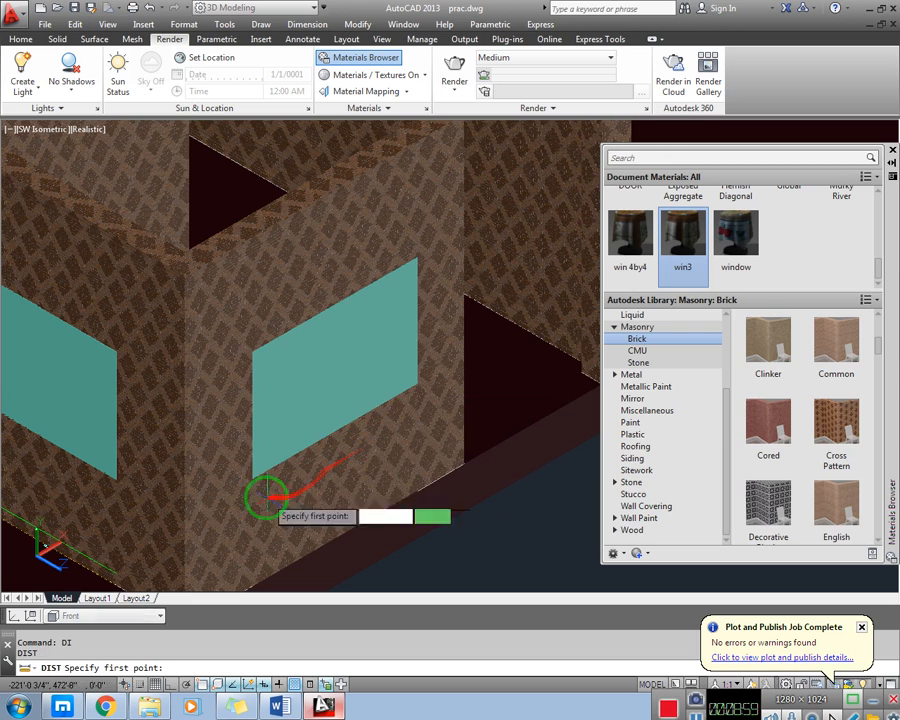
click(252, 478)
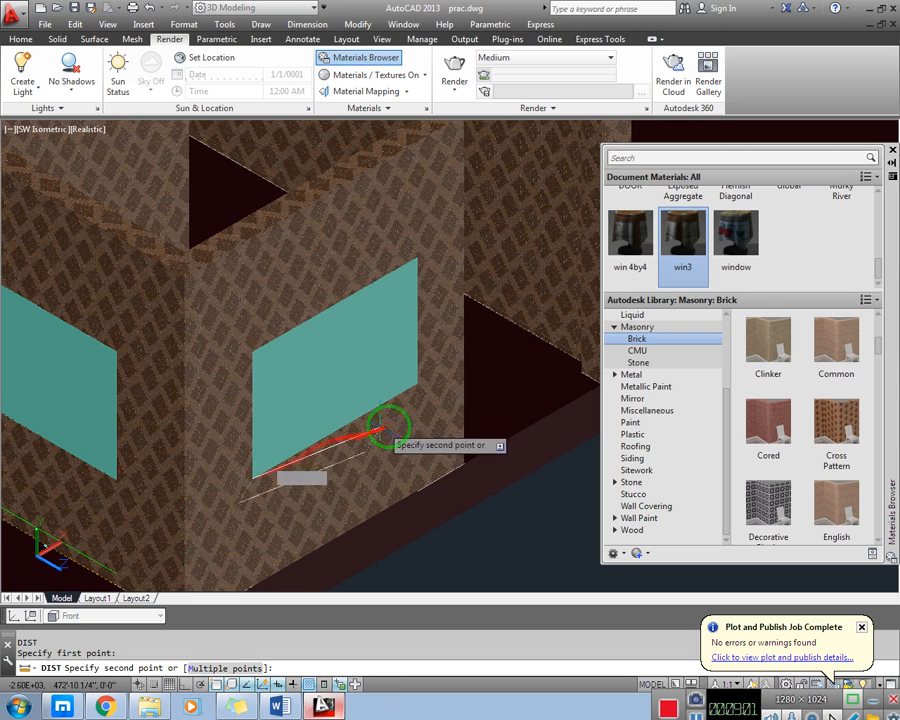
click(420, 383)
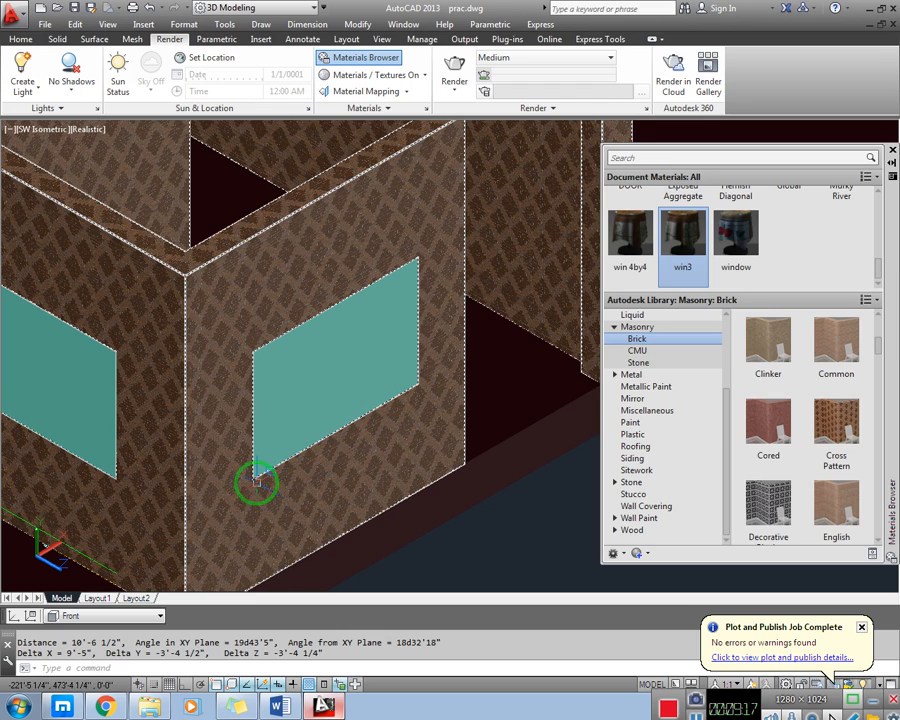
- Measure the bottom edge of the middle window panel, on the wall left of the projecting corner
shift+middle_drag(289, 467, 393, 380)
click(291, 356)
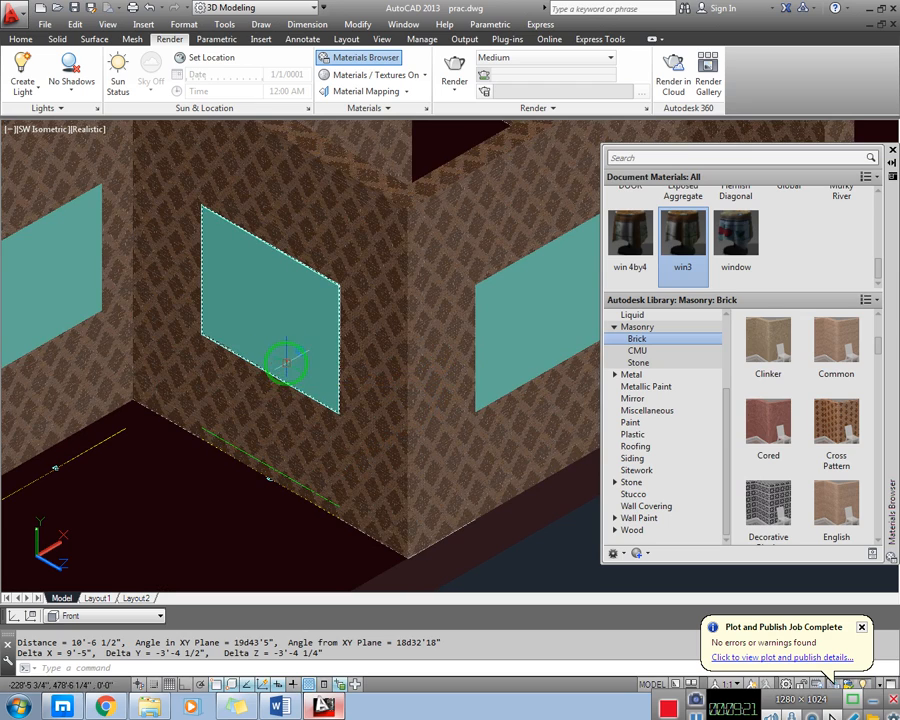
click(293, 415)
text(di)
key(Return)
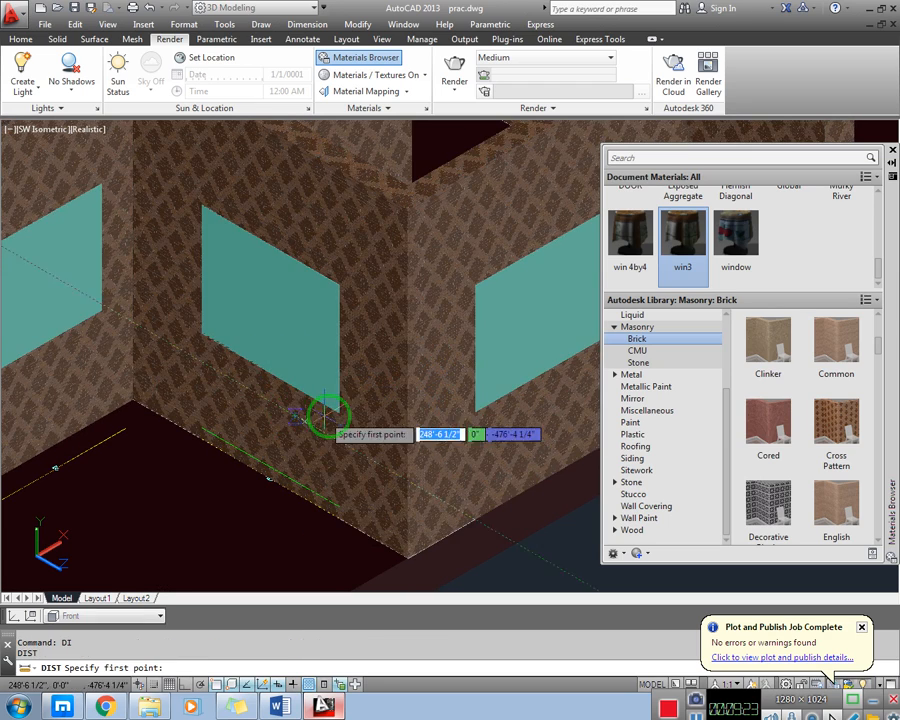
click(322, 441)
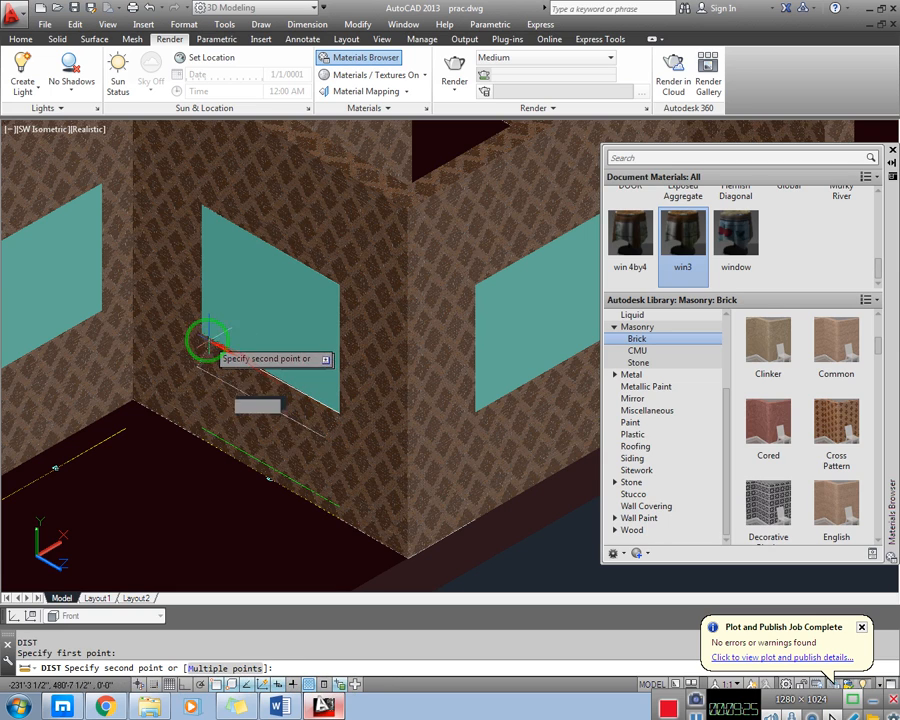
click(200, 333)
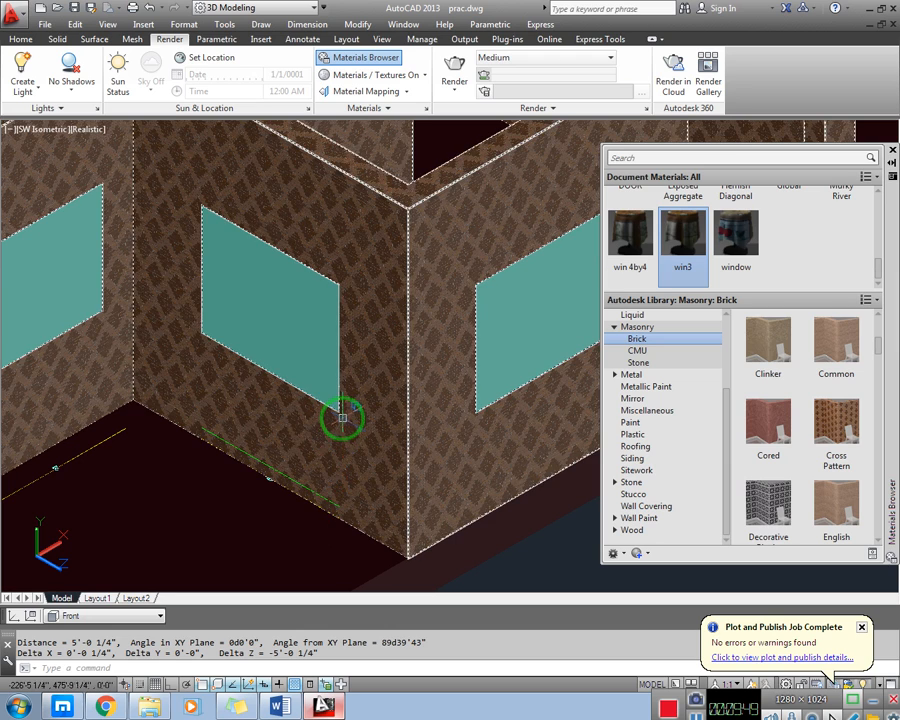
key(Escape)
- Measure the bottom edge of the leftmost of the three window panels between its two lower corners
middle_drag(237, 428, 324, 402)
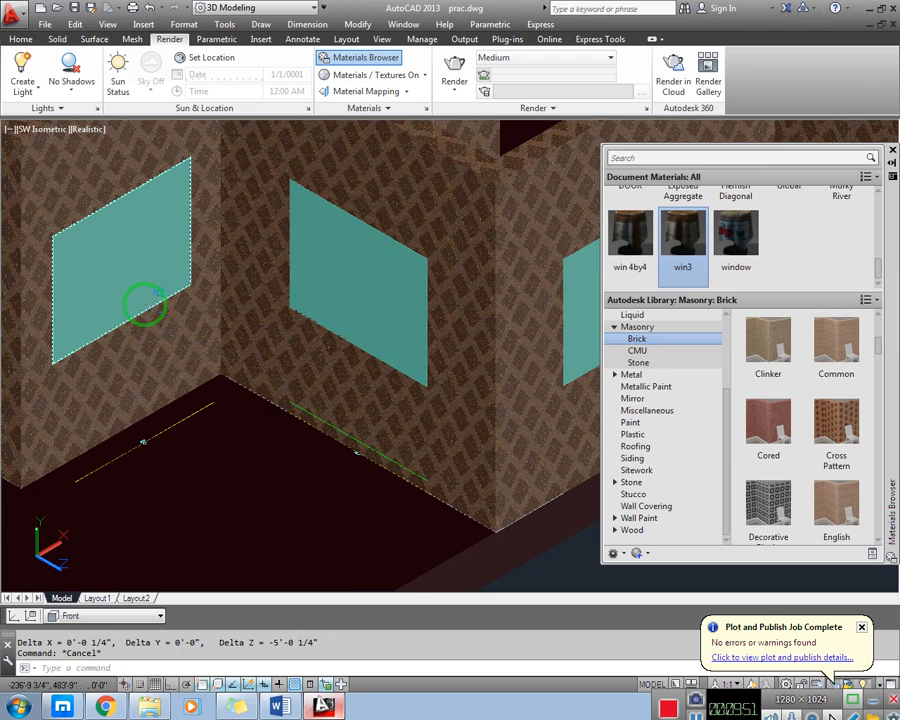
text(di)
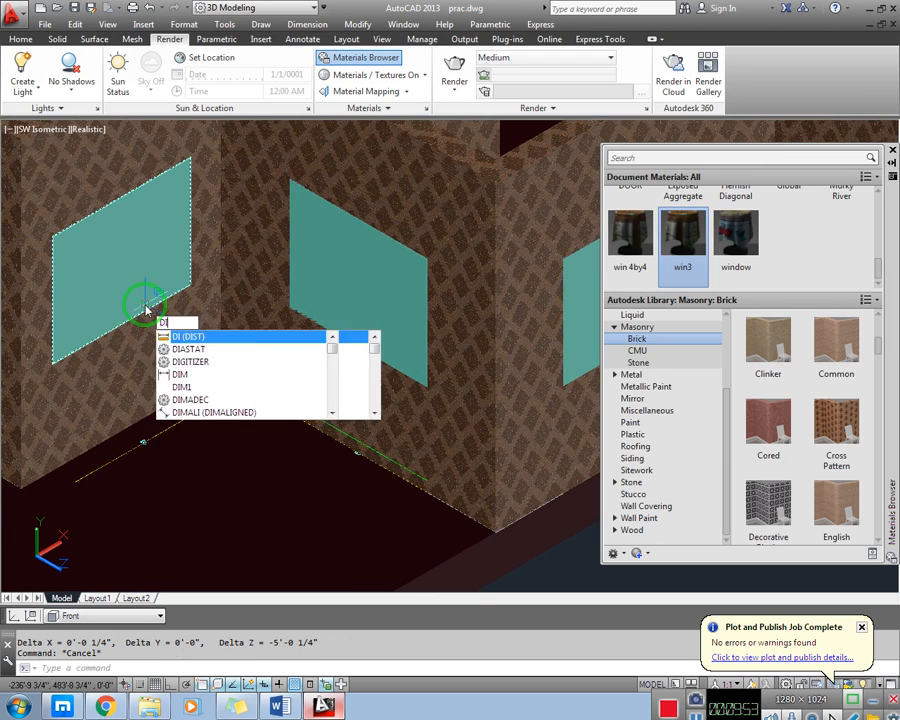
key(Return)
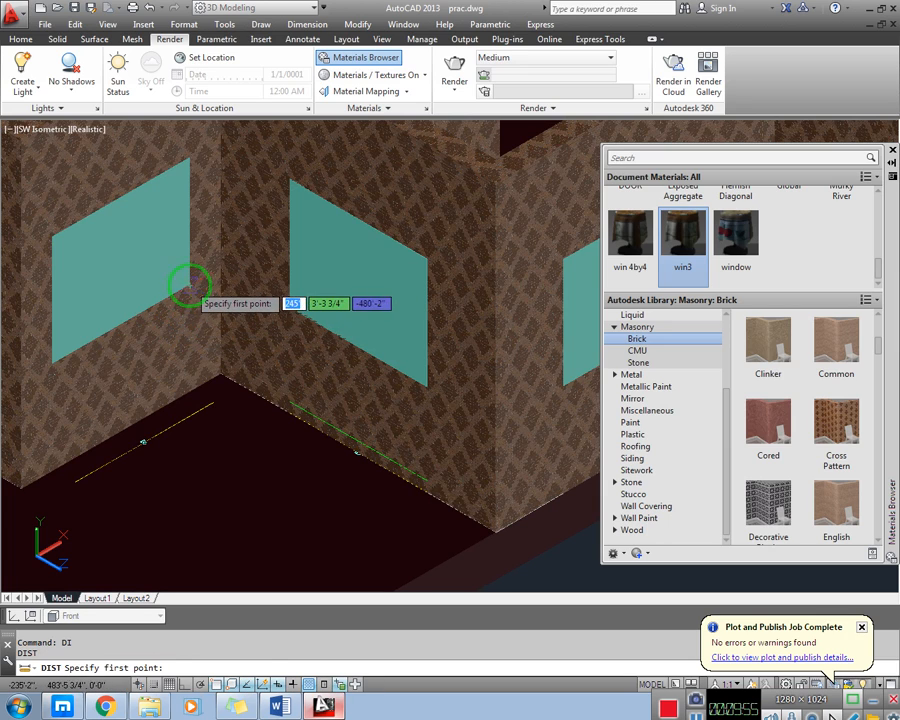
click(188, 285)
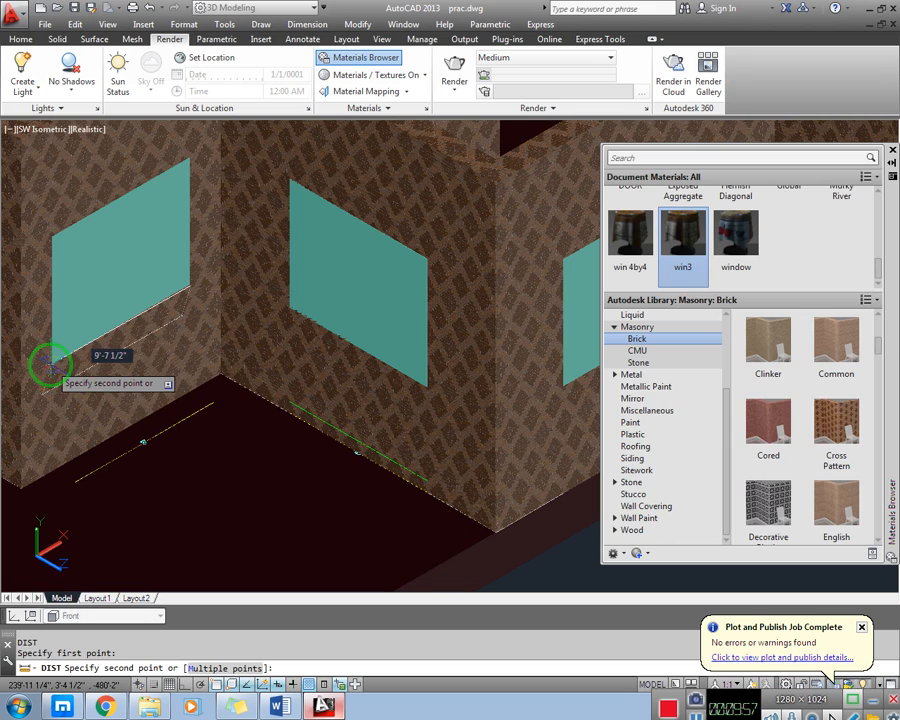
click(50, 365)
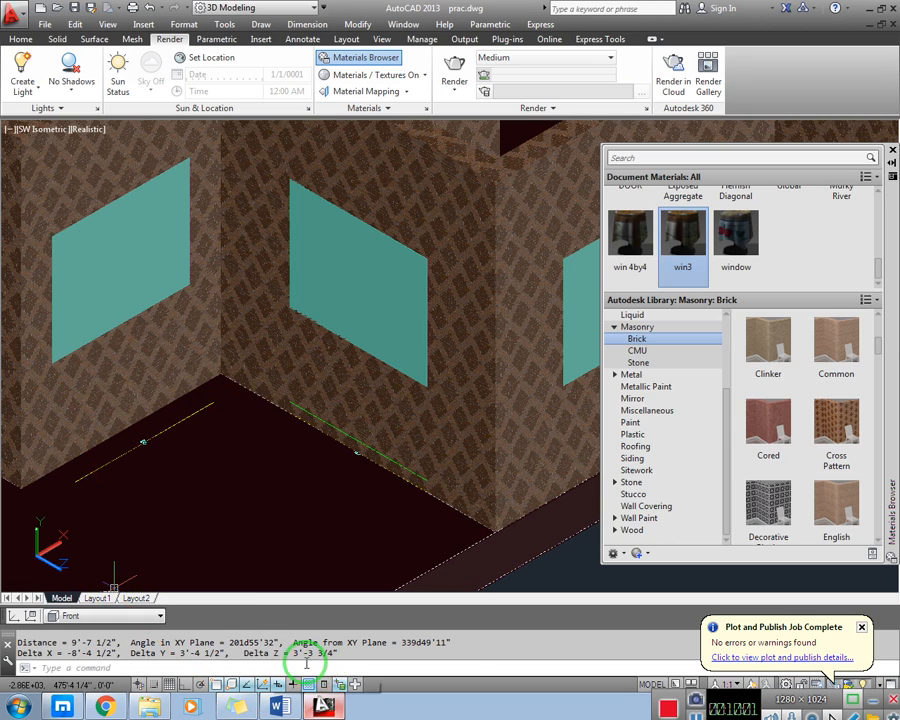
key(Escape)
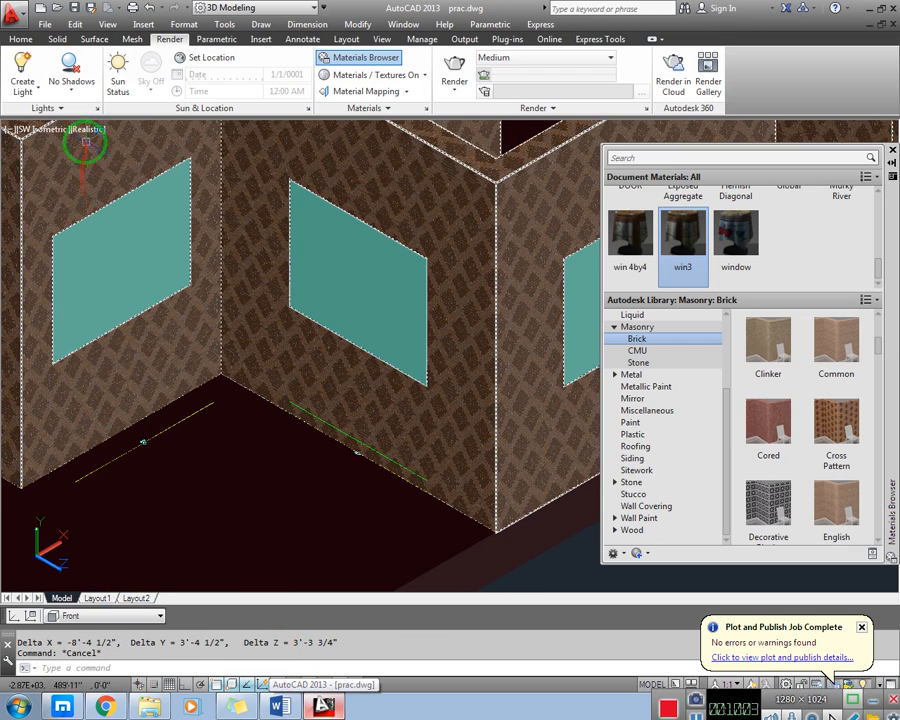
- Switch the visual style to Wireframe and measure the leftmost window panel's bottom edge between its lower corners again
click(85, 136)
click(130, 291)
scroll(100, 380, up, 6)
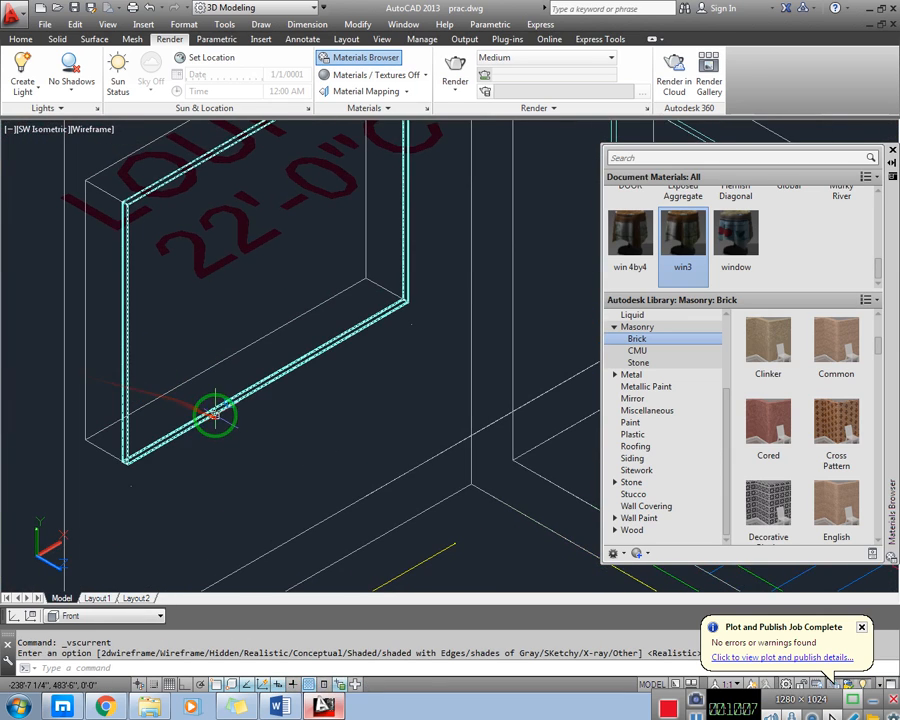
text(i)
key(Return)
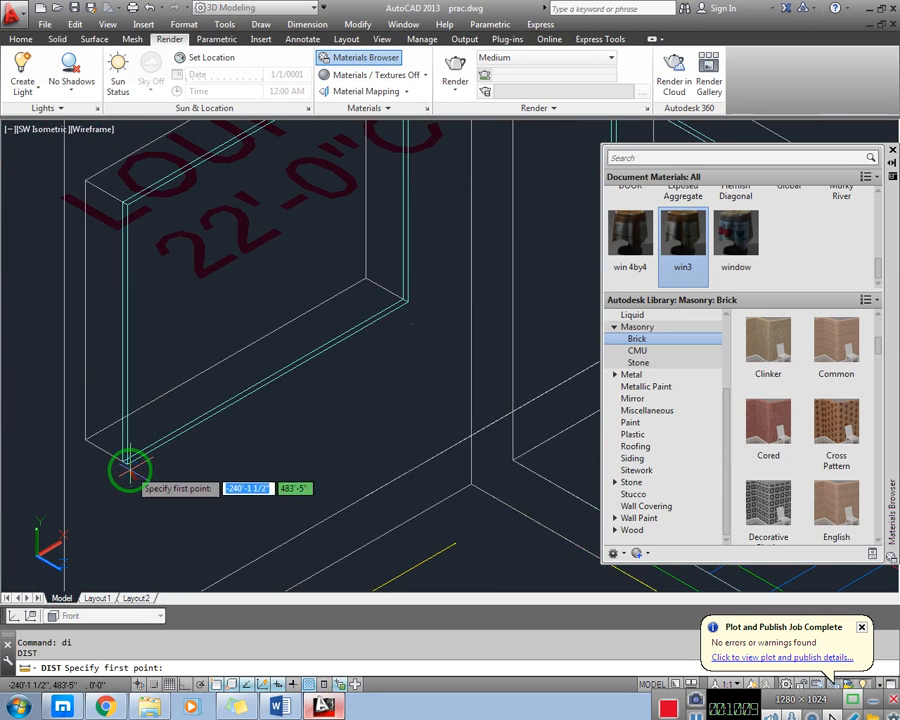
click(125, 464)
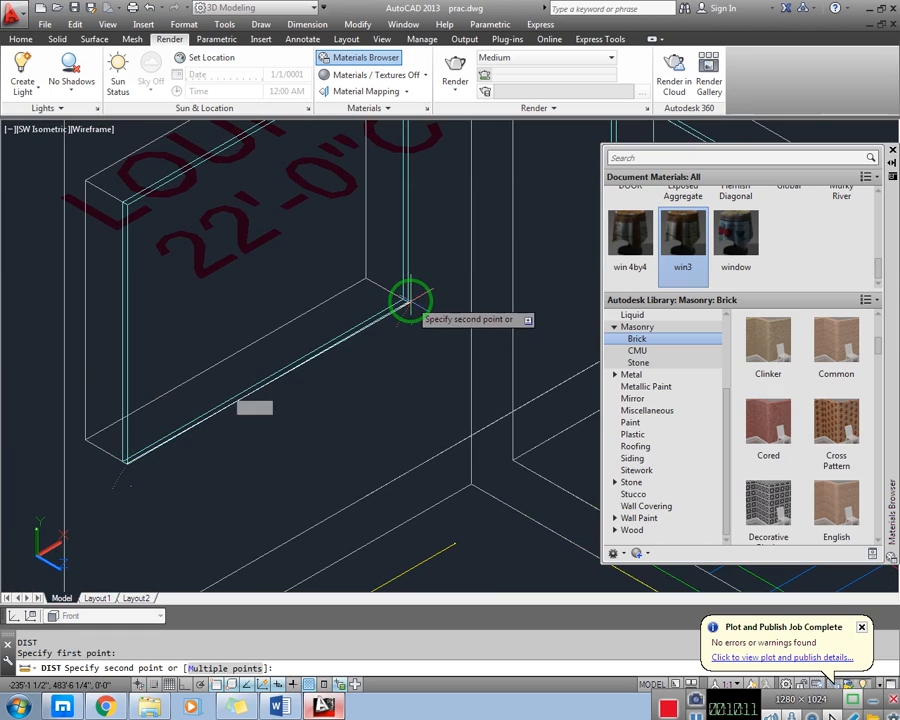
click(408, 301)
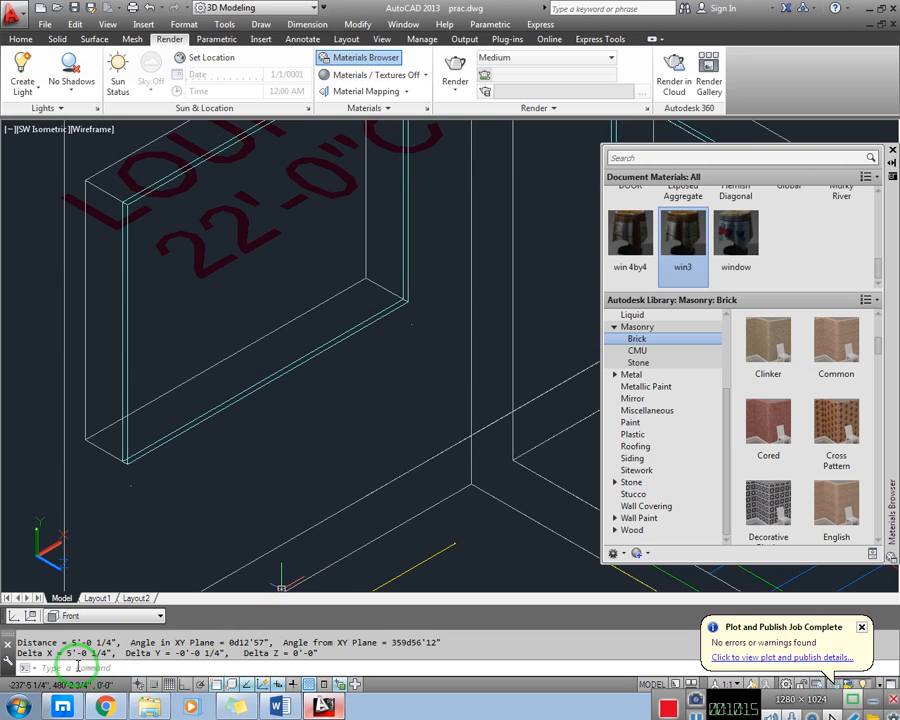
scroll(243, 530, down, 4)
scroll(418, 486, up, 1)
scroll(325, 496, down, 1)
scroll(263, 440, up, 2)
key(Escape)
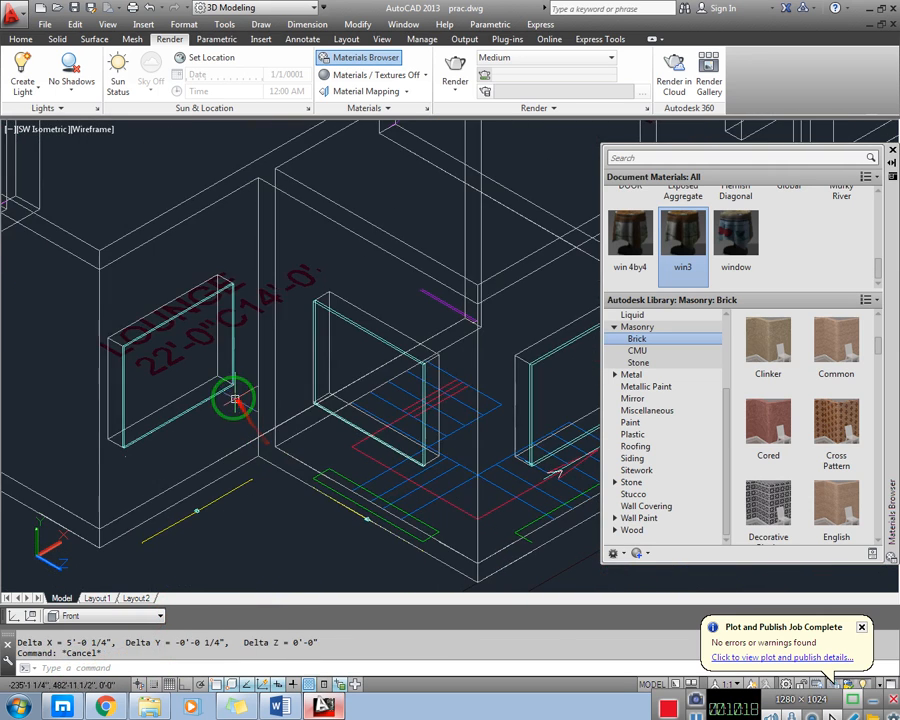
- Set the visual style back to Realistic and bring the middle and right window panels into view
click(86, 133)
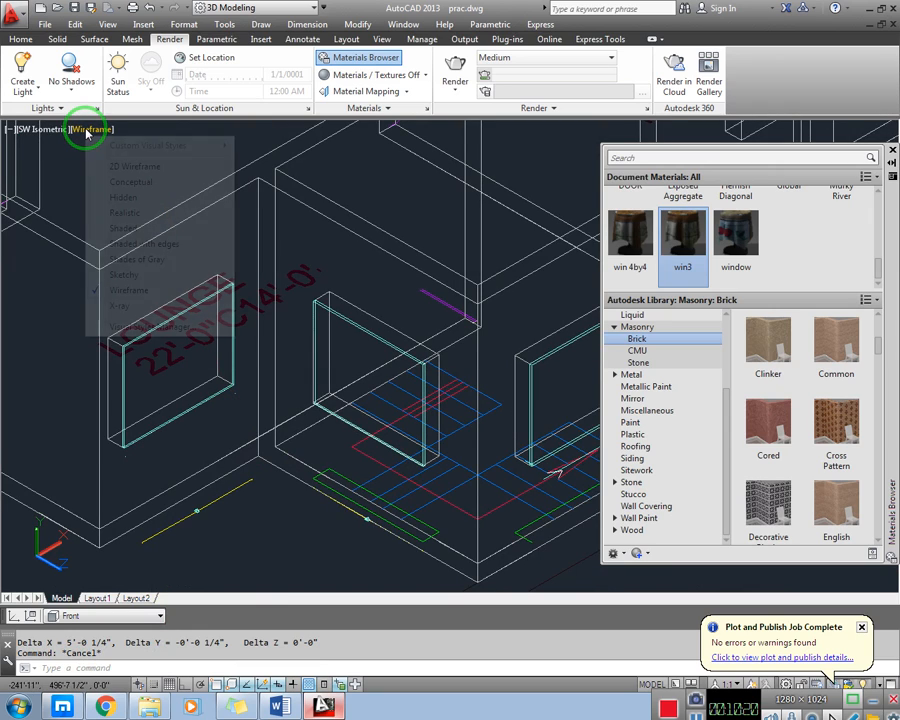
click(136, 216)
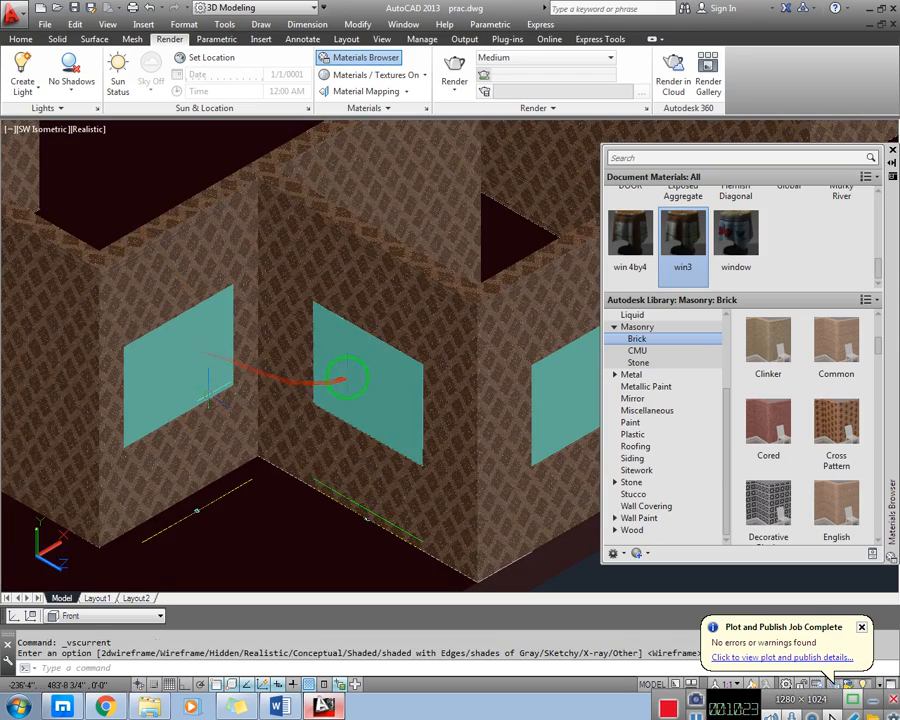
middle_drag(301, 410, 259, 430)
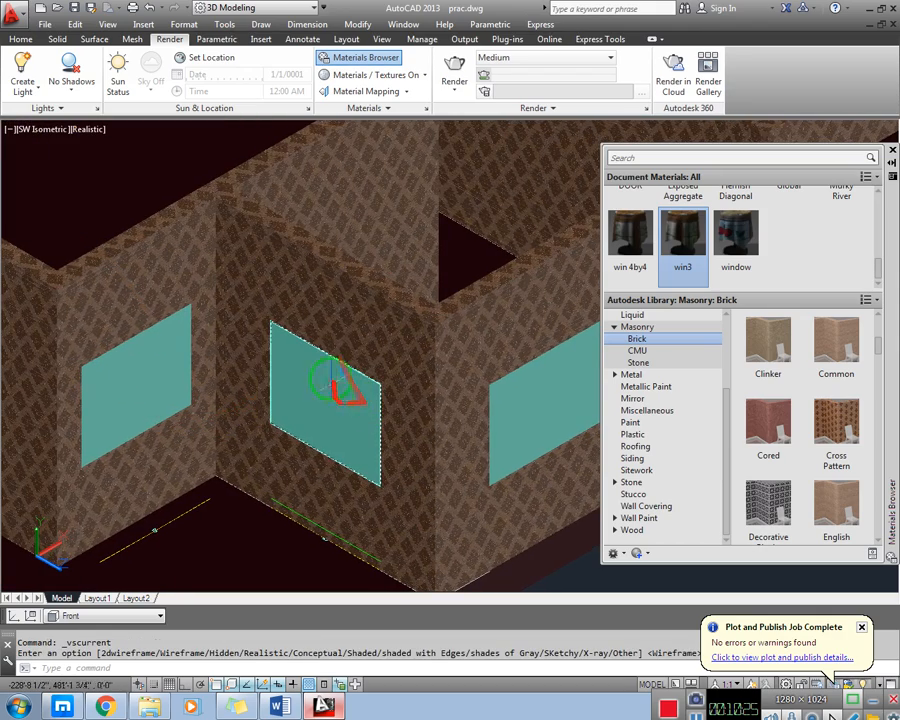
middle_drag(401, 411, 255, 411)
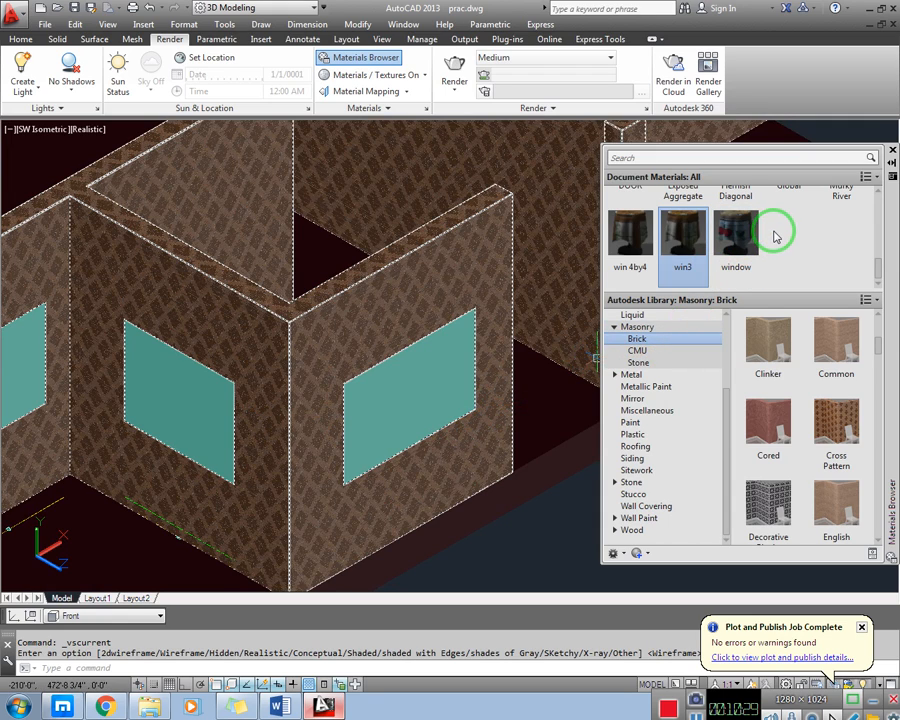
- Delete the win3 and window materials from the document materials
click(748, 268)
click(697, 237)
right_click(697, 237)
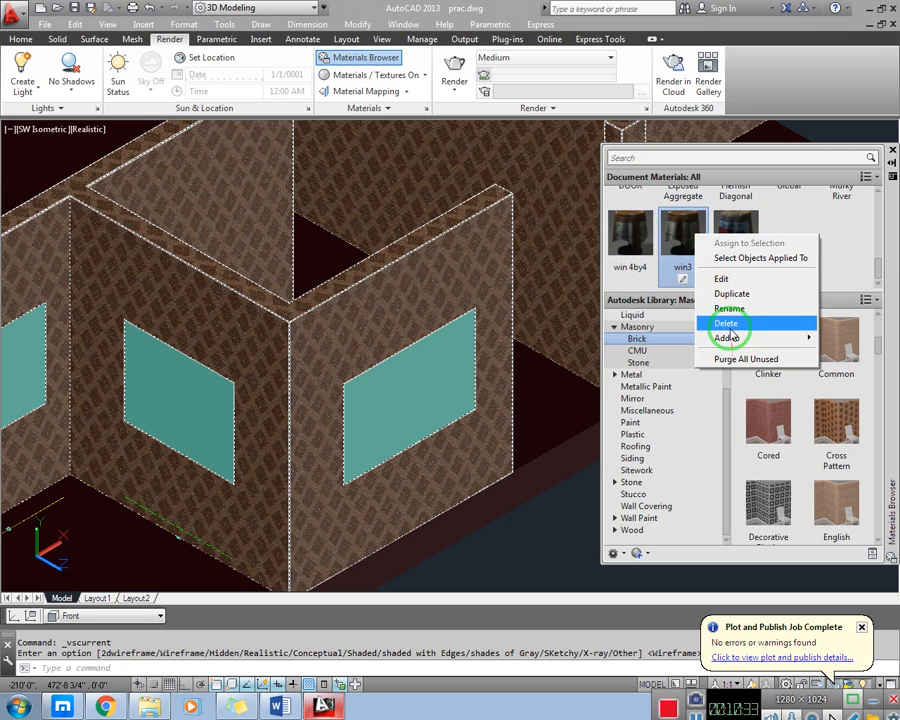
click(730, 321)
click(756, 224)
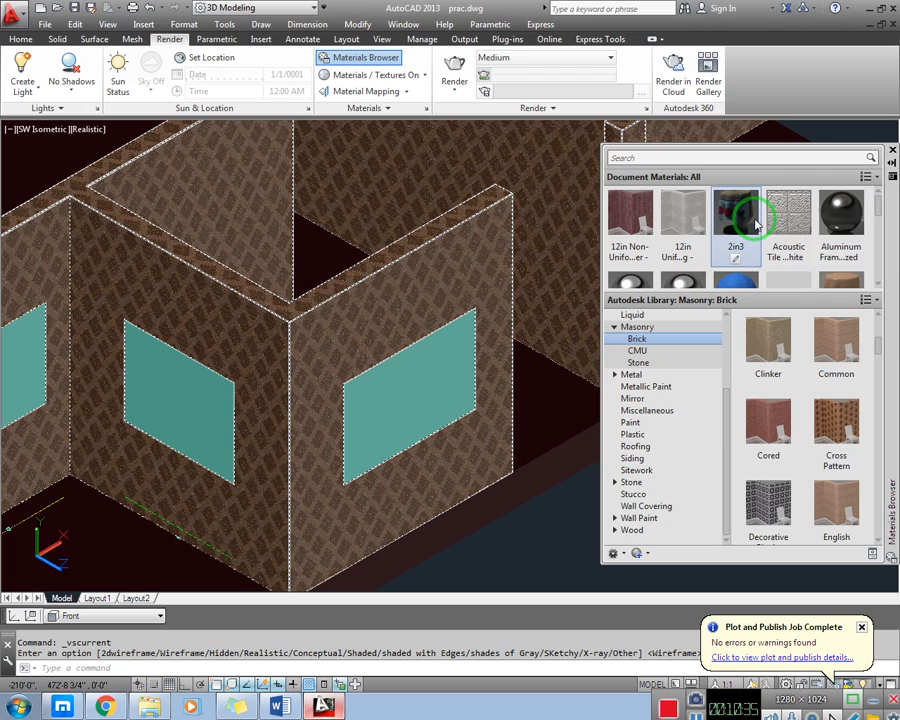
drag(871, 208, 879, 280)
right_click(686, 250)
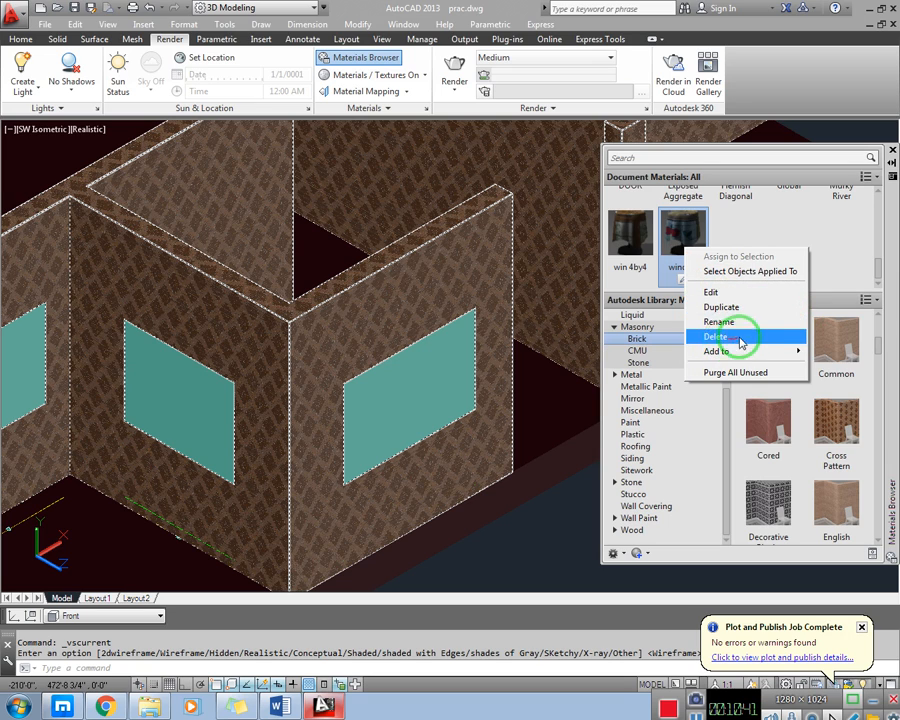
click(730, 337)
- Duplicate the win 4by4 material and name the copy w1
drag(879, 218, 878, 291)
right_click(638, 228)
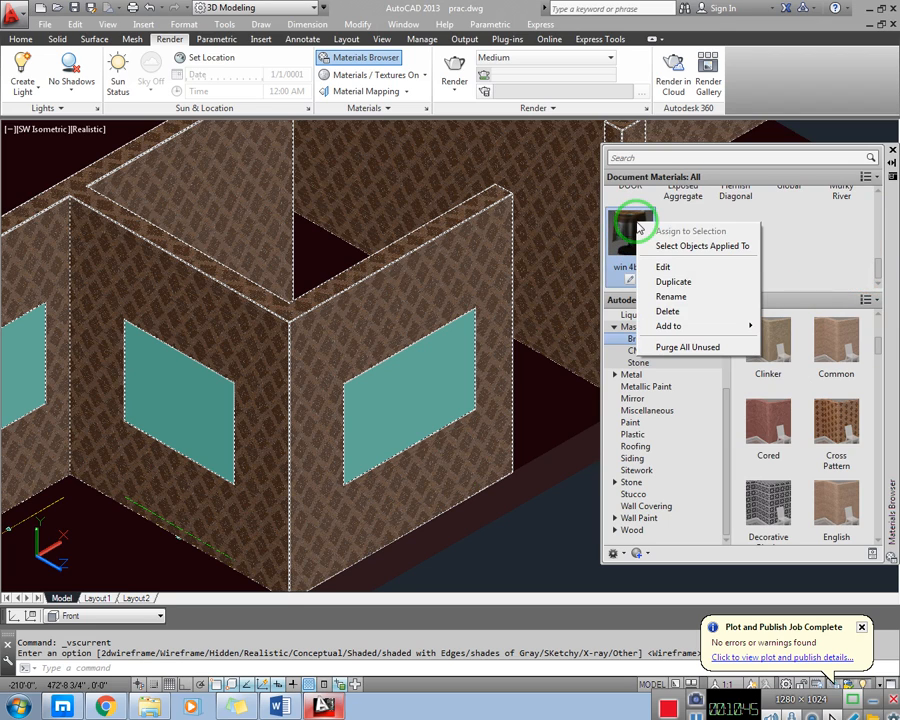
click(676, 285)
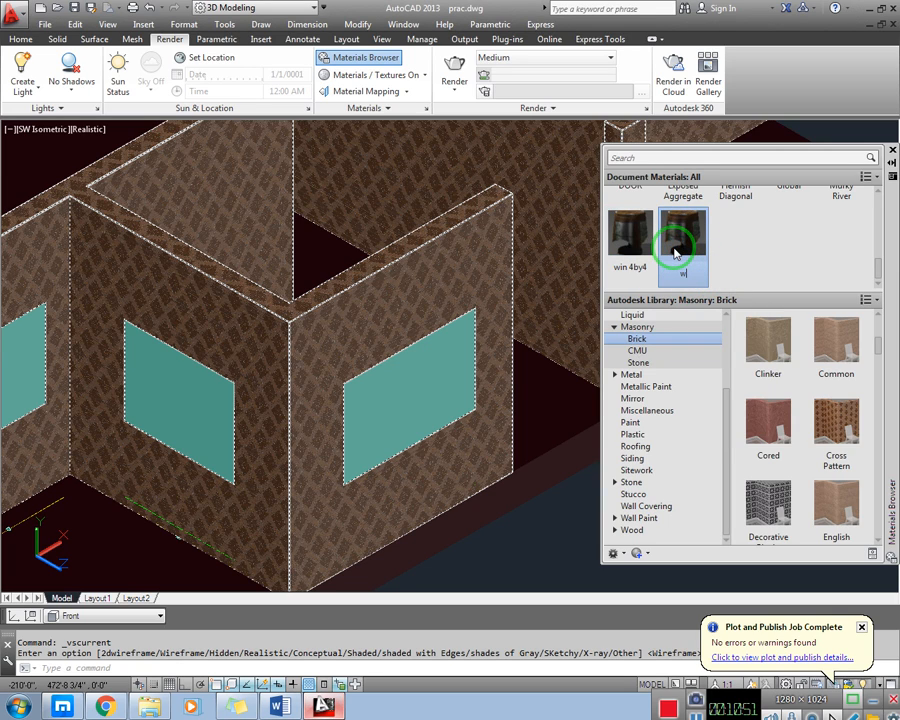
key(Return)
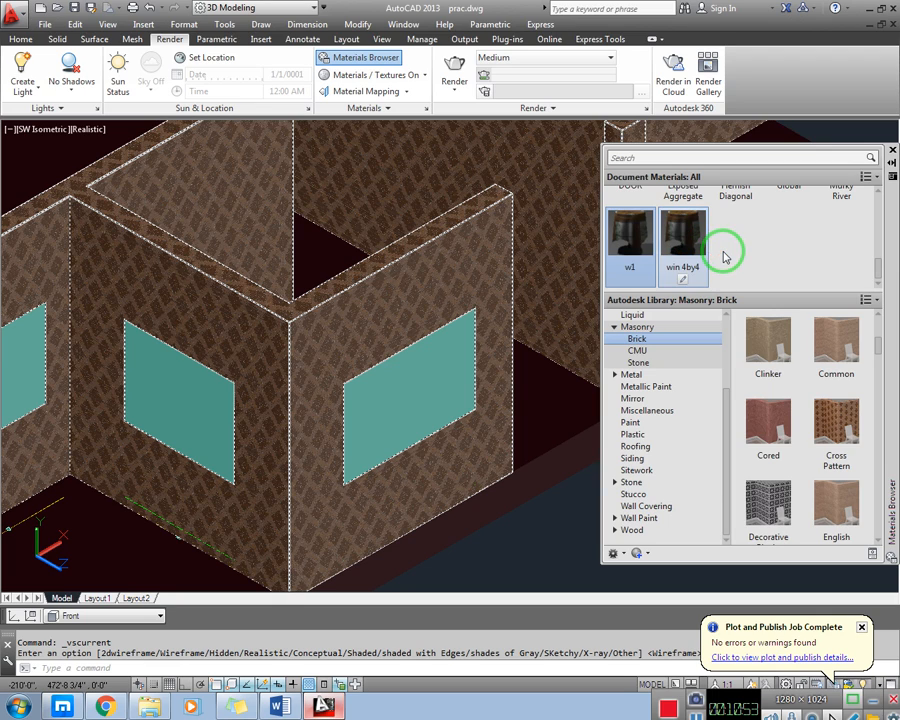
- Replace the w1 material's color image with 94f2b32b6fc42107d035a020688b2d0c from the MATERIAL Mix folder
double_click(629, 238)
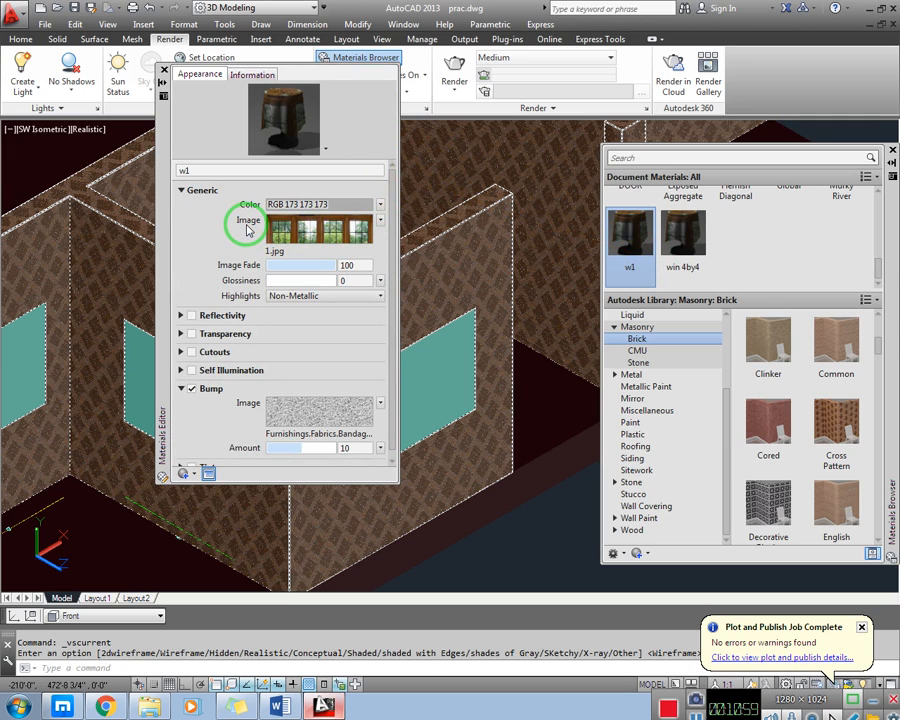
click(312, 236)
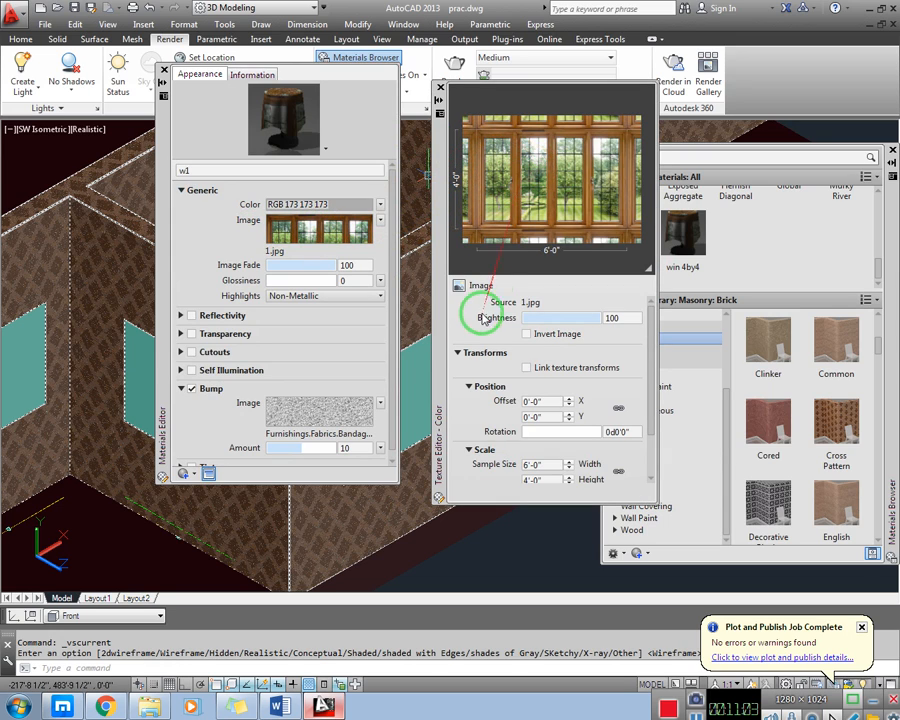
click(533, 303)
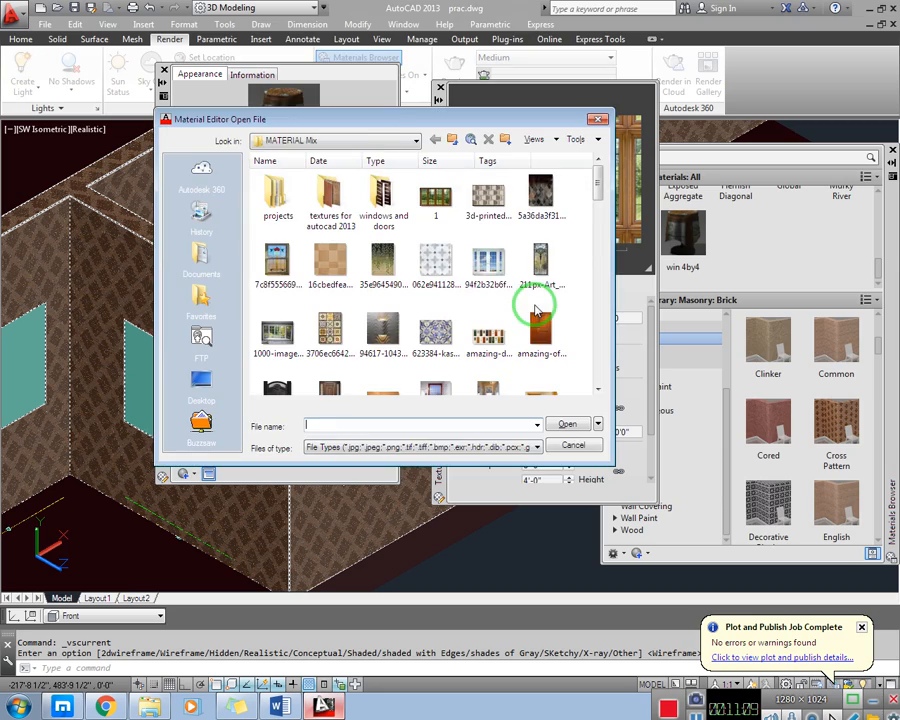
drag(382, 125, 538, 112)
drag(757, 185, 458, 155)
click(488, 130)
click(488, 130)
click(440, 265)
click(536, 250)
click(645, 258)
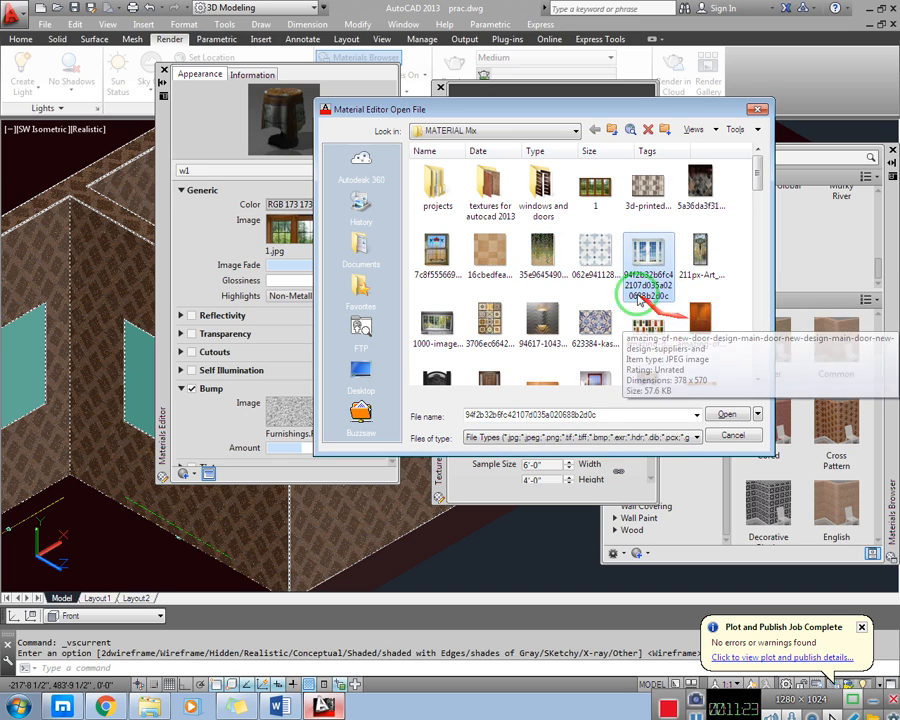
click(660, 283)
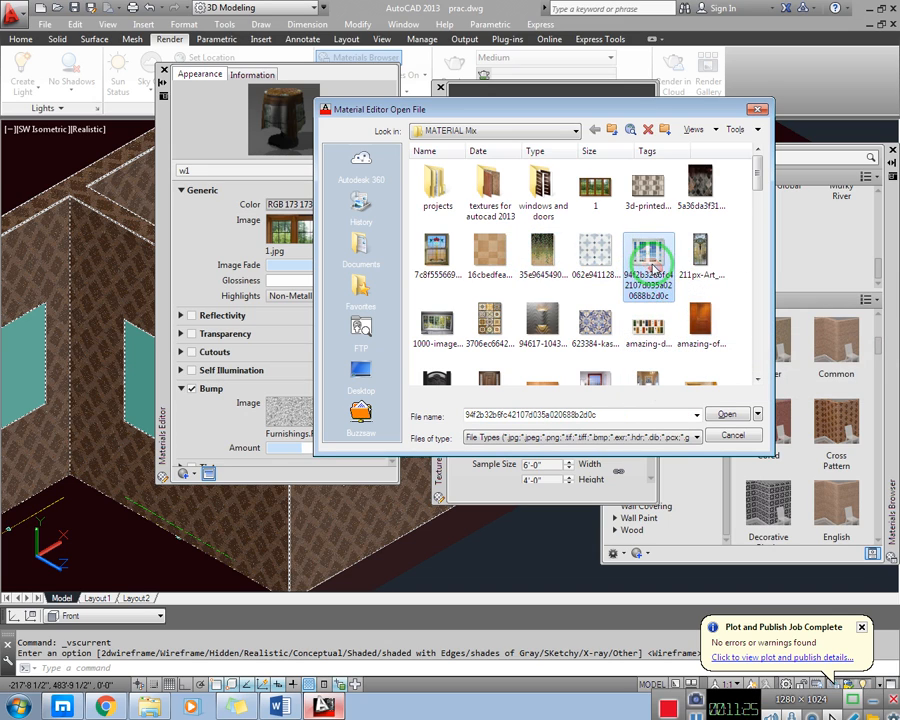
click(722, 414)
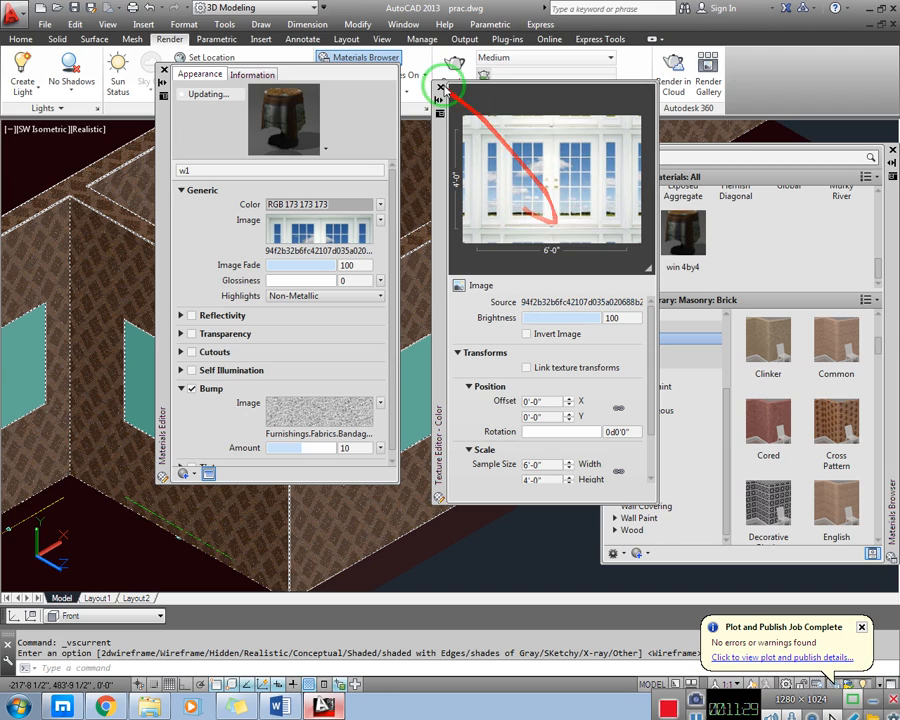
- Set the w1 texture's sample width to 10'-0" and close the texture and material editors
drag(650, 329, 650, 390)
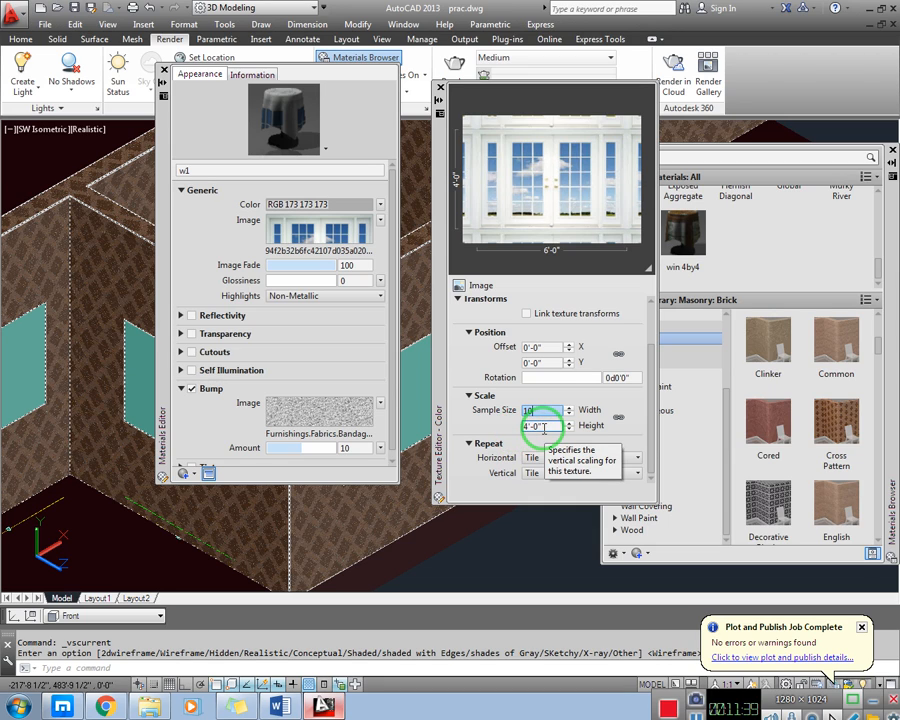
drag(544, 428, 400, 410)
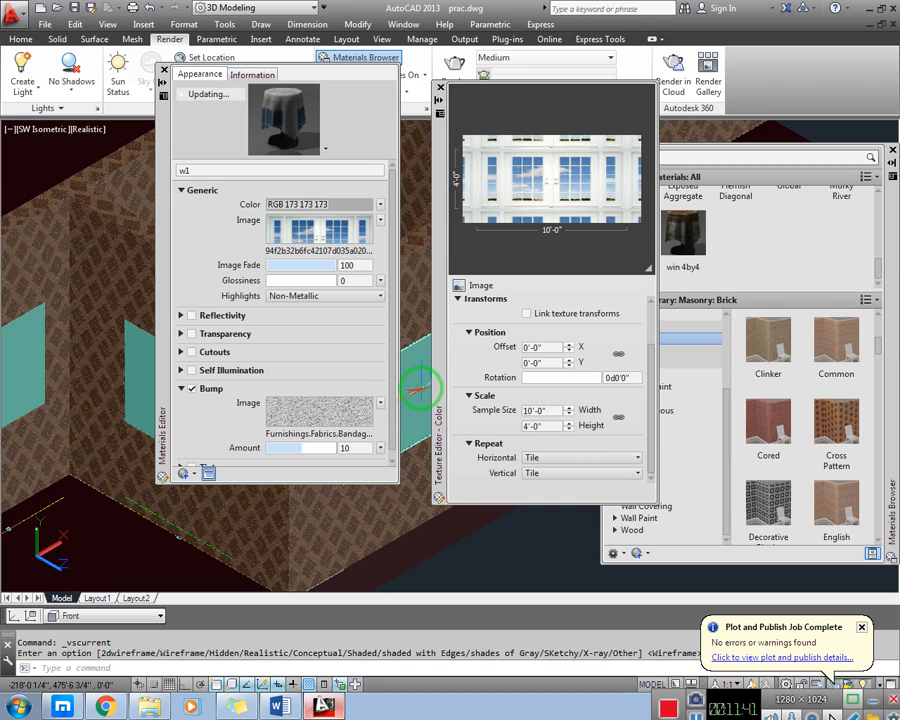
click(549, 427)
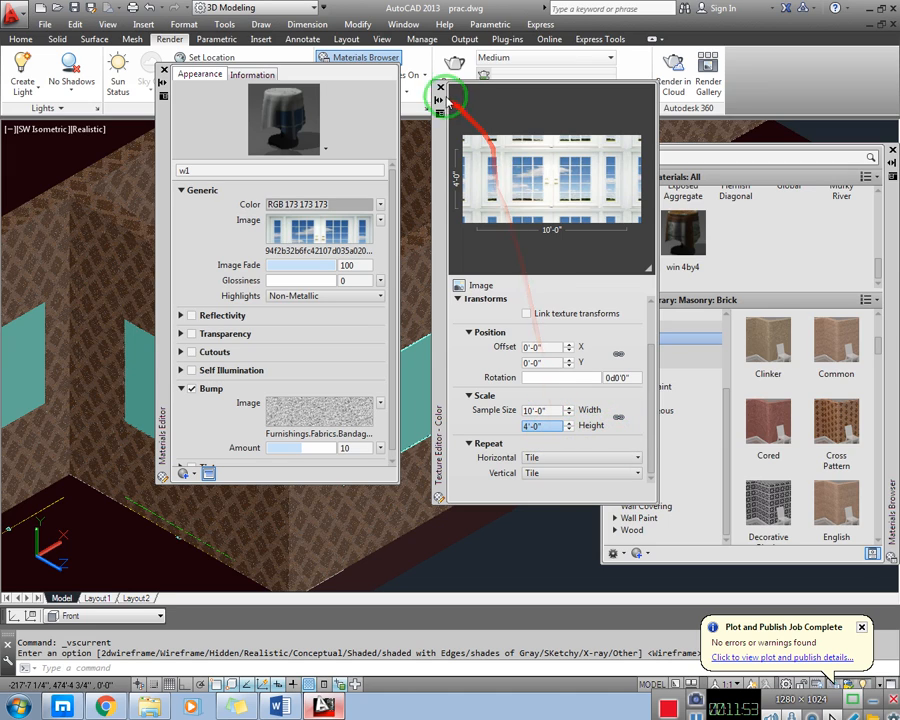
click(440, 87)
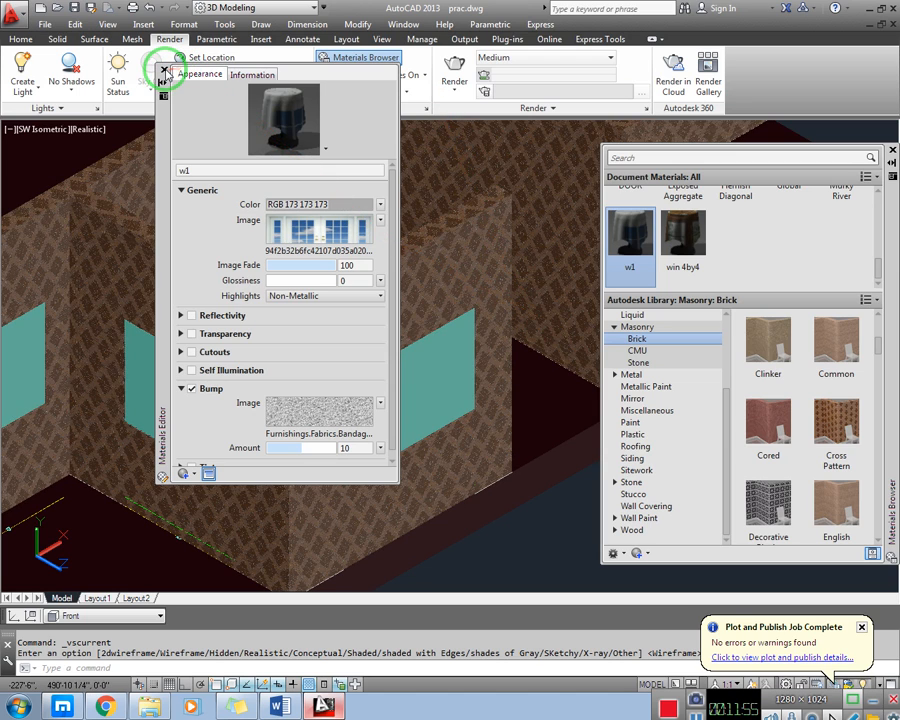
click(165, 72)
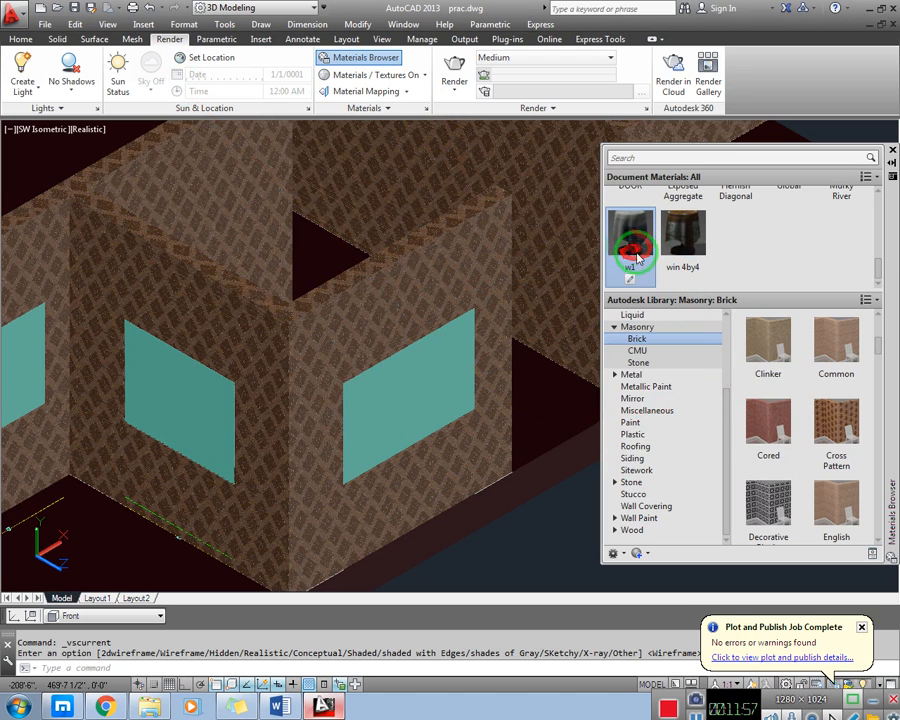
- Apply the w1 material to the rightmost window panel and check its fit up close
drag(636, 230, 438, 403)
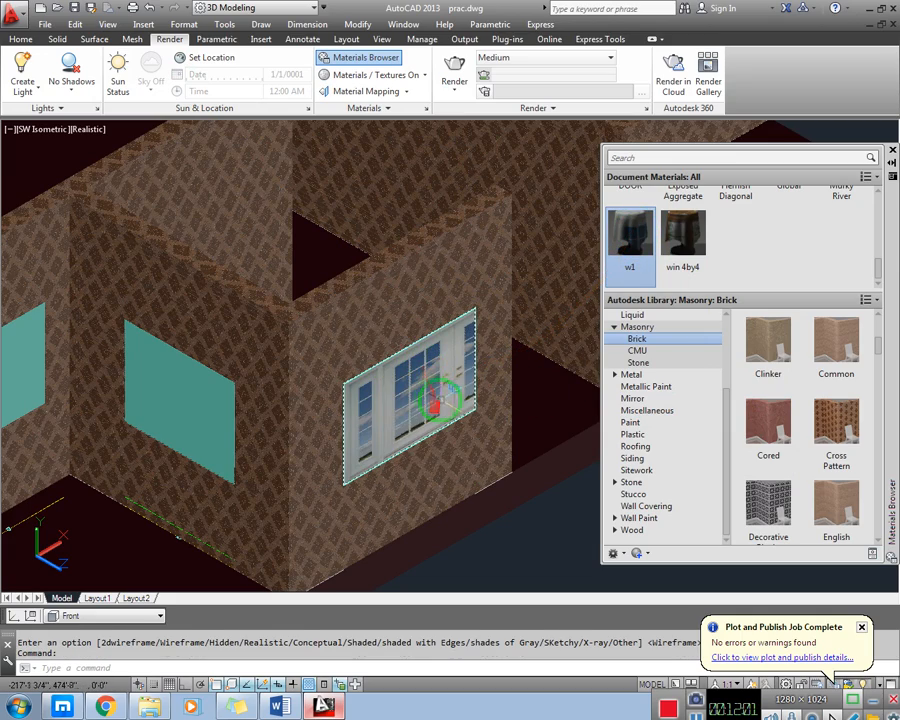
scroll(438, 403, up, 5)
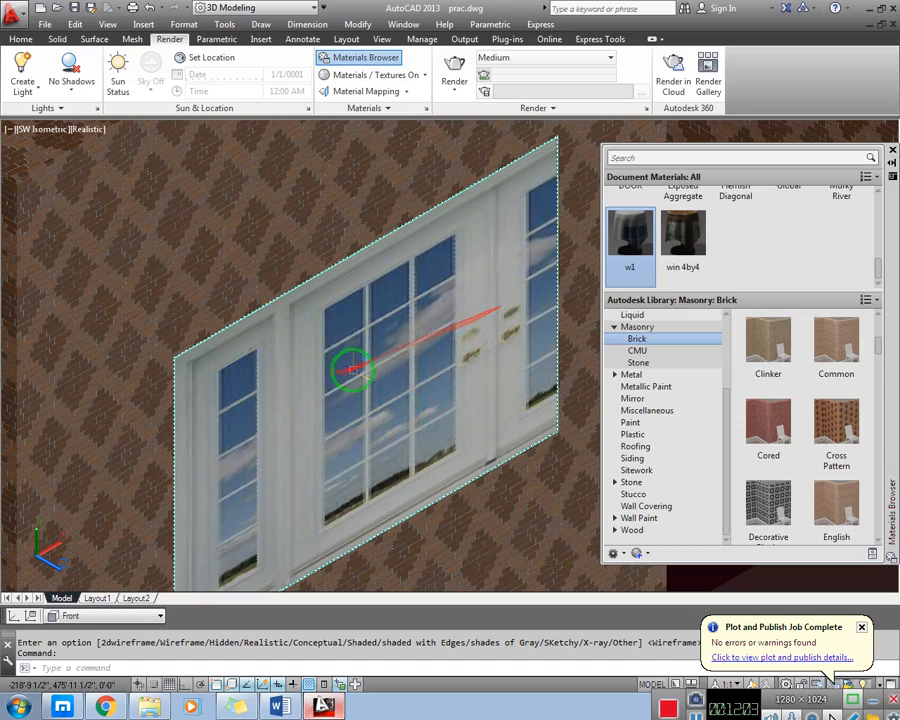
scroll(351, 370, down, 6)
- Duplicate the w1 material for the middle window panel and name the copy w2
scroll(358, 382, up, 3)
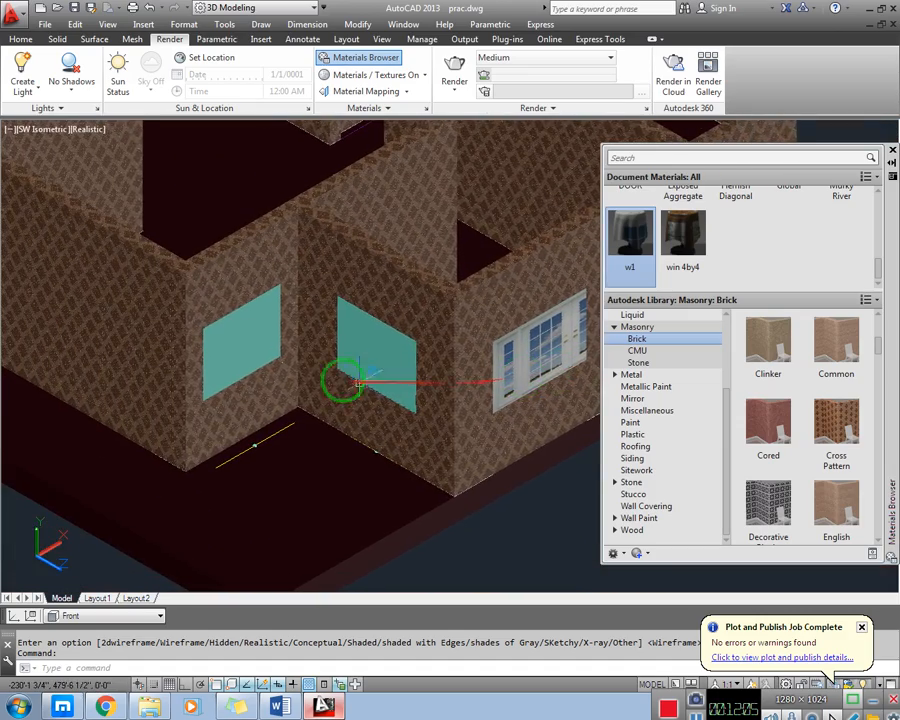
scroll(396, 358, up, 2)
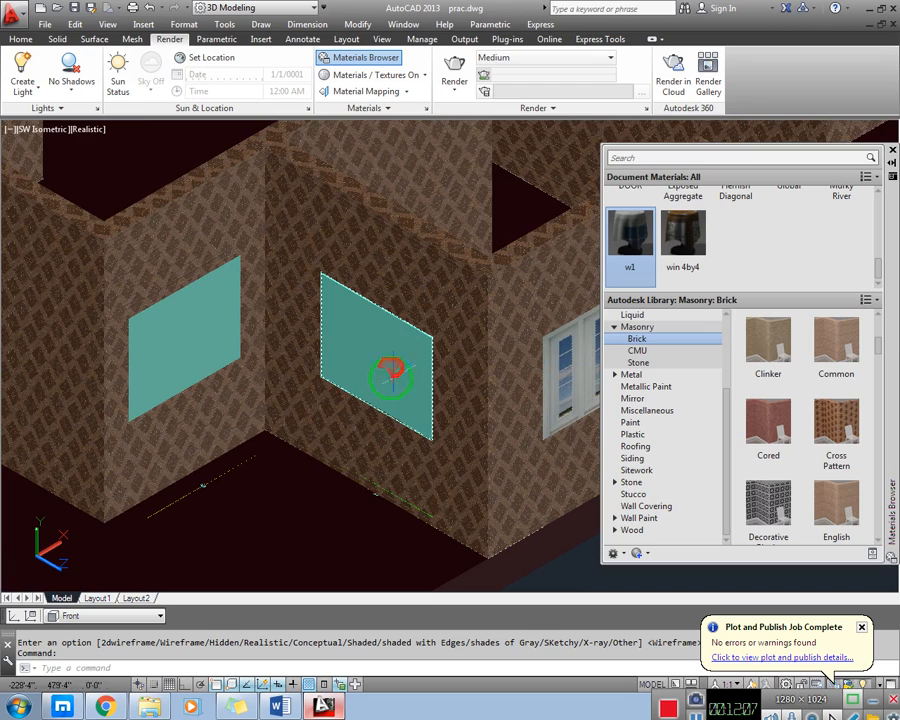
click(627, 248)
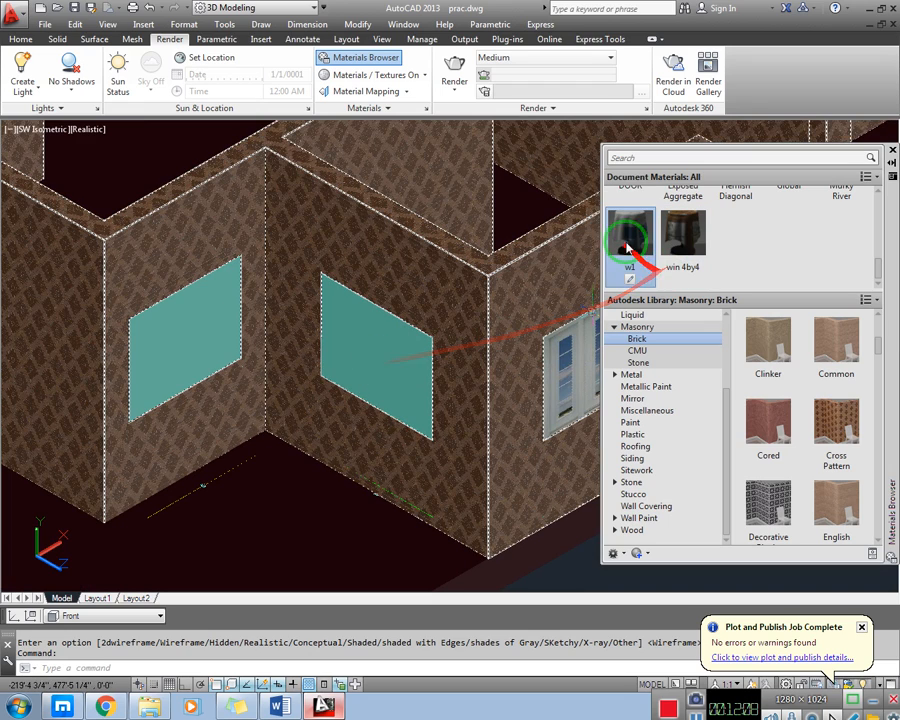
right_click(642, 231)
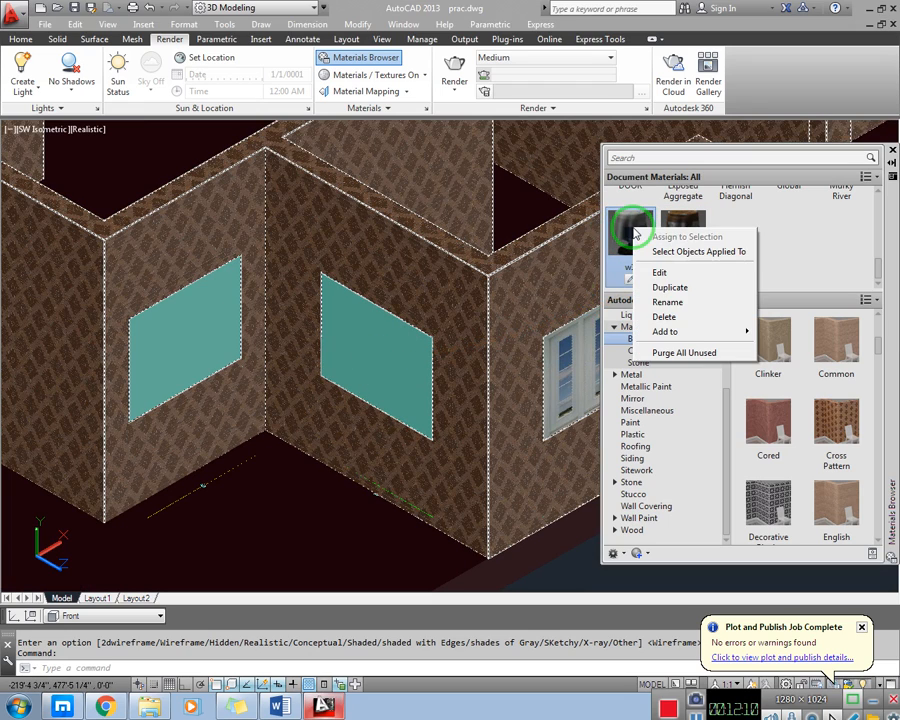
click(668, 287)
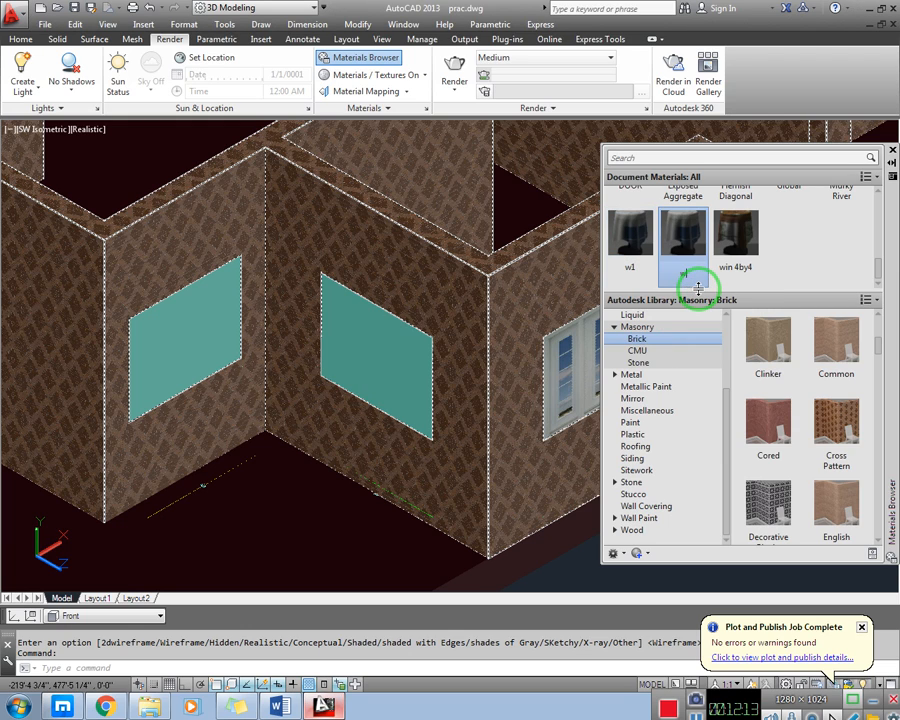
scroll(745, 322, up, 1)
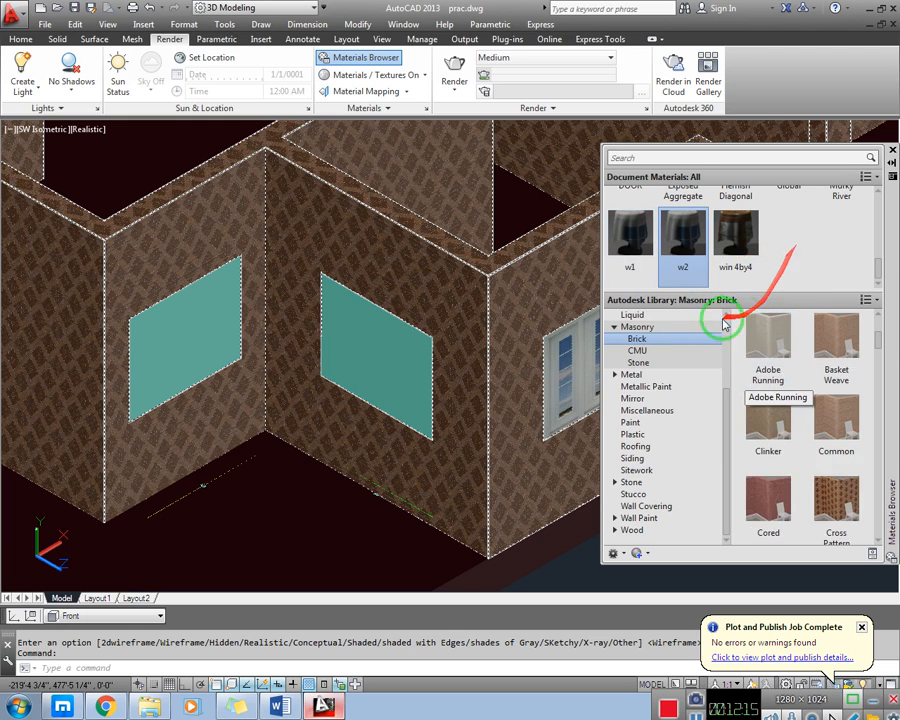
- Open the w2 material's color texture and bring up the file selection for its source image
double_click(684, 240)
click(295, 238)
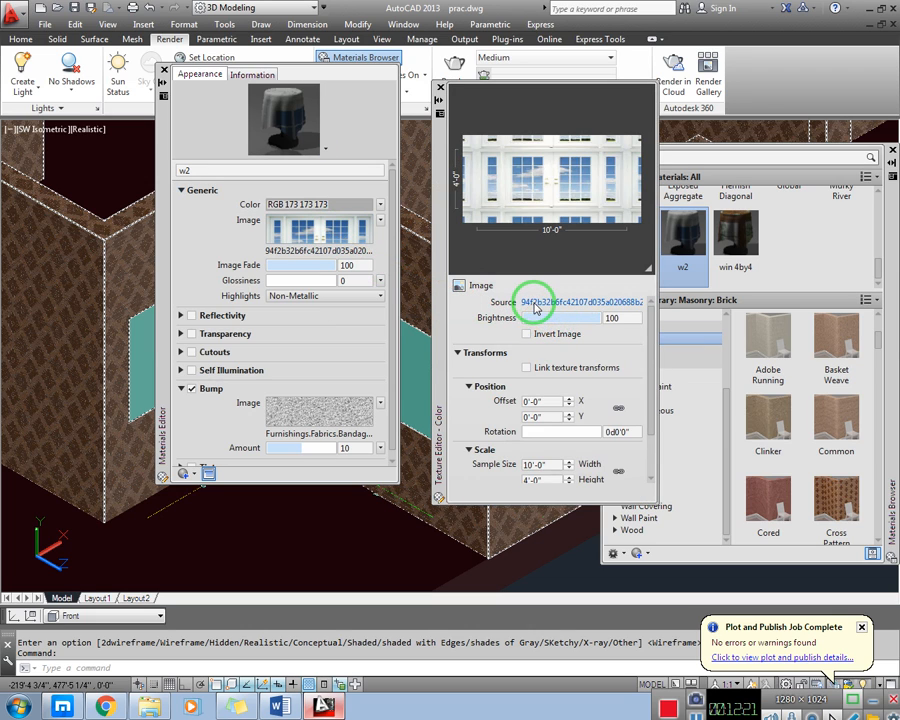
click(535, 303)
- Look through the door and tile images in the MATERIAL Mix folder for a suitable window picture
drag(759, 179, 761, 253)
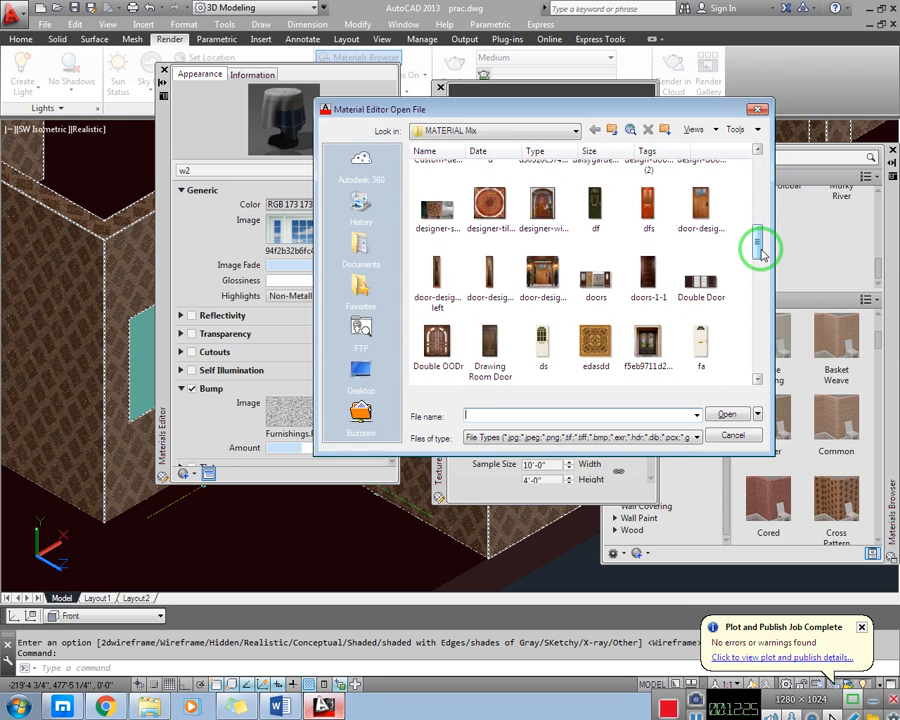
click(538, 281)
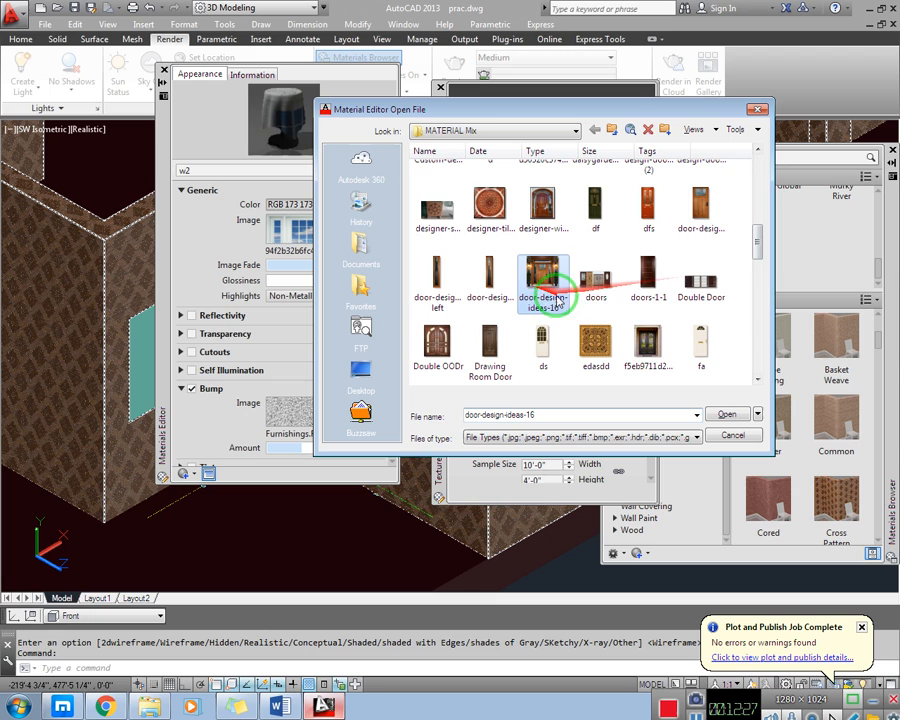
scroll(533, 249, up, 2)
scroll(546, 287, up, 6)
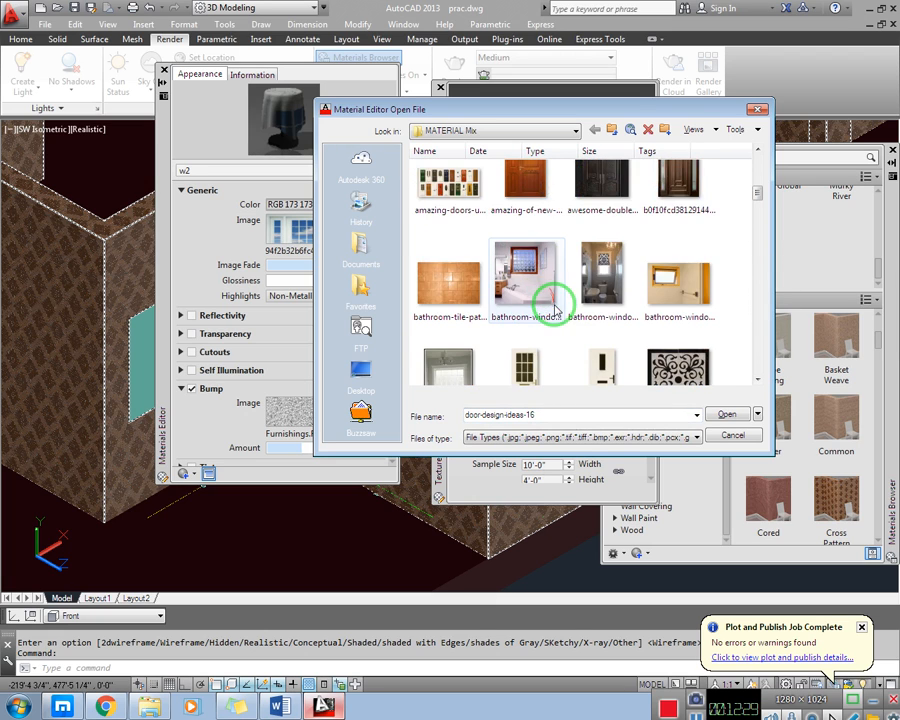
scroll(548, 300, down, 8)
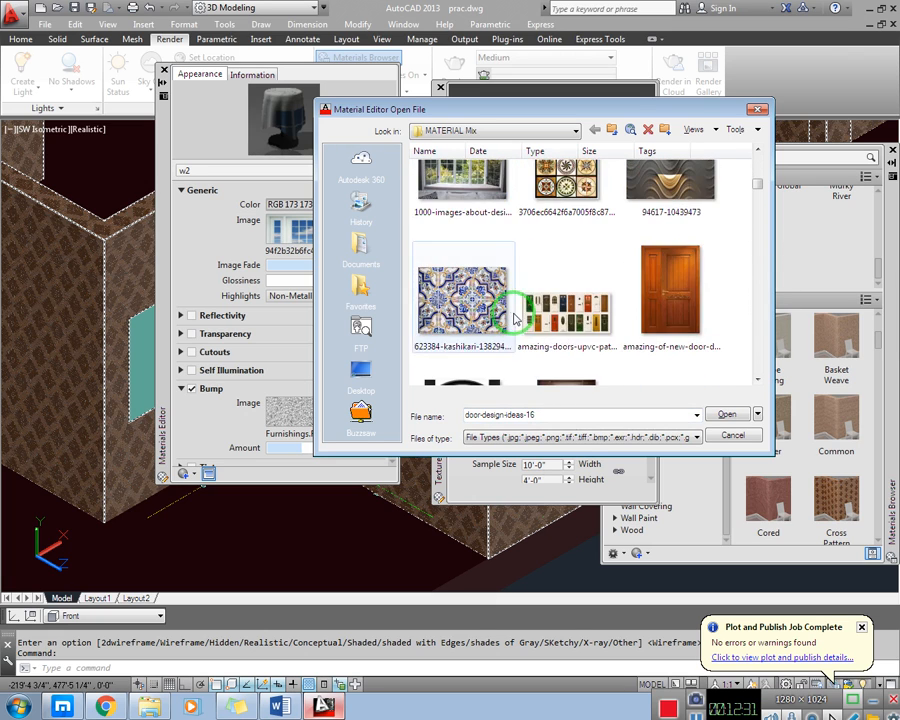
scroll(540, 320, up, 2)
scroll(540, 320, down, 2)
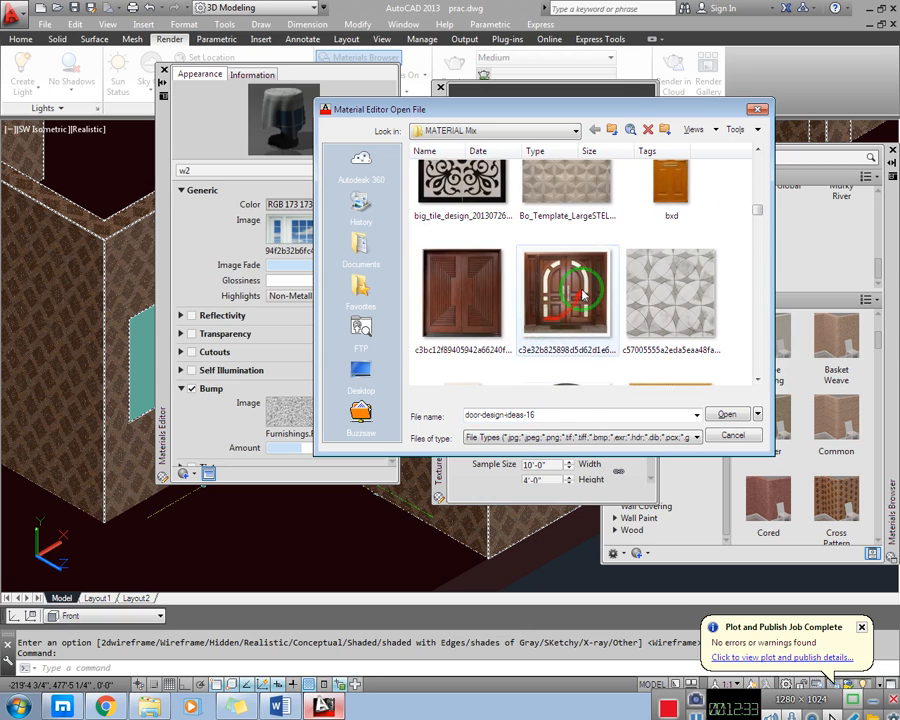
click(604, 334)
scroll(525, 320, down, 1)
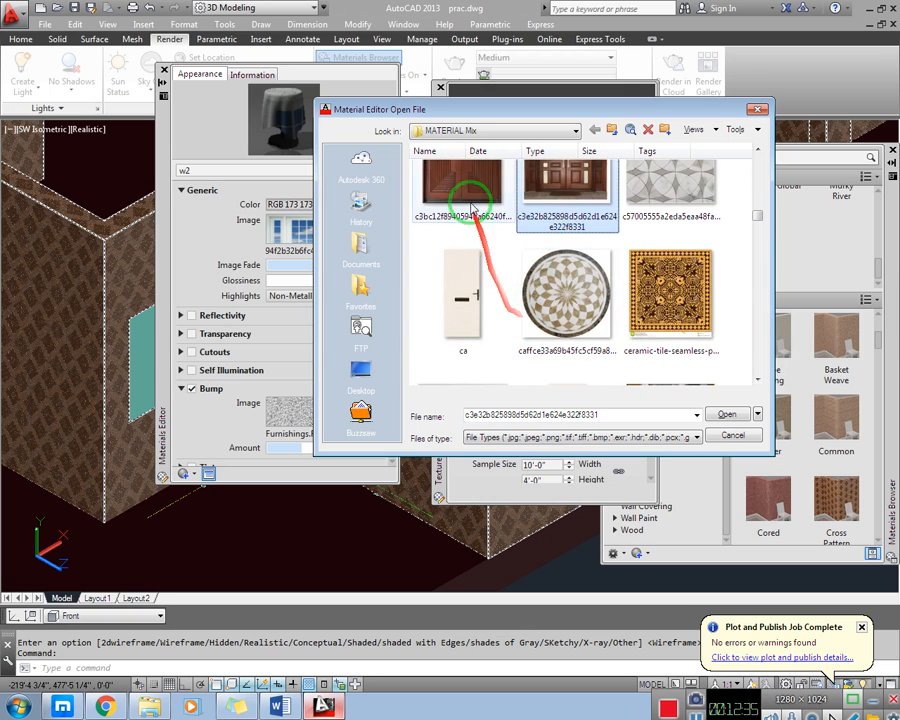
click(476, 221)
scroll(588, 326, down, 4)
scroll(540, 315, down, 5)
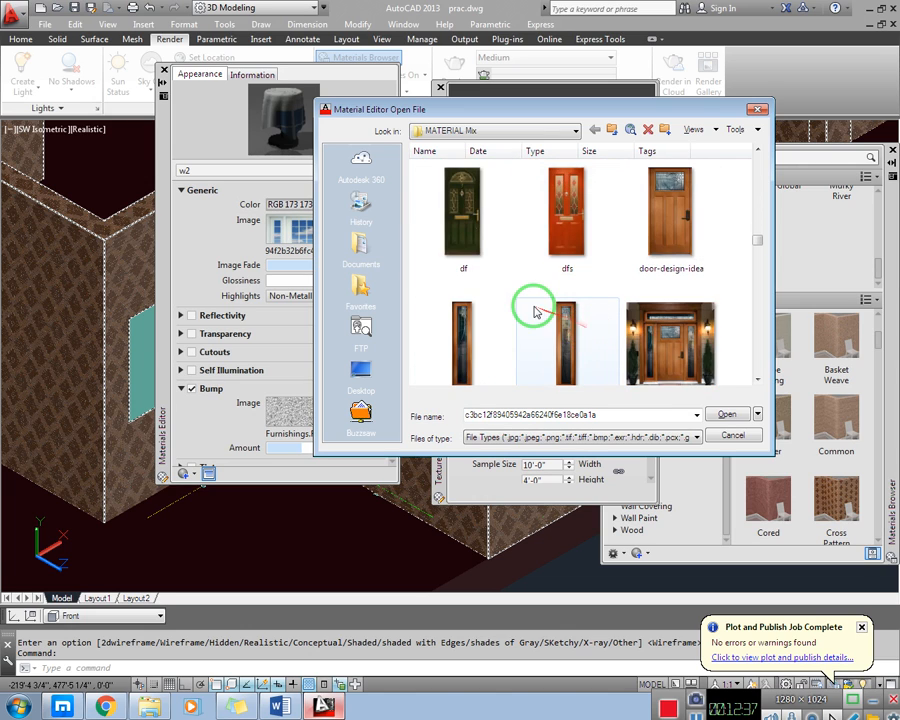
click(566, 218)
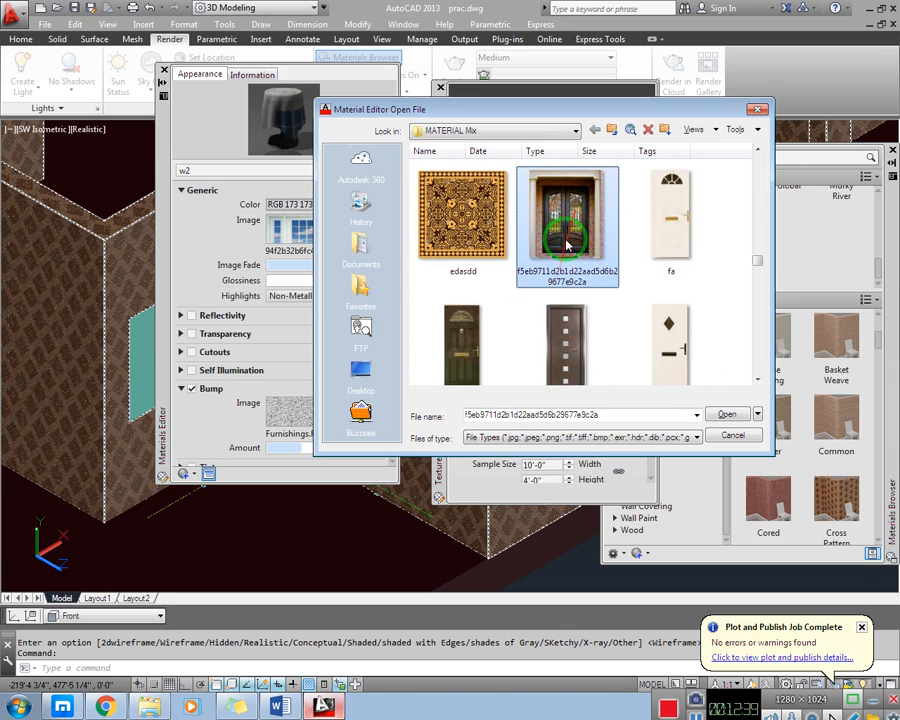
scroll(564, 244, down, 3)
scroll(576, 265, down, 2)
scroll(576, 270, down, 6)
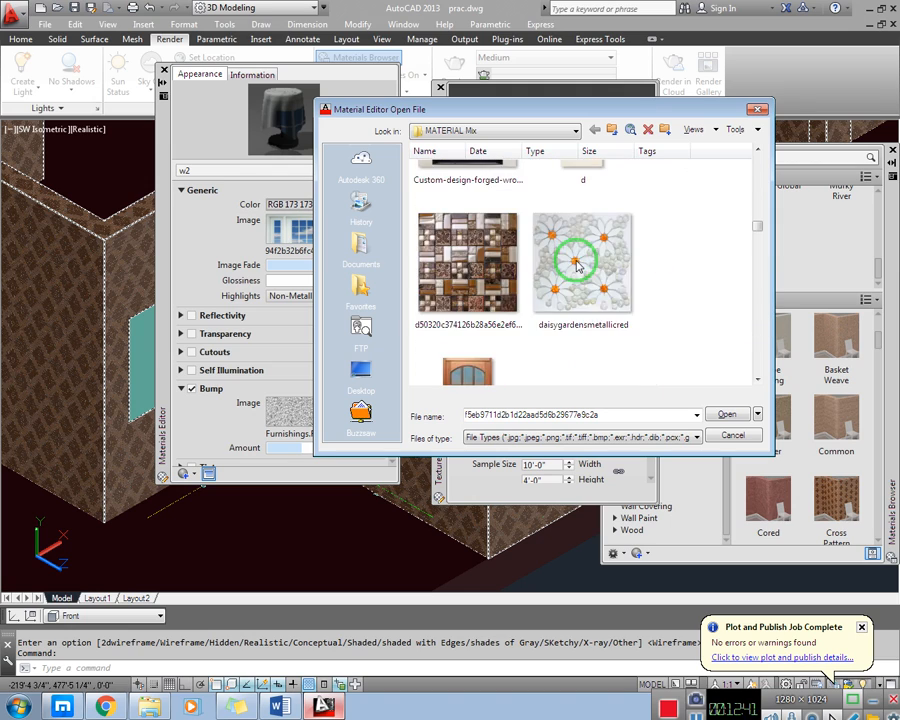
scroll(575, 287, down, 4)
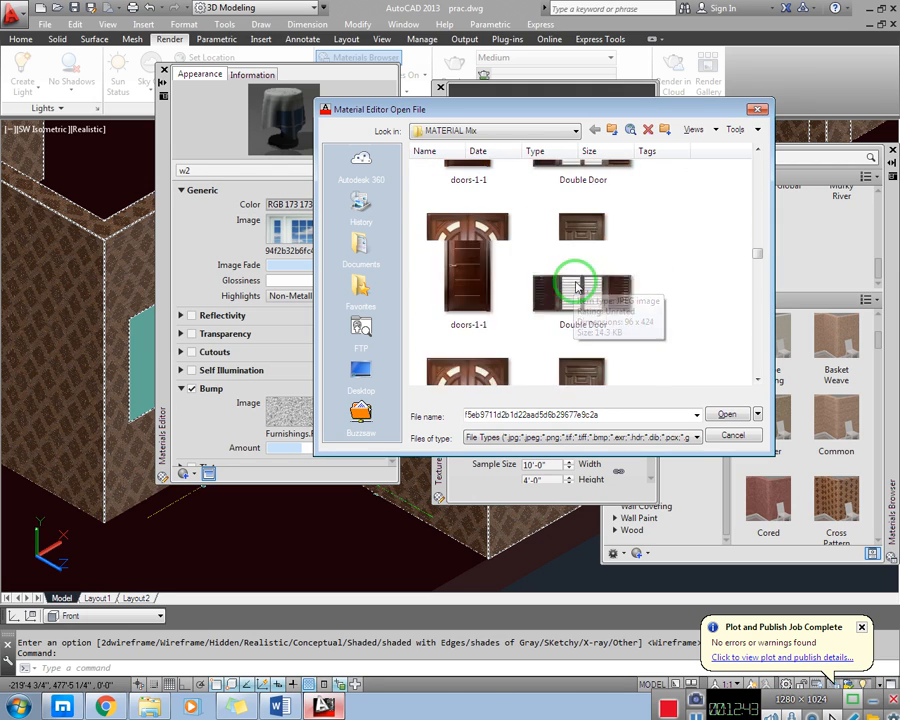
click(491, 243)
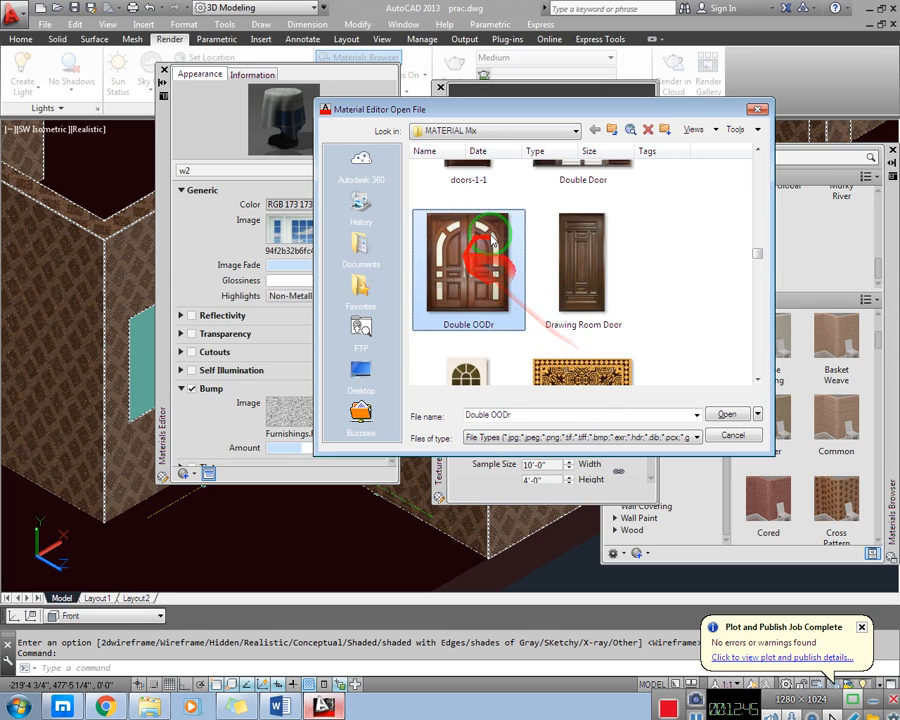
- Try the window-1906744_960_720 image from the MATERIAL Mix folder as the w2 color texture
scroll(487, 280, down, 4)
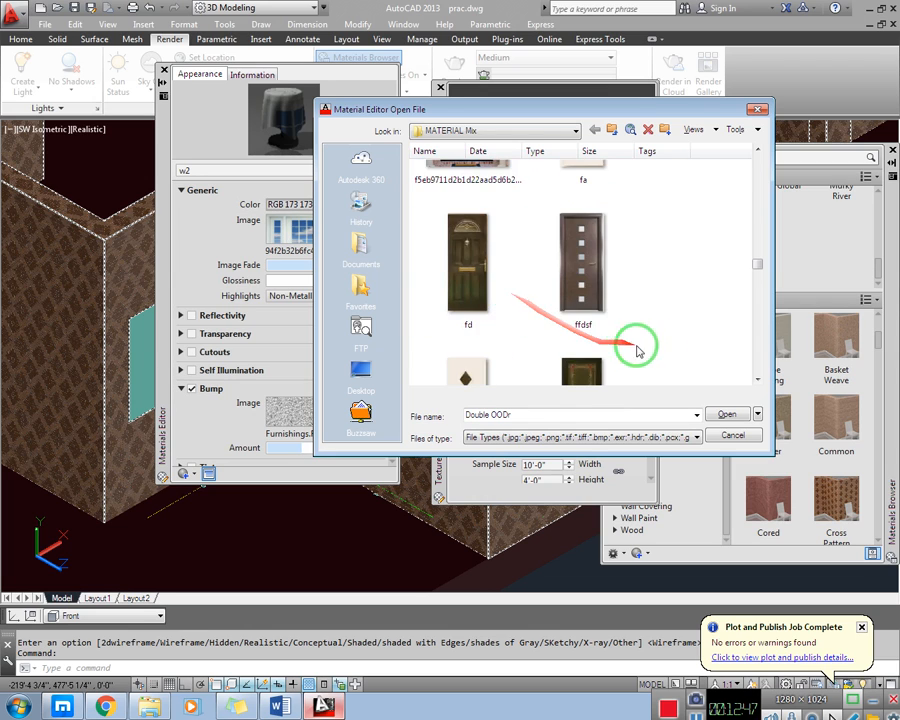
scroll(680, 347, down, 4)
scroll(620, 300, down, 6)
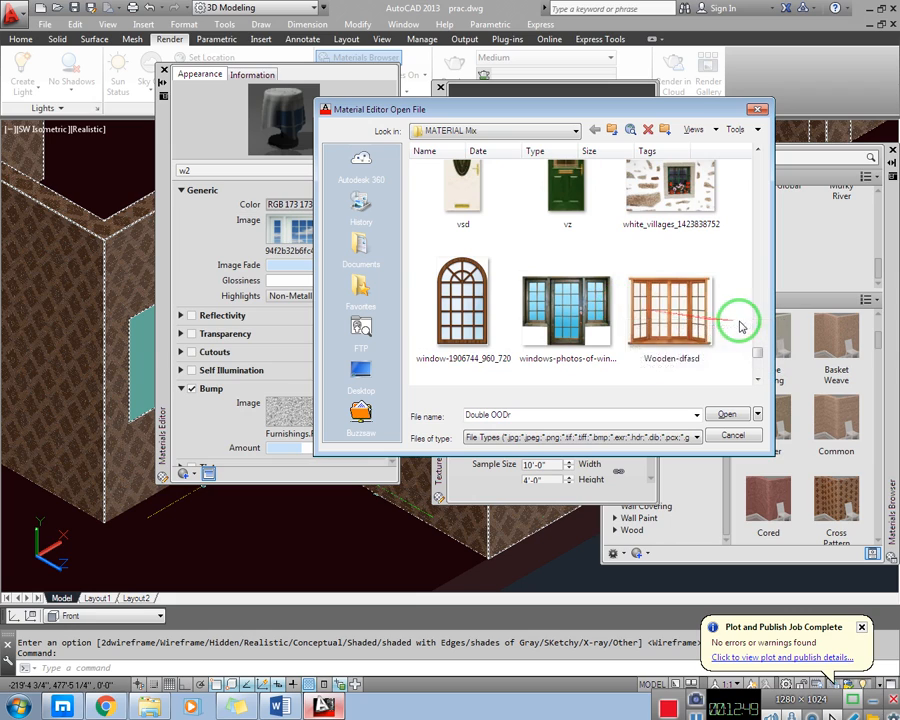
click(668, 318)
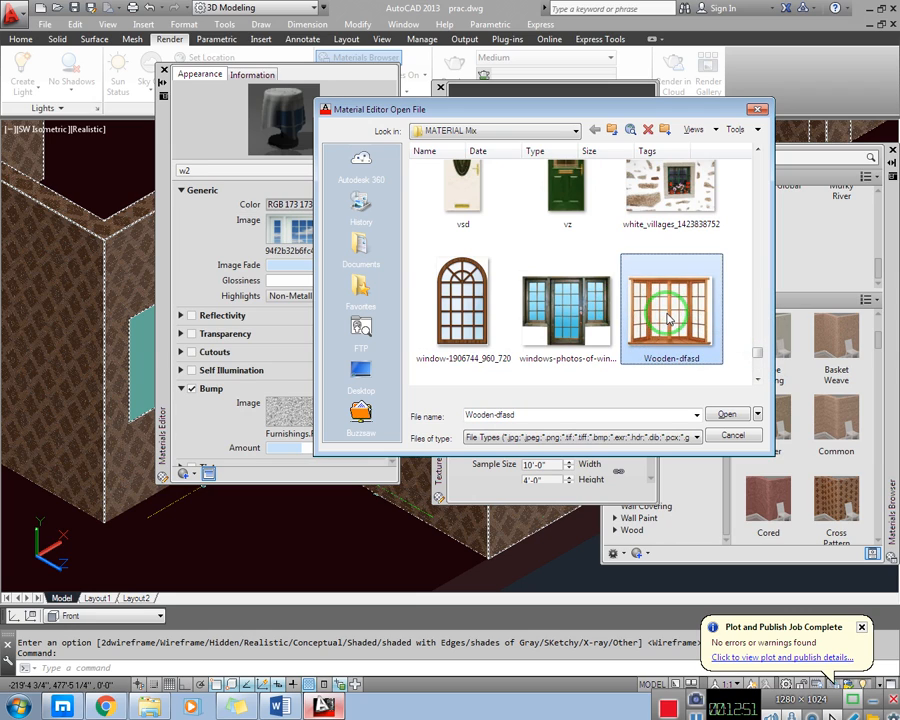
click(598, 338)
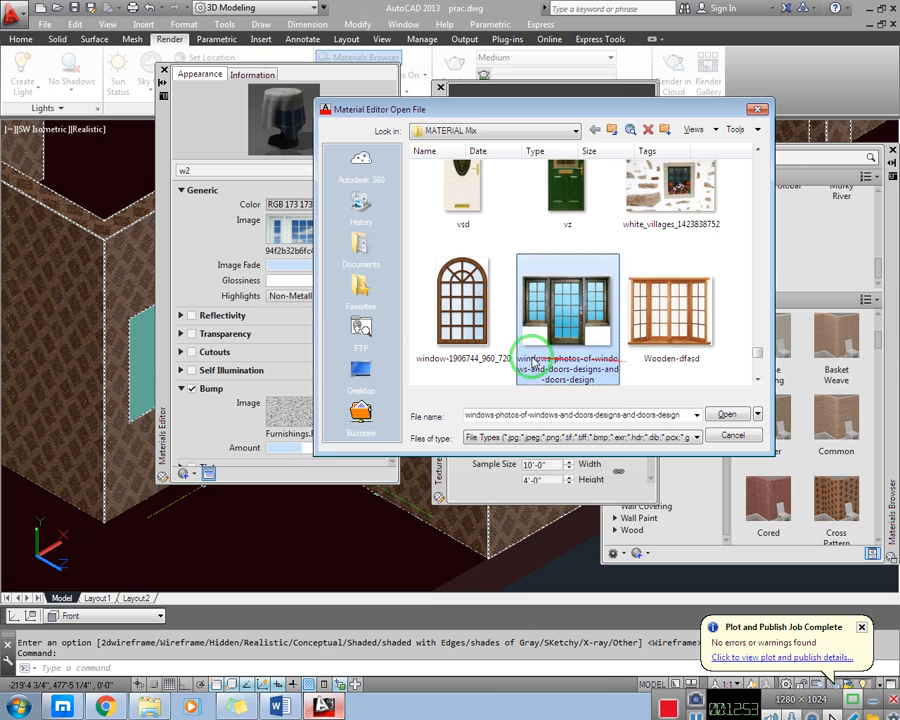
click(462, 301)
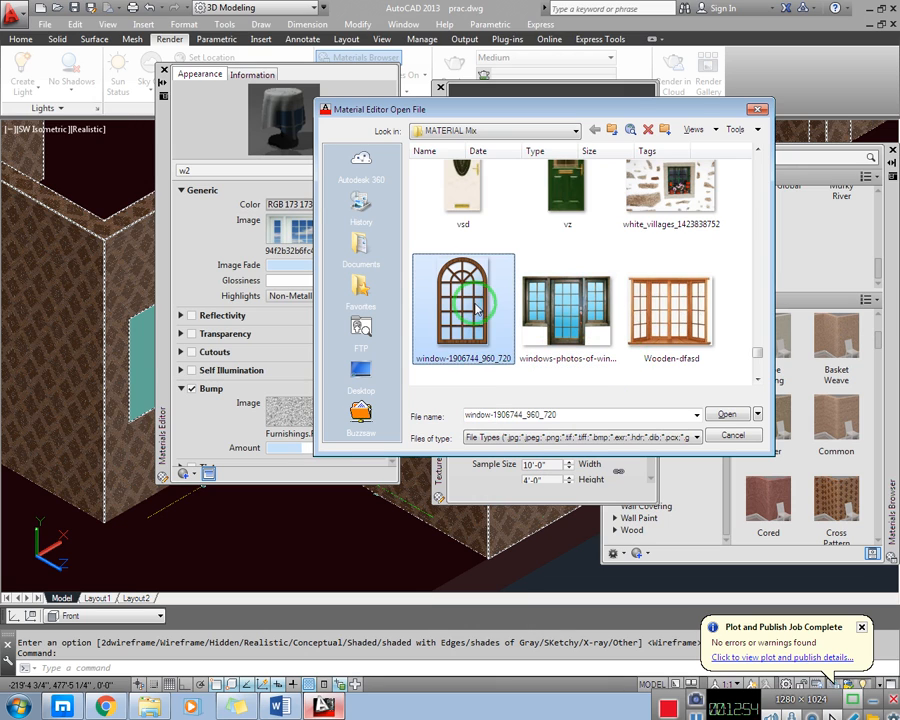
click(725, 413)
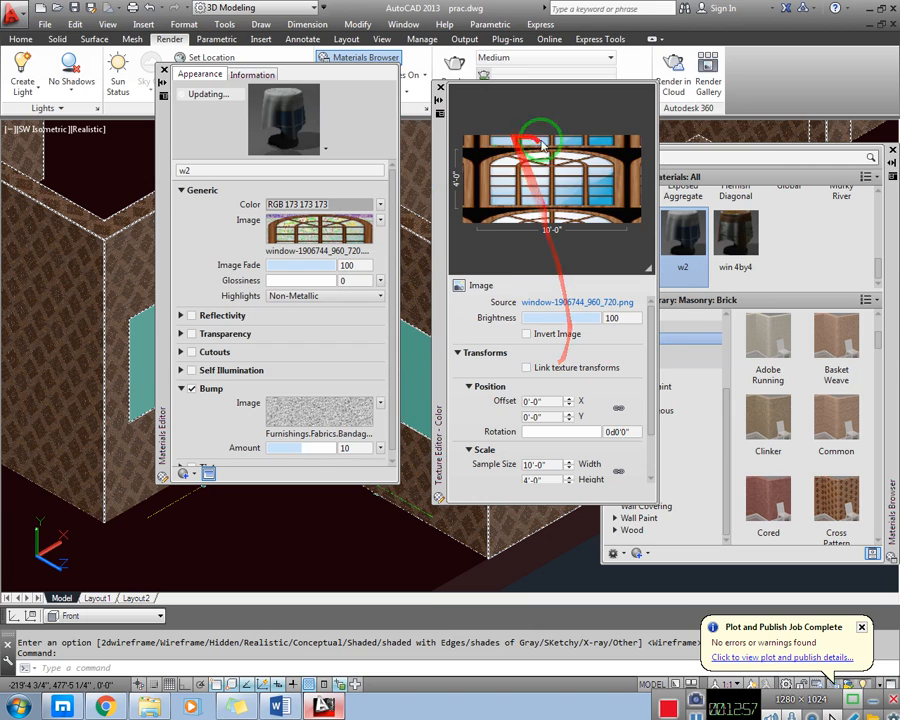
- Replace the w2 texture's source with the stained-glass window image beginning with 7c8f555669 in the MATERIAL Mix folder
click(540, 301)
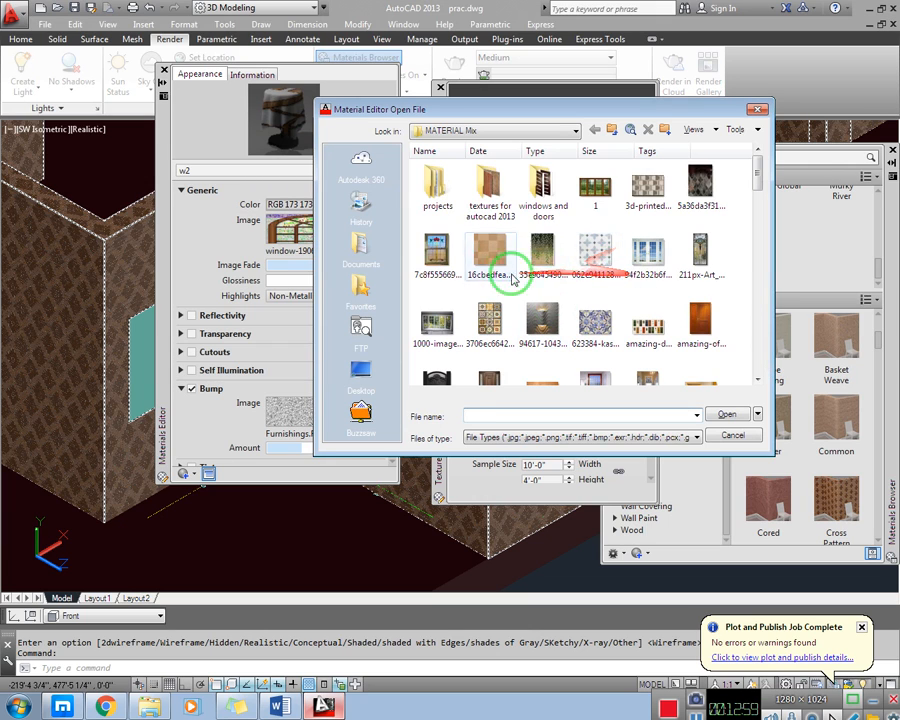
click(437, 262)
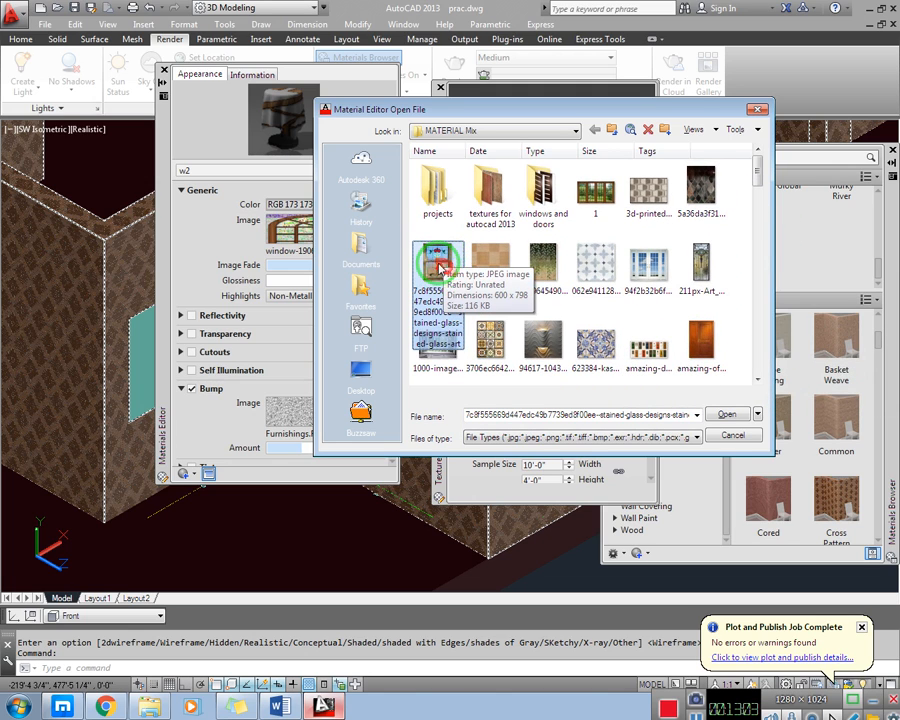
click(727, 415)
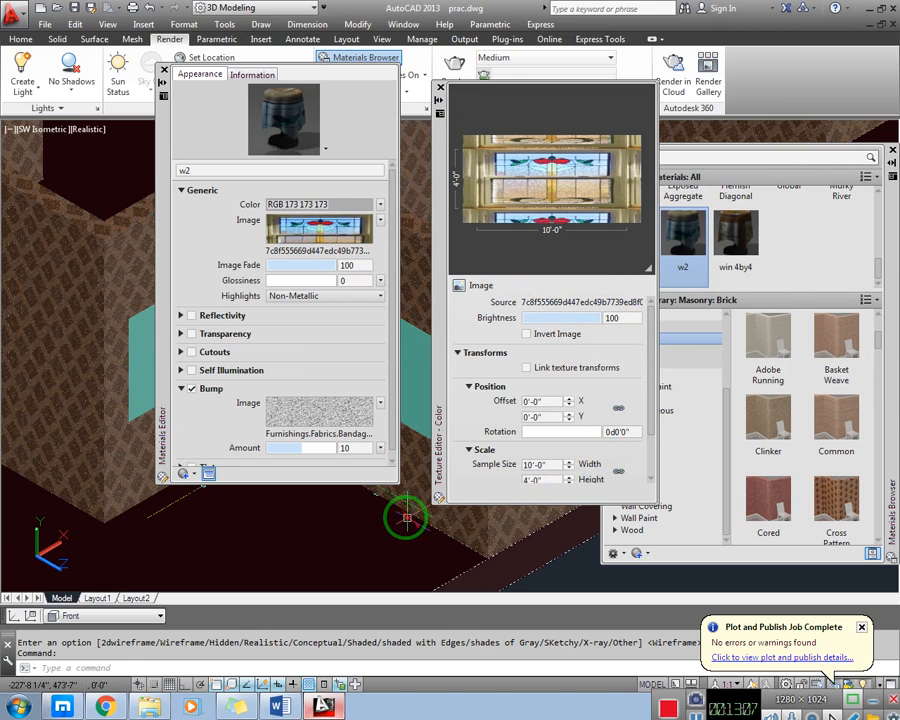
- Set the w2 texture's sample width to 5' and close the texture and material editors
drag(650, 318, 652, 431)
click(545, 411)
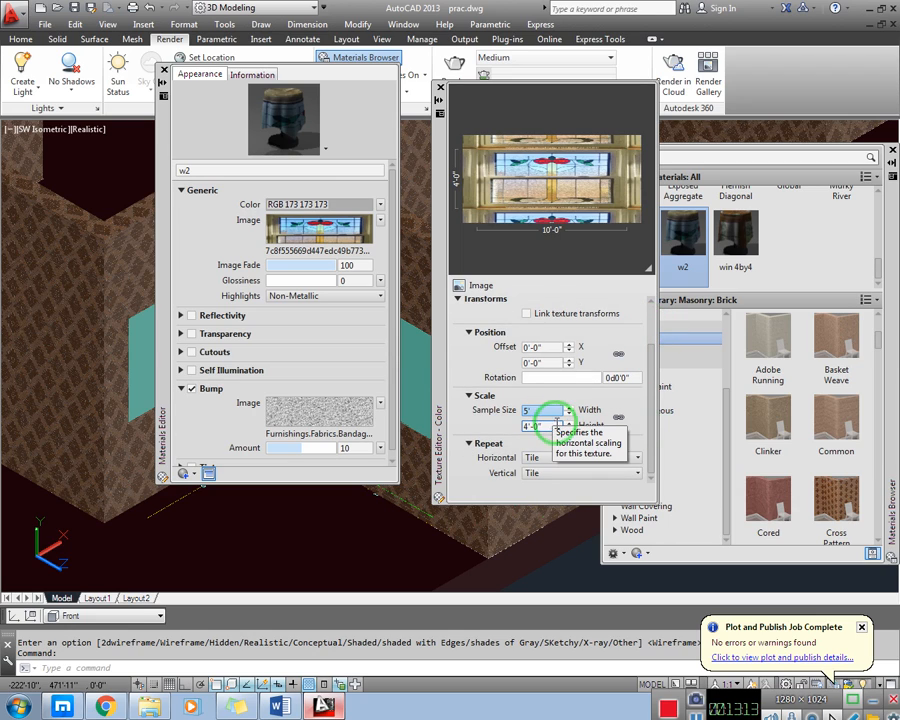
text(5')
key(Tab)
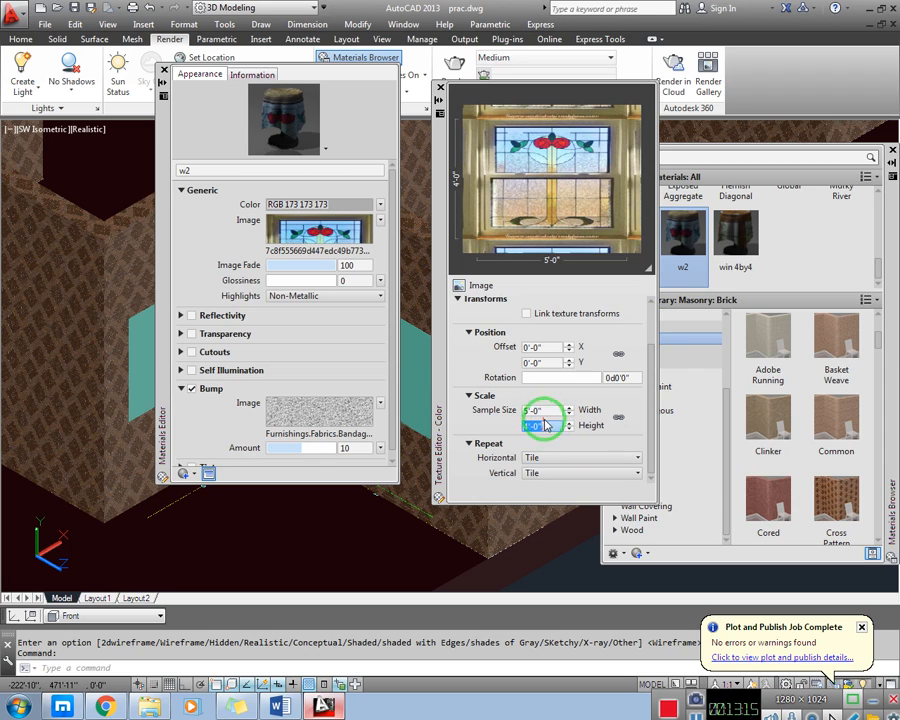
click(440, 87)
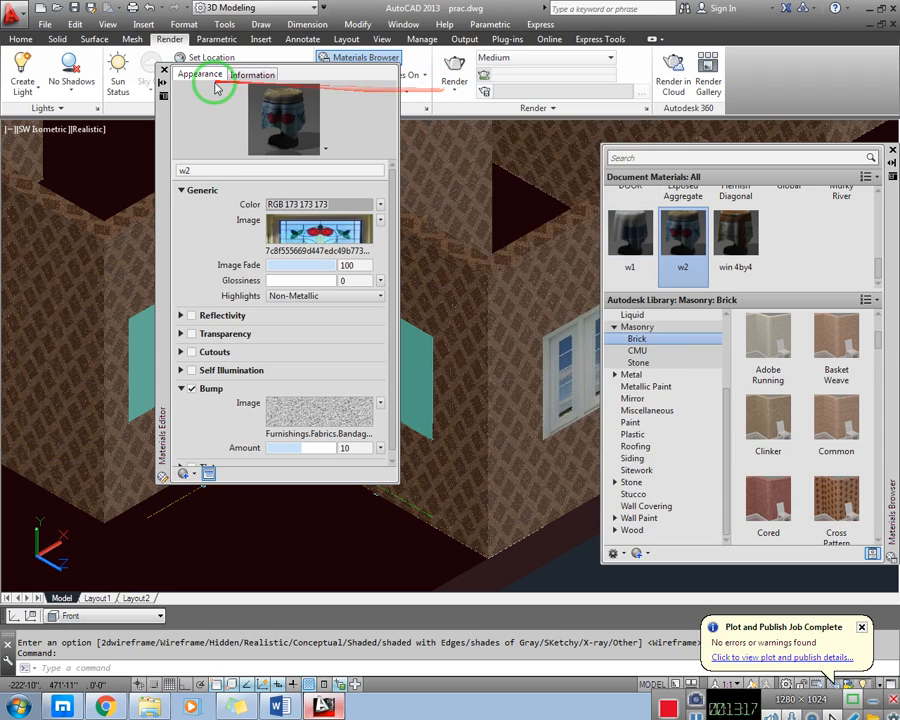
click(163, 72)
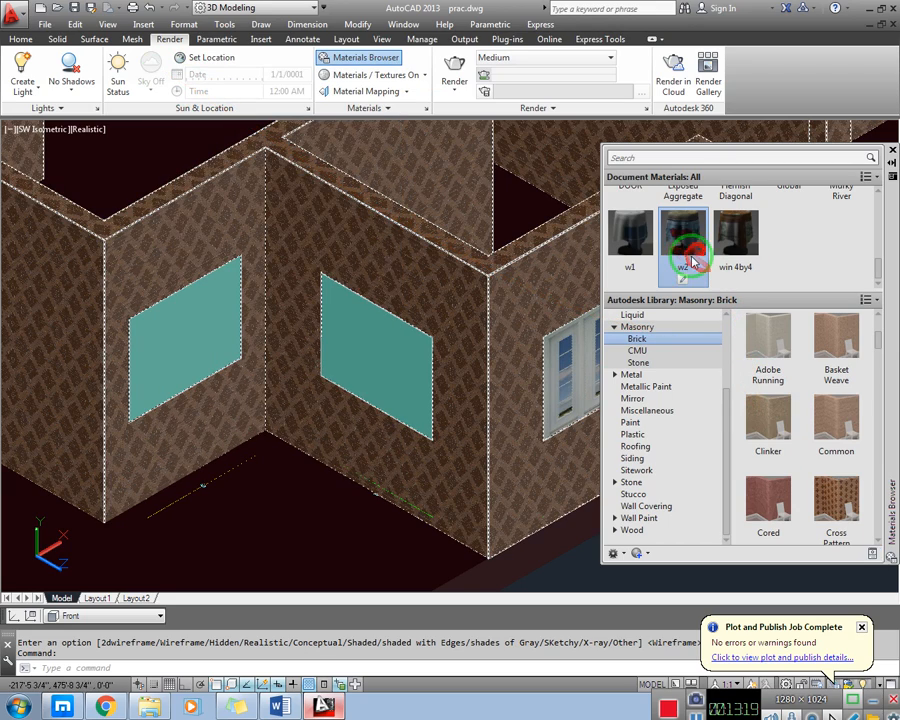
- Apply the w2 material to the middle window panel and check its fit up close
drag(686, 242, 364, 346)
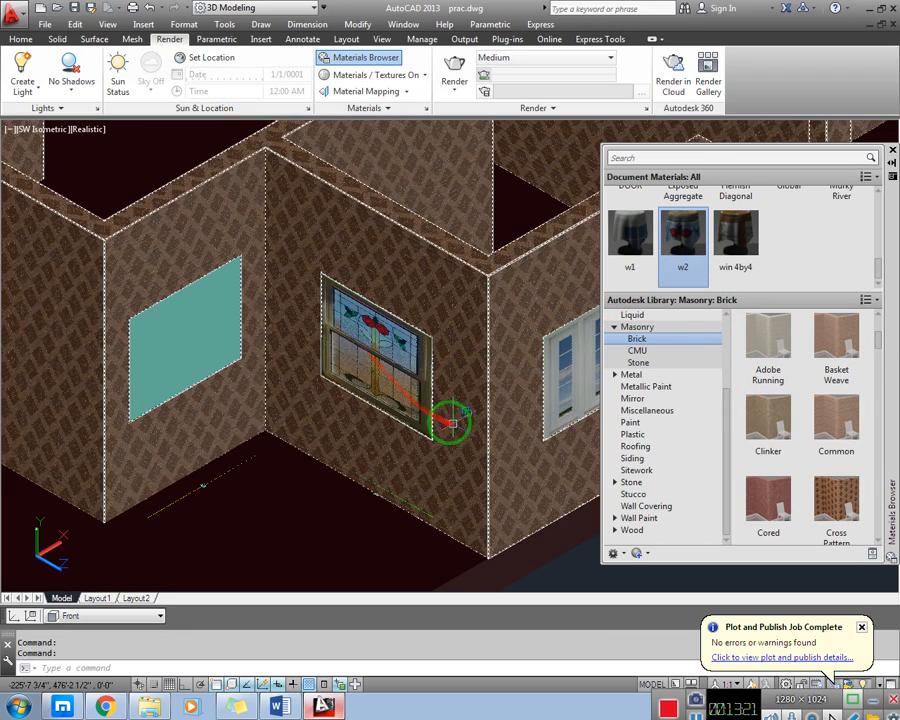
scroll(376, 365, up, 2)
scroll(376, 362, up, 2)
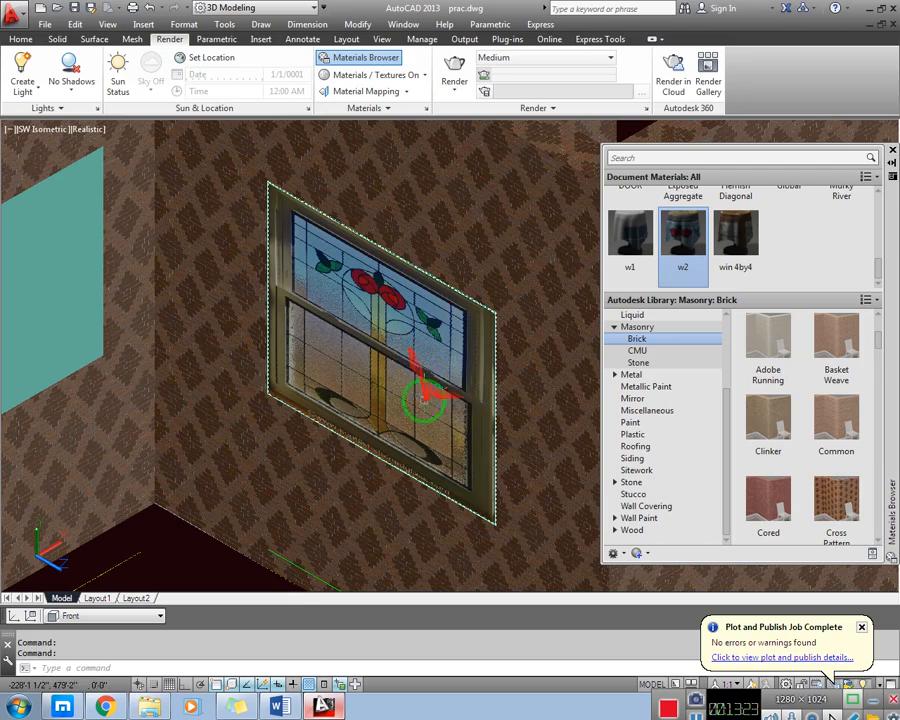
scroll(447, 388, down, 4)
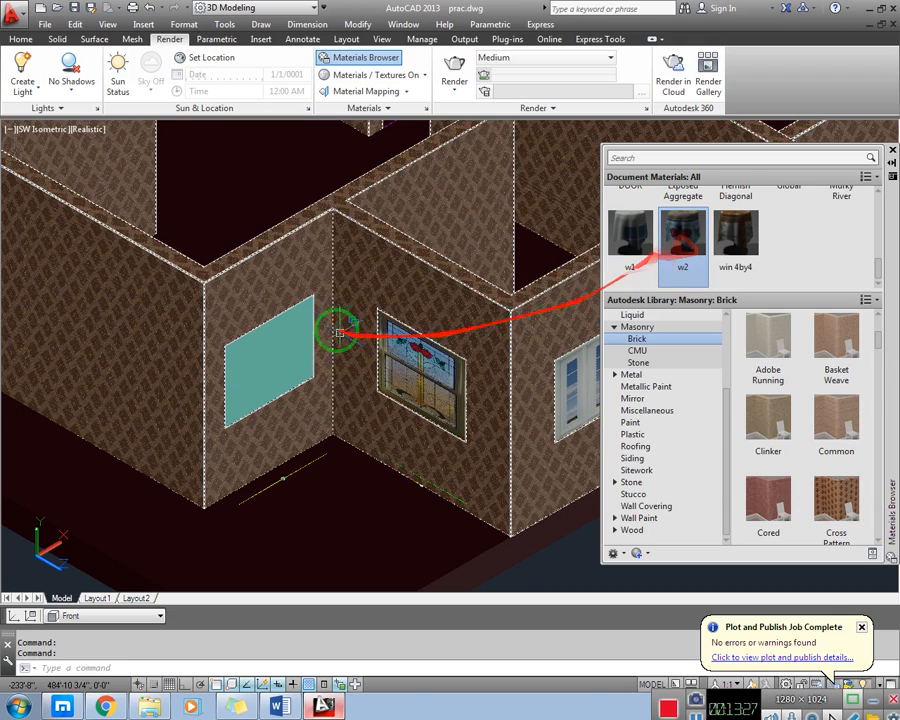
- Apply the w2 material to the leftmost window panel and inspect the three textured windows together
drag(683, 235, 262, 335)
scroll(370, 352, up, 3)
scroll(371, 353, down, 4)
middle_drag(438, 358, 278, 367)
shift+middle_drag(362, 362, 223, 373)
mouse_move(47, 136)
shift+middle_down()
mouse_move(212, 250)
mouse_move(53, 139)
shift+middle_up()
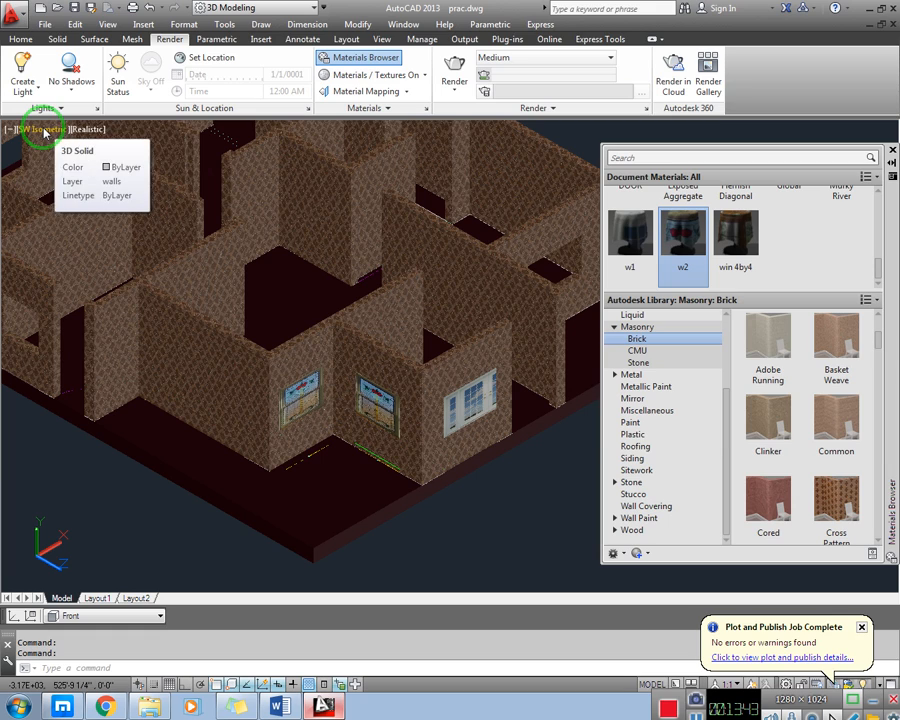
- View the house from the NE isometric direction and examine the window opening in the far outer wall
click(45, 131)
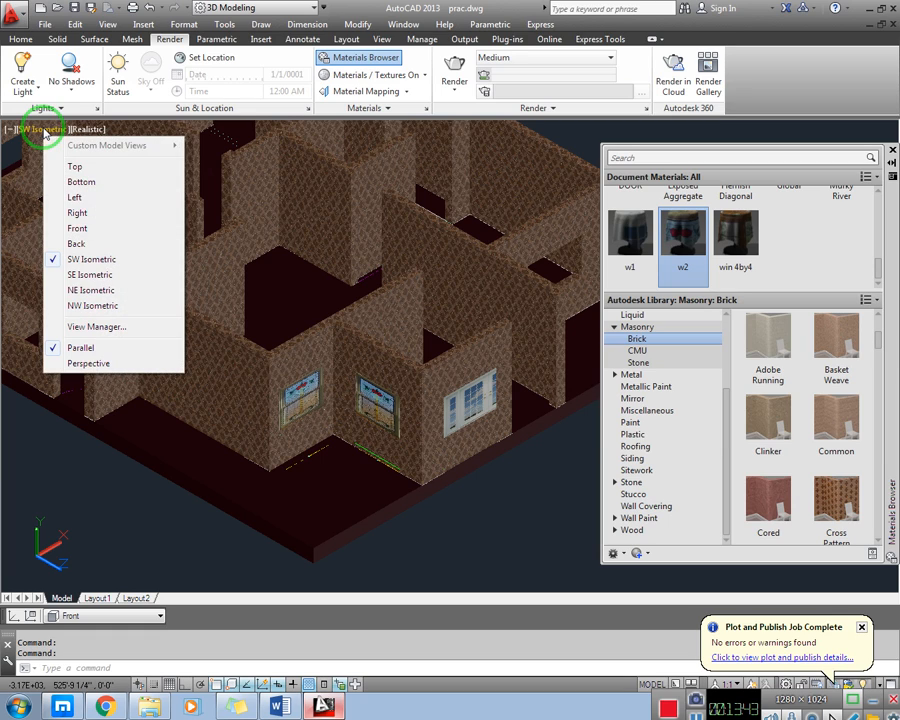
click(83, 292)
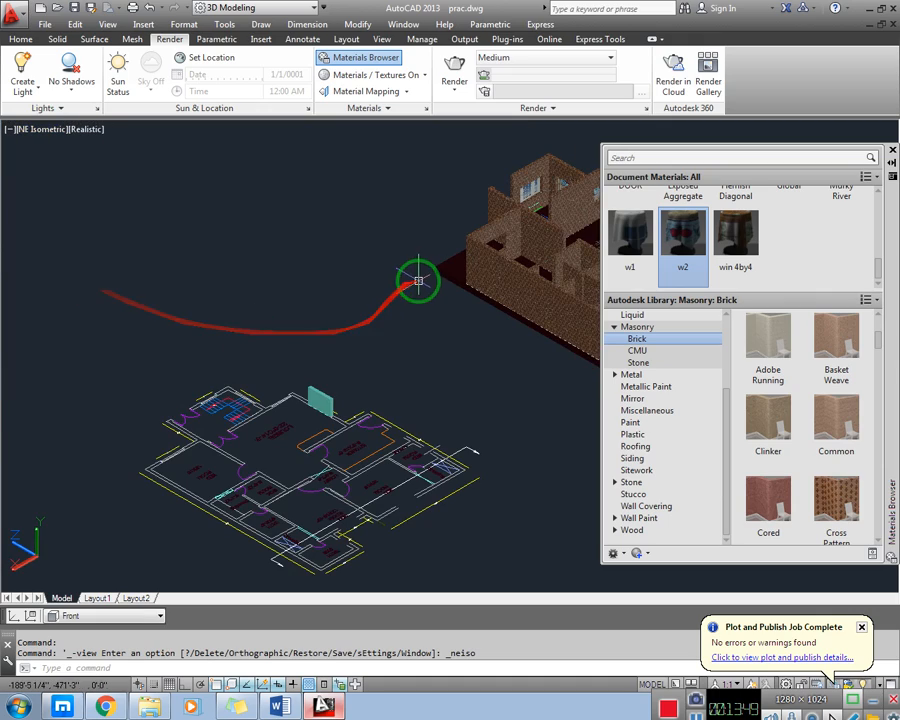
scroll(280, 320, up, 1)
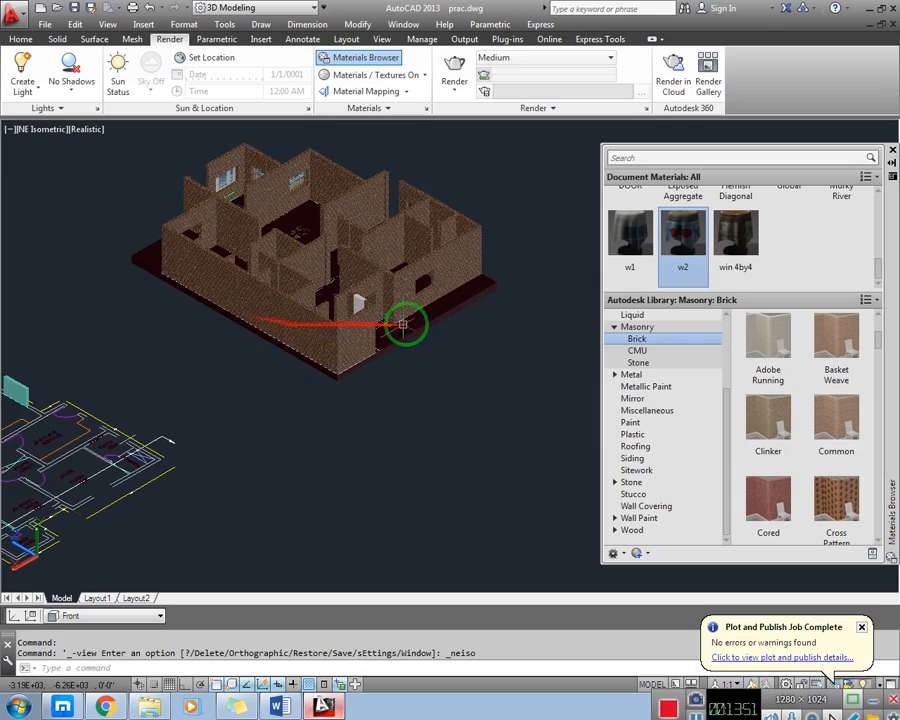
scroll(410, 318, up, 3)
scroll(365, 300, up, 5)
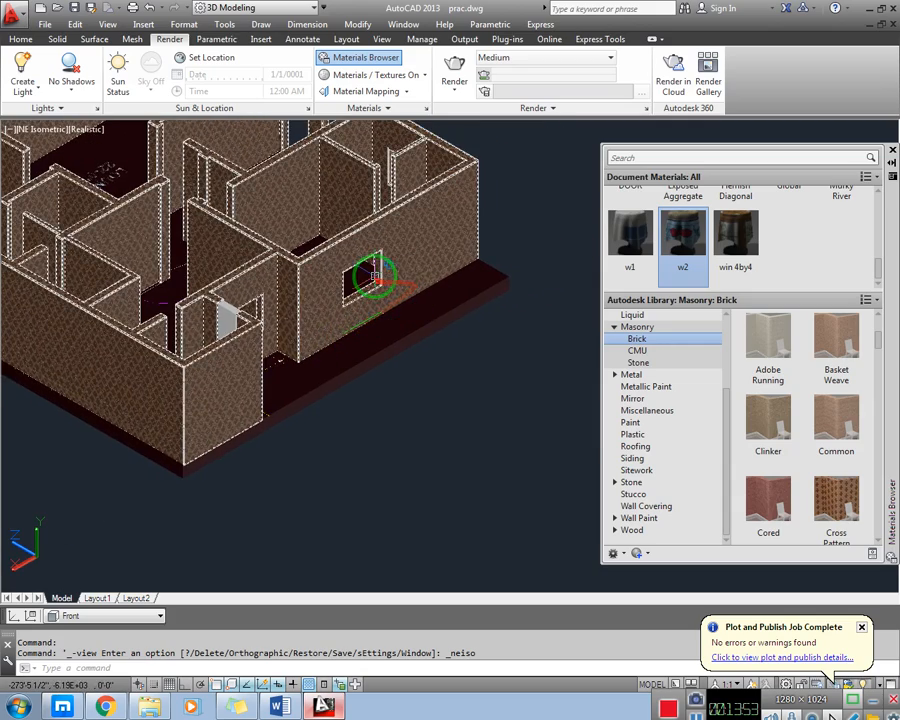
shift+middle_drag(373, 287, 390, 285)
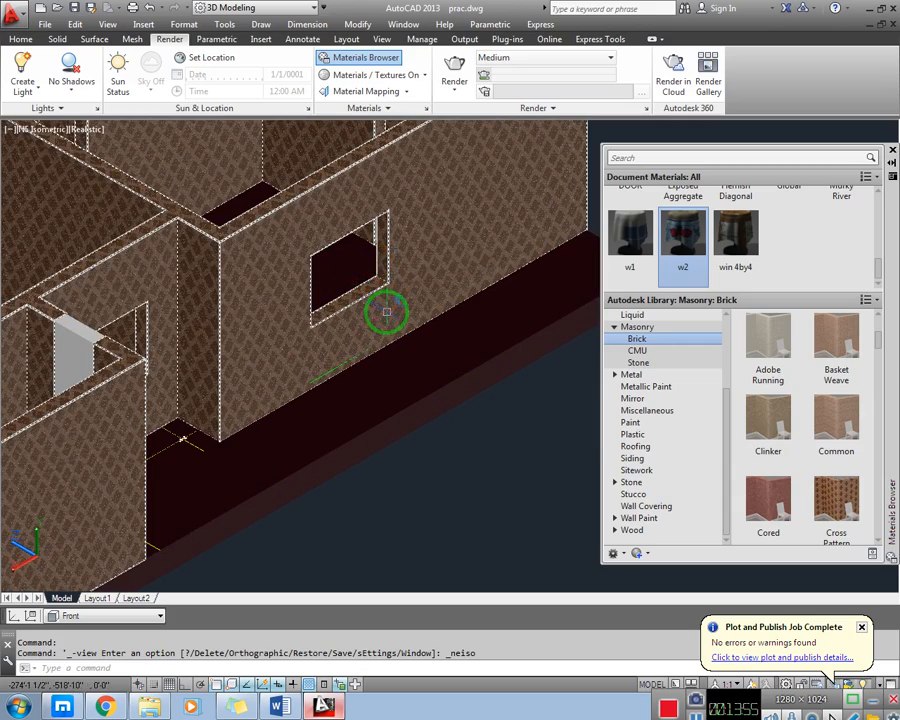
scroll(388, 314, down, 3)
scroll(390, 305, up, 5)
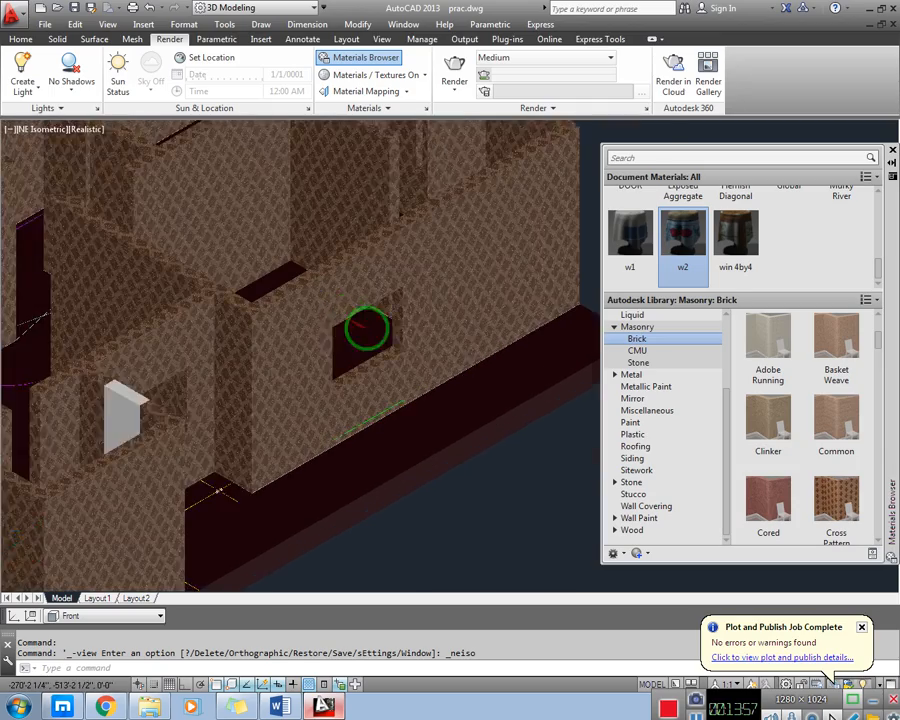
drag(686, 233, 450, 295)
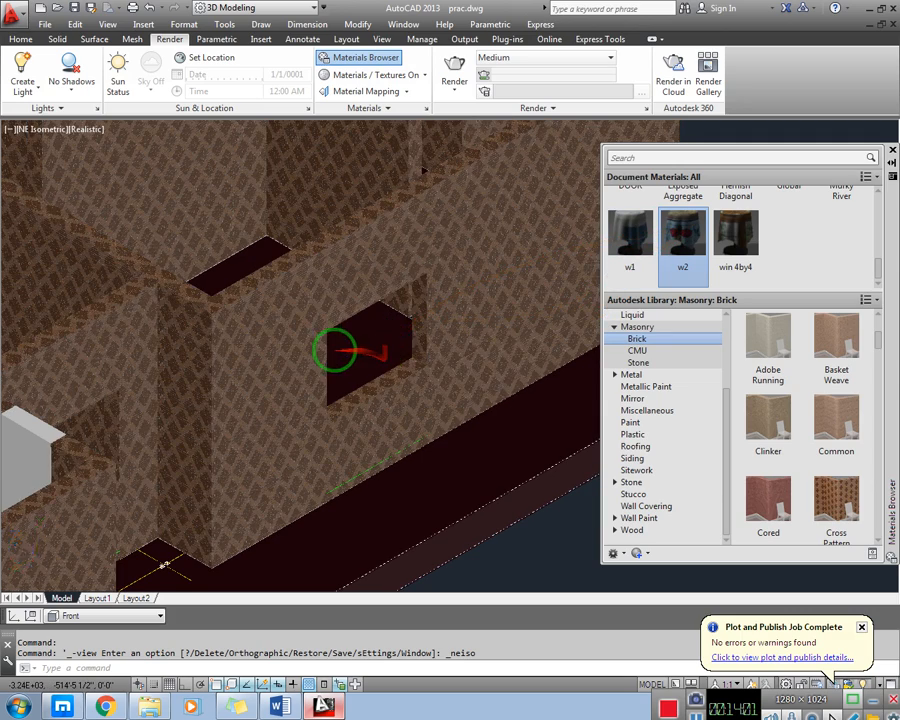
scroll(336, 350, down, 4)
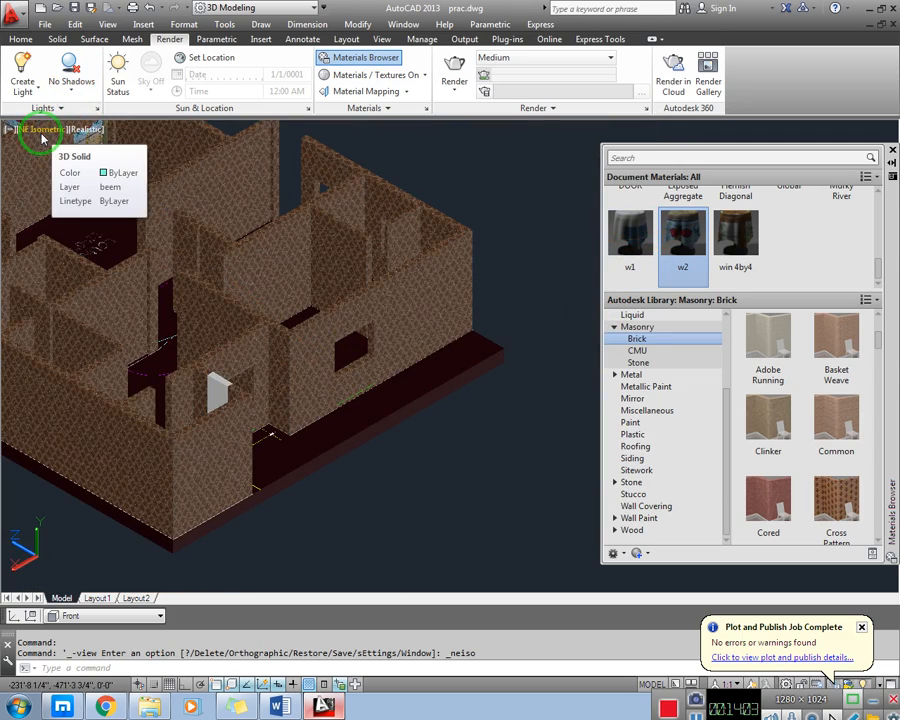
- Return to the SW isometric view and show the gap beside the w1 window wall in the Wireframe visual style
click(42, 130)
click(97, 260)
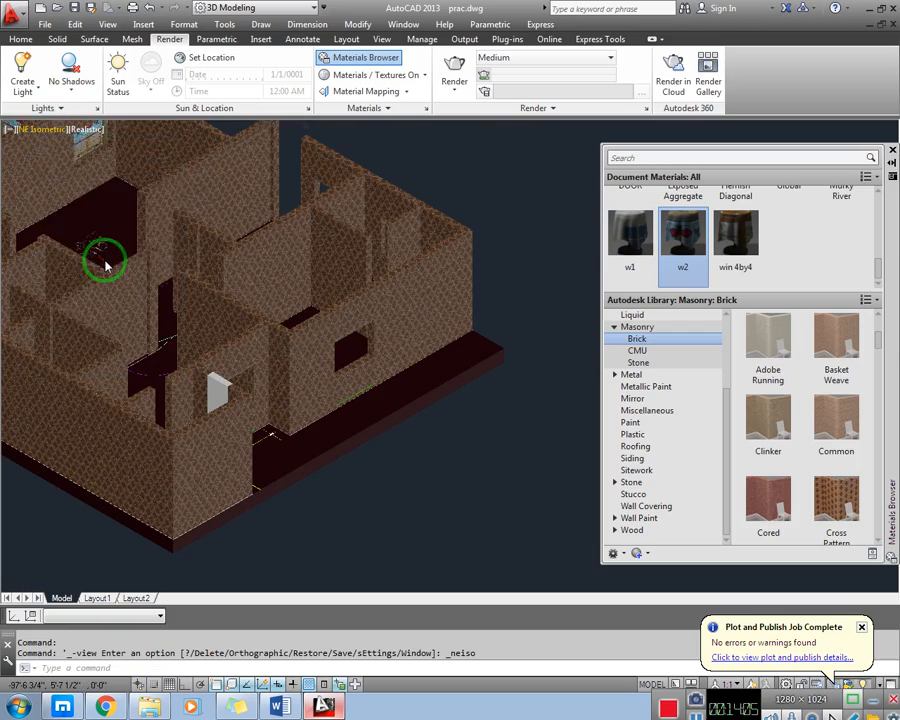
scroll(298, 420, up, 5)
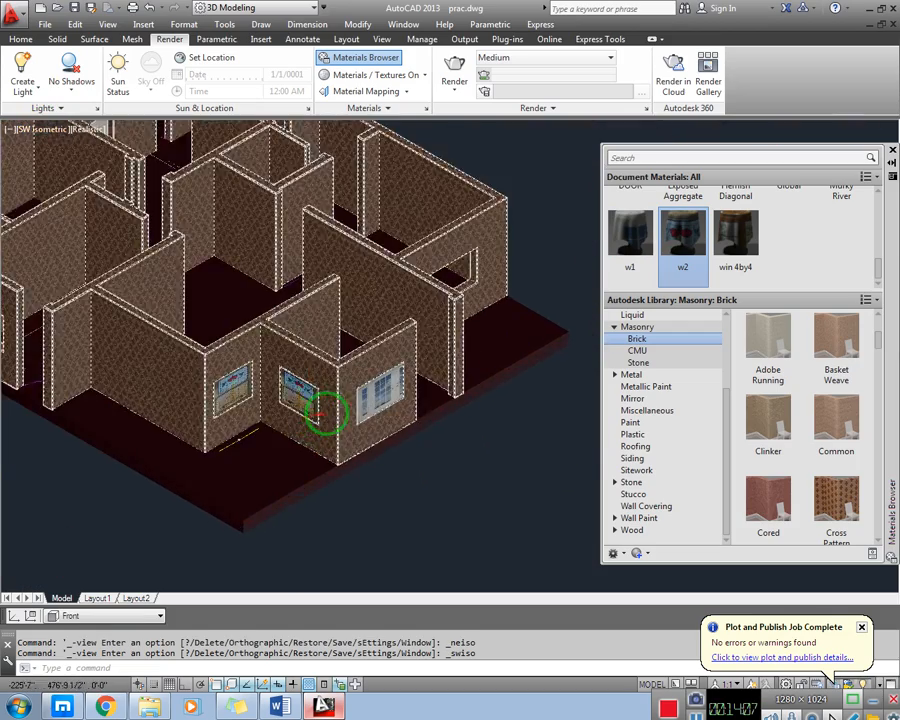
scroll(300, 360, up, 2)
scroll(338, 361, down, 2)
middle_drag(448, 355, 247, 359)
scroll(325, 338, up, 2)
middle_drag(322, 358, 252, 380)
scroll(246, 336, up, 2)
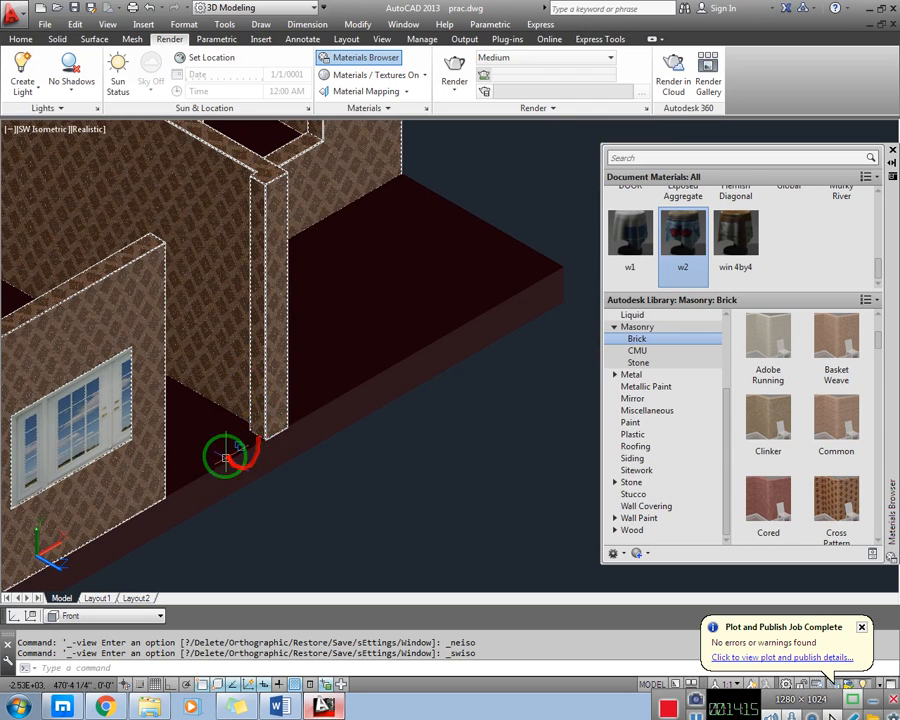
middle_drag(236, 439, 275, 430)
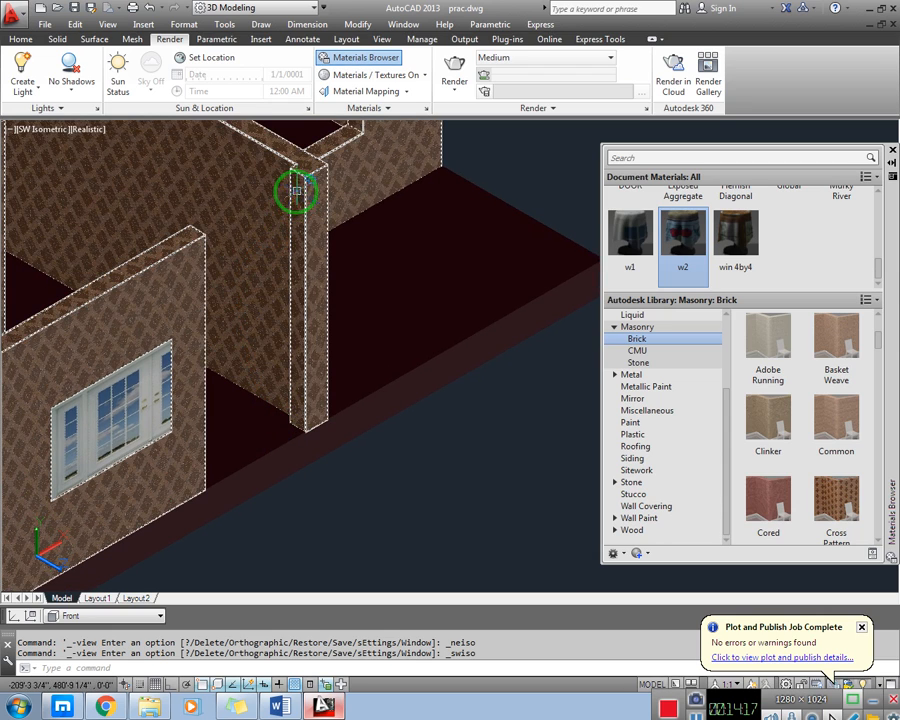
click(89, 130)
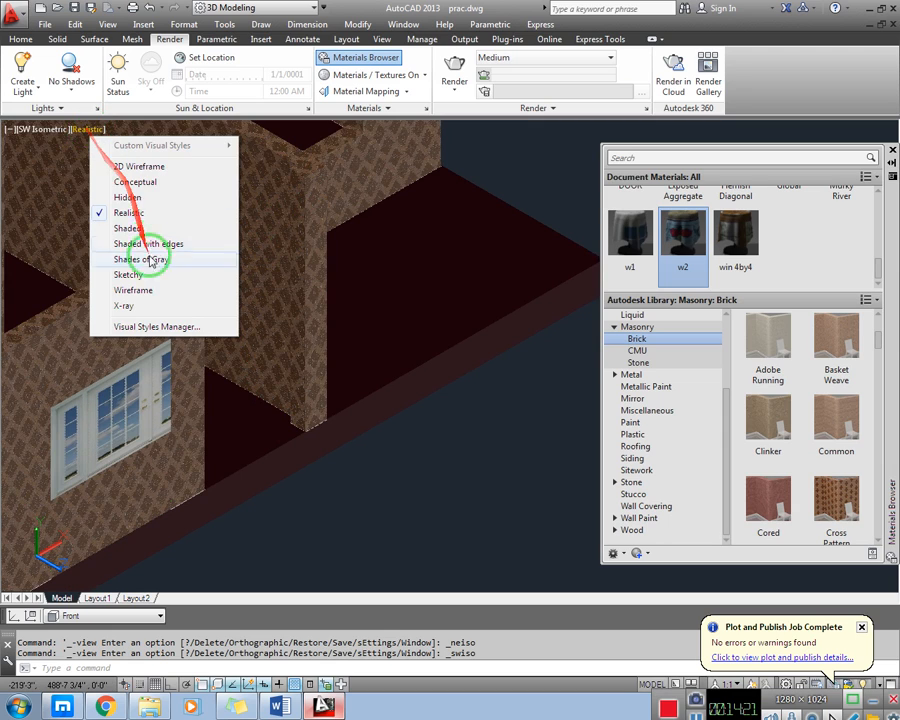
click(150, 292)
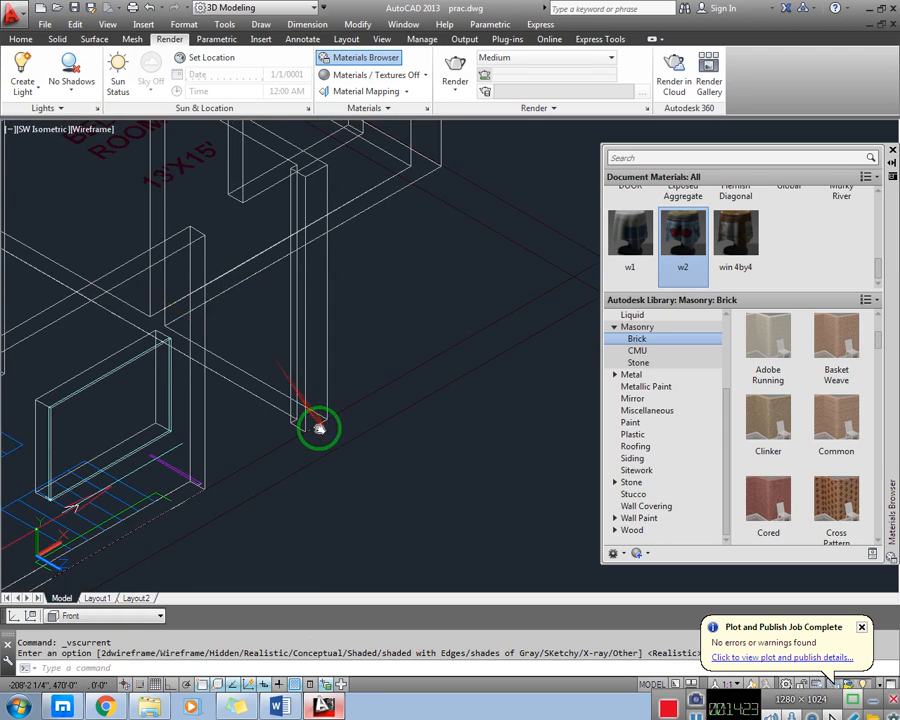
scroll(319, 428, up, 2)
text(rec)
key(Return)
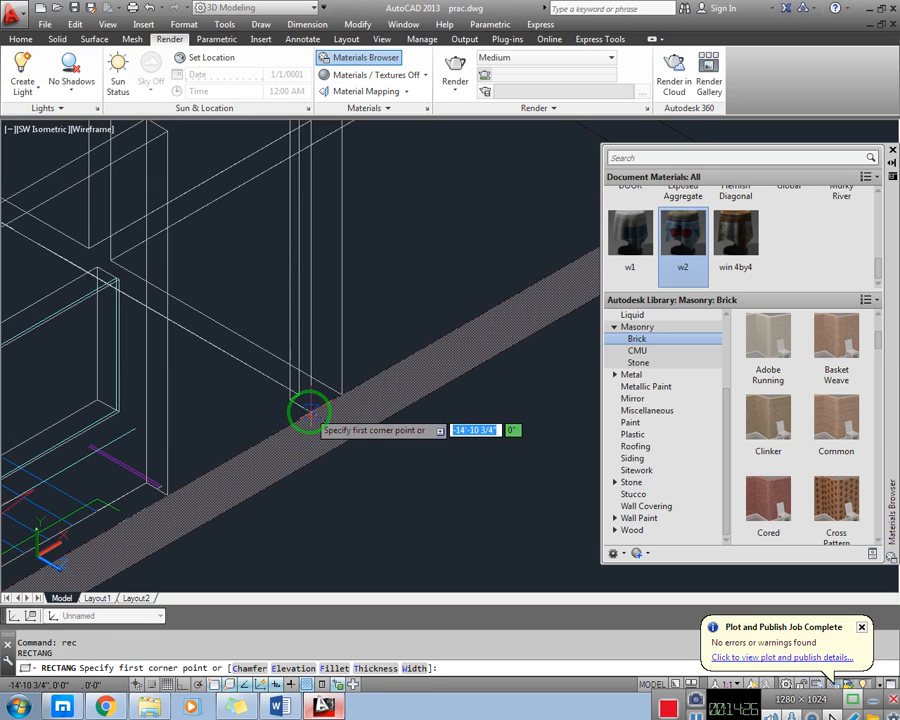
click(310, 412)
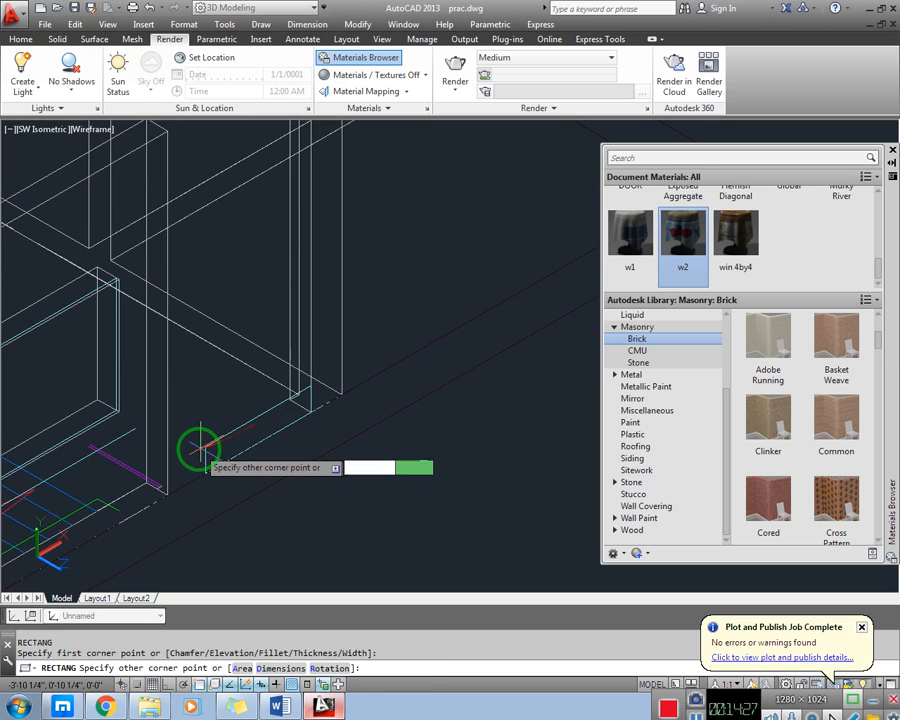
key(Escape)
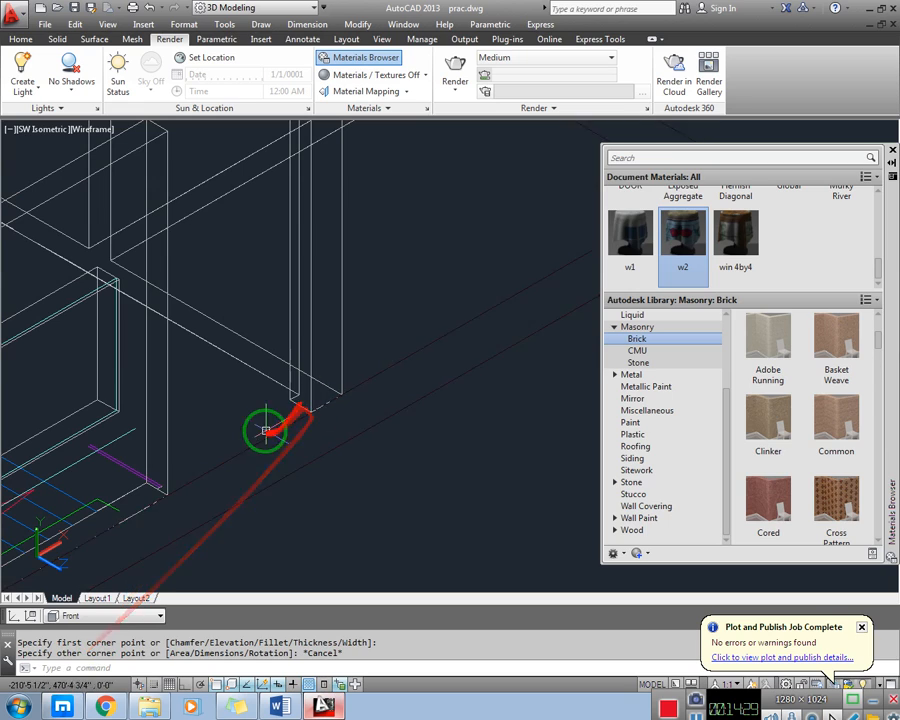
- Set the UCS to Top and draw a rectangle across the base of the gap beside the window wall
click(100, 616)
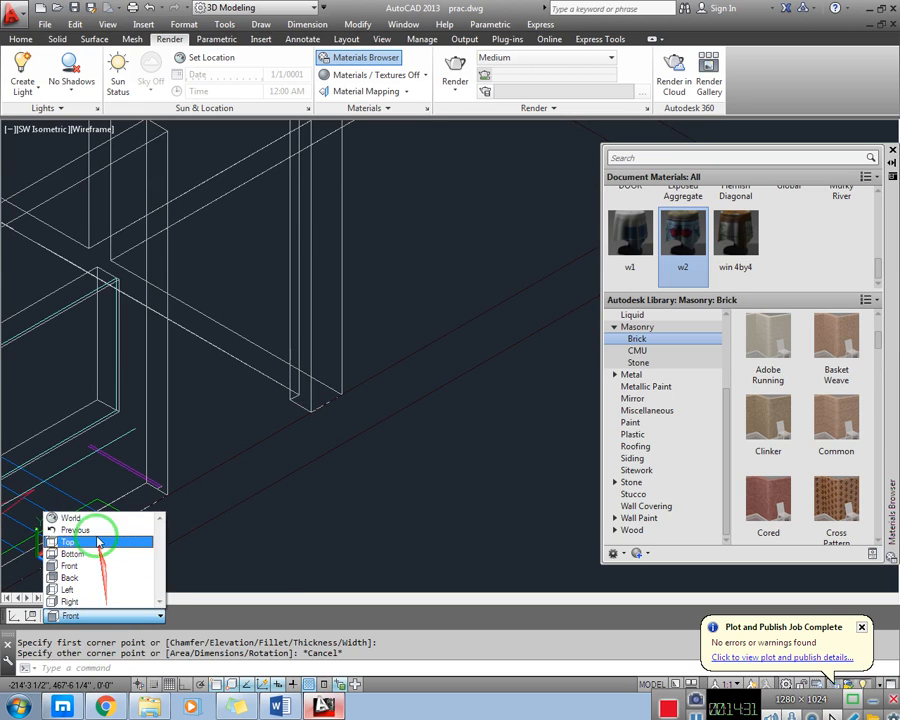
click(90, 538)
key(Escape)
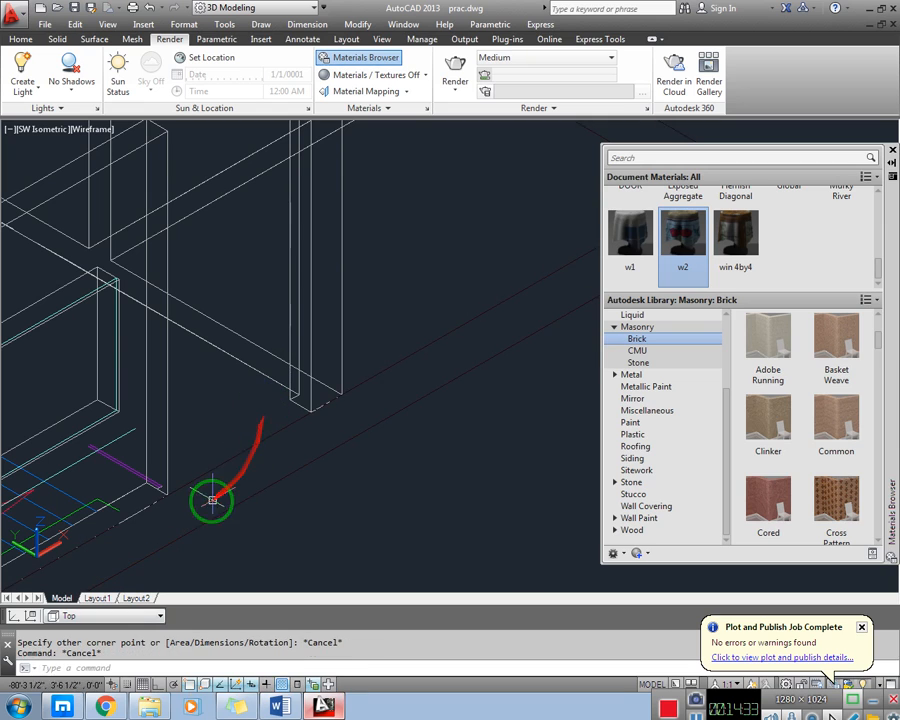
text(rec)
key(Return)
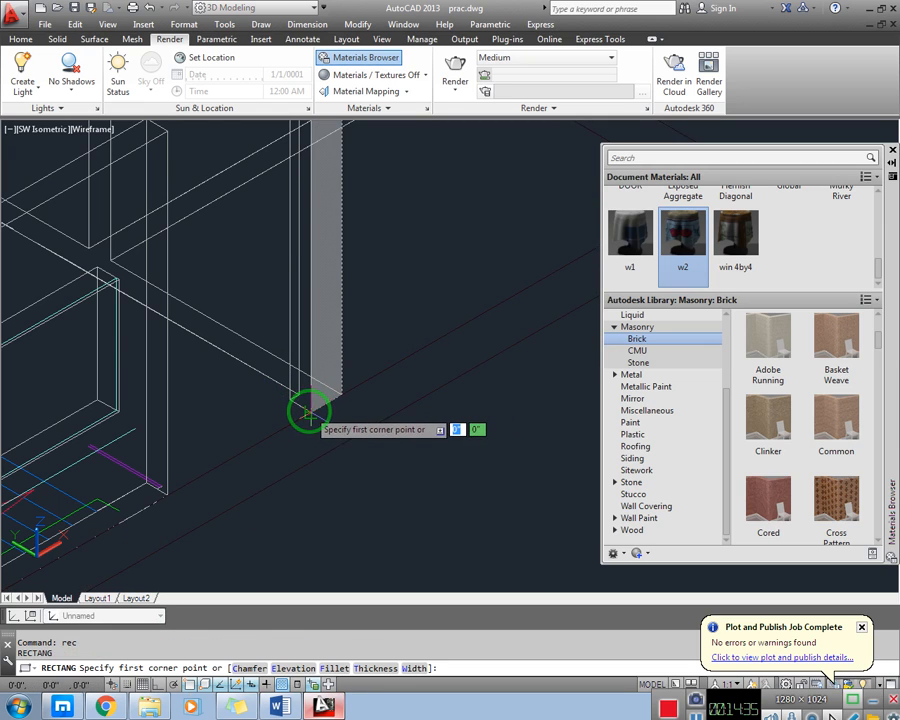
click(309, 409)
key(Escape)
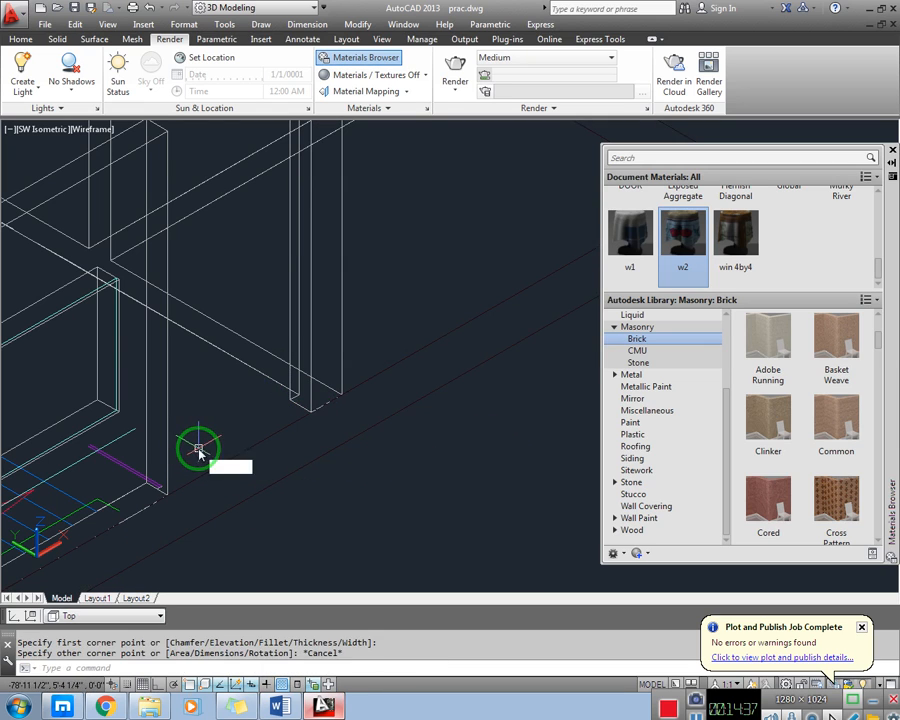
text(rec)
key(Return)
click(221, 451)
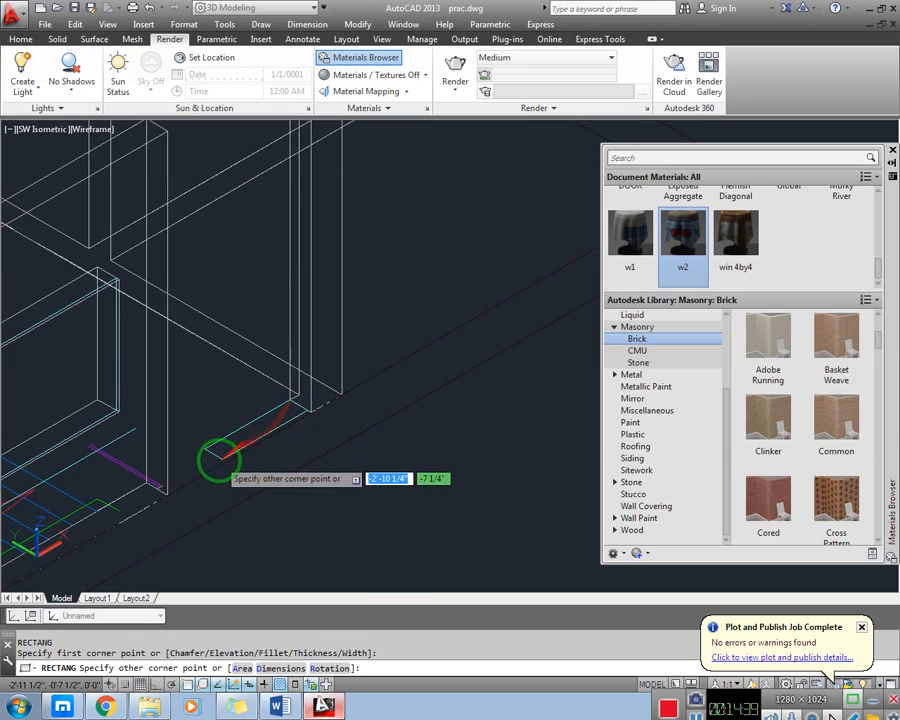
key(Escape)
- Extrude the gap rectangle to a height of 3'
click(230, 435)
text(etr)
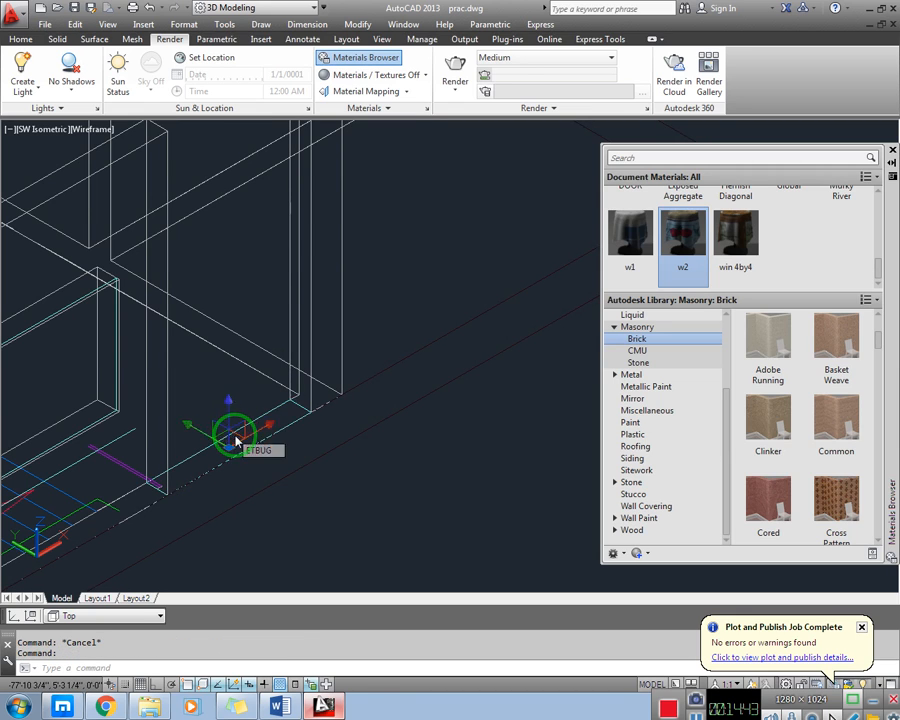
key(Escape)
scroll(260, 439, down, 2)
middle_drag(250, 389, 241, 414)
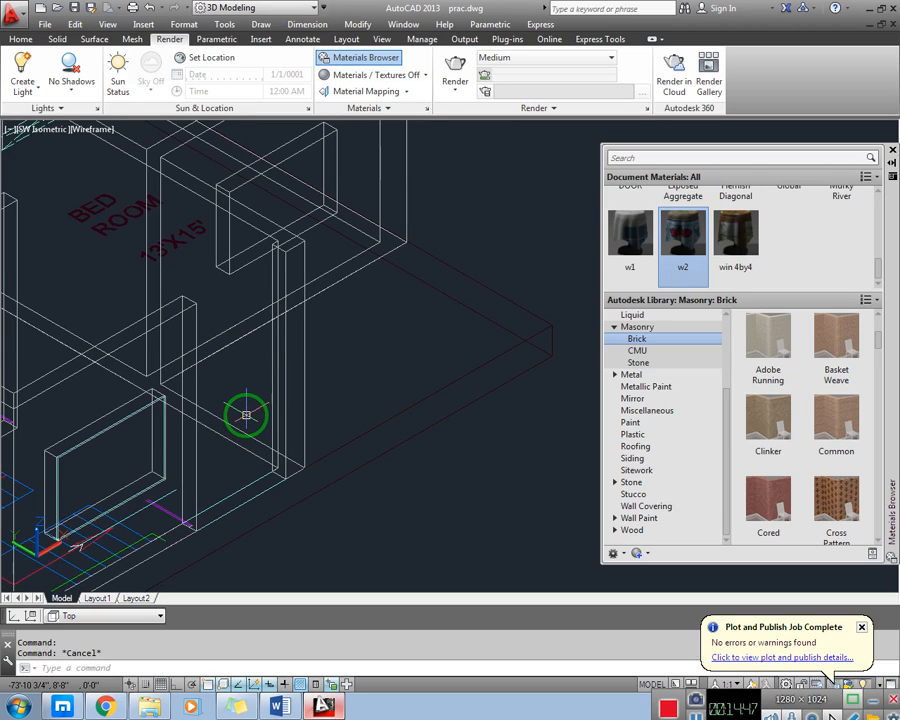
mouse_move(249, 428)
middle_down()
mouse_move(253, 409)
mouse_move(256, 433)
middle_up()
scroll(249, 447, up, 2)
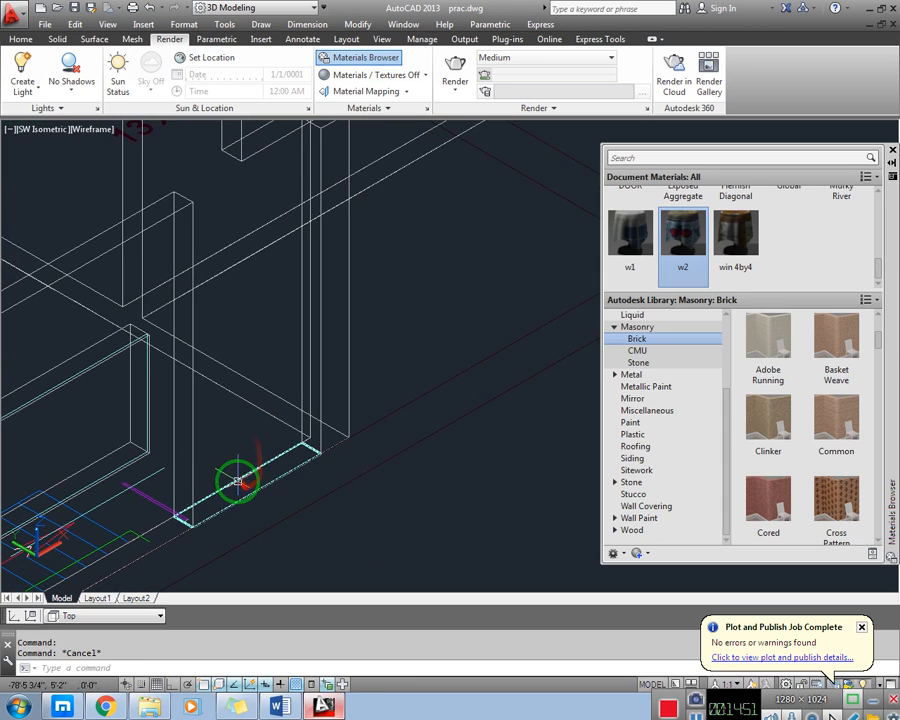
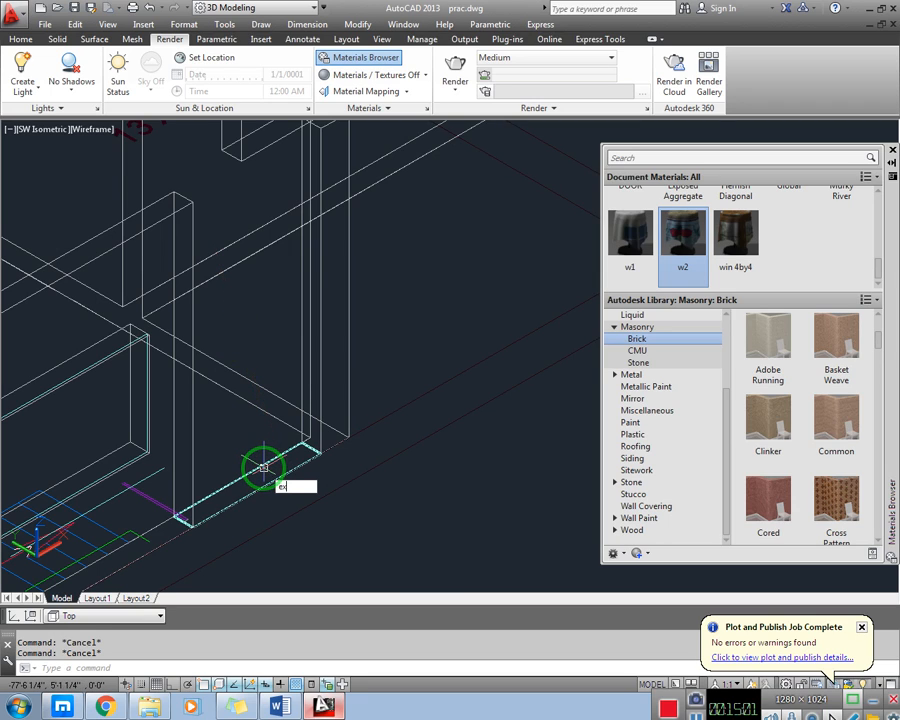
key(Return)
click(262, 466)
key(Return)
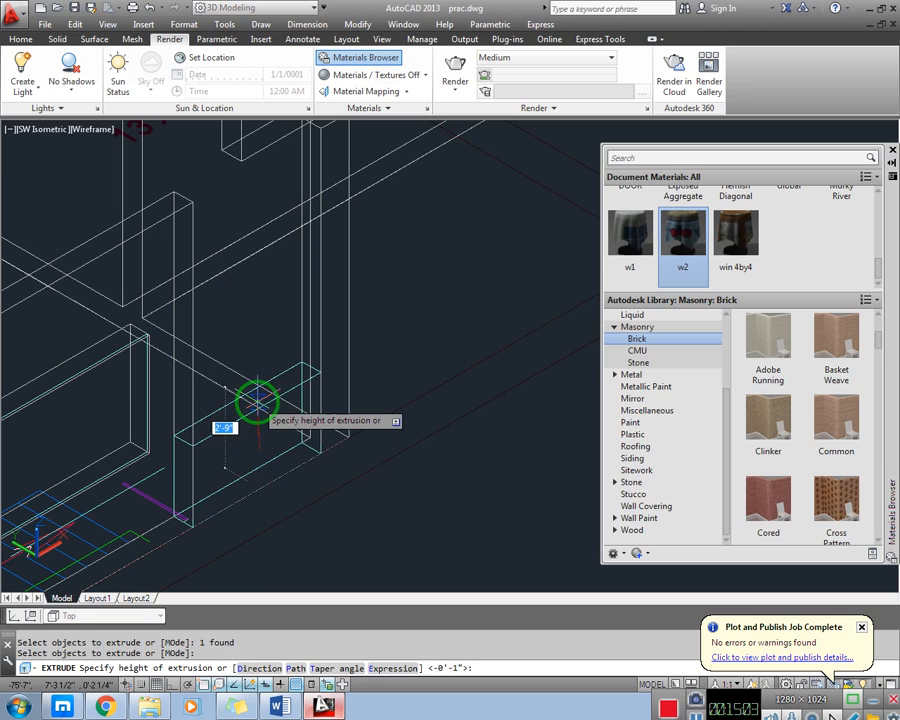
key(Return)
key(Escape)
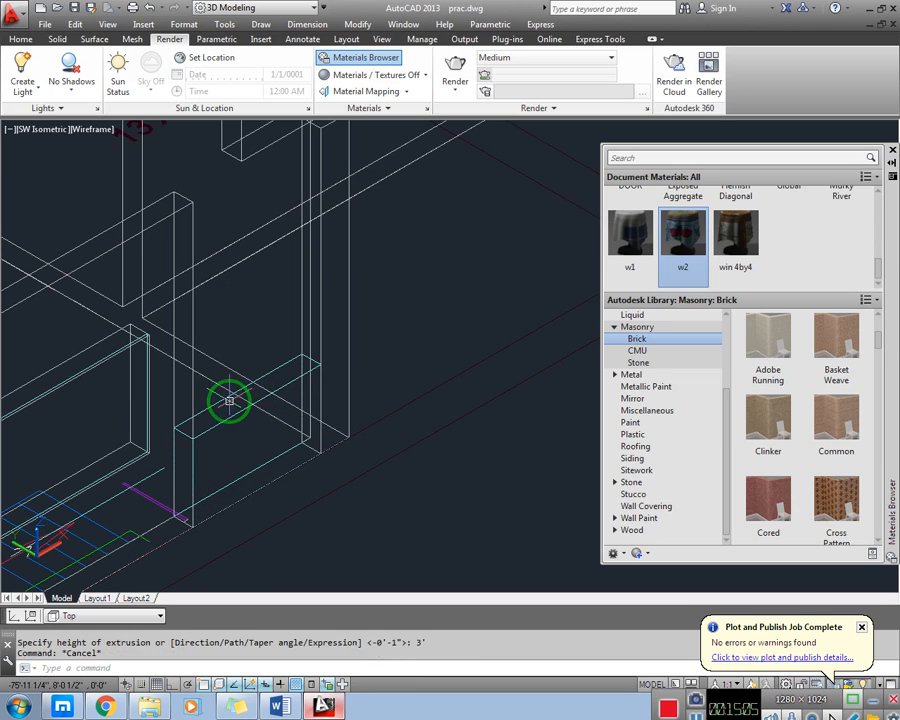
- Move the extruded block 8' straight up along the Z axis to sit above the opening
click(231, 413)
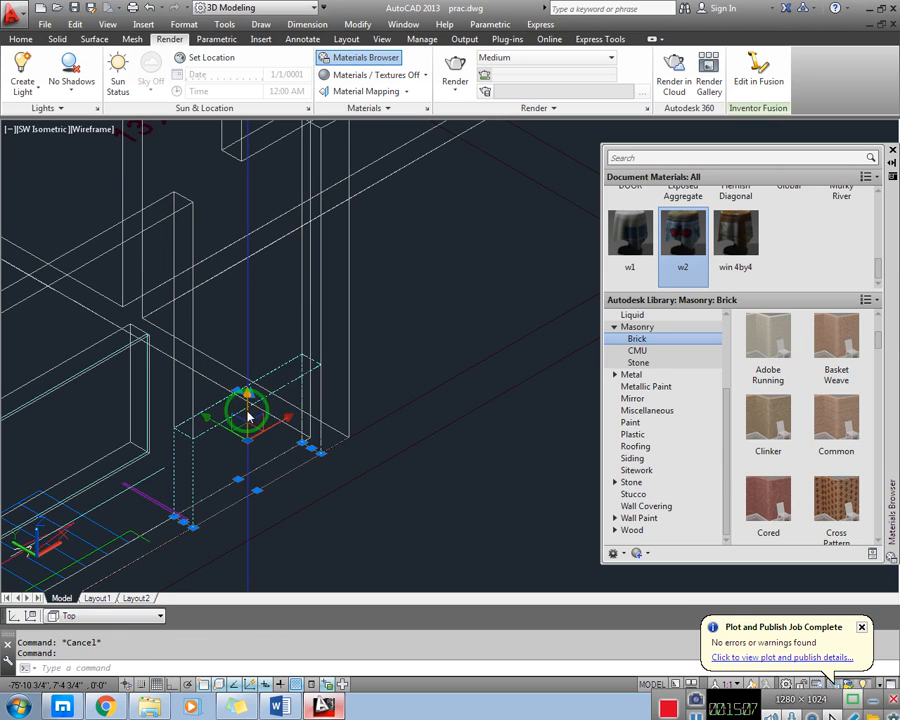
click(249, 414)
text(8)
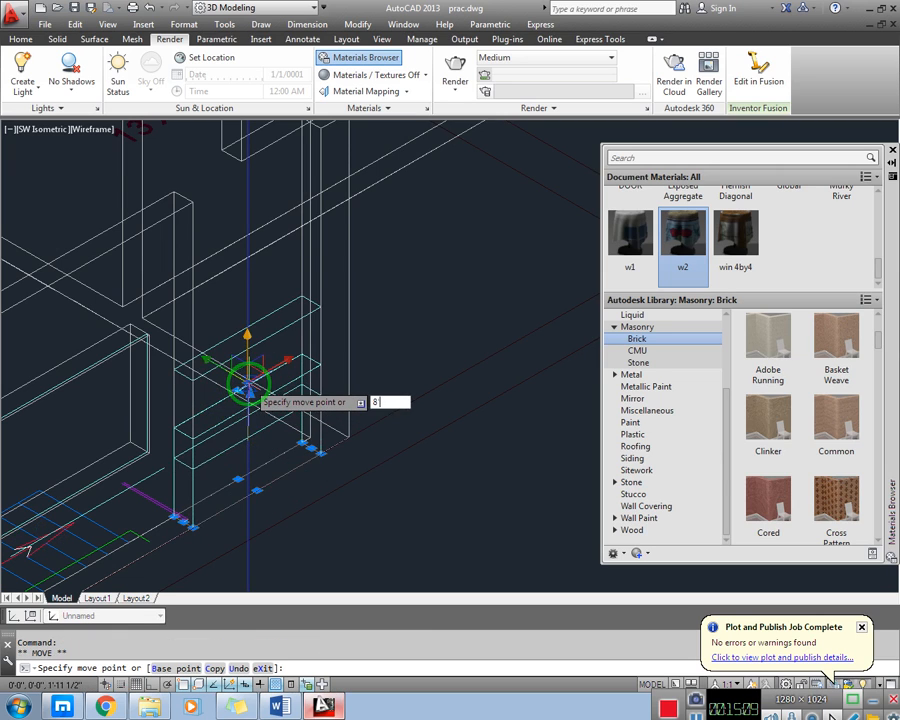
text(')
key(Return)
key(Escape)
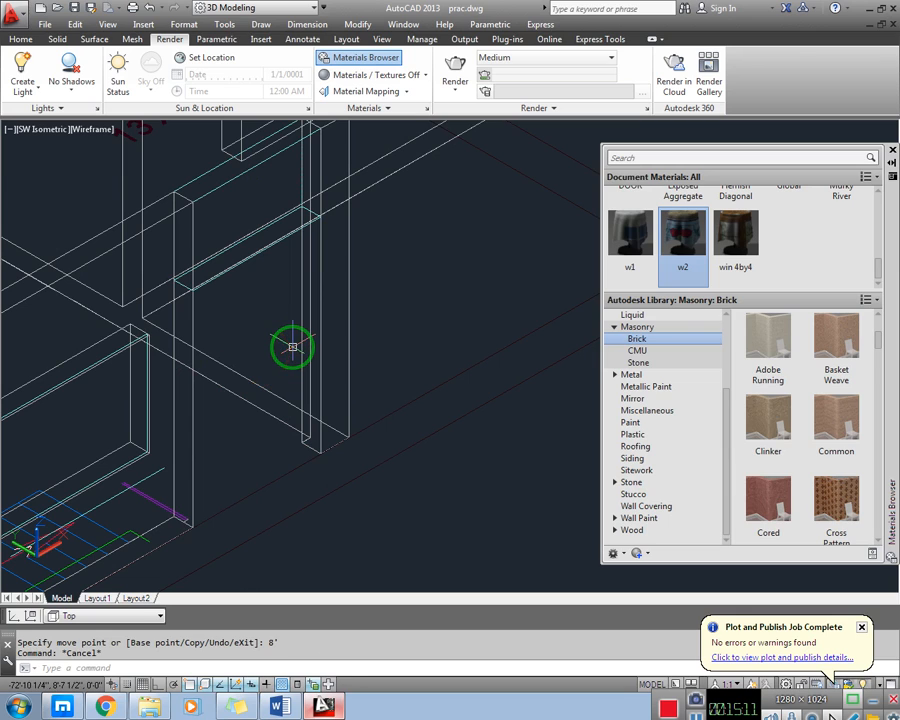
- In the Realistic visual style, match the block above the opening to the adjacent brick wall's properties and save the drawing
click(88, 130)
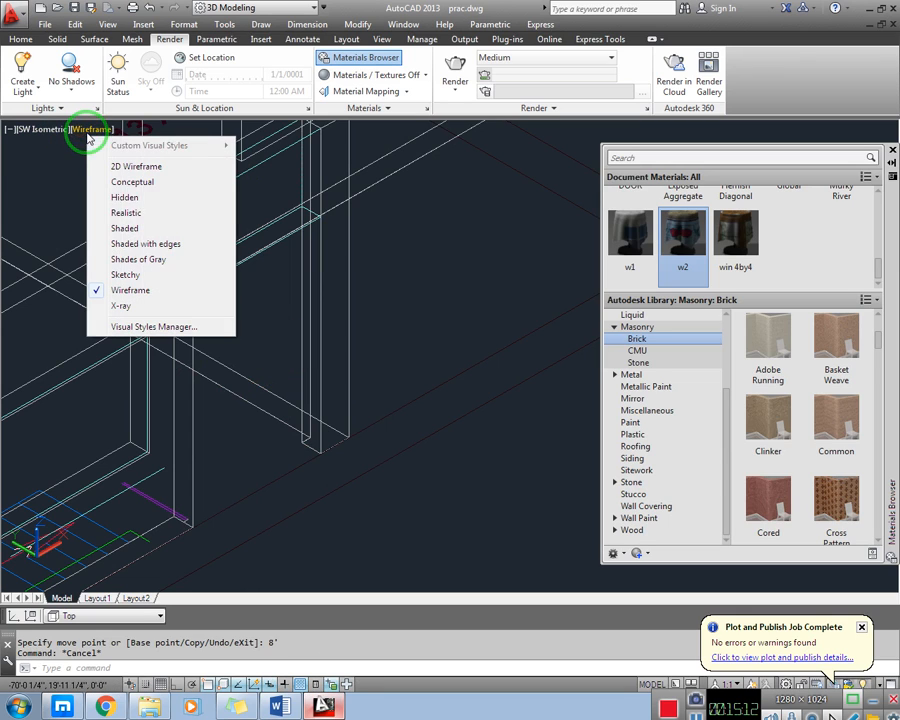
click(124, 213)
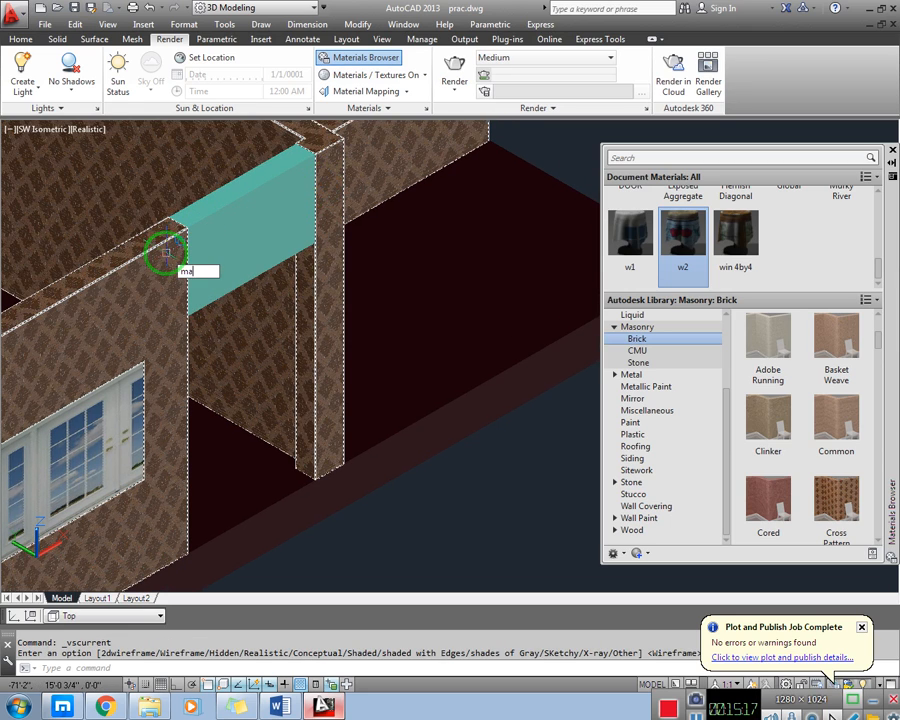
key(Return)
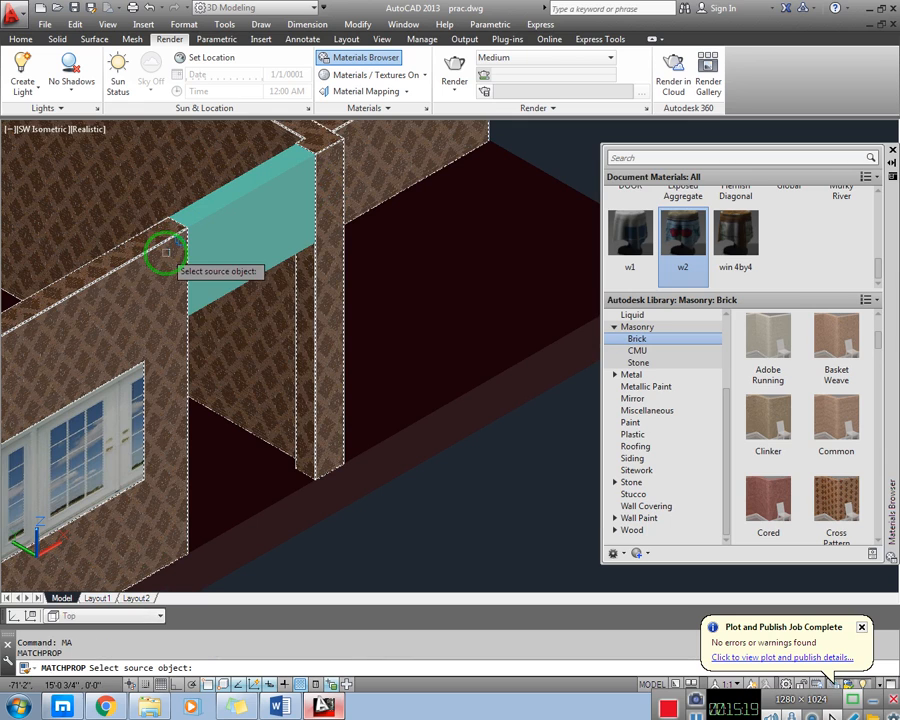
click(127, 300)
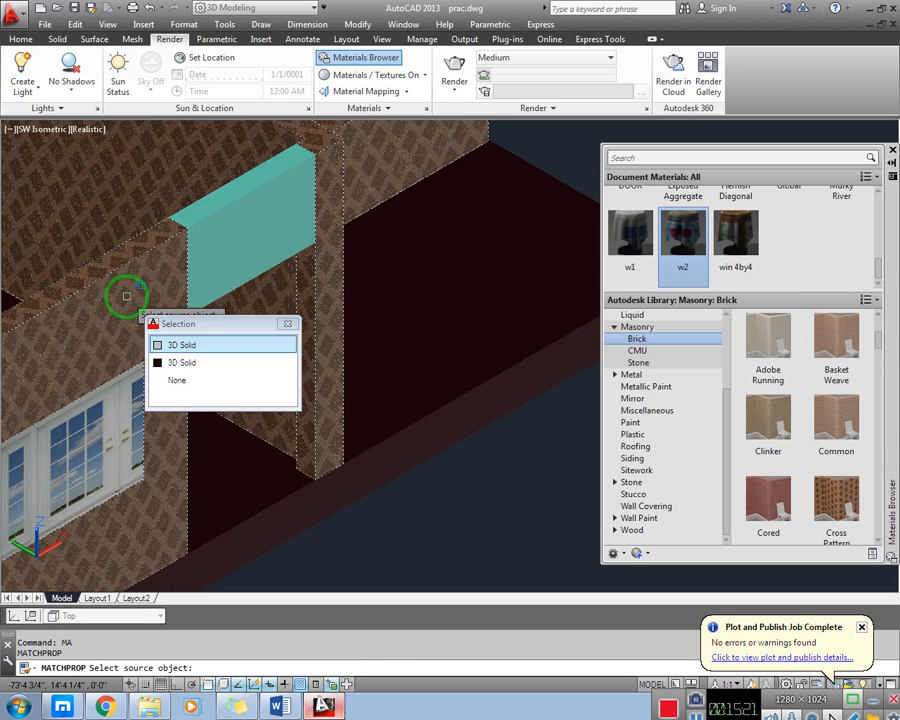
click(190, 376)
click(251, 182)
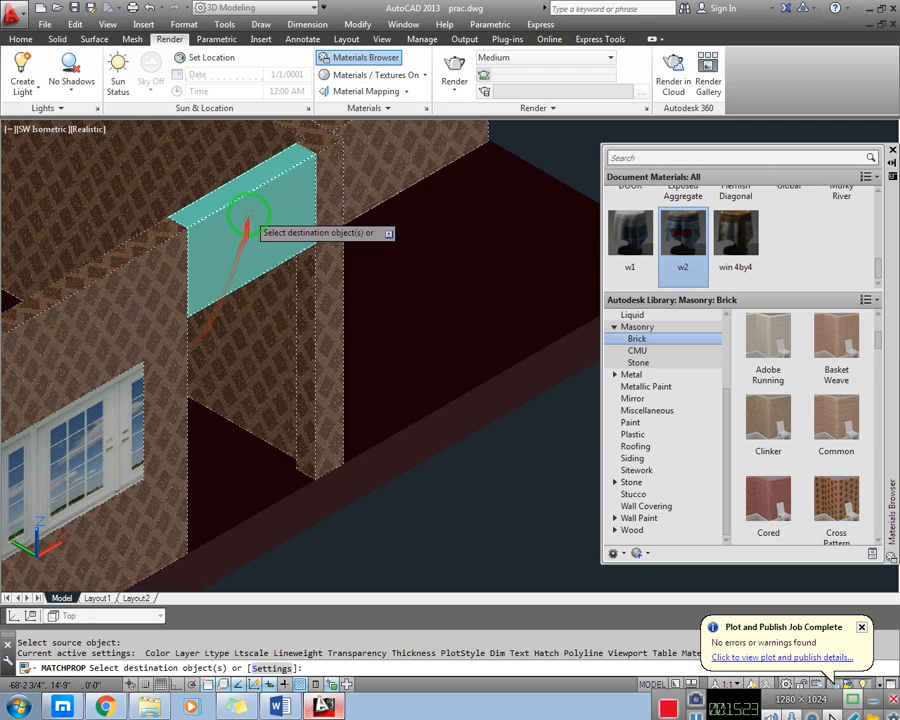
click(241, 216)
click(304, 264)
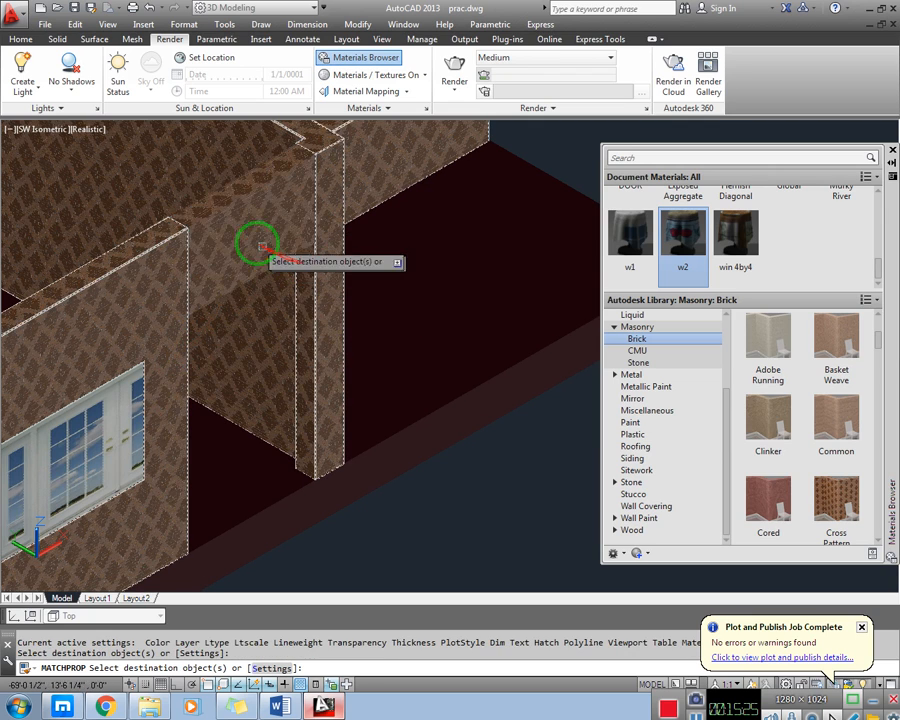
key(Escape)
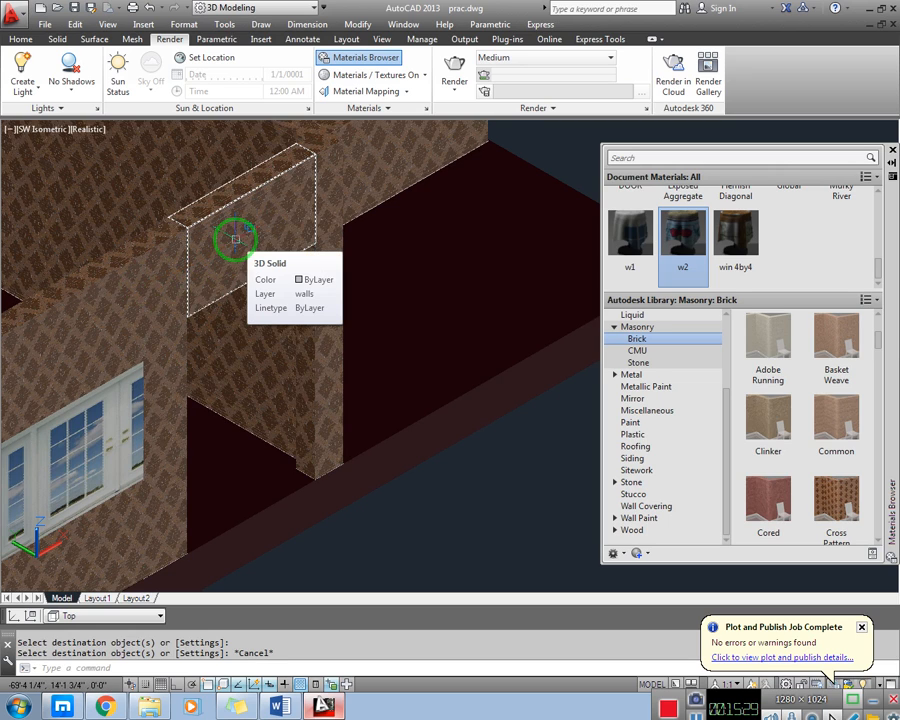
key(ctrl+s)
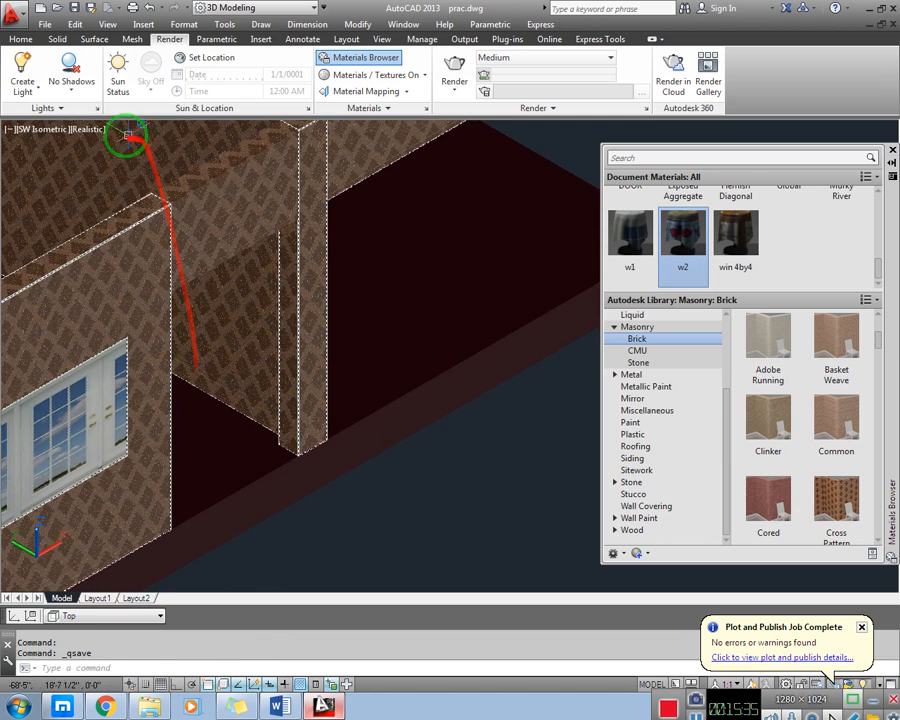
- Switch to the Wireframe visual style and draw a rectangle between the wall corners at the base of the door opening
click(87, 131)
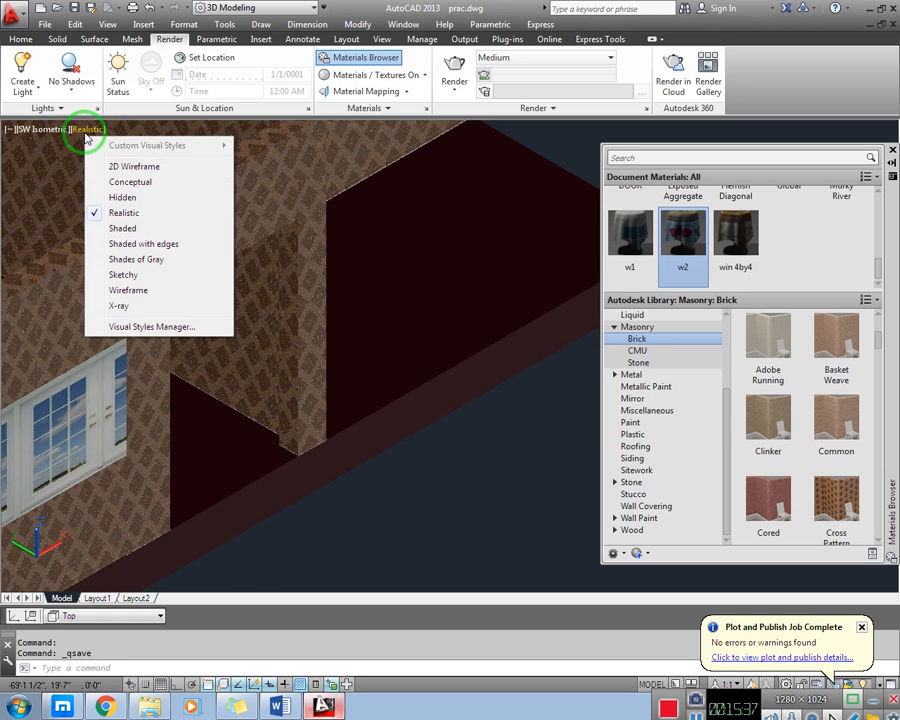
click(128, 290)
text(rec)
key(Return)
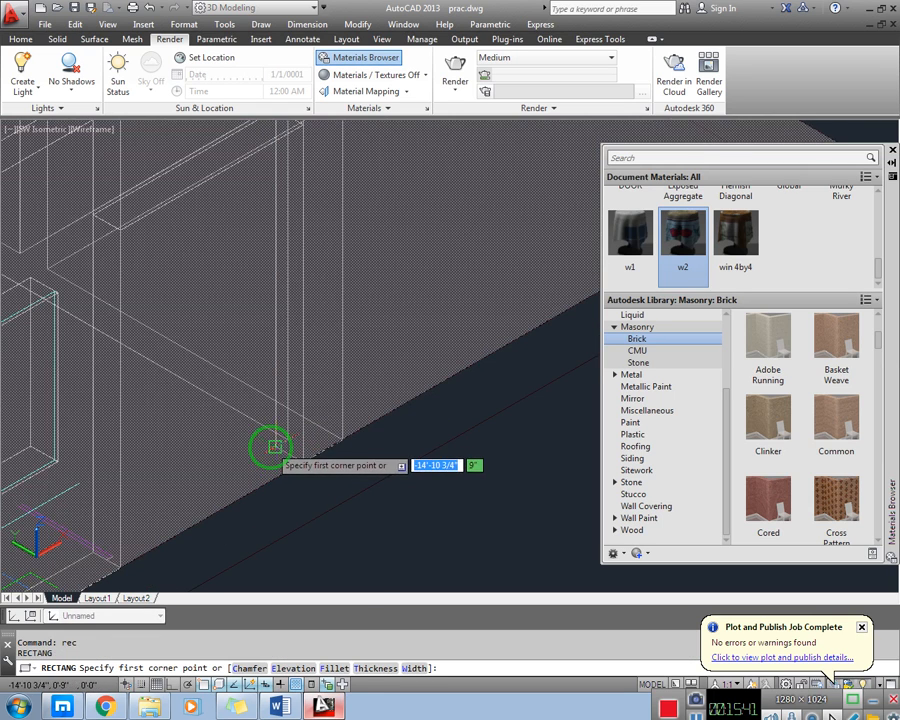
click(271, 447)
click(150, 557)
key(Escape)
- Extrude the door opening's rectangle to a height of 8' and display the panel in the Realistic visual style
middle_drag(194, 496, 192, 463)
text(e)
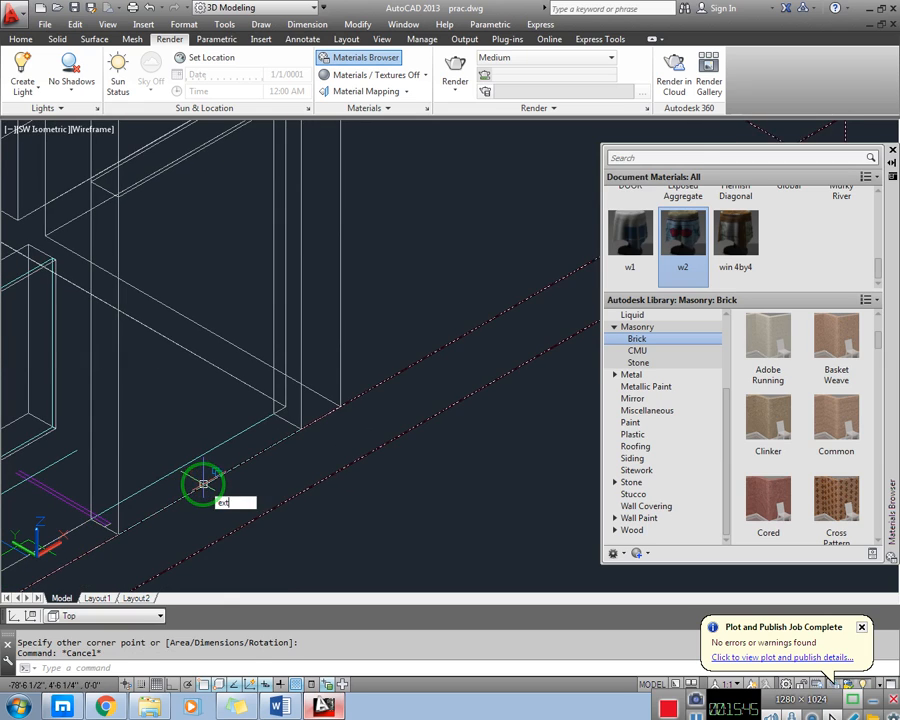
text(xt)
key(Return)
click(187, 458)
key(Return)
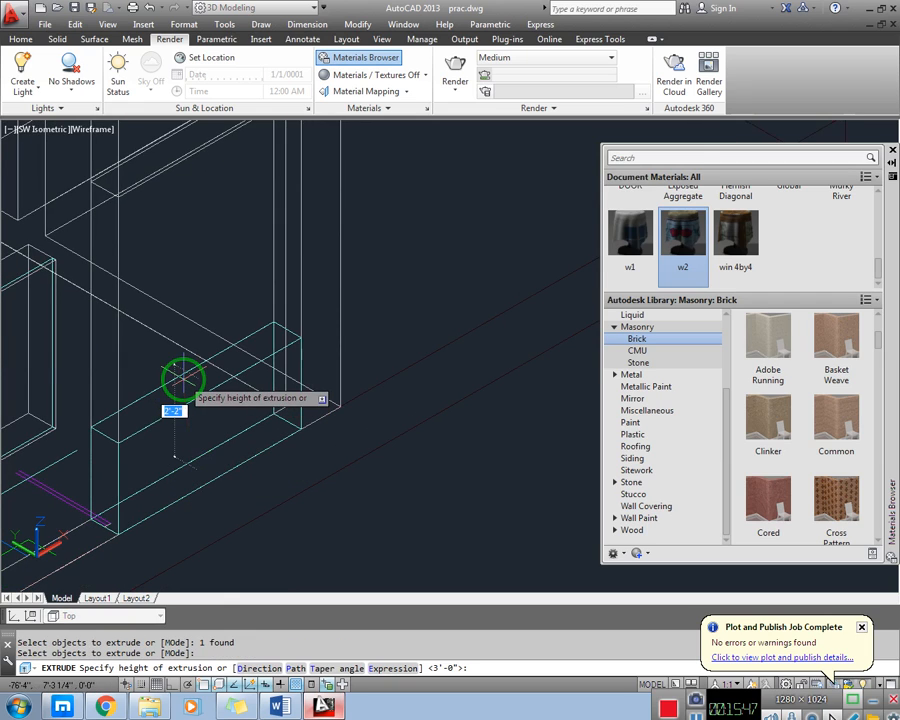
text(8)
key(Return)
key(Escape)
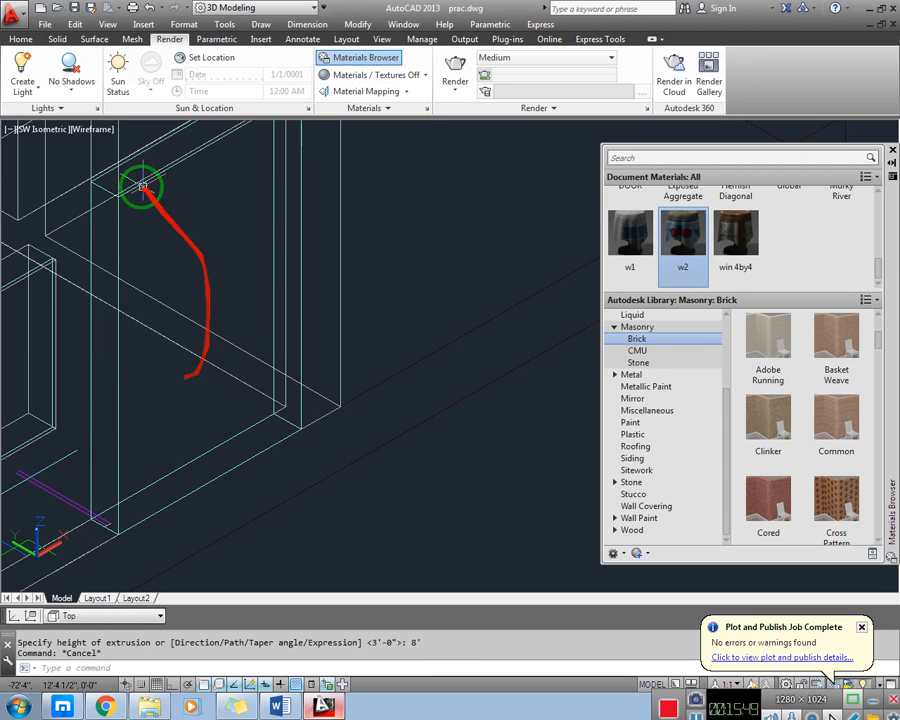
click(92, 133)
click(133, 213)
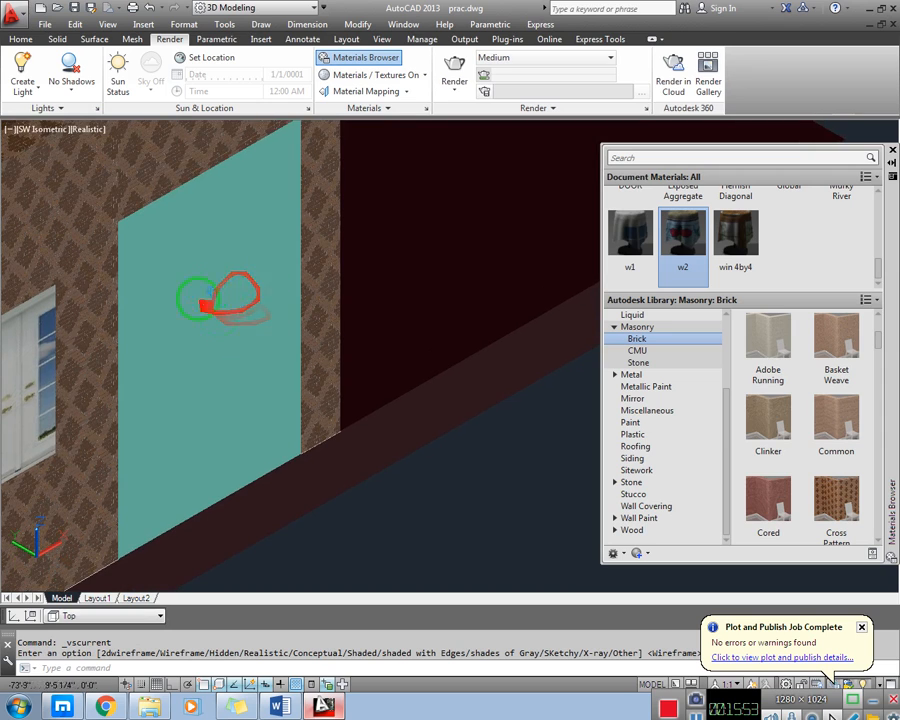
scroll(241, 311, down, 2)
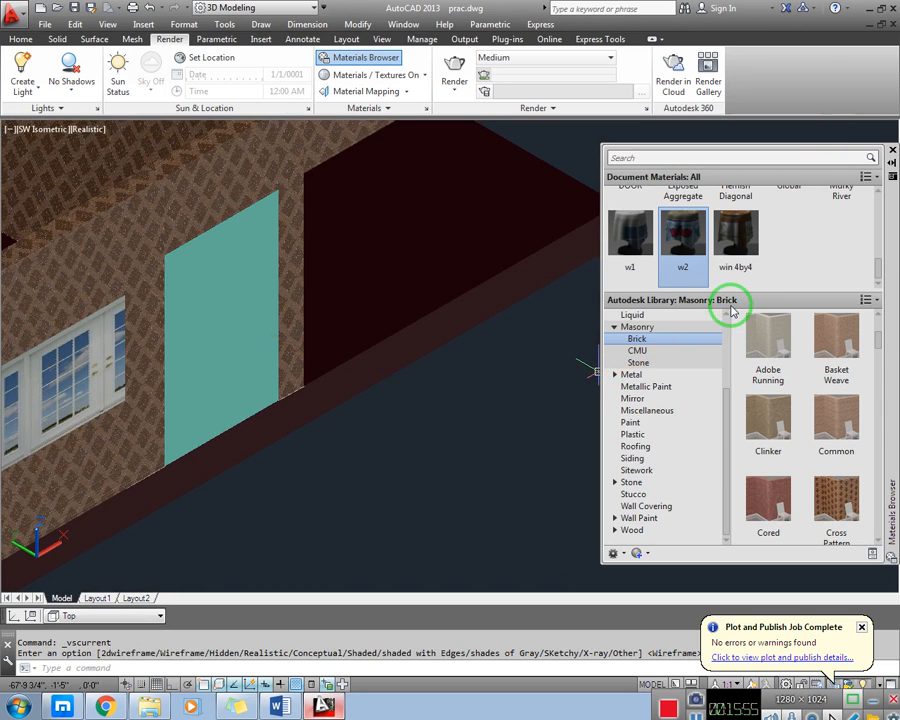
- Duplicate the w2 material and name the copy "door mat"
right_click(681, 252)
click(718, 306)
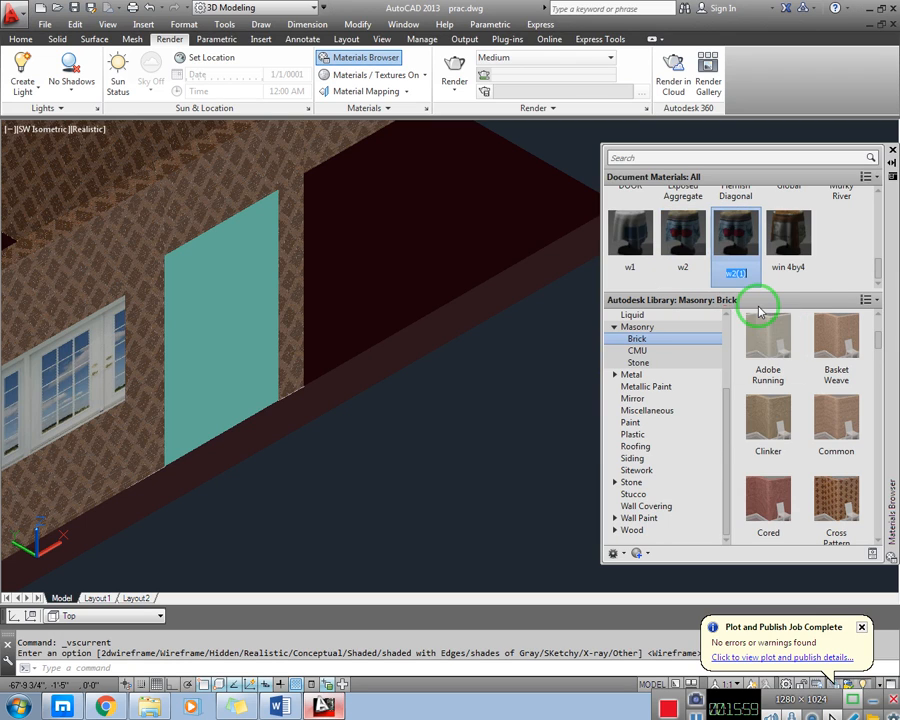
text(door mat)
key(Return)
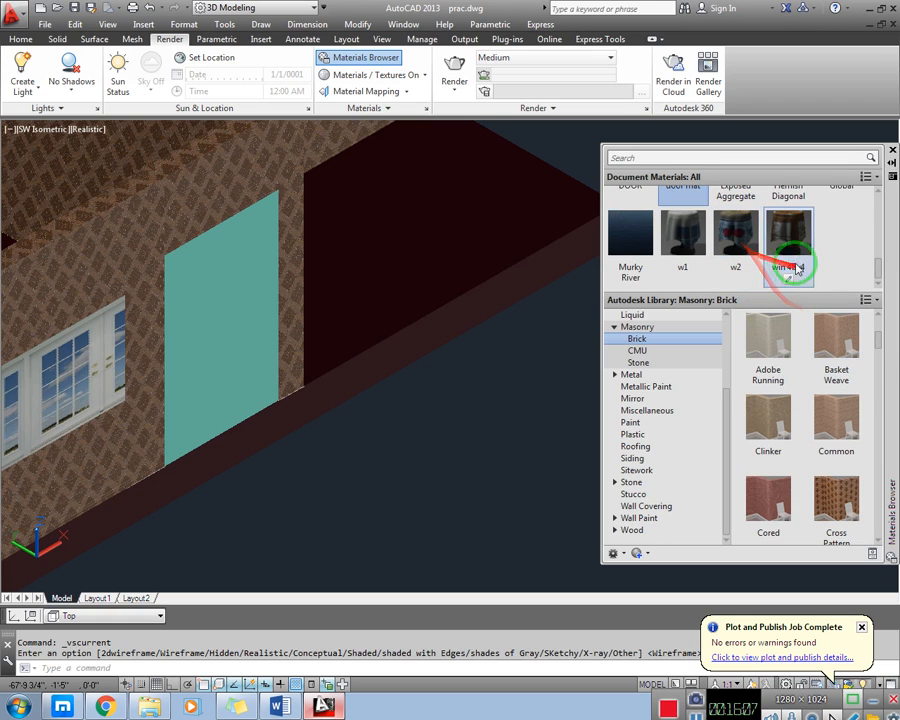
- Replace the door mat material's image with design-door-and-window_3244_800_535 (2) from the MATERIAL Mix folder and close the Materials Editor
scroll(815, 258, up, 3)
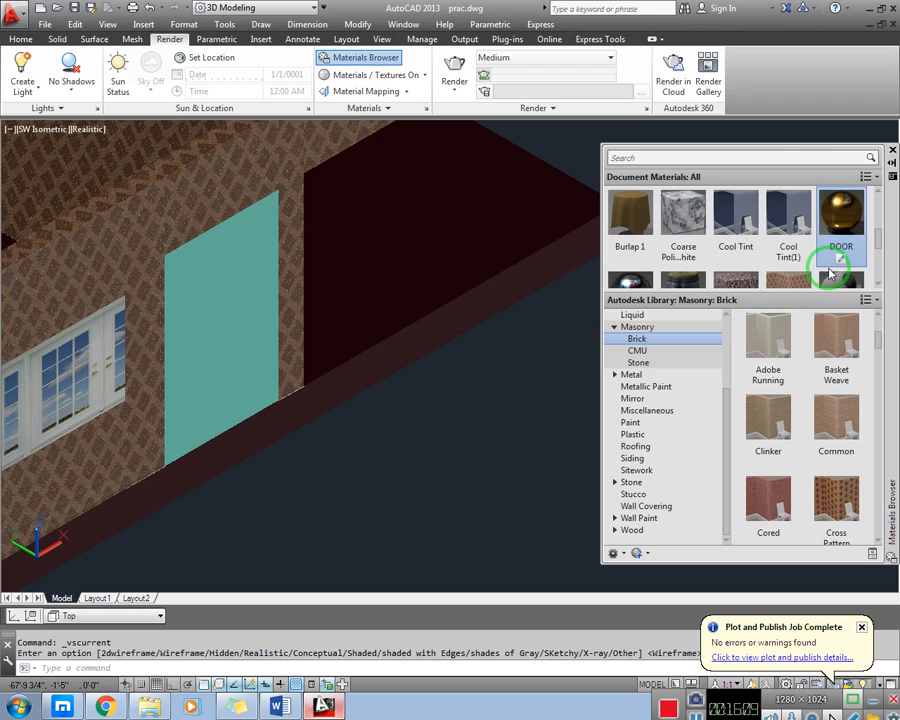
scroll(829, 274, down, 2)
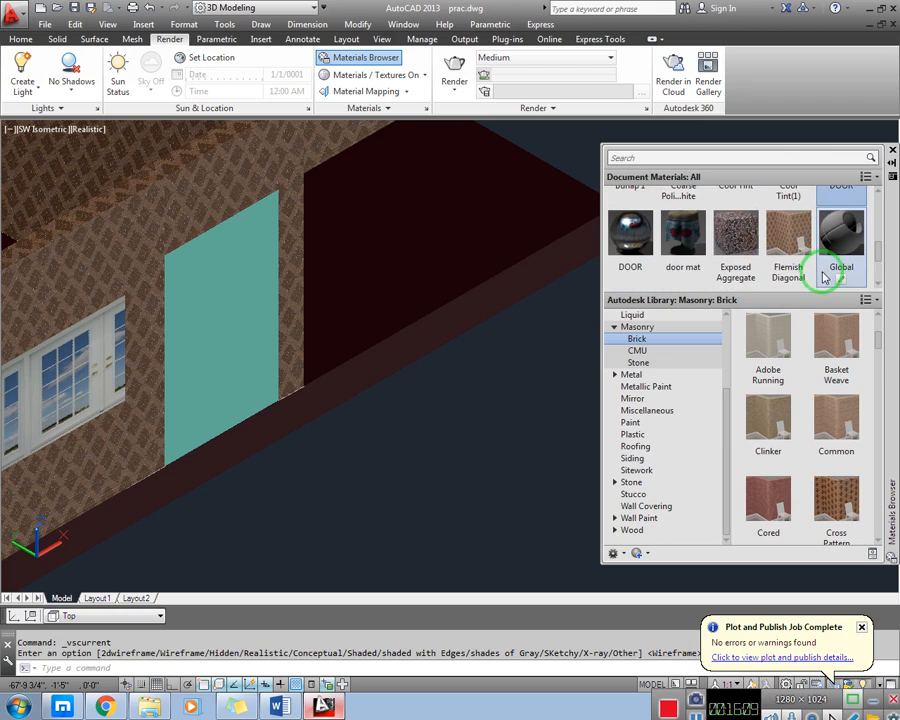
double_click(684, 240)
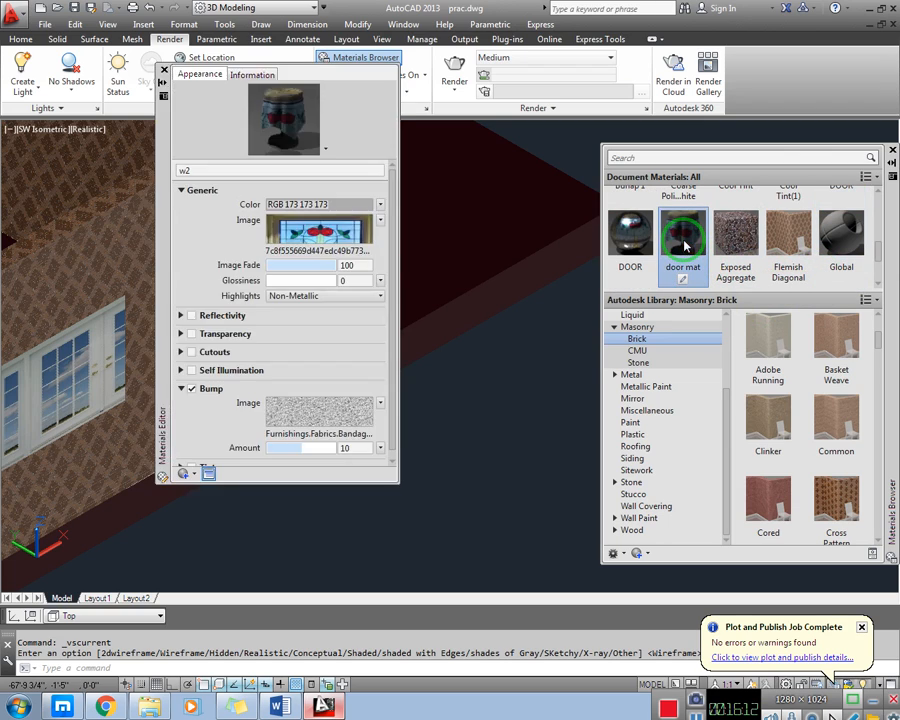
click(319, 230)
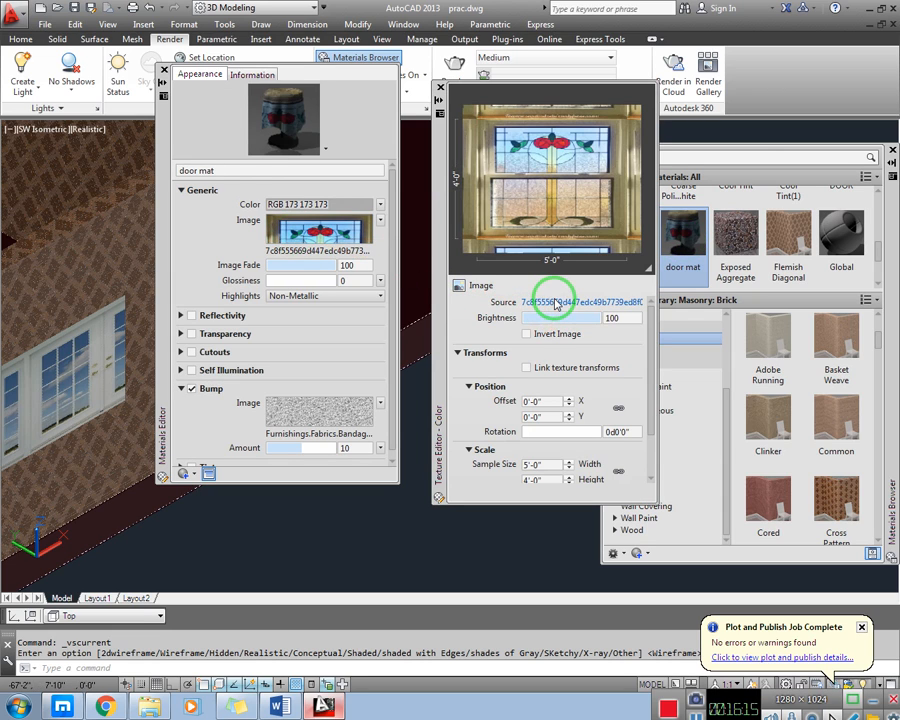
click(557, 303)
click(698, 318)
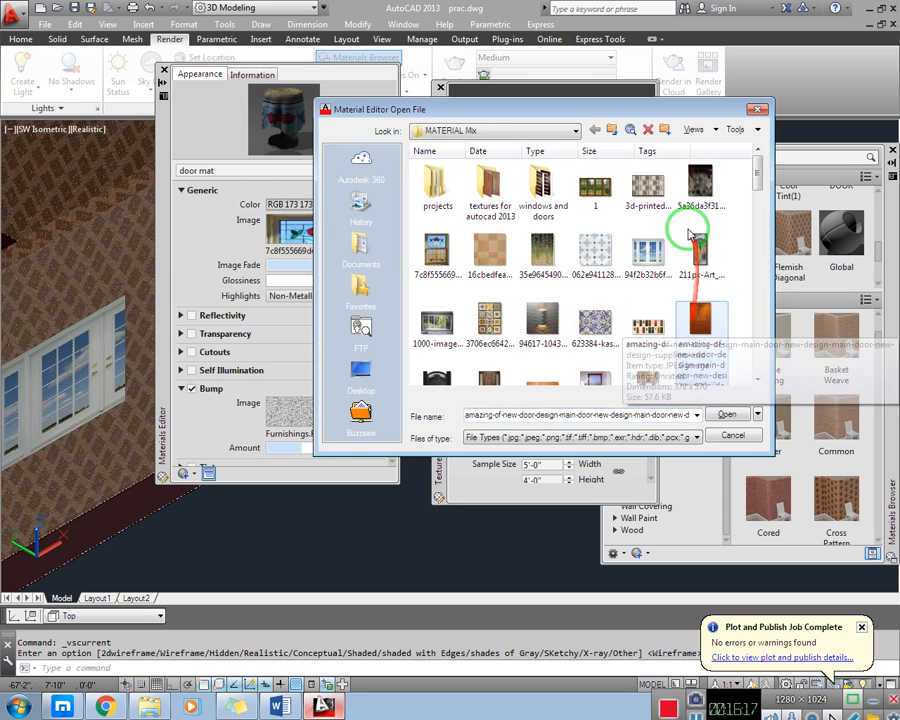
click(596, 252)
ctrl+scroll(604, 294, up, 3)
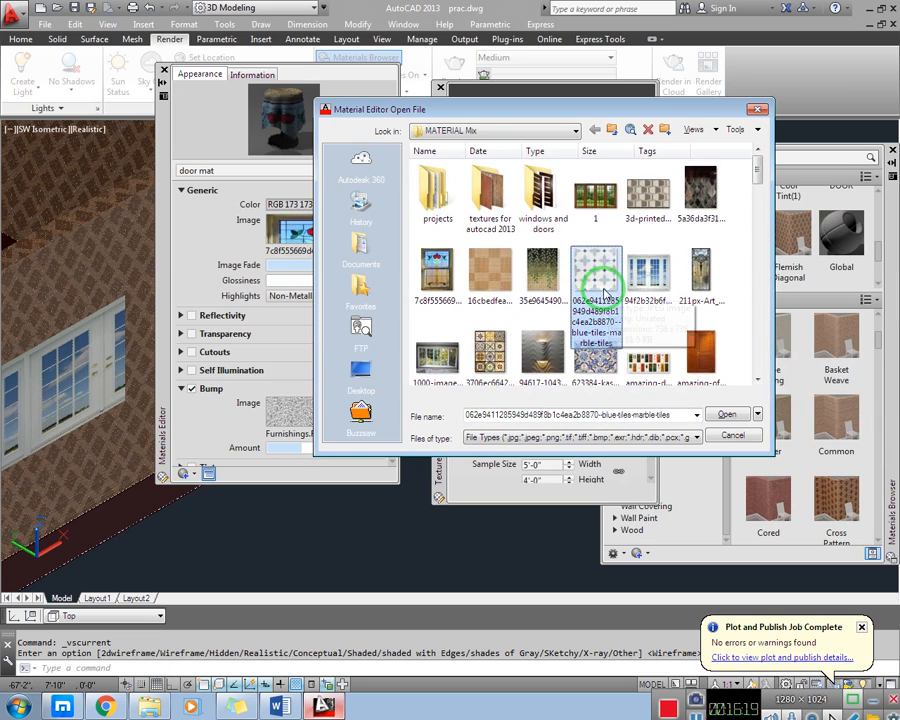
scroll(604, 297, down, 5)
scroll(604, 297, up, 1)
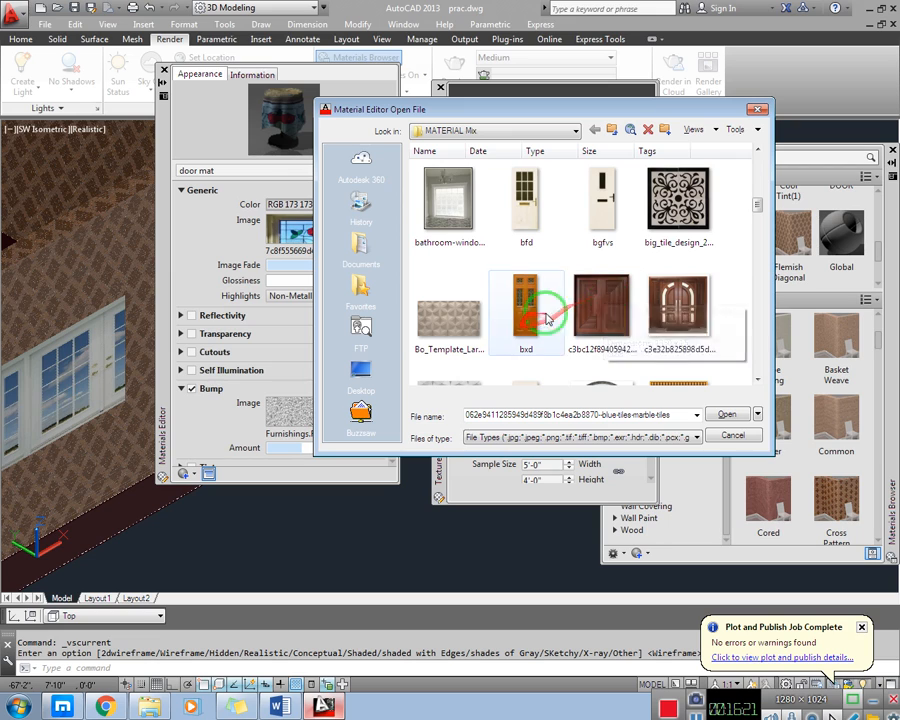
click(604, 313)
scroll(603, 305, down, 3)
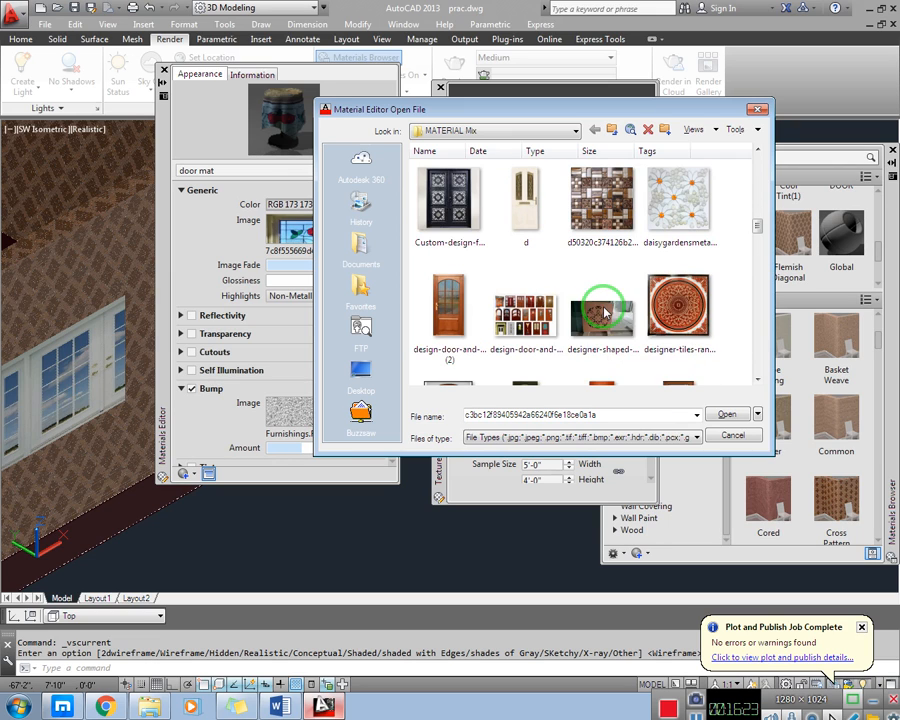
click(476, 313)
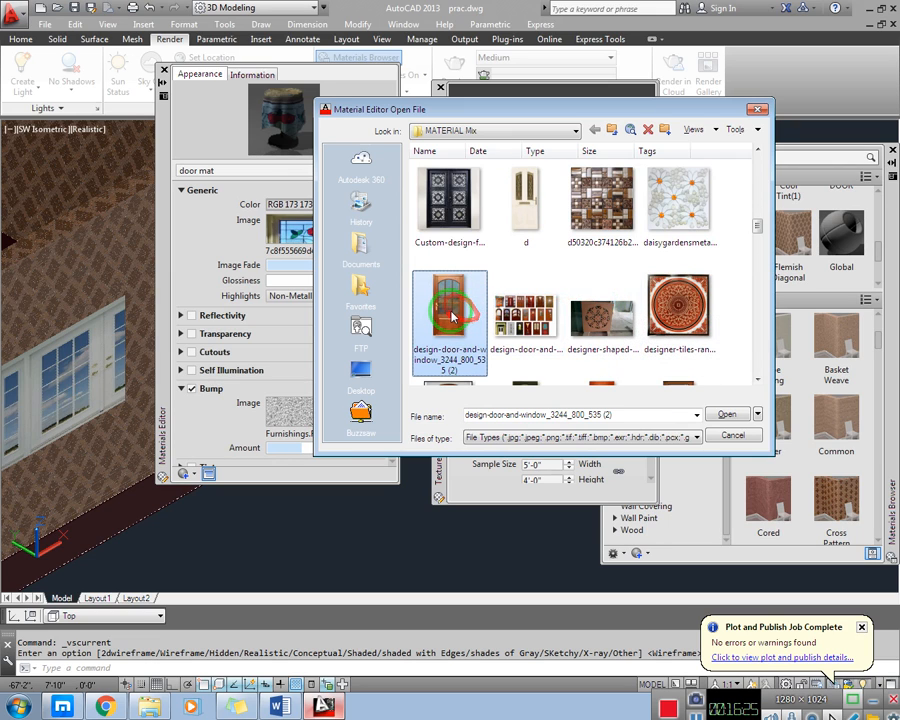
click(726, 416)
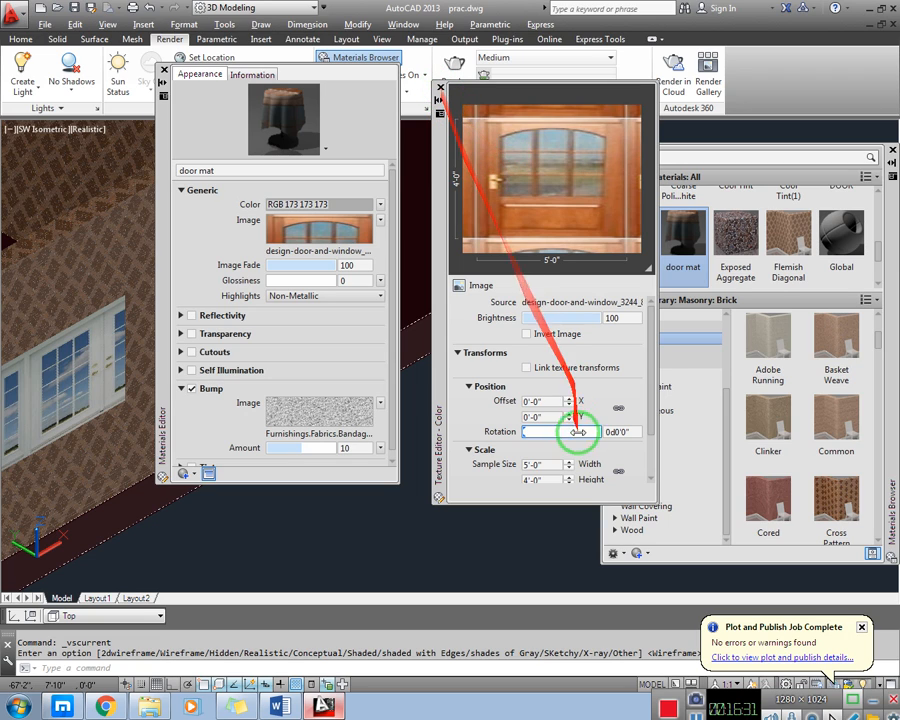
drag(649, 383, 651, 430)
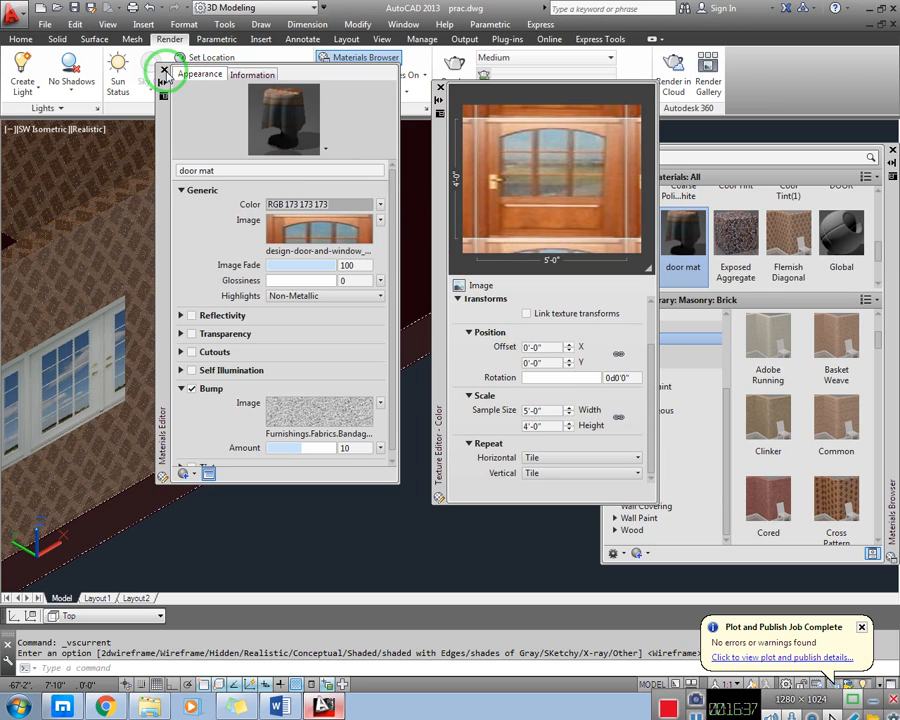
click(165, 71)
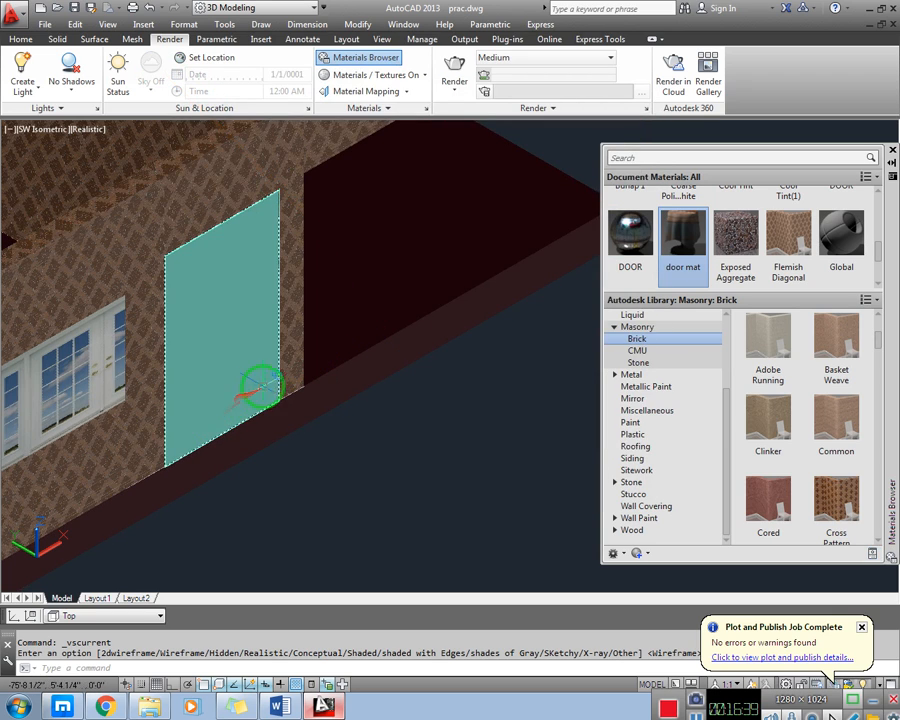
- Add an aligned dimension across the double-door opening beside the stairs in the 2D floor plan
middle_drag(271, 388, 211, 390)
scroll(370, 358, down, 2)
middle_drag(442, 311, 115, 371)
scroll(460, 228, down, 2)
middle_drag(467, 224, 291, 392)
middle_drag(522, 217, 305, 342)
middle_drag(444, 254, 349, 316)
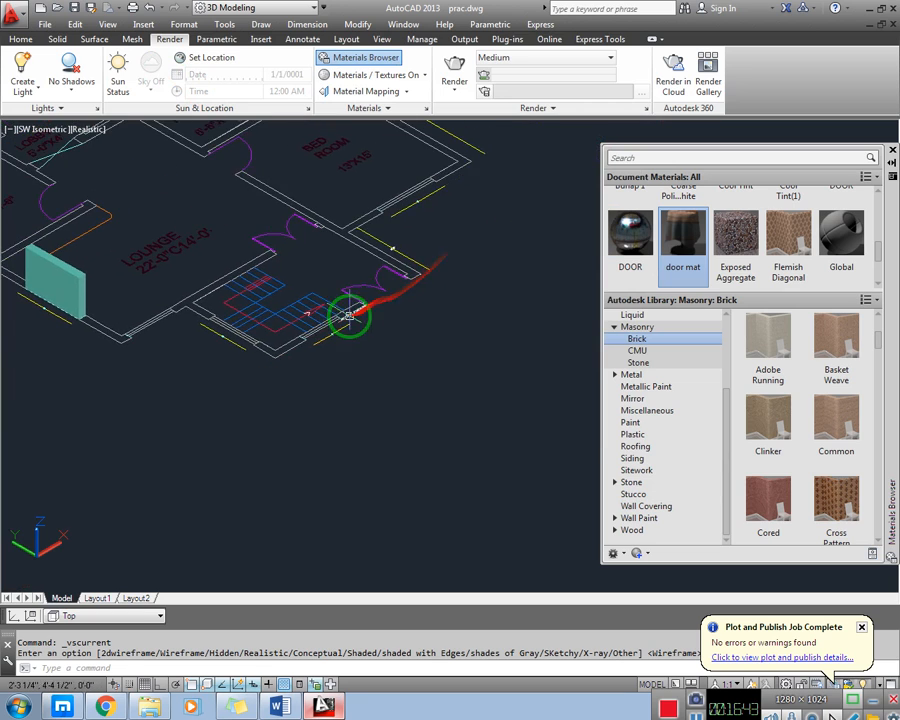
scroll(345, 318, up, 5)
key(Return)
click(332, 326)
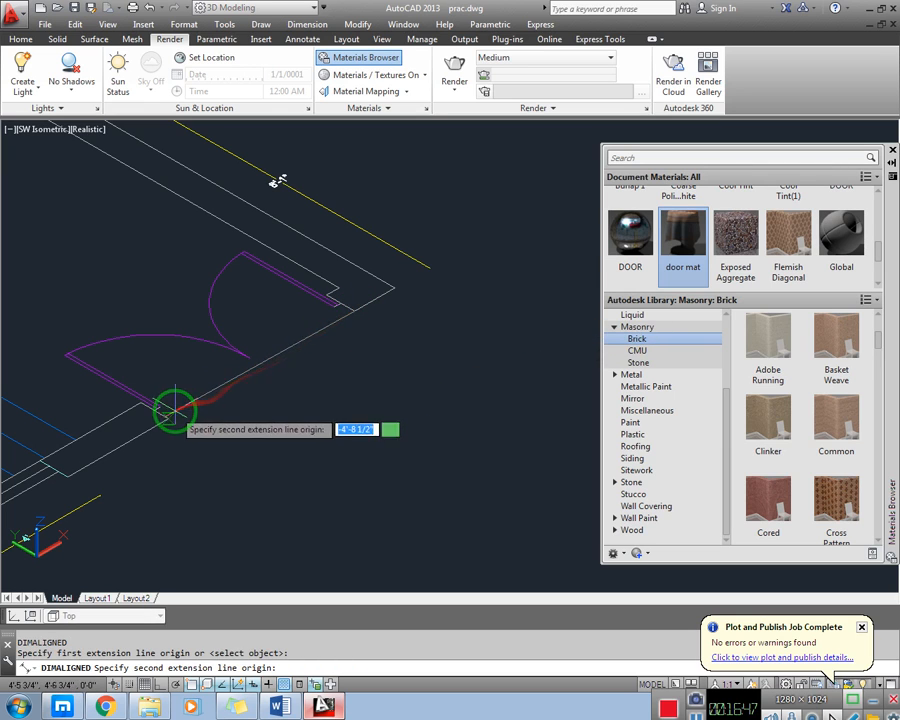
click(162, 414)
click(182, 433)
- Set the door mat image's sample height to 8'-0" and close the texture and material editors
scroll(270, 413, up, 2)
scroll(303, 378, down, 5)
middle_drag(283, 396, 538, 308)
scroll(217, 368, down, 2)
middle_drag(217, 368, 525, 306)
scroll(687, 253, down, 2)
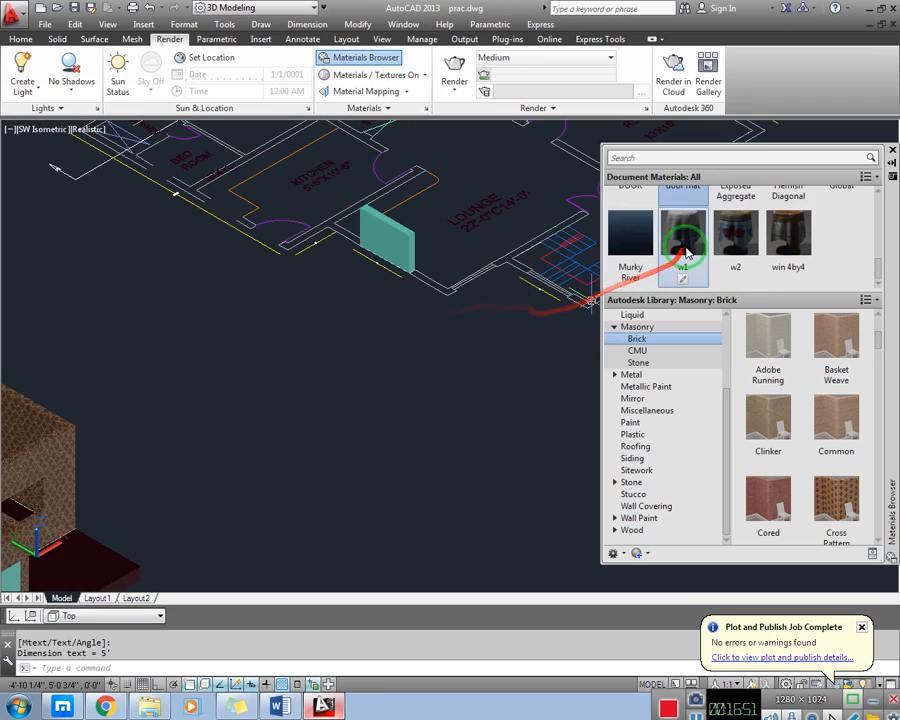
scroll(682, 237, up, 2)
double_click(688, 221)
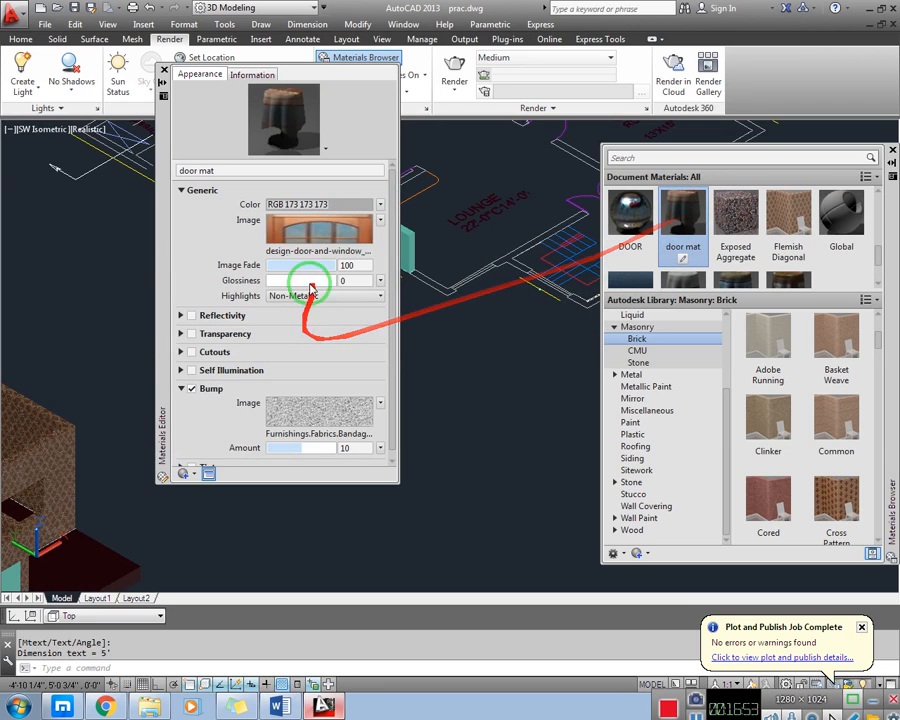
click(329, 233)
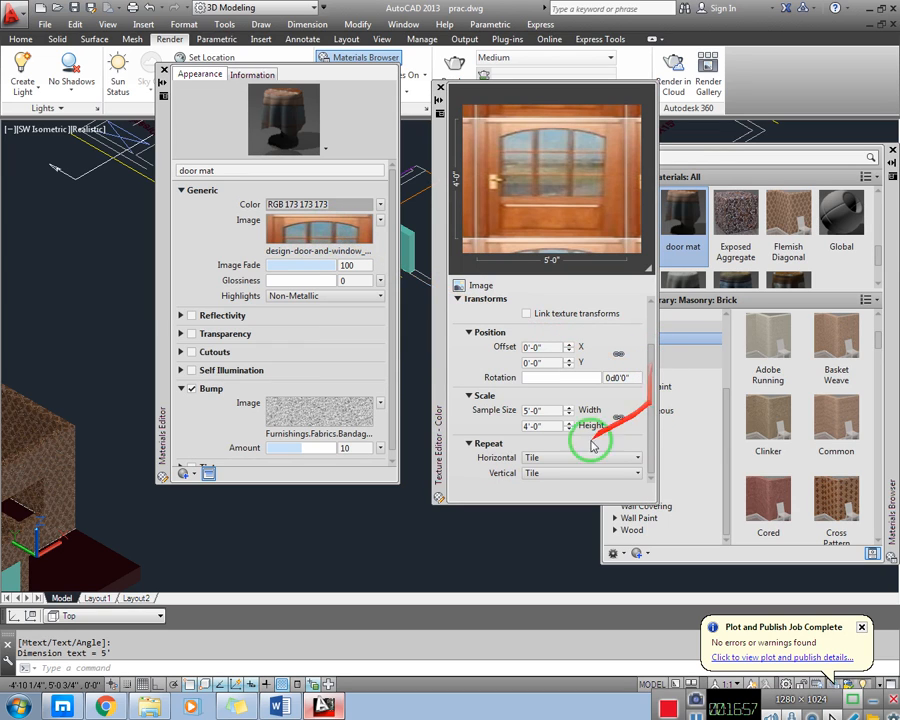
click(542, 426)
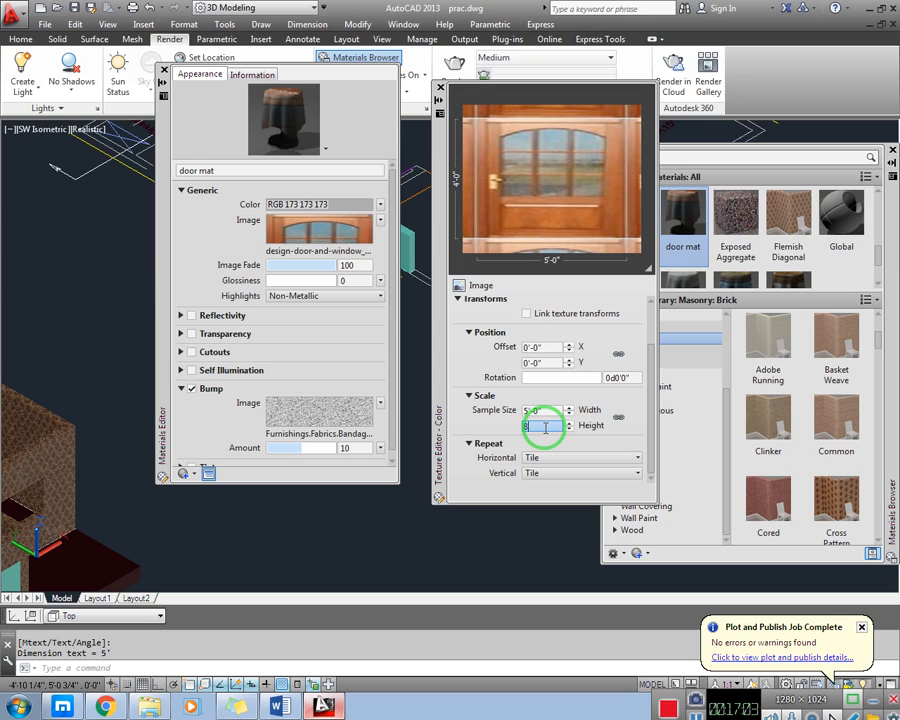
click(531, 410)
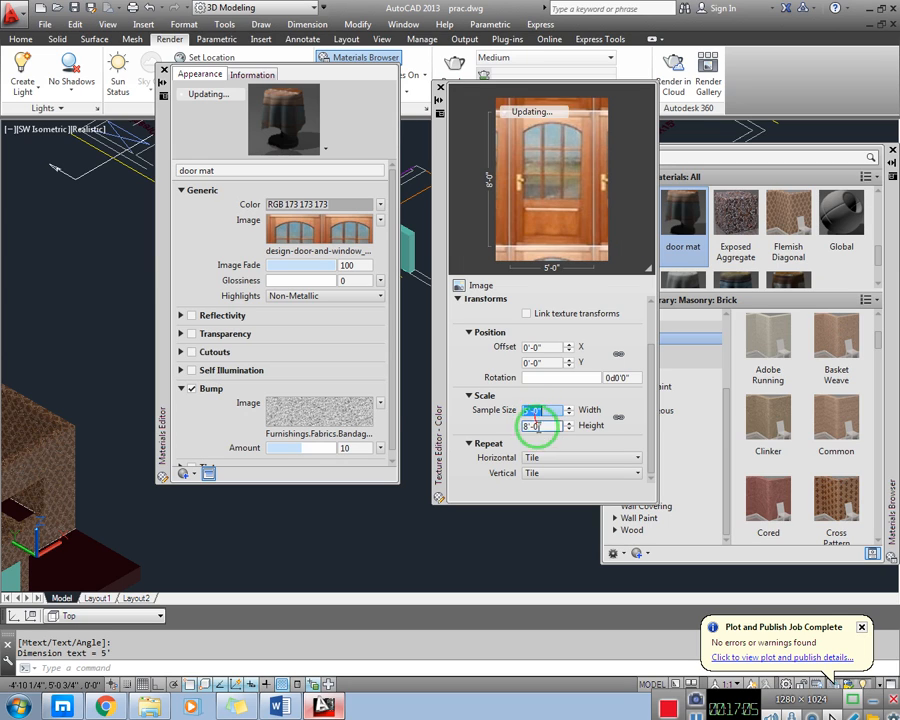
click(440, 89)
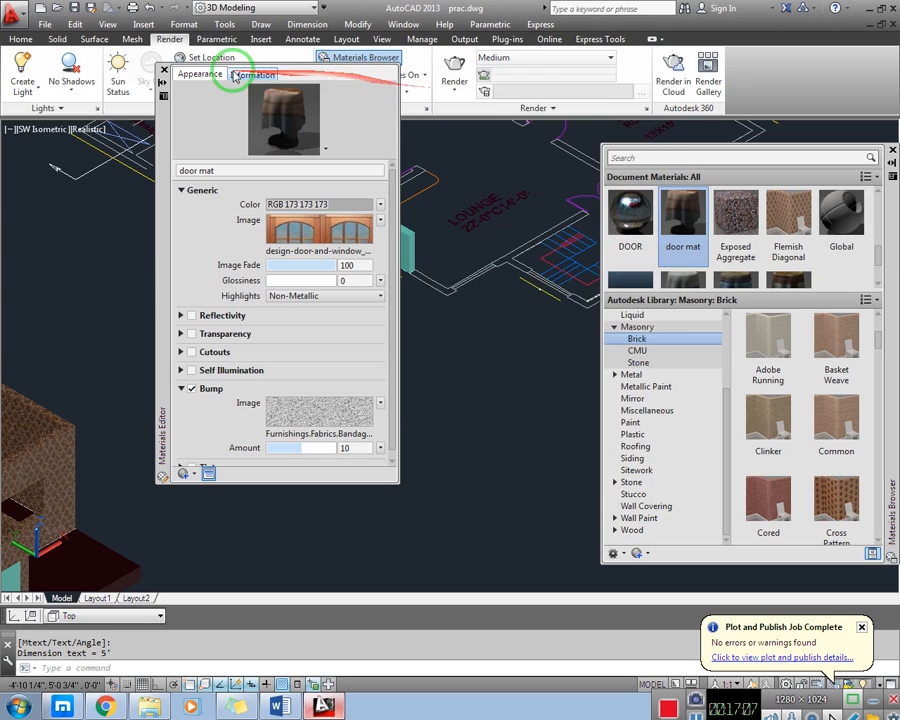
click(165, 70)
- Assign the door mat material to the solid door panel beside the front window and close the Materials Browser
middle_drag(141, 341, 452, 227)
middle_drag(353, 380, 340, 333)
click(665, 287)
click(697, 252)
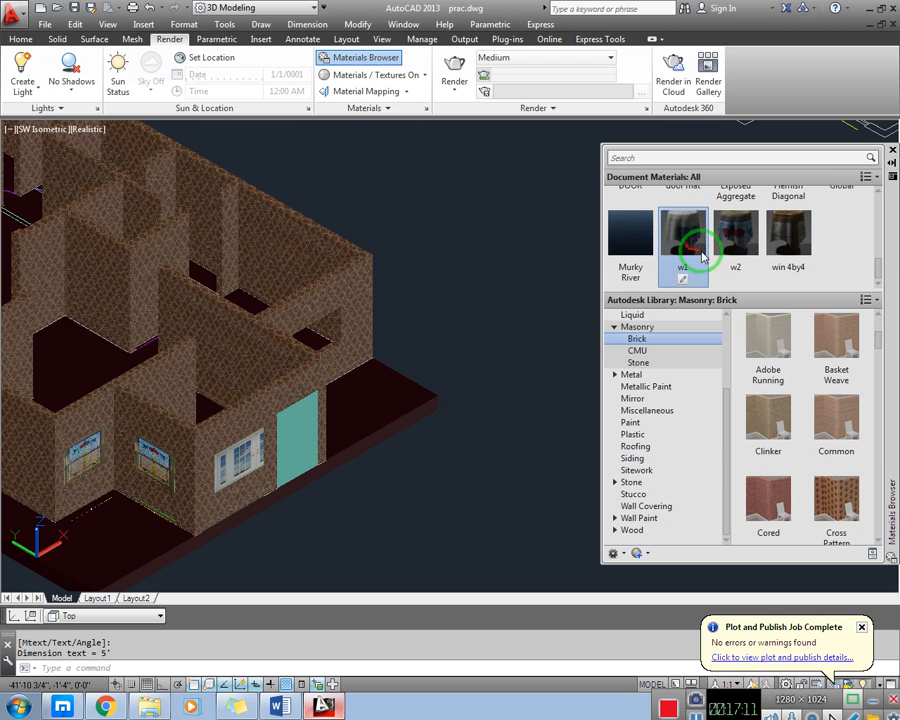
drag(877, 265, 877, 265)
drag(683, 240, 300, 440)
click(300, 440)
click(335, 491)
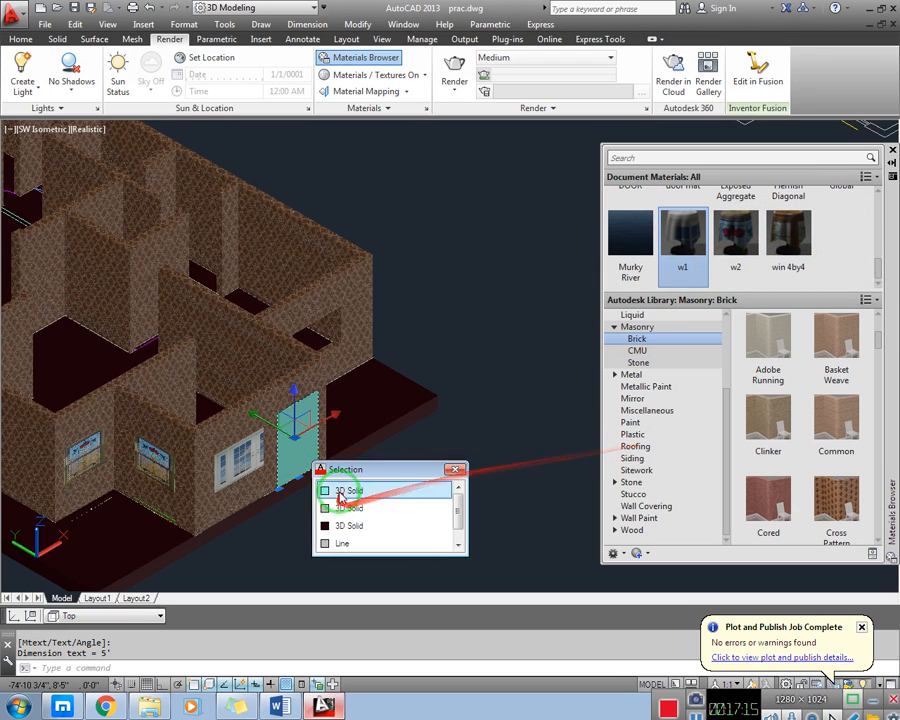
click(876, 196)
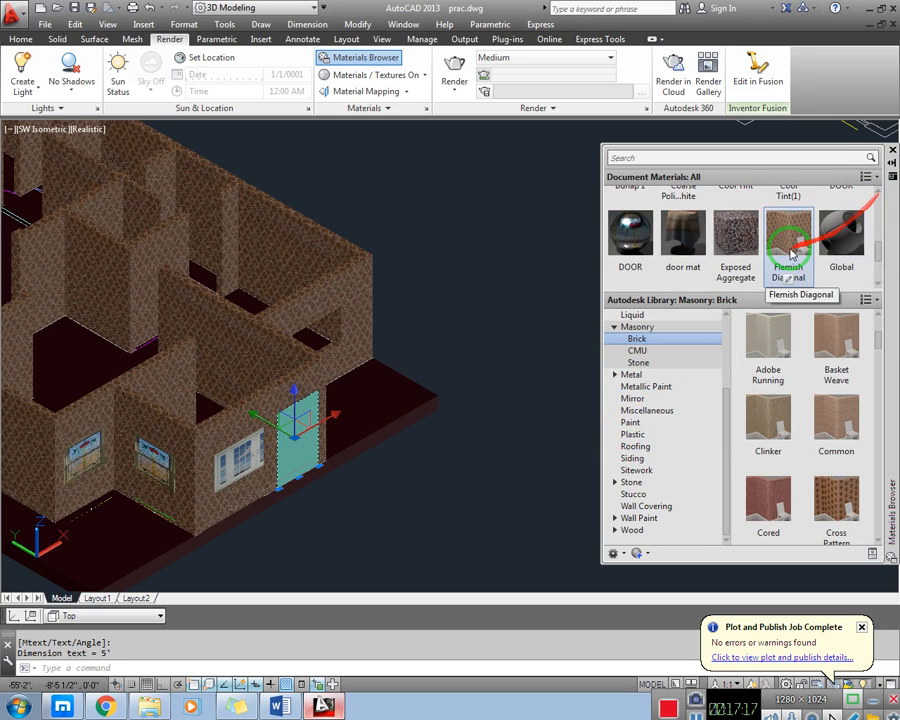
right_click(682, 232)
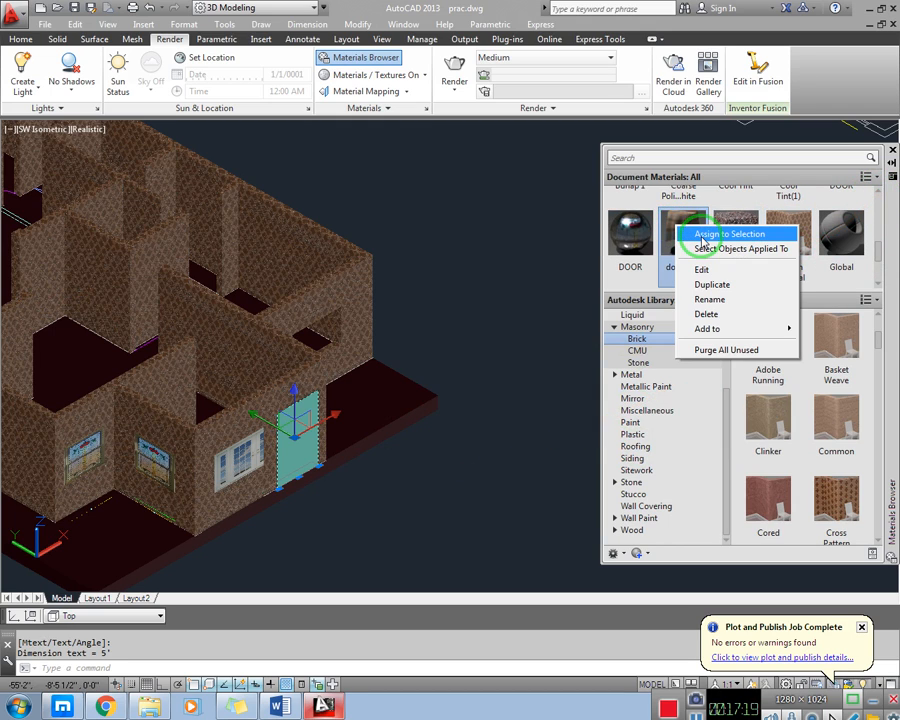
drag(703, 241, 363, 460)
scroll(287, 445, up, 4)
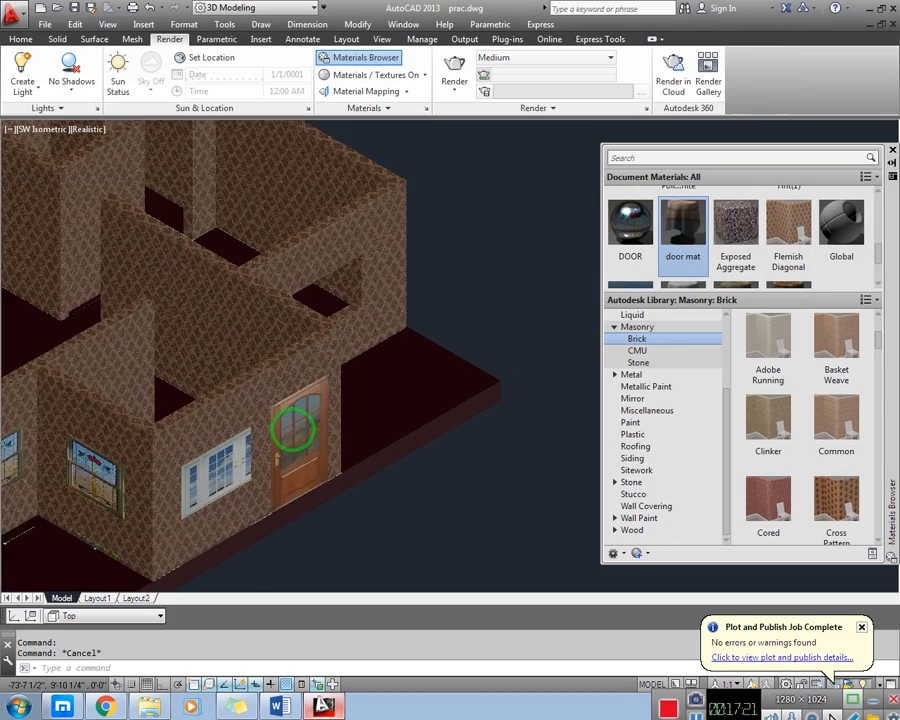
mouse_move(367, 415)
middle_down()
mouse_move(374, 390)
mouse_move(432, 360)
middle_up()
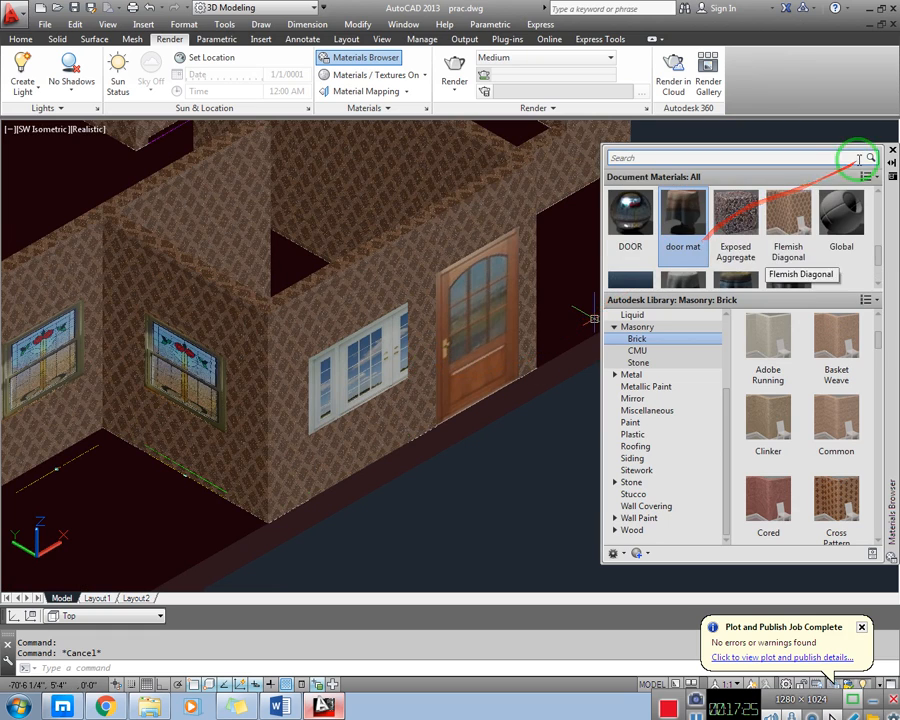
click(892, 151)
- Try the Stone library's Exposed Aggregate on the house's floor slab and replace it with Fieldstone - Weathered
middle_drag(506, 355, 528, 280)
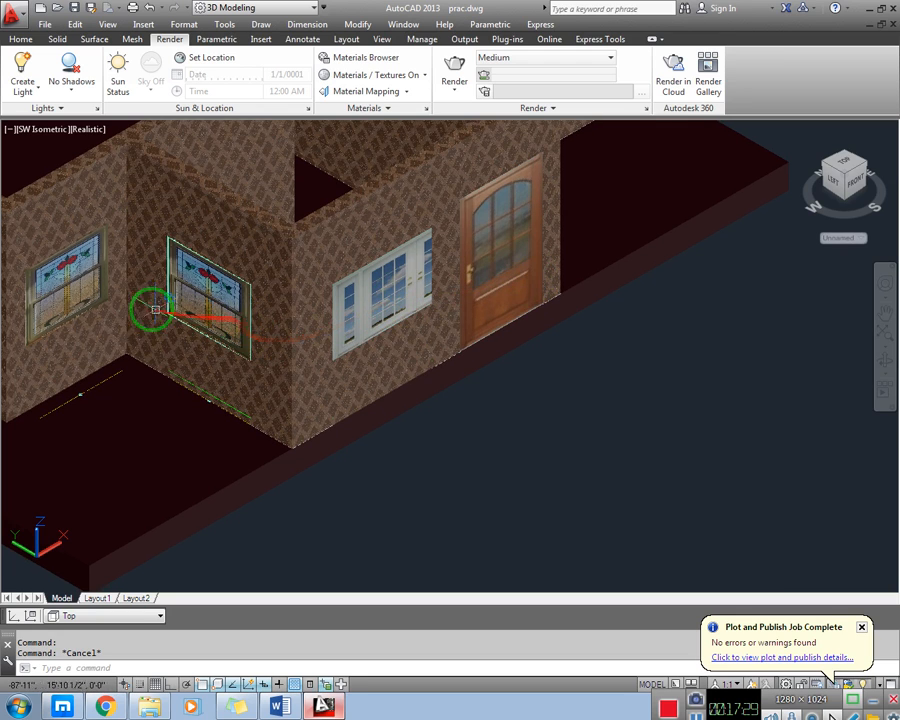
scroll(175, 346, down, 3)
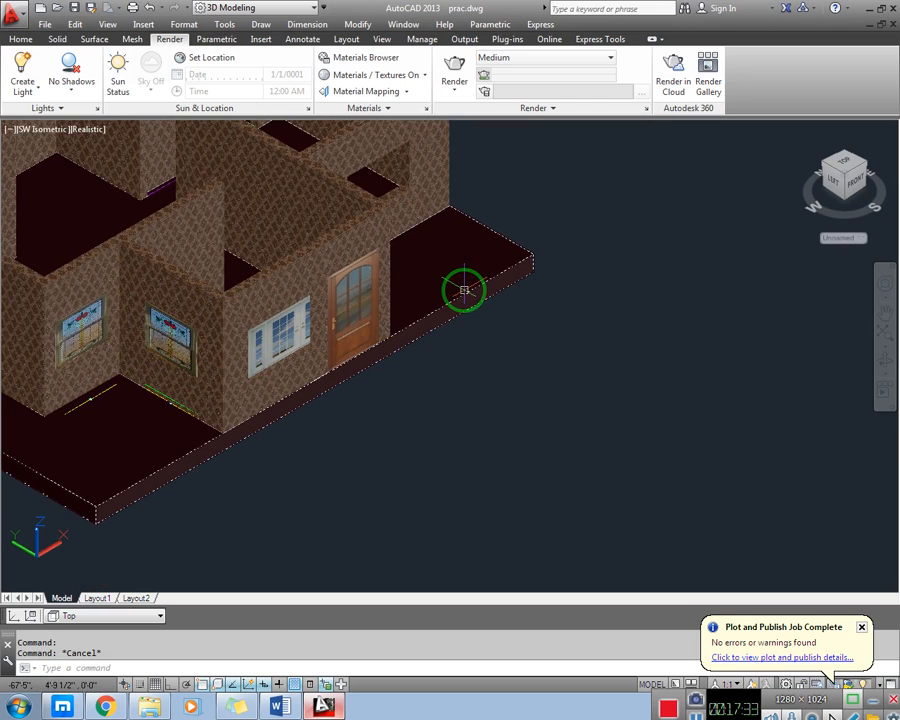
key(Return)
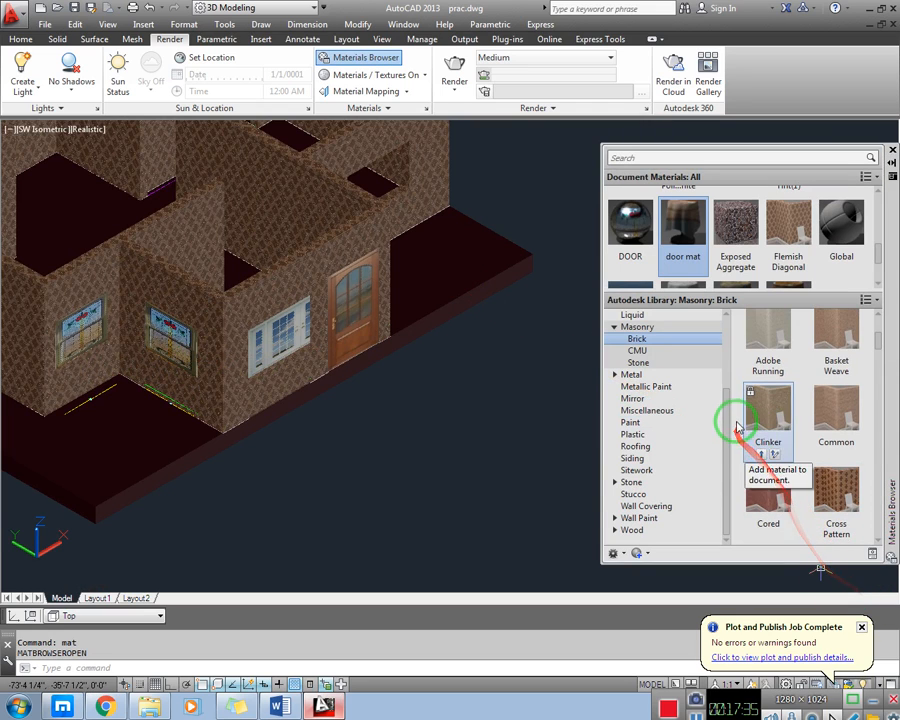
click(634, 447)
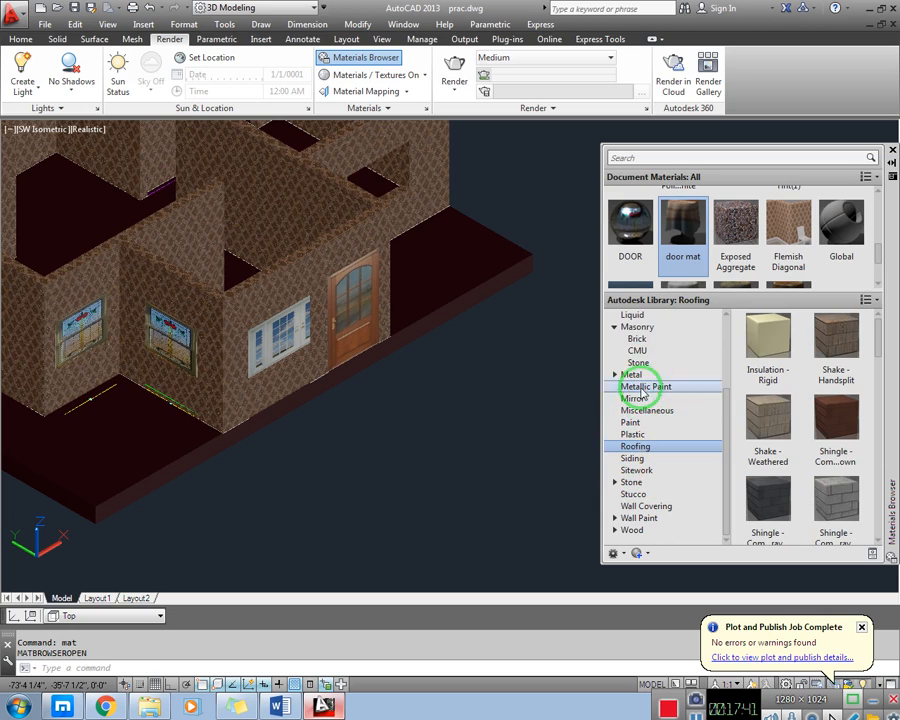
scroll(729, 445, up, 2)
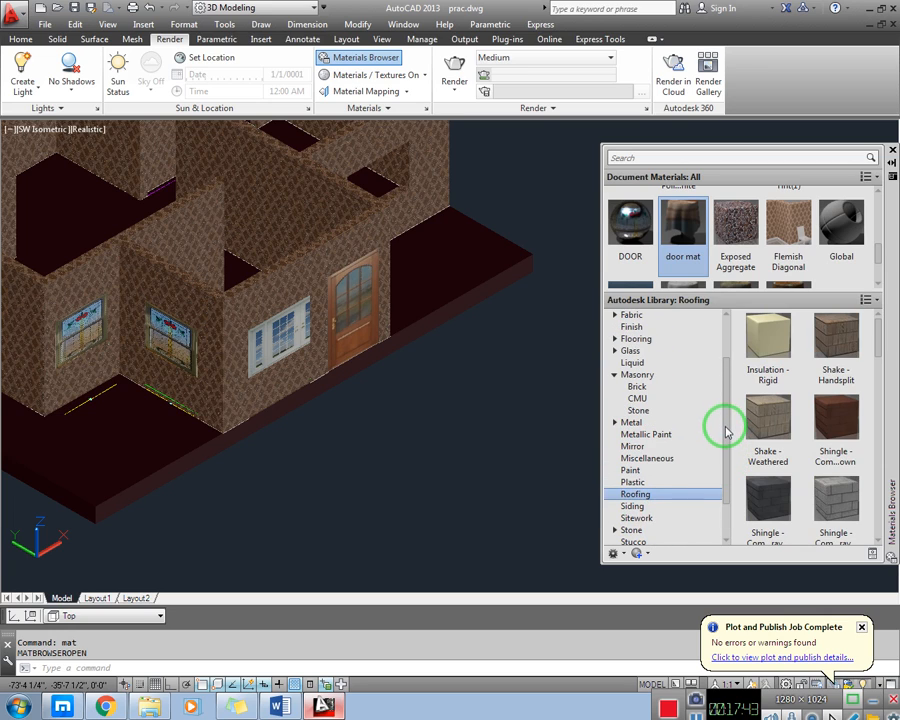
scroll(726, 430, down, 2)
click(632, 482)
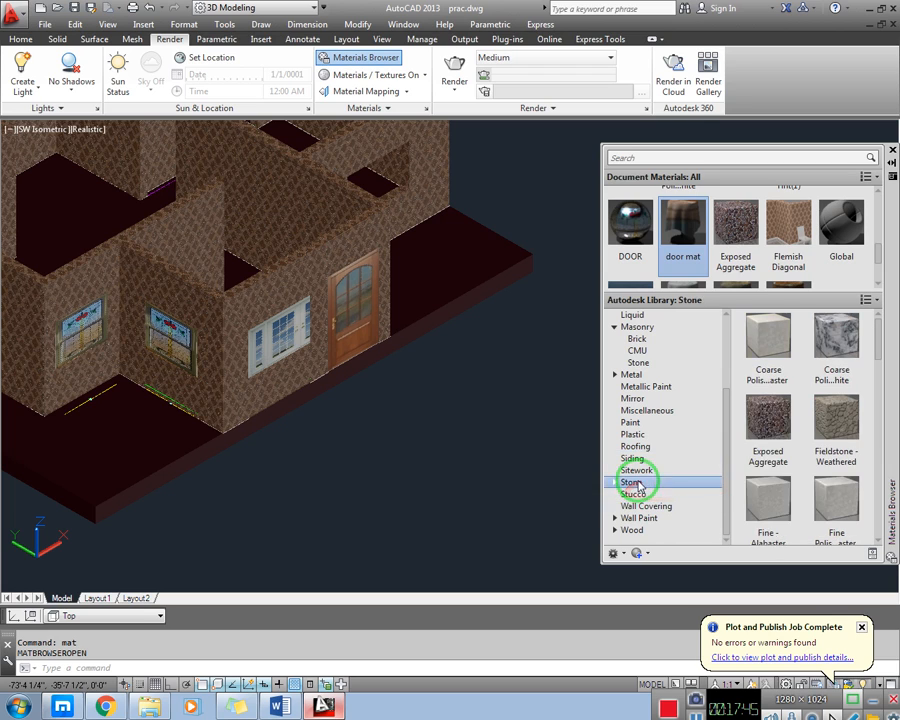
drag(760, 454, 464, 255)
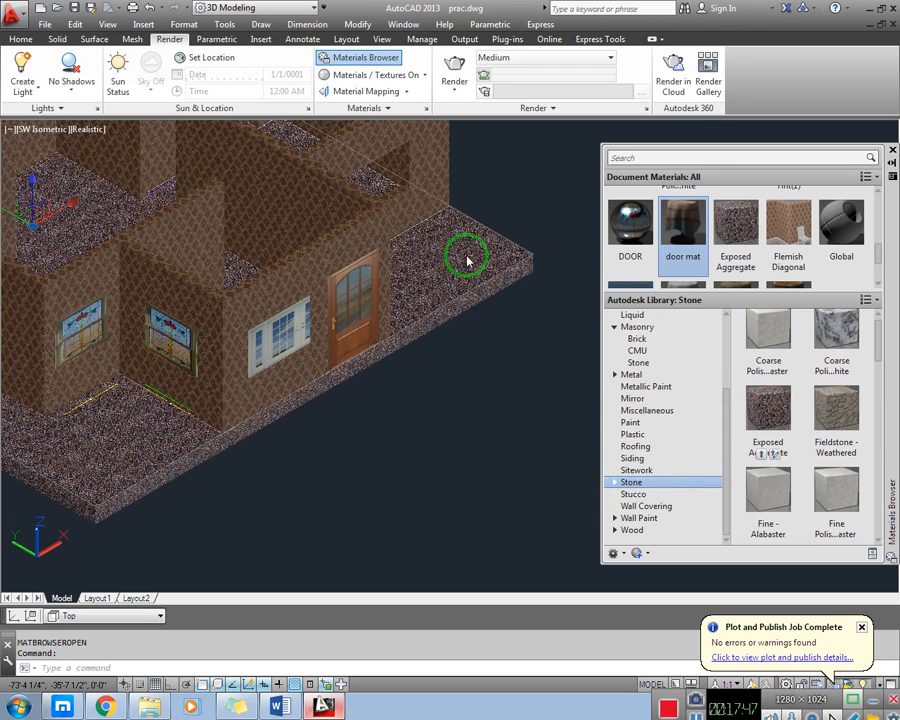
drag(815, 402, 438, 264)
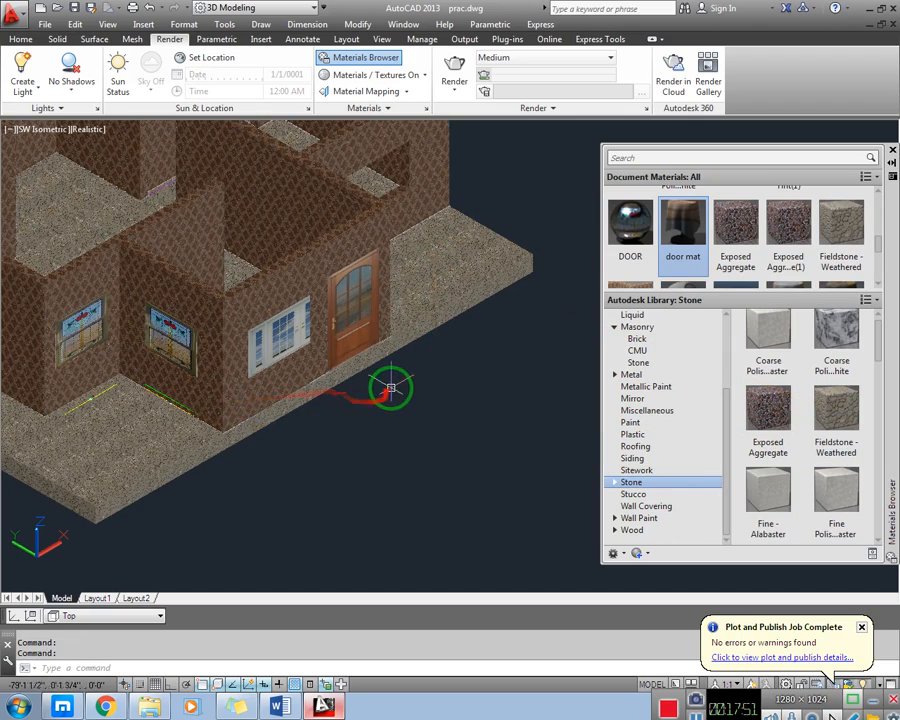
middle_drag(393, 388, 393, 424)
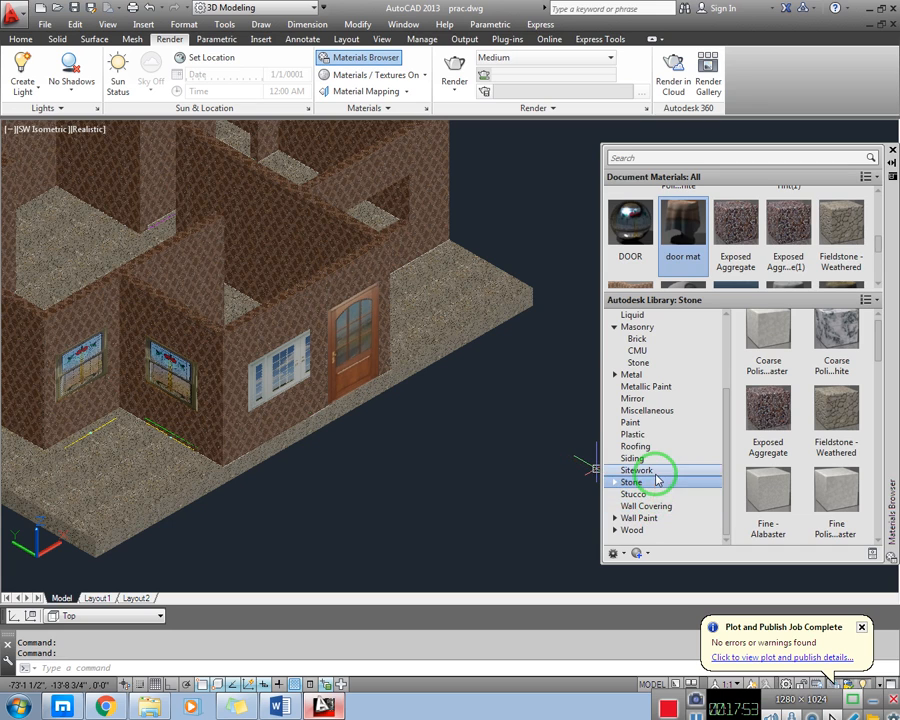
- Close the Materials Browser and inspect the house's textured door, front windows, brick walls and stone floor slab up close
scroll(649, 265, down, 1)
scroll(647, 262, up, 1)
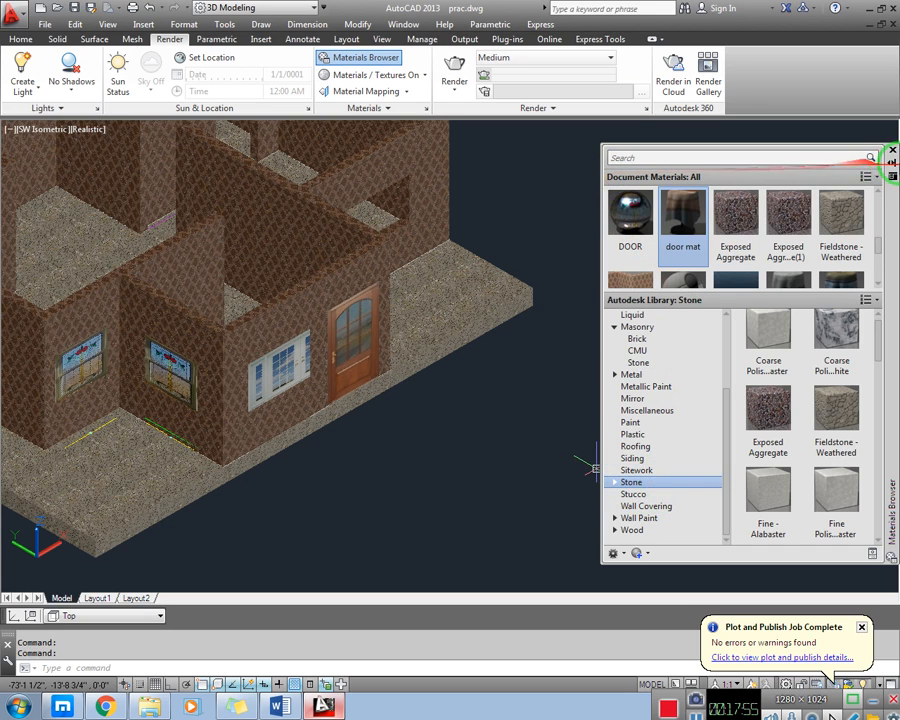
click(892, 152)
scroll(311, 396, up, 4)
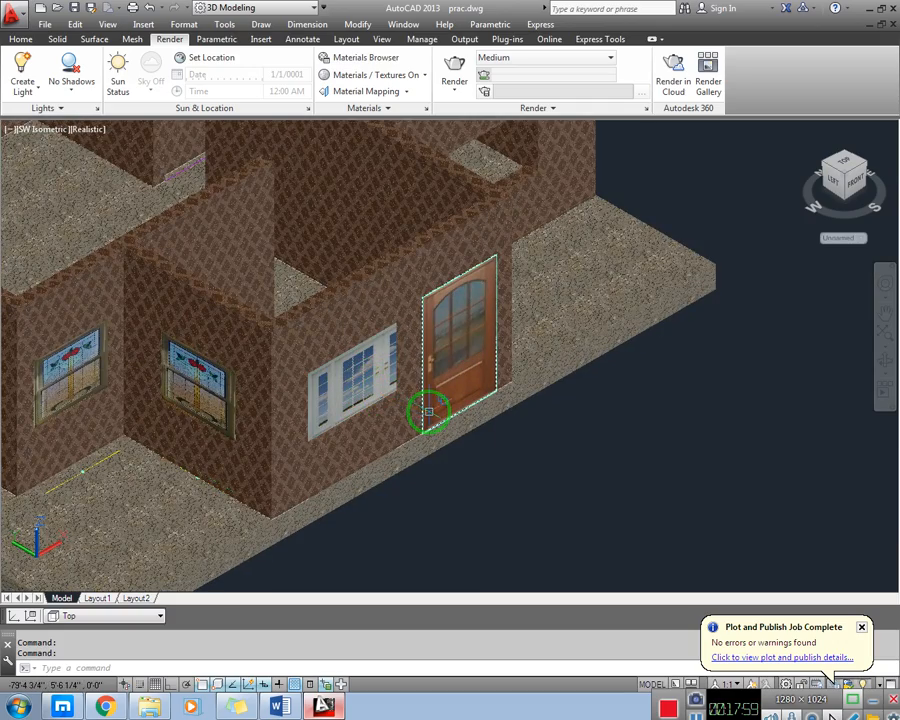
middle_drag(410, 408, 451, 395)
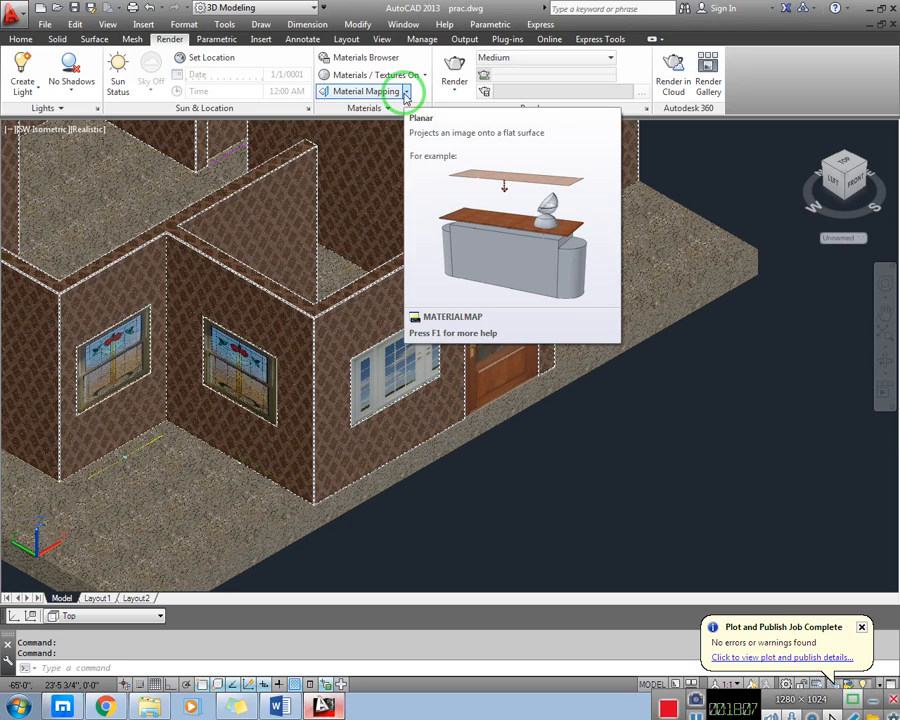
key(Escape)
shift+middle_drag(452, 313, 267, 327)
scroll(407, 307, down, 2)
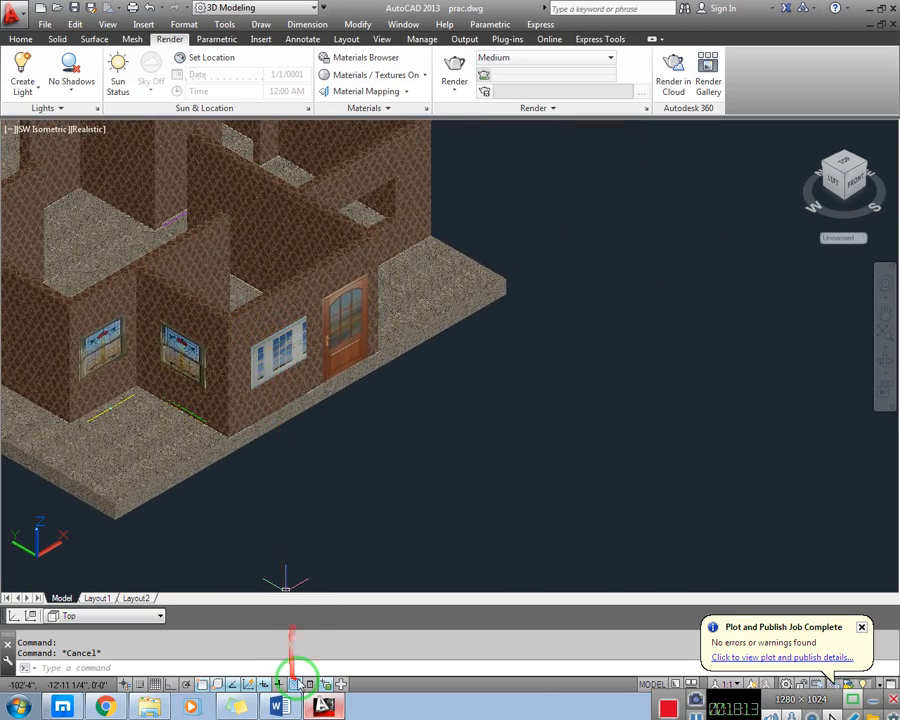
- Switch to Chrome to view the CAD TUTORIALS YouTube channel's uploads, and return to the 3D house in AutoCAD
click(103, 707)
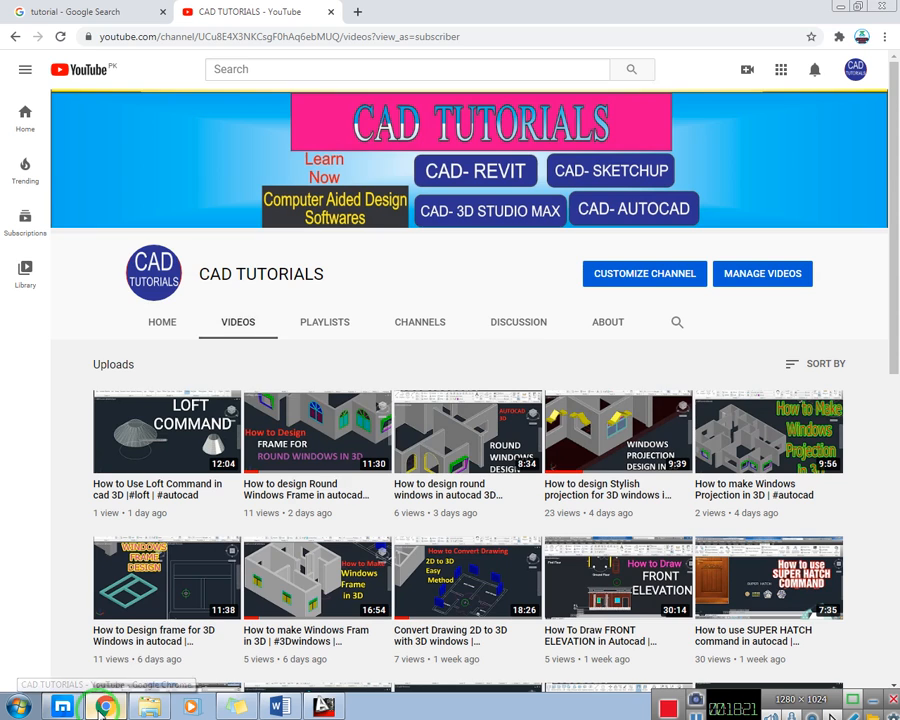
scroll(464, 414, down, 1)
scroll(440, 435, up, 1)
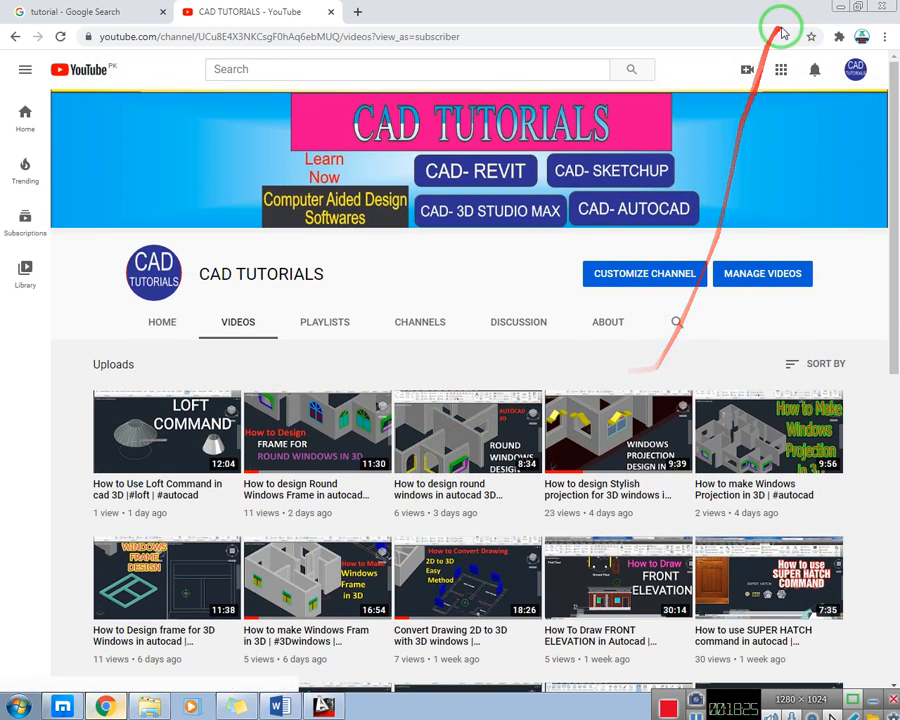
click(840, 7)
middle_drag(328, 336, 297, 392)
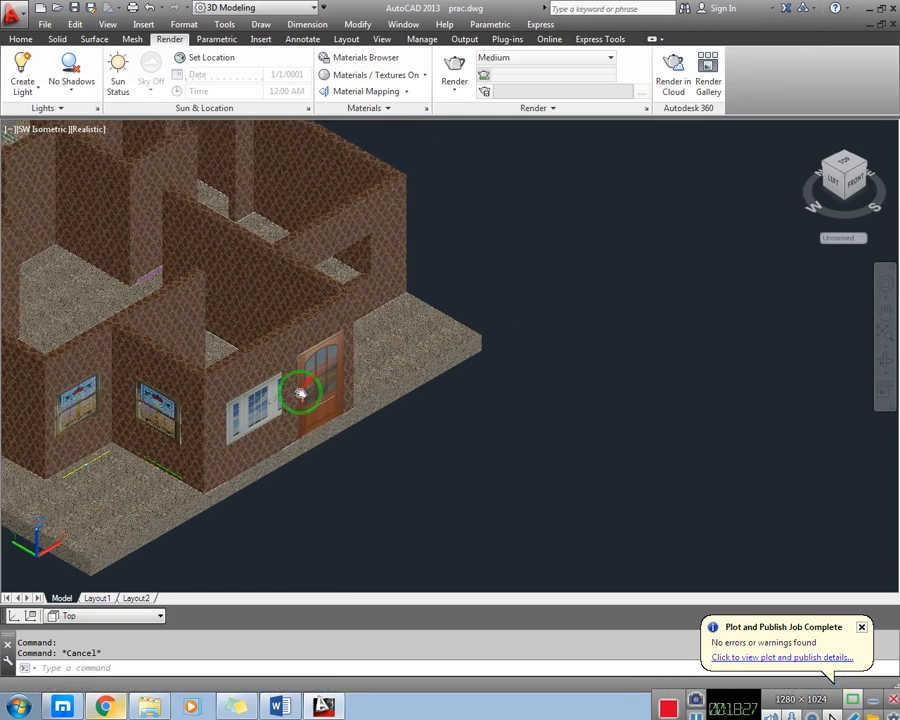
mouse_move(345, 406)
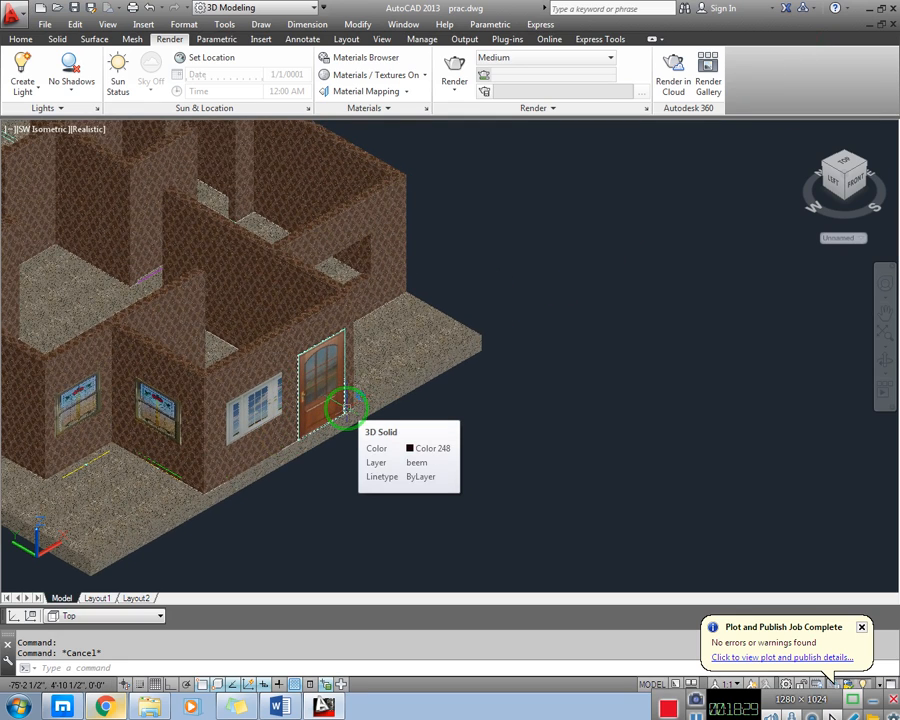